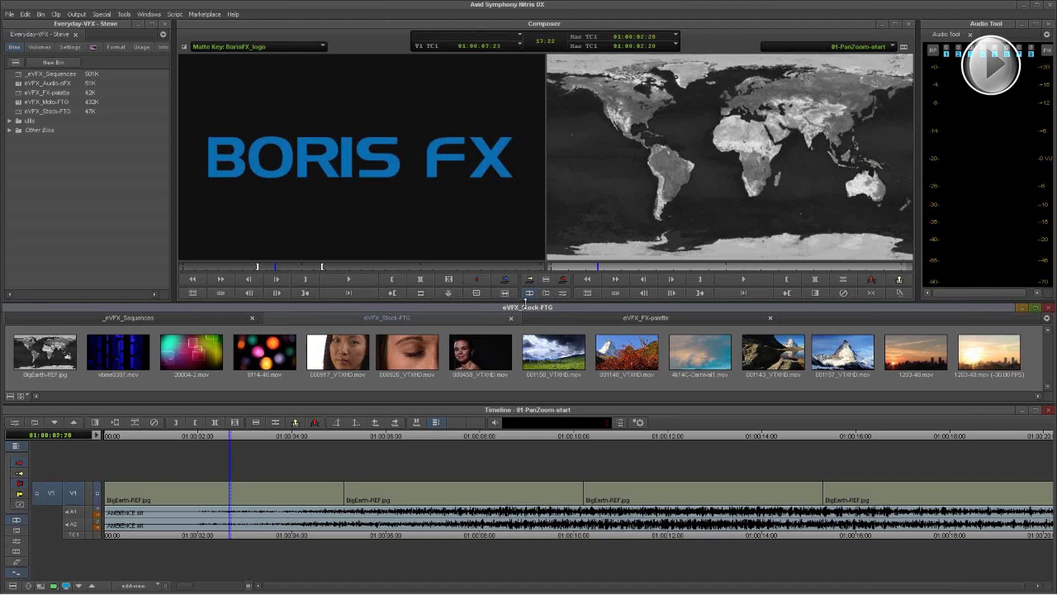
Examine the effects offered in the BCC categories, including Textures, Stylize, Perspective, Color & Tone, Transition, Match Move, Key & Blend and Film Style
left_click(94, 48)
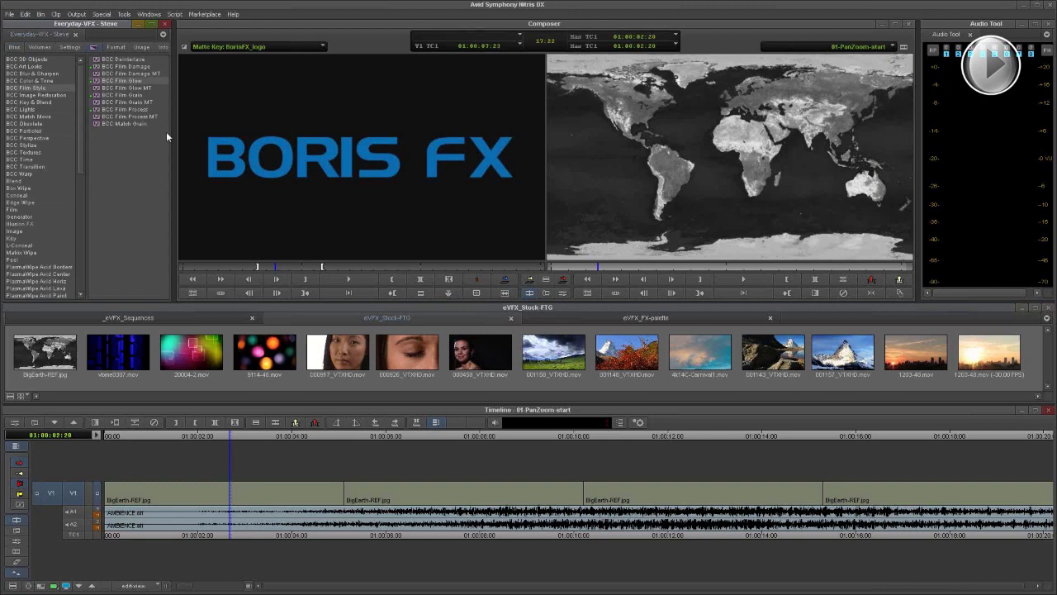
left_click(37, 154)
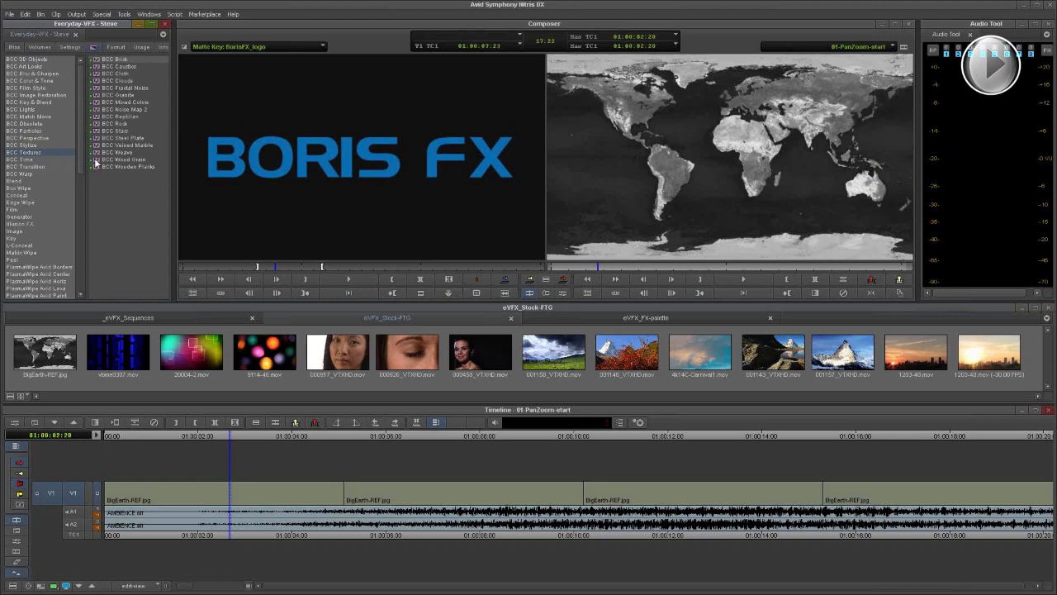
left_click(38, 144)
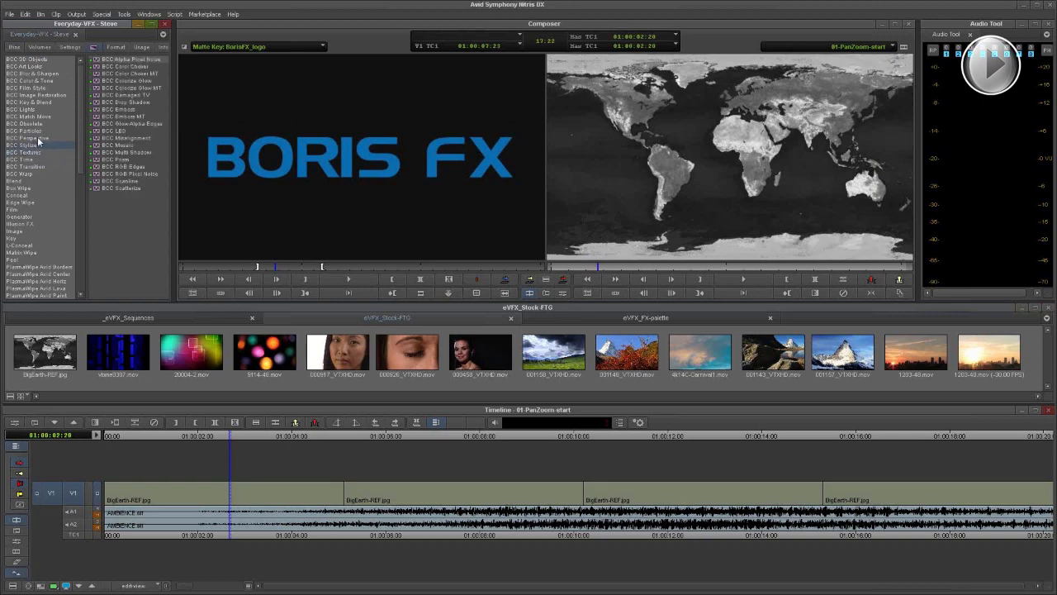
left_click(37, 138)
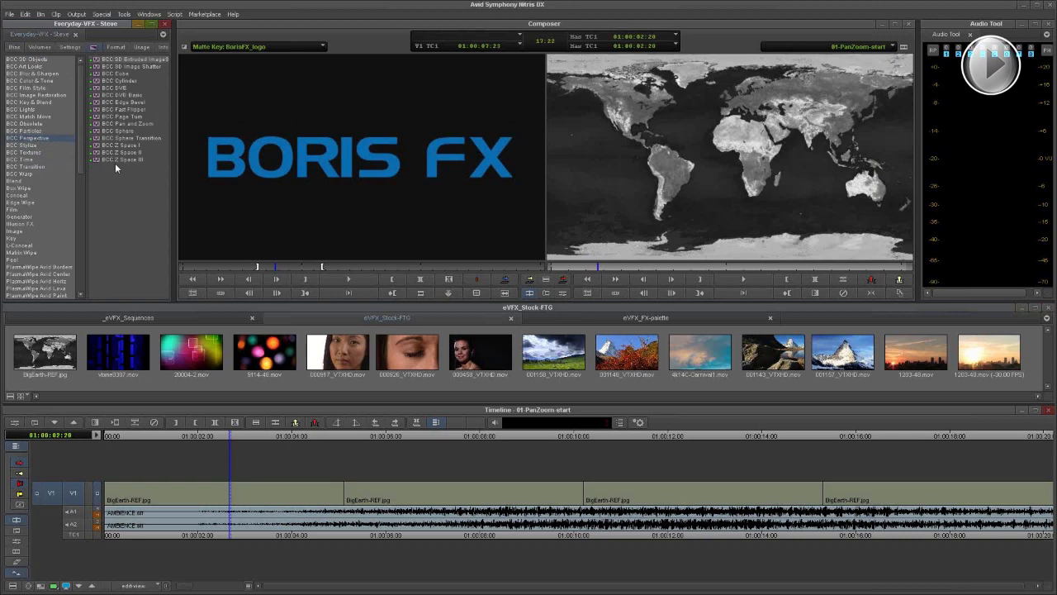
left_click(48, 89)
left_click(55, 97)
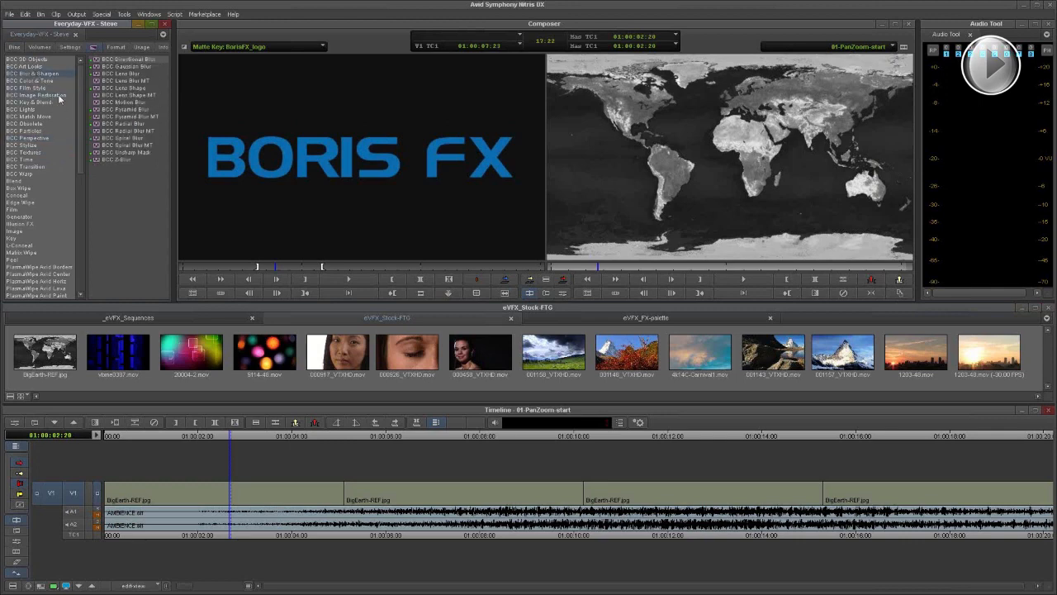
left_click(41, 82)
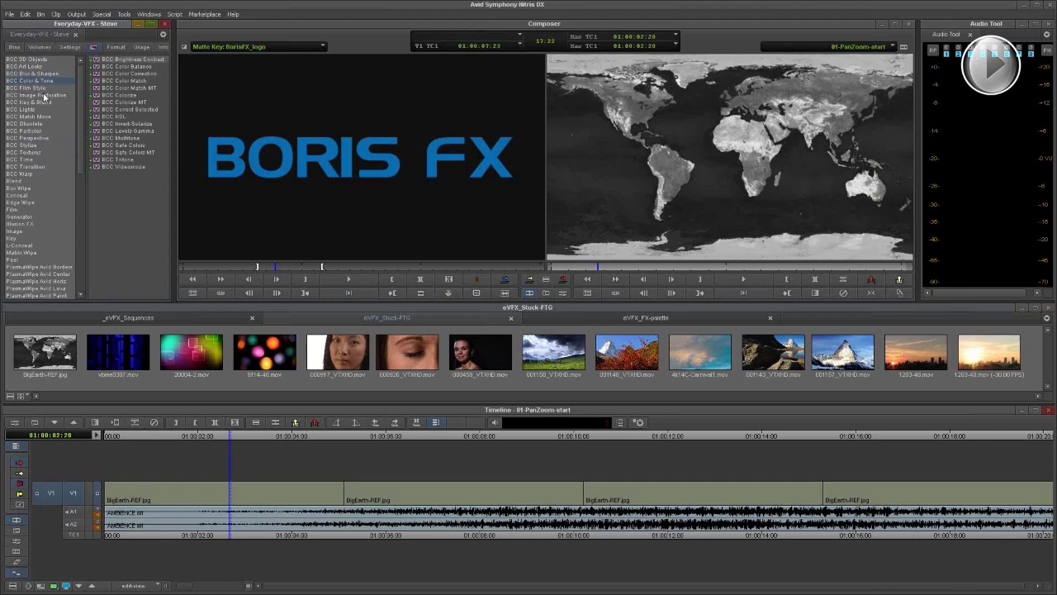
left_click(46, 95)
left_click(39, 167)
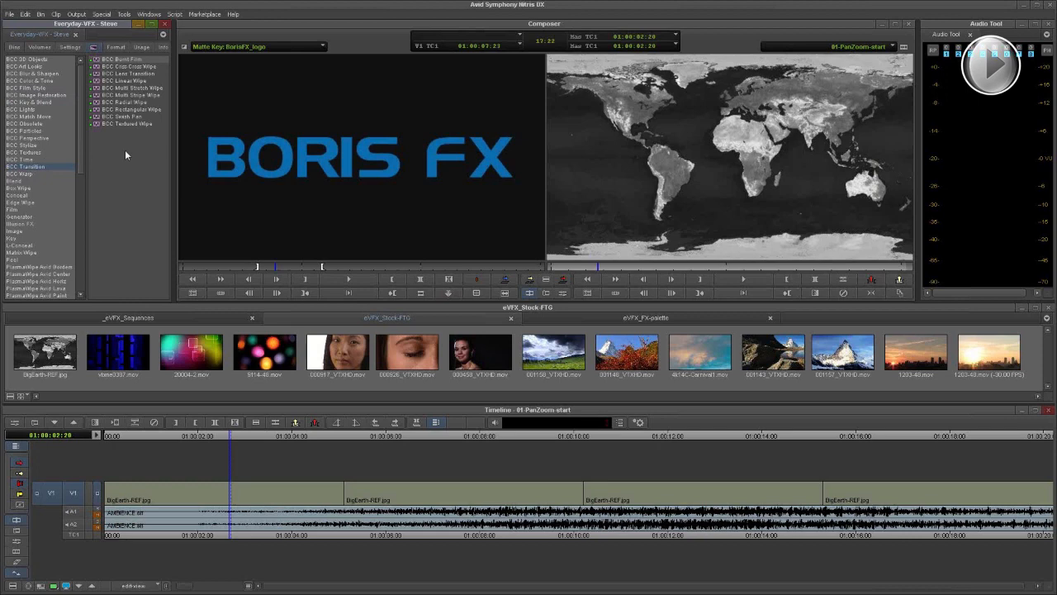
left_click(40, 139)
left_click(38, 123)
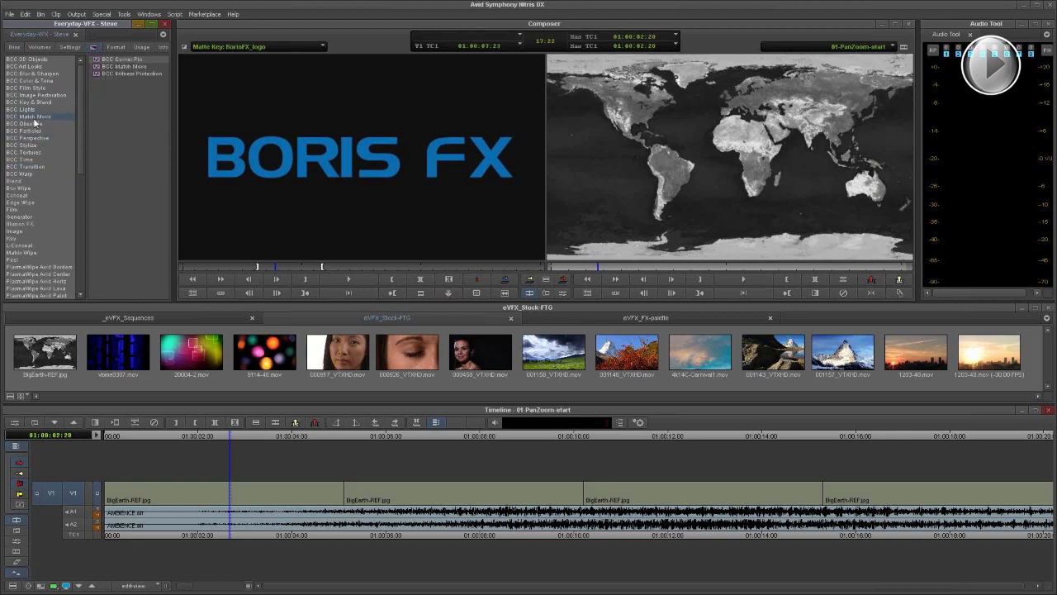
left_click(33, 103)
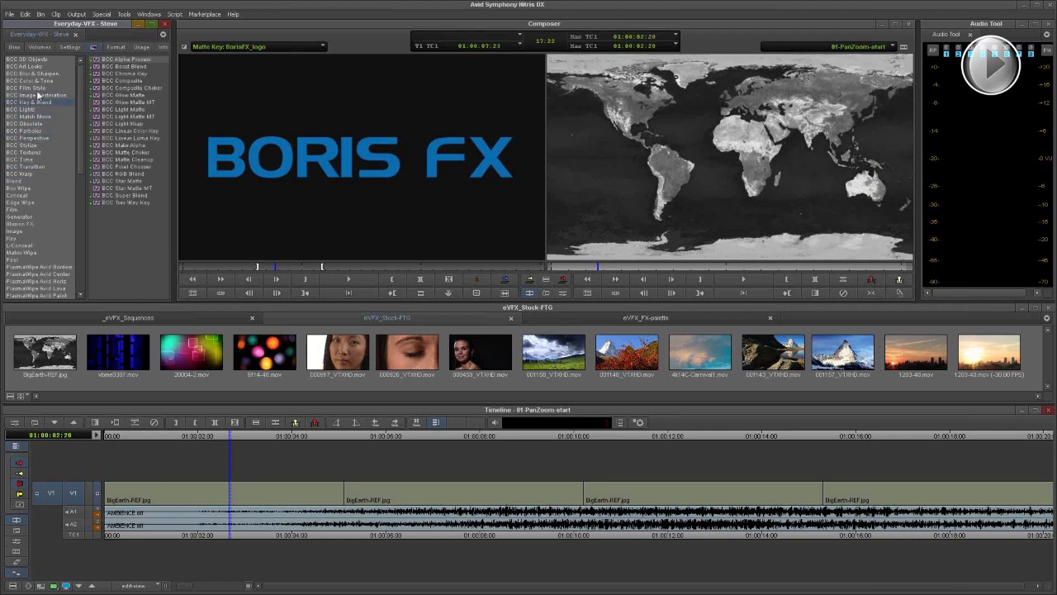
left_click(37, 90)
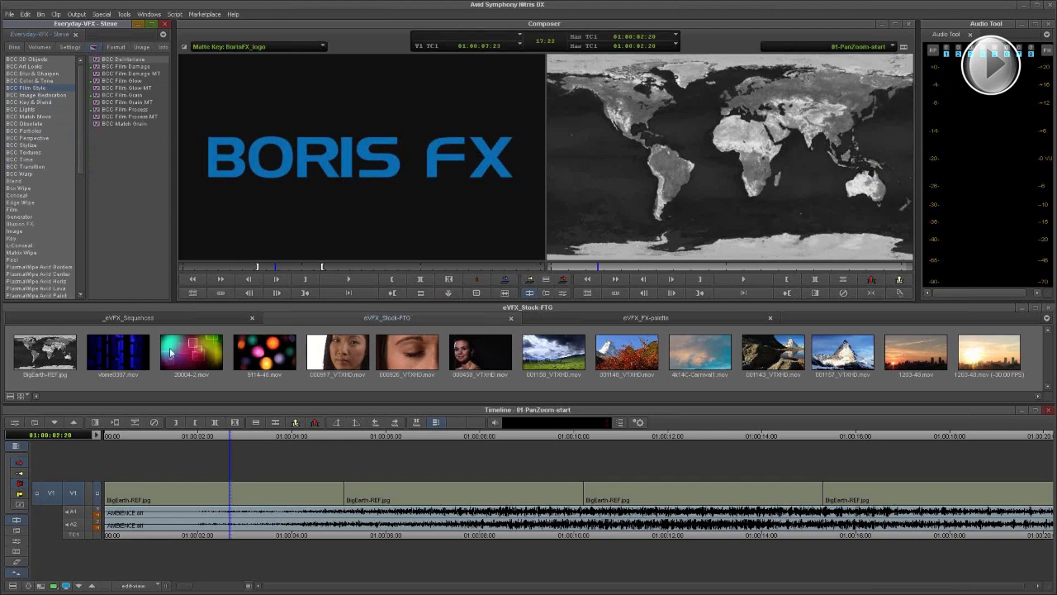
Load the 01-PanZoom-complete sequence from the _eVFX_Sequences bin and scrub its first clip to about 01:00:04:05
left_click(203, 317)
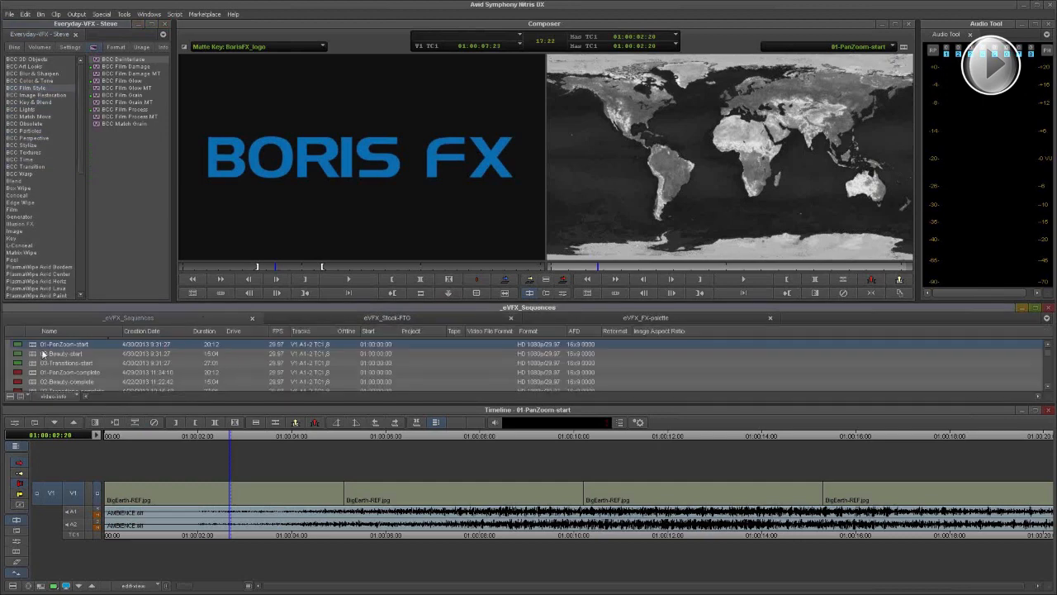
double_click(33, 374)
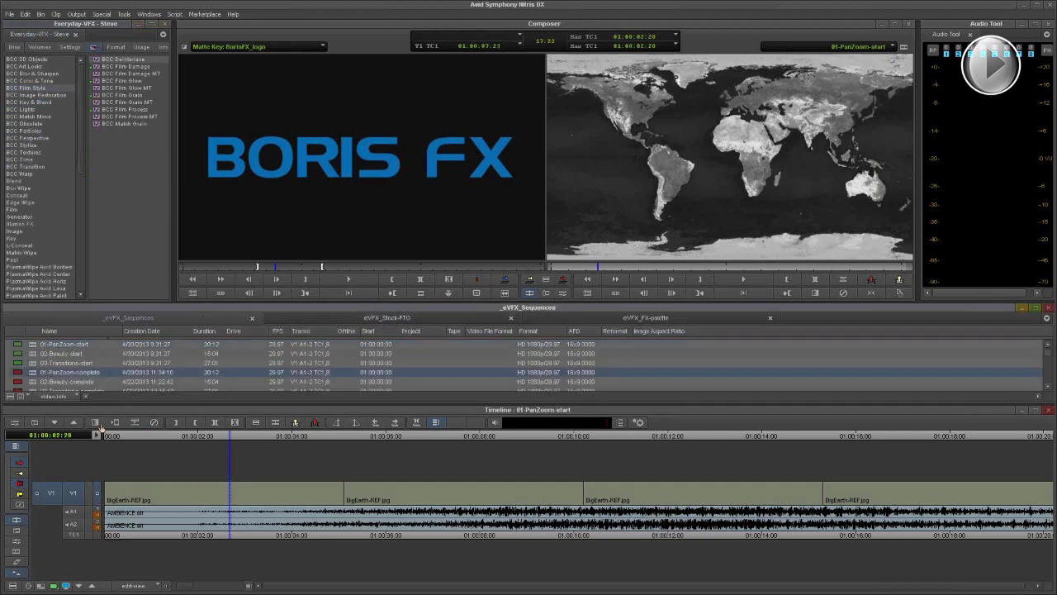
left_click_drag(128, 539, 289, 552)
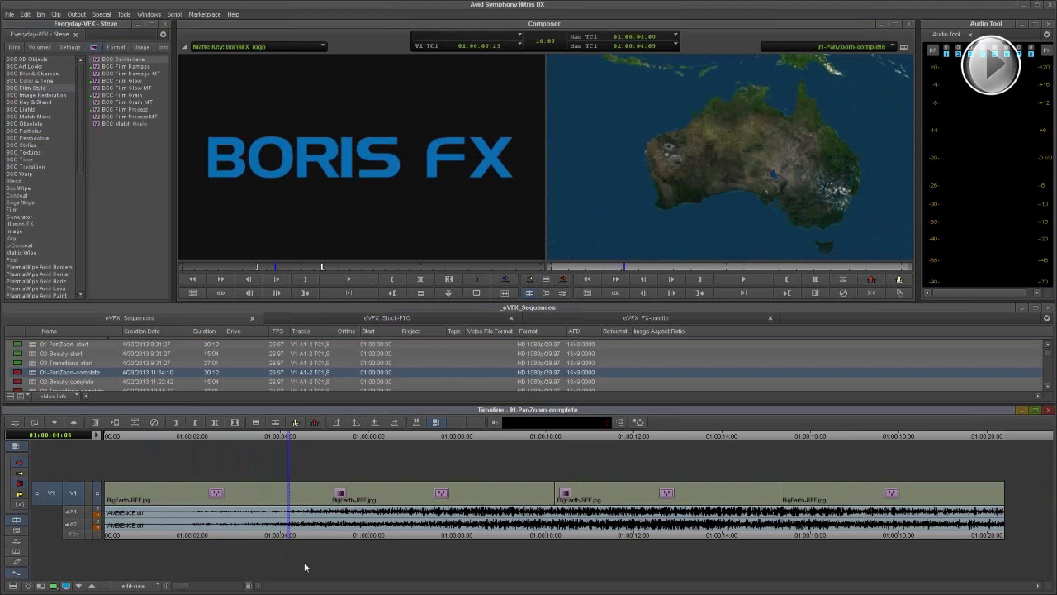
Load the 02-Beauty-complete sequence and scrub its first clip to about 01:00:03:06
double_click(32, 383)
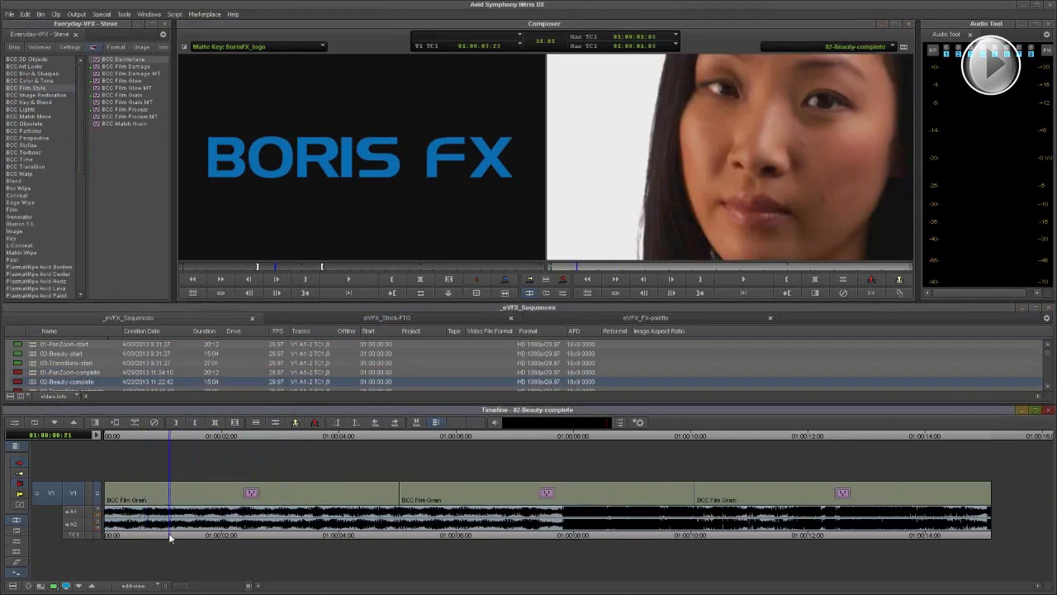
left_click_drag(169, 533, 288, 548)
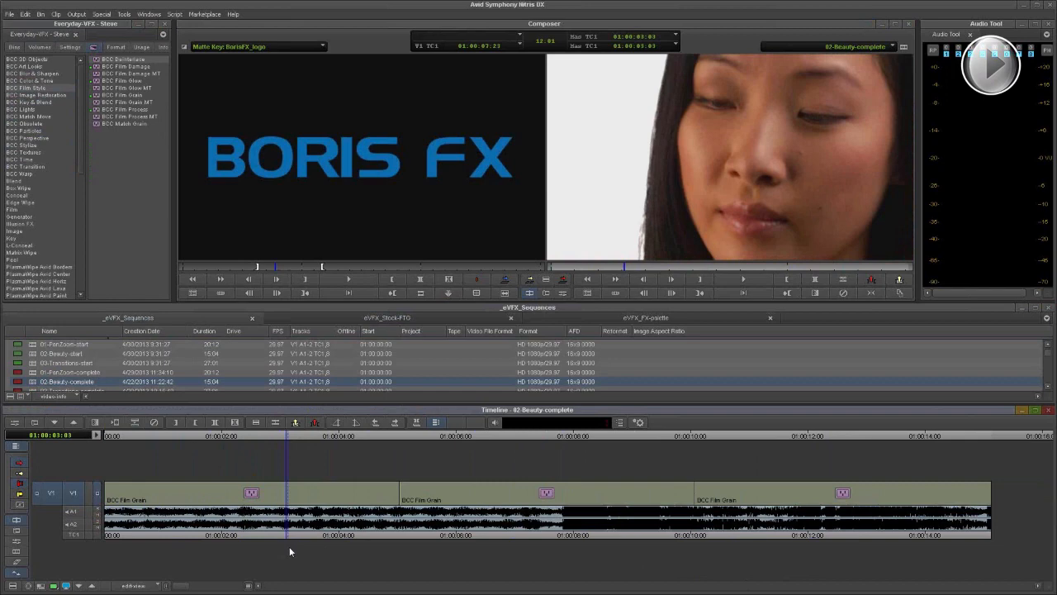
mouse_move(289, 546)
left_mouse_down()
mouse_move(189, 537)
mouse_move(292, 532)
left_mouse_up()
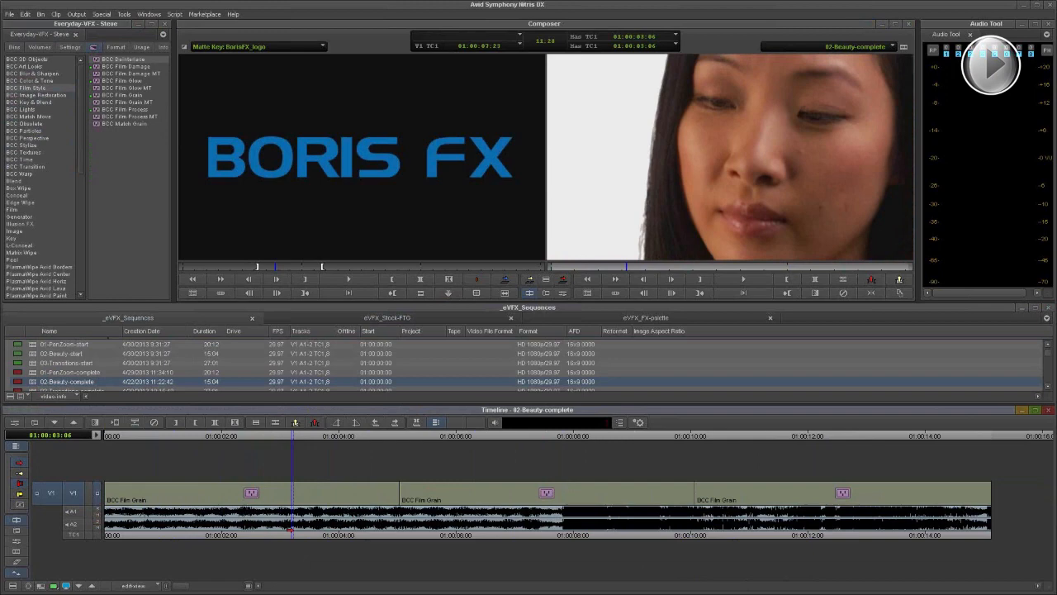
Load the 03-Transitions-complete sequence and scrub its opening clip to about 01:00:00:28
left_click(35, 391)
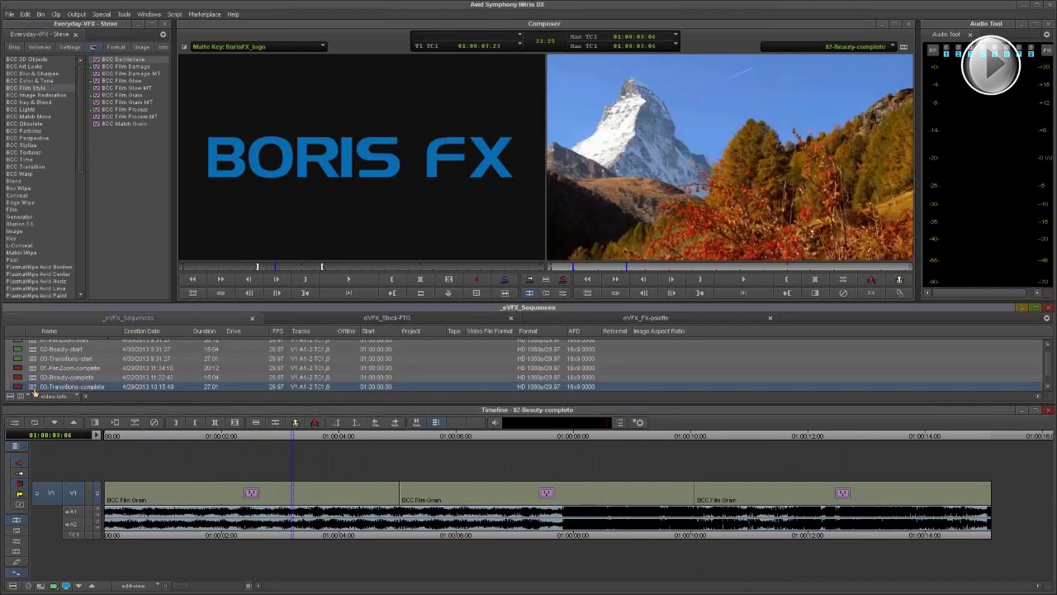
double_click(34, 388)
left_click(166, 533)
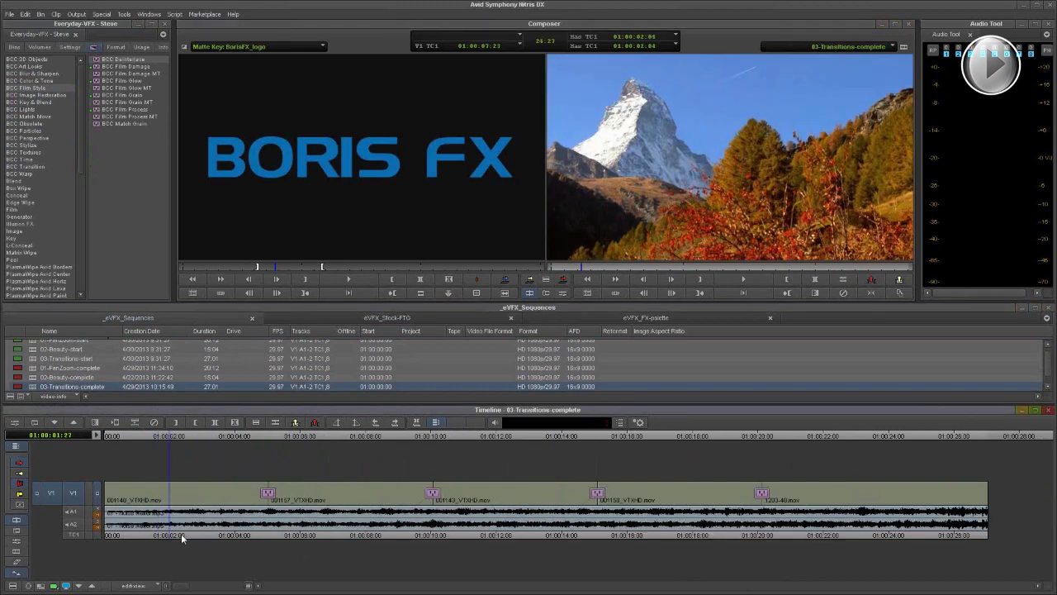
left_click_drag(181, 534, 139, 537)
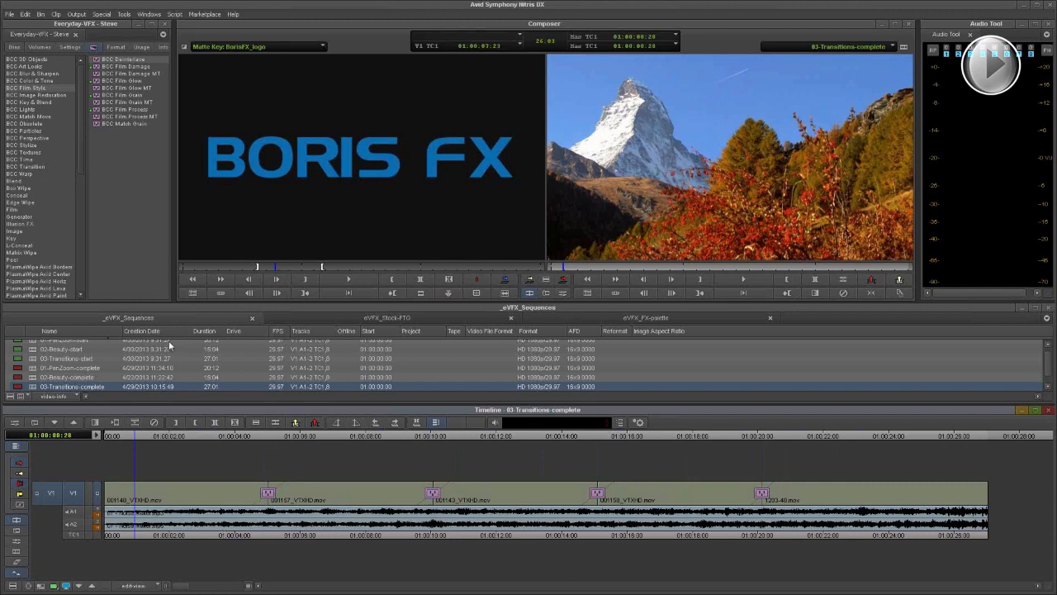
View the application's About information and dismiss it
left_click(233, 15)
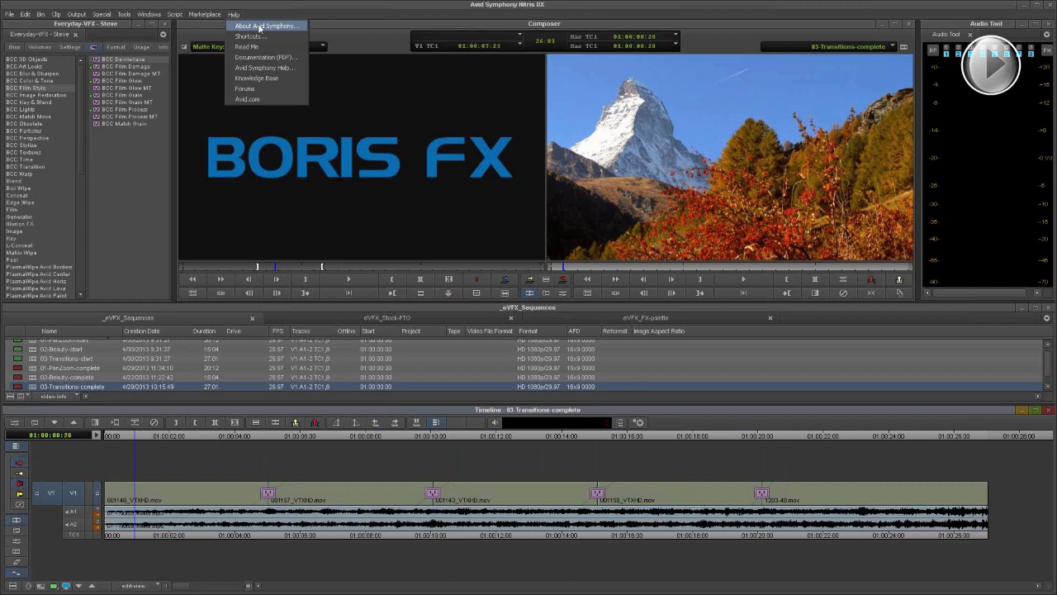
left_click(259, 26)
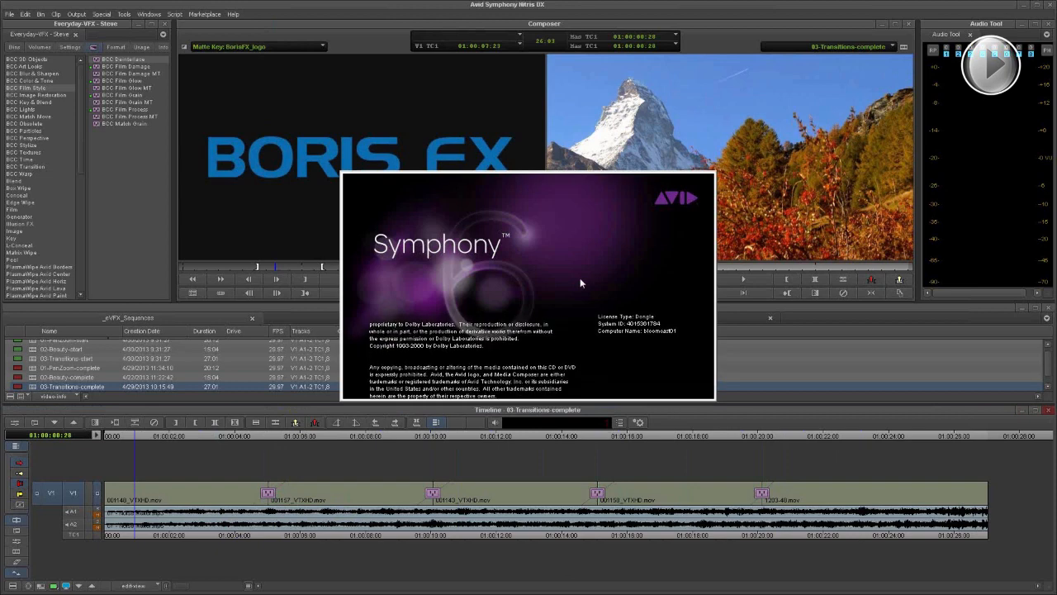
left_click(556, 294)
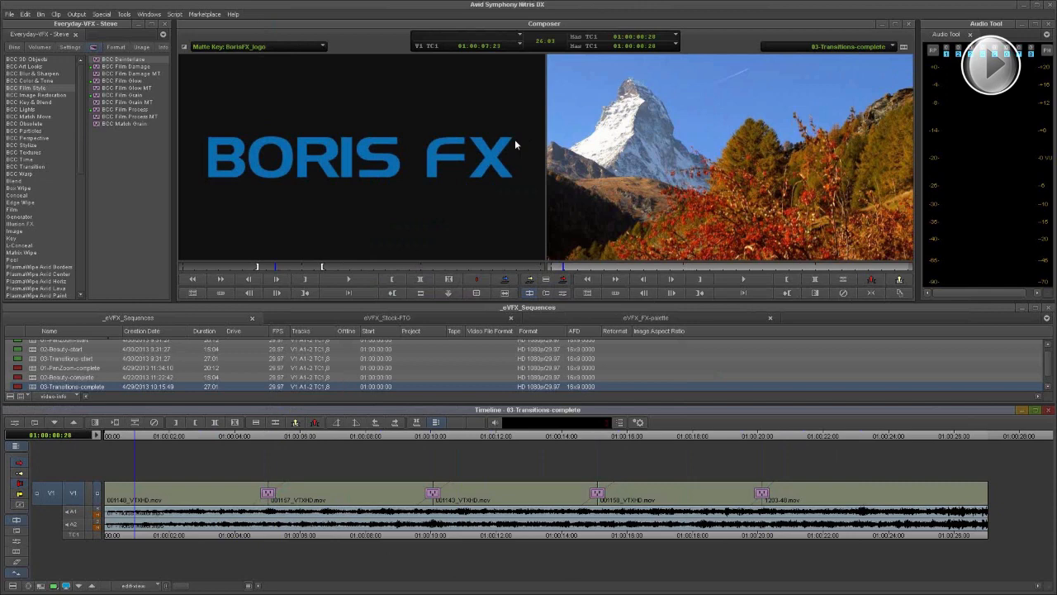
left_click(141, 536)
left_click_drag(143, 536, 164, 537)
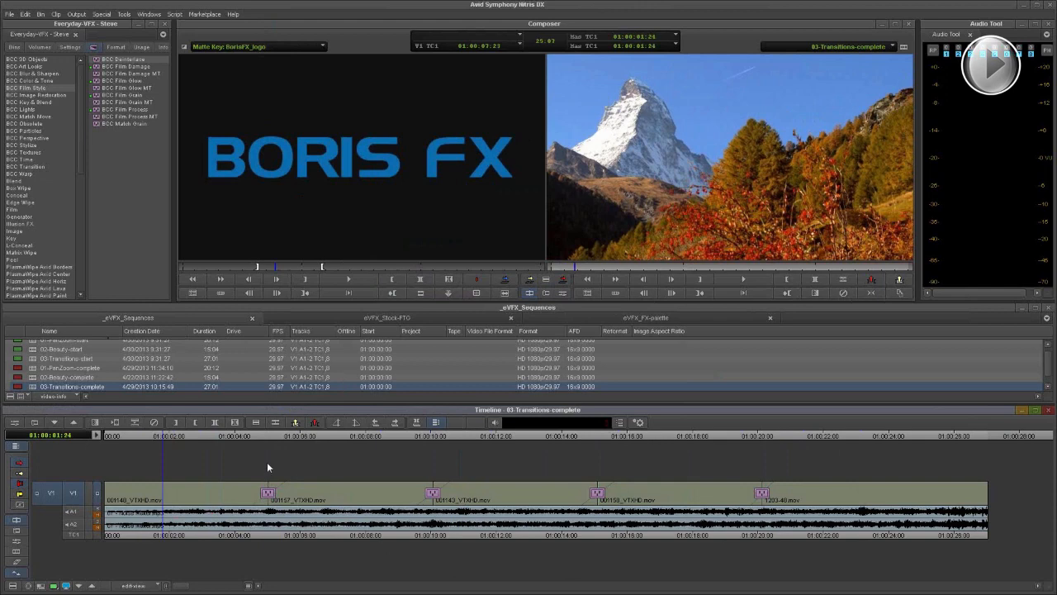
mouse_move(160, 534)
left_mouse_down()
mouse_move(185, 533)
mouse_move(164, 536)
left_mouse_up()
Load the 01-PanZoom-start sequence, and switch to the effects editing workspace and back to source/record editing
left_click(31, 342)
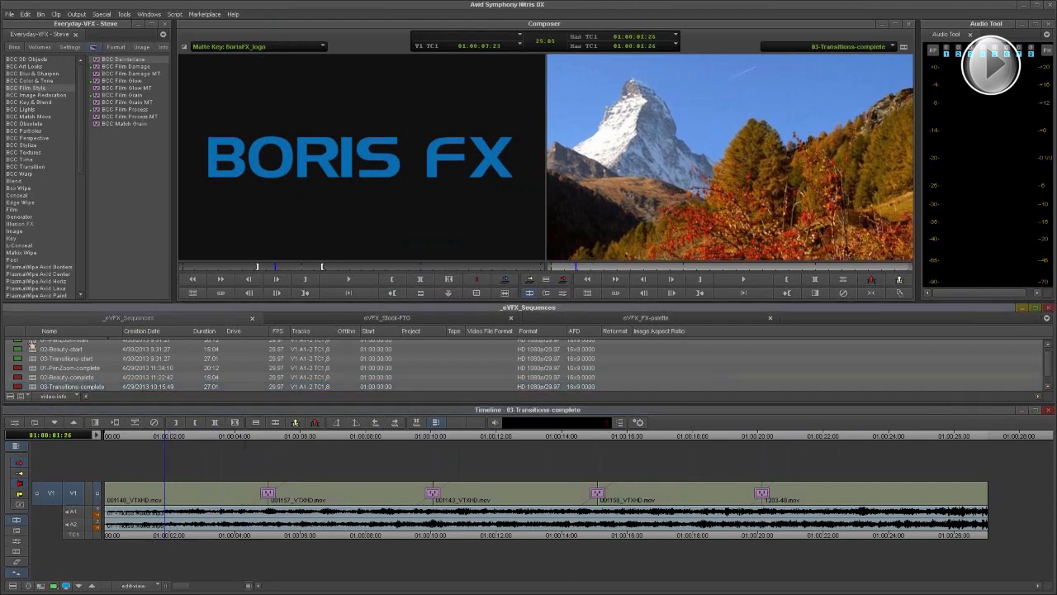
double_click(31, 343)
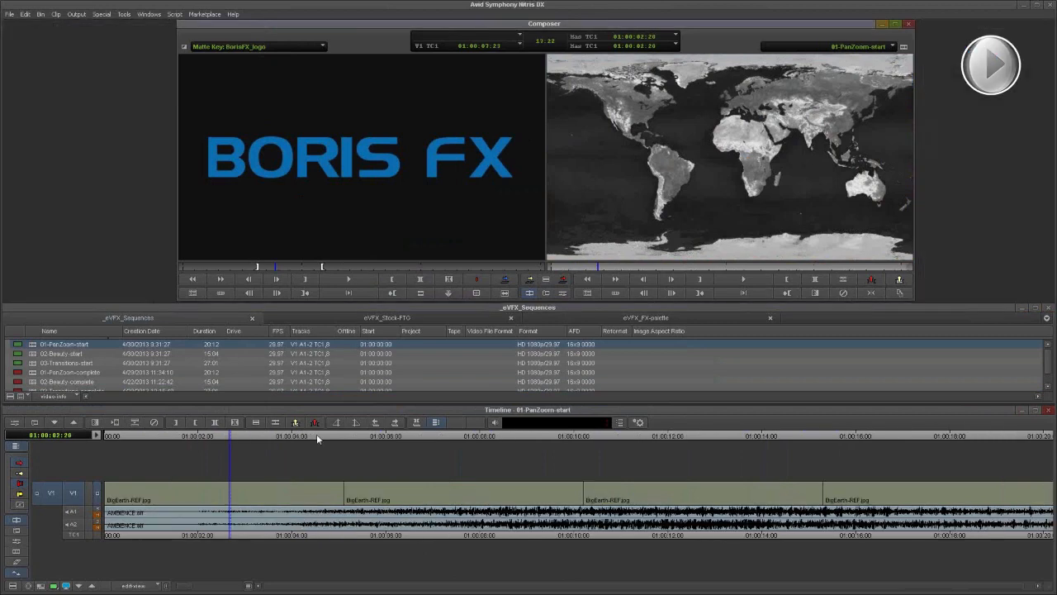
key("ctrl+8")
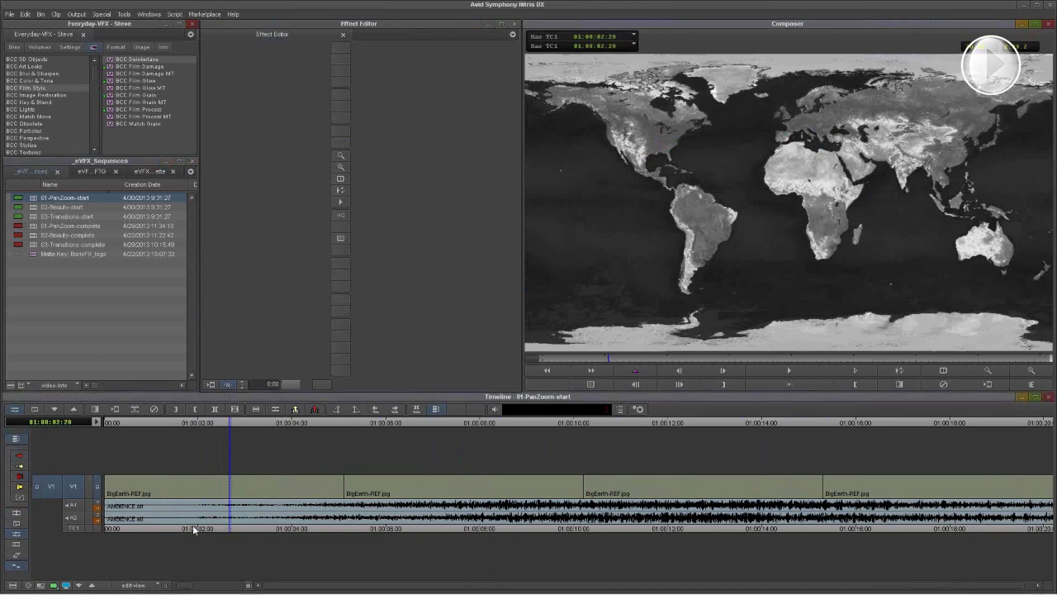
key("shift+F9")
Park the playhead at about 01:00:02:28 in the first clip and select all four BigEarth-REF.jpg clips on V1
left_click(229, 534)
left_click_drag(222, 538, 265, 535)
left_click(244, 494)
left_click(396, 490)
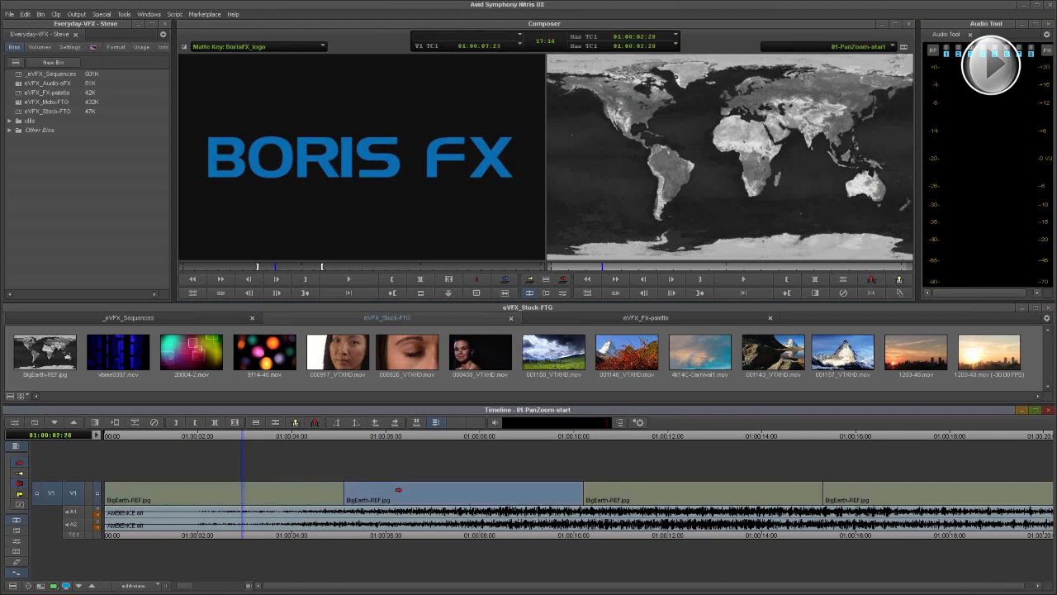
left_click(615, 490)
left_click(874, 486)
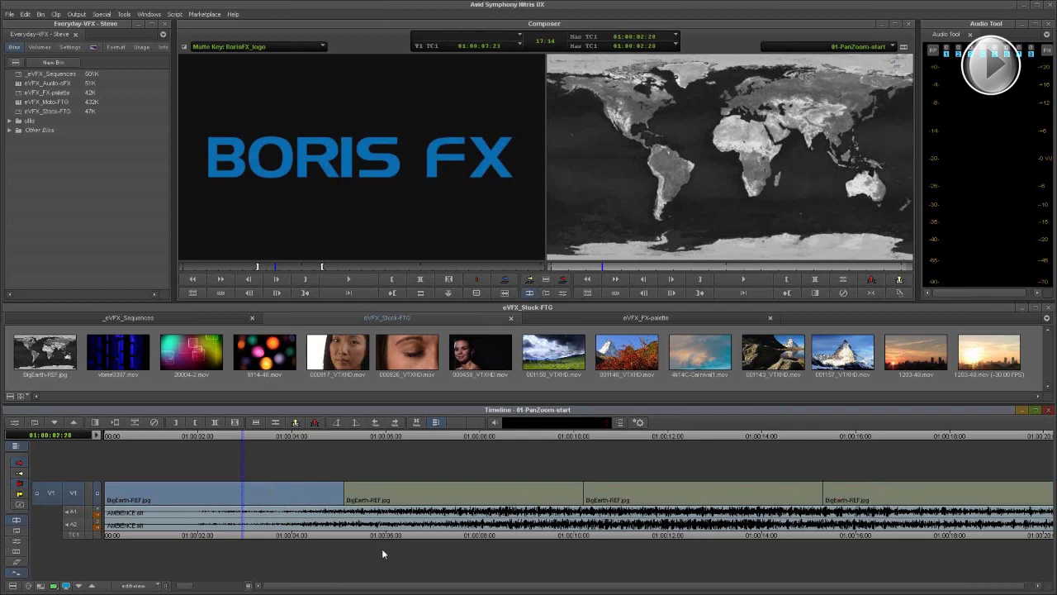
left_click(396, 496, "shift")
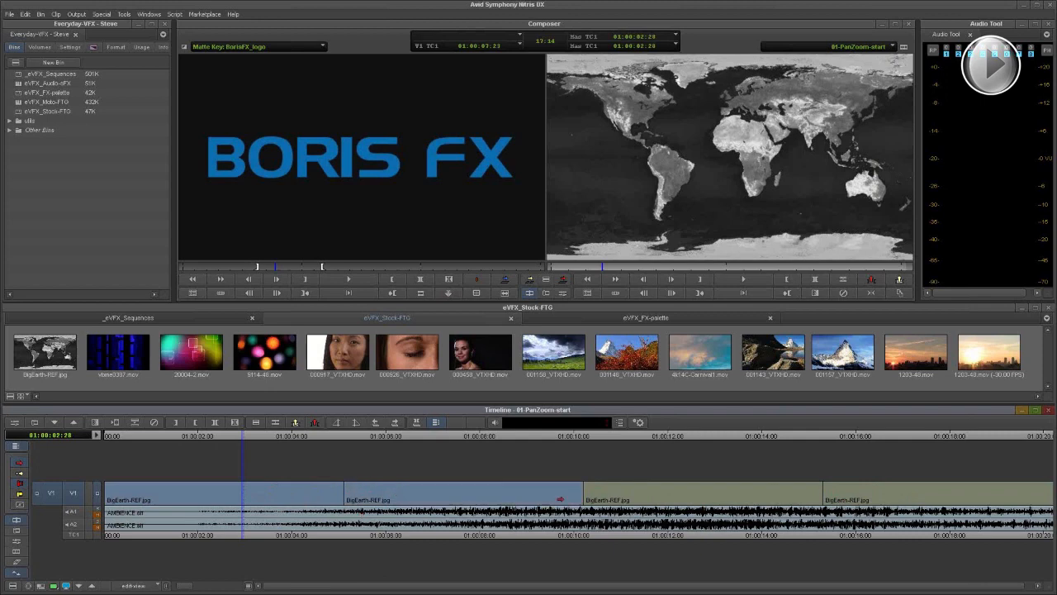
left_click(627, 488, "shift")
left_click(849, 487, "shift")
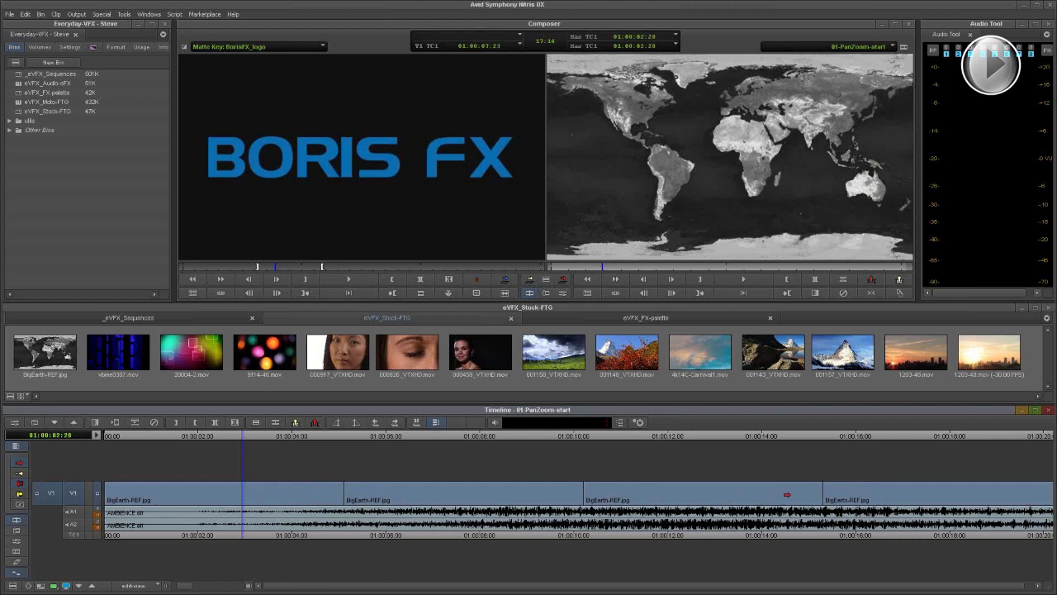
Apply the BCC Pan and Zoom effect from BCC Perspective to the four selected clips and open its parameters in the effects editing workspace
left_click(93, 47)
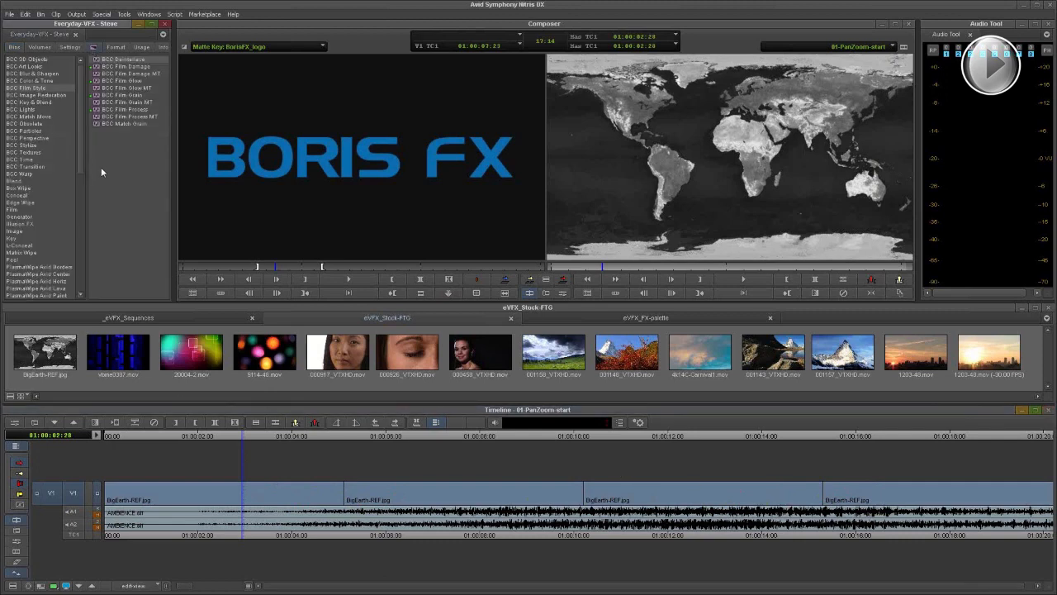
left_click(40, 138)
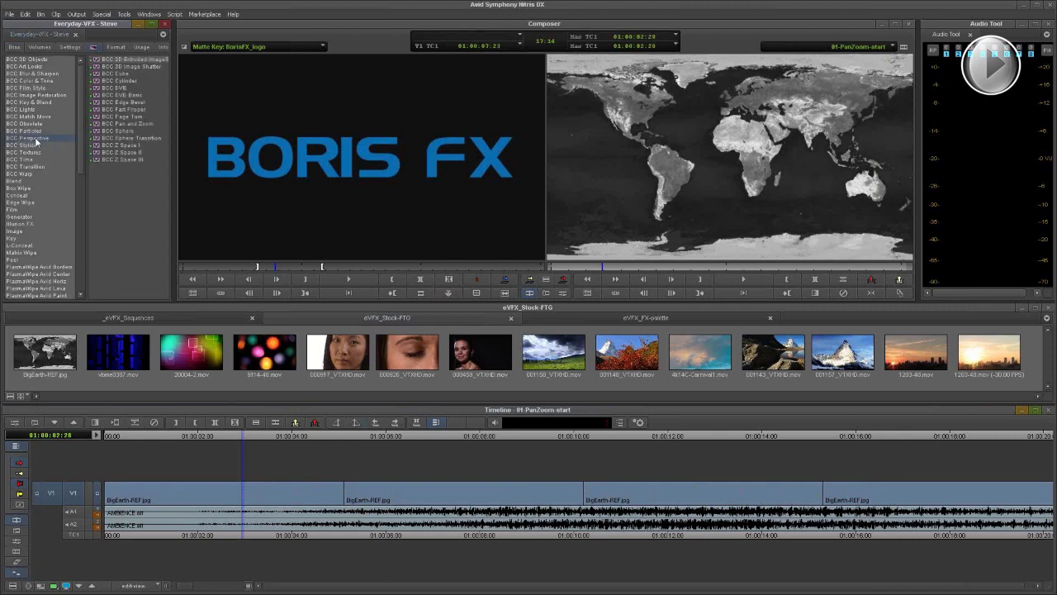
double_click(148, 126)
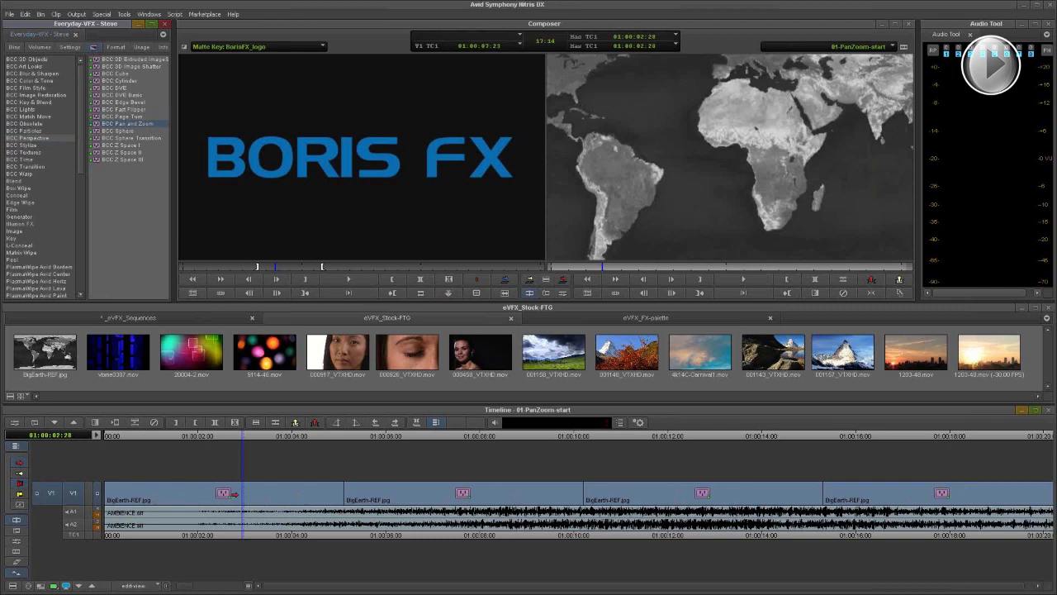
left_click(15, 424)
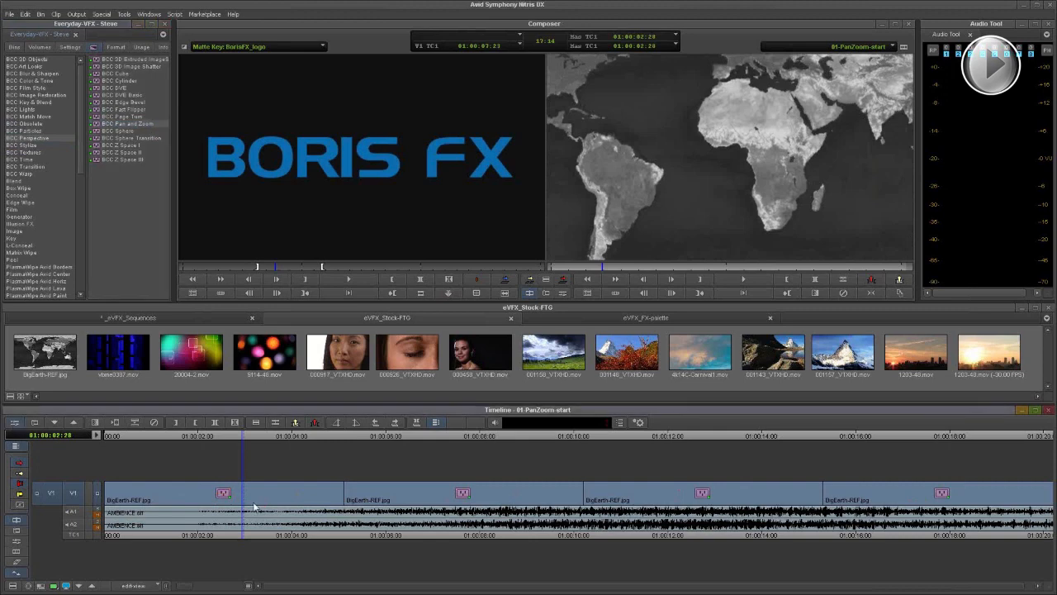
key("shift+F10")
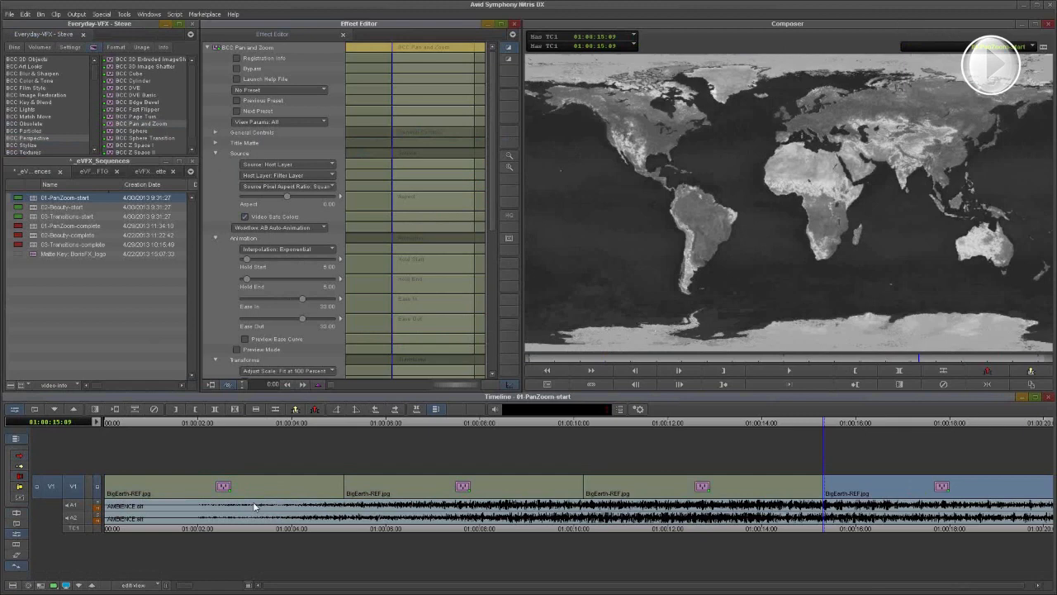
Park the playhead at about 01:00:02:04 in the first clip and look through its BCC Pan and Zoom parameters
left_click(206, 493)
left_click(206, 492)
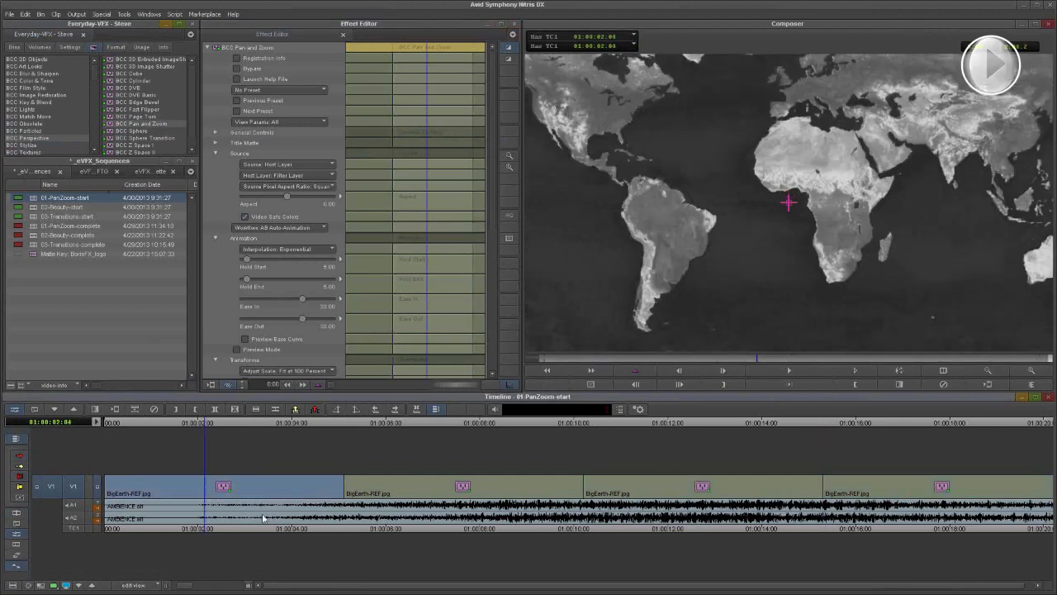
scroll(491, 175, "down", 5)
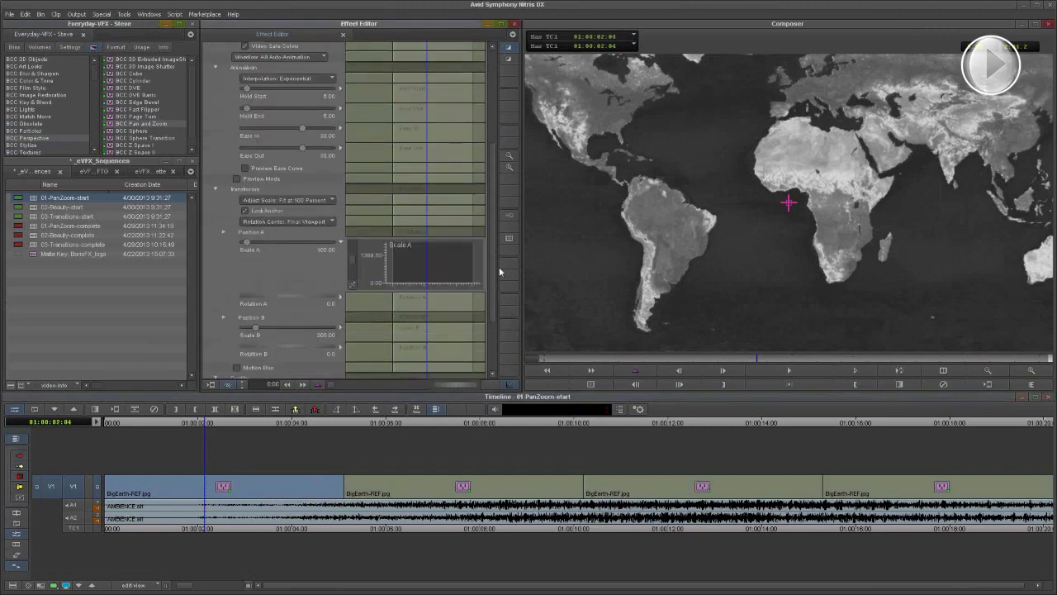
scroll(501, 264, "up", 2)
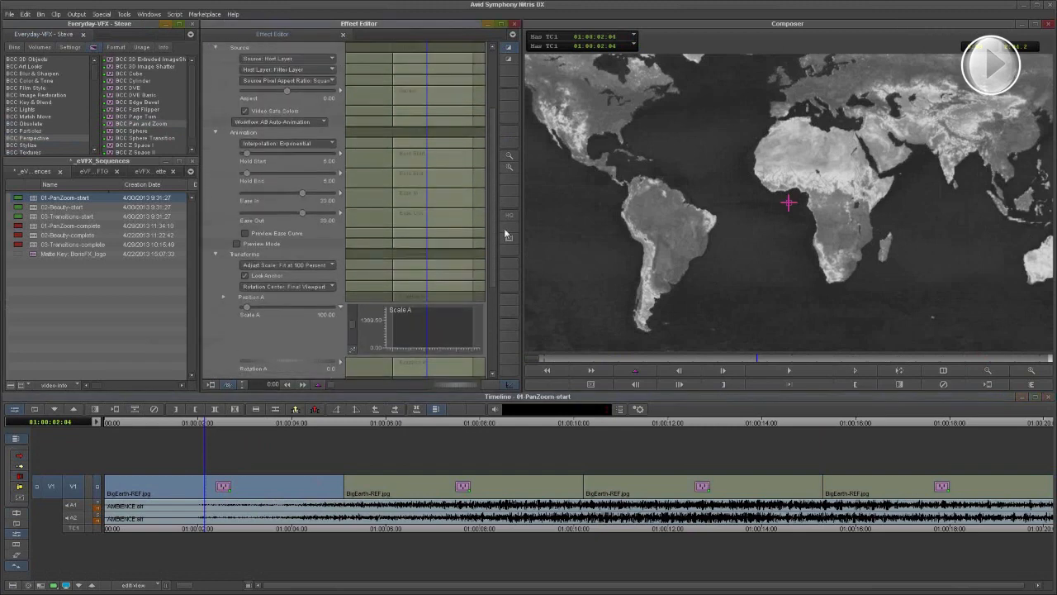
scroll(505, 234, "up", 3)
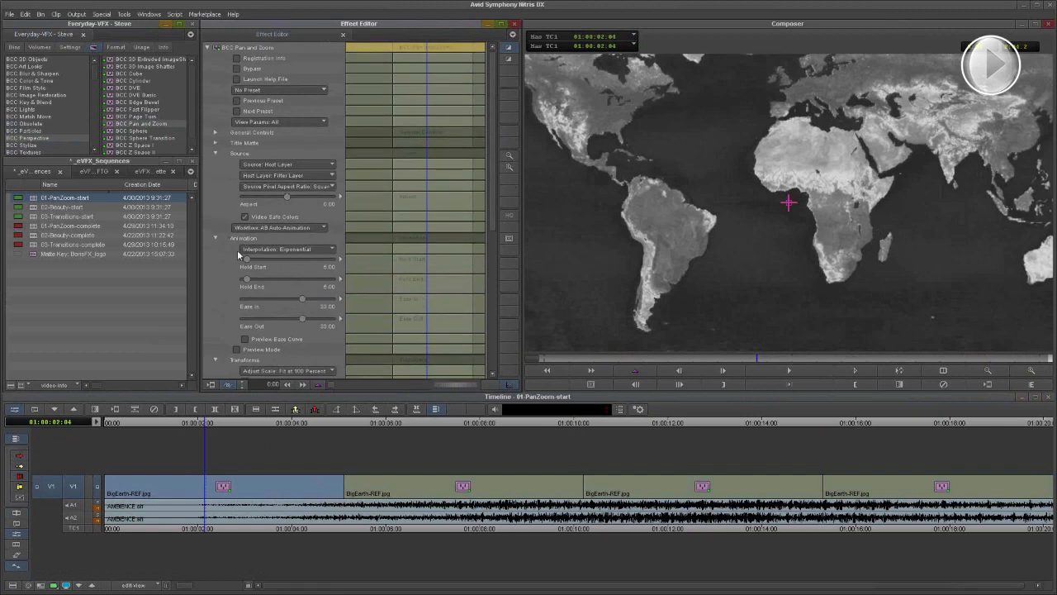
Collapse the Animation parameter group and keep the workflow set to AB Auto-Animation
left_click(216, 238)
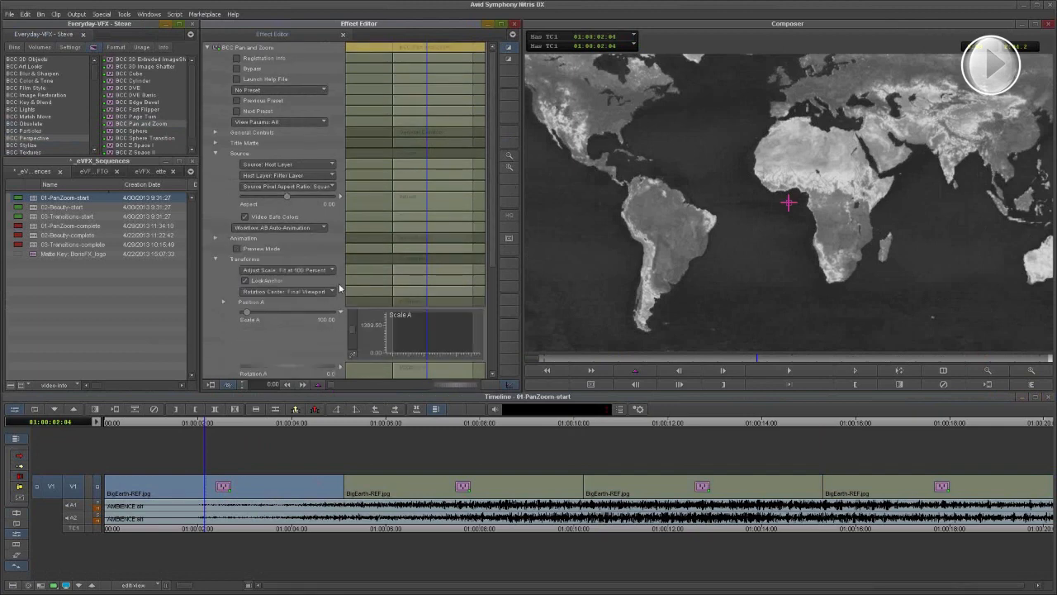
left_click(308, 227)
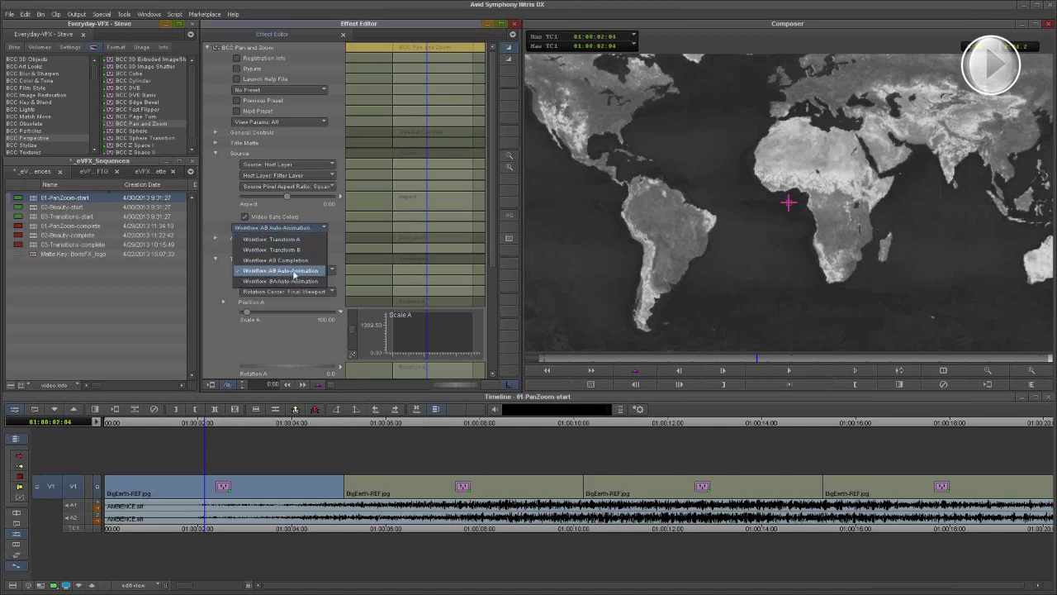
left_click(311, 273)
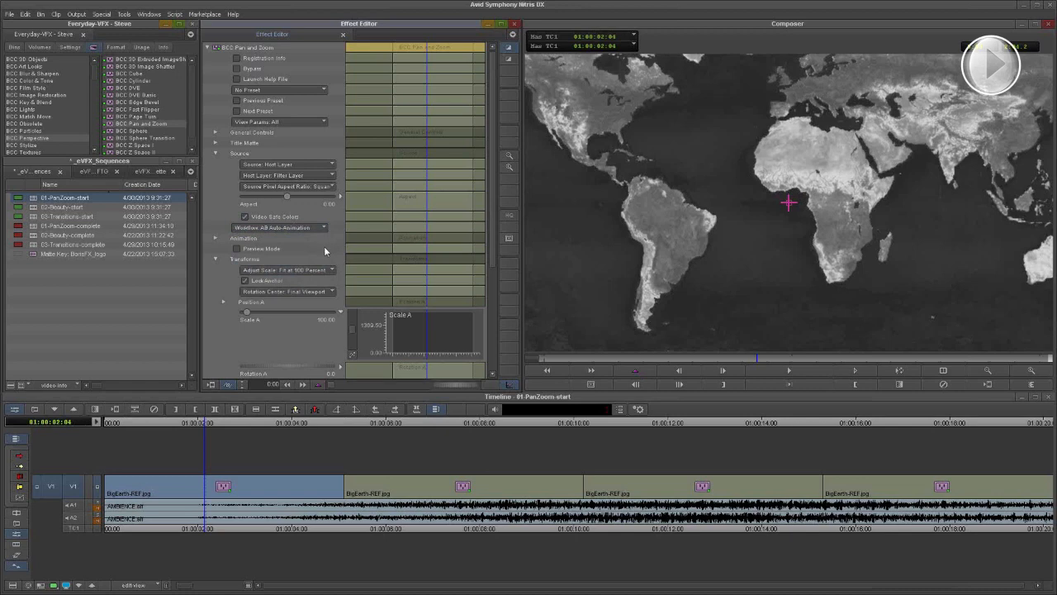
Scrub back and forth through the first clip to preview its automatic pan and zoom, ending at 01:00:00:00
left_click(638, 358)
key("Home")
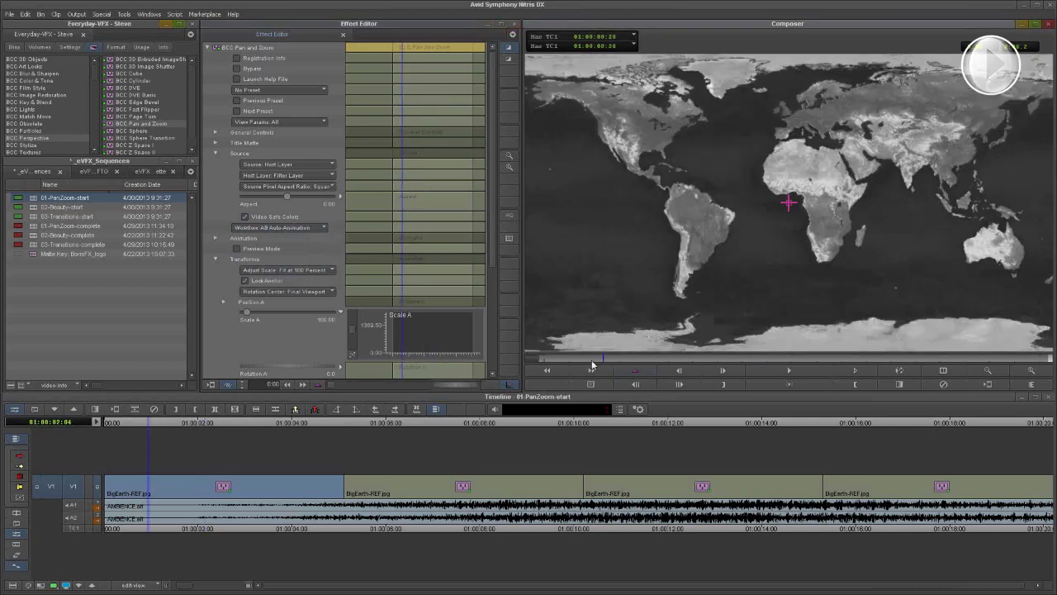
key("space")
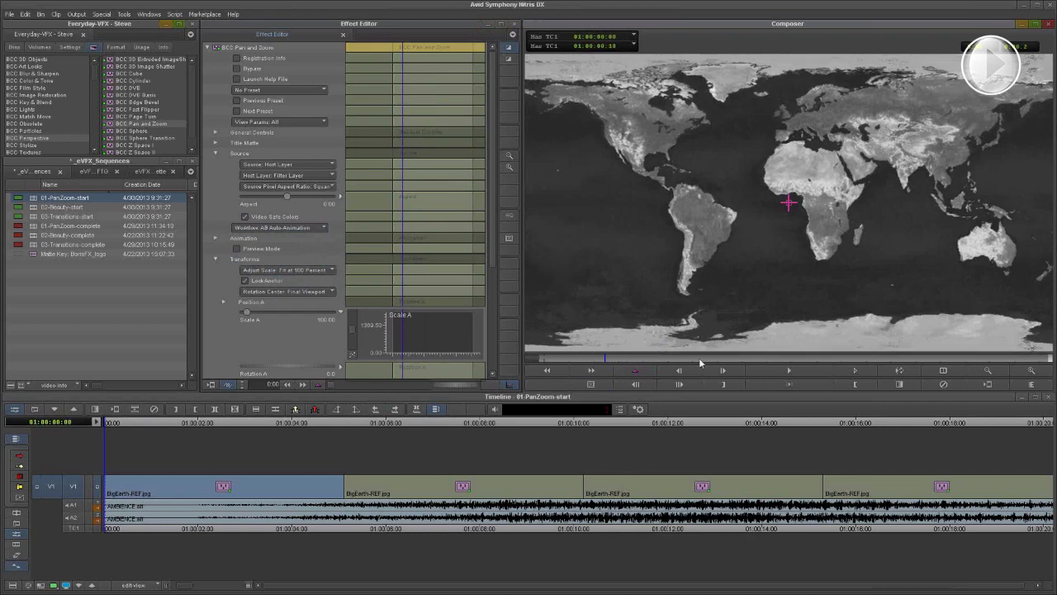
left_click(652, 358)
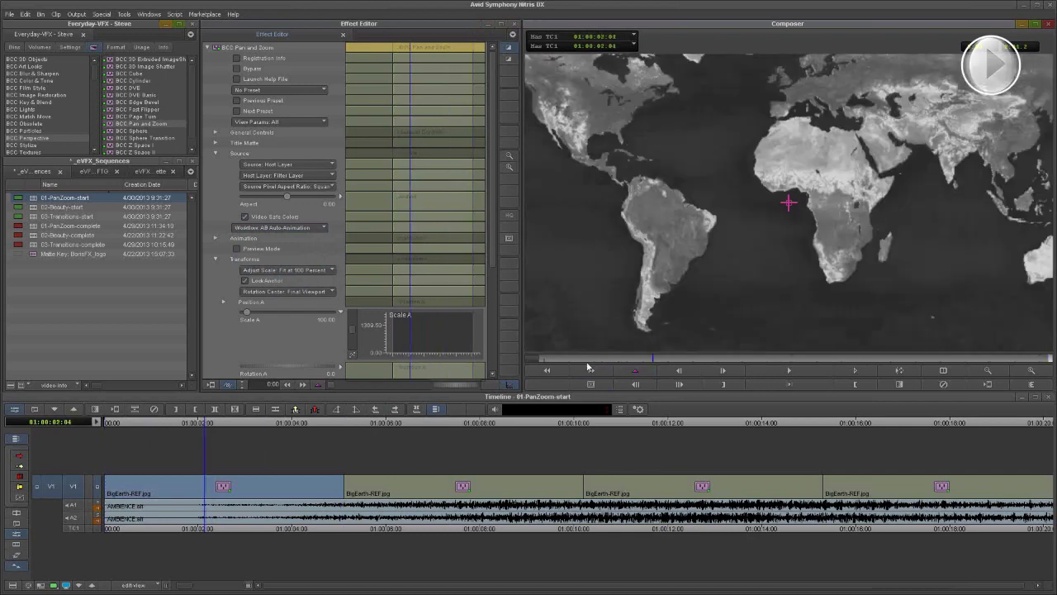
left_click(588, 366)
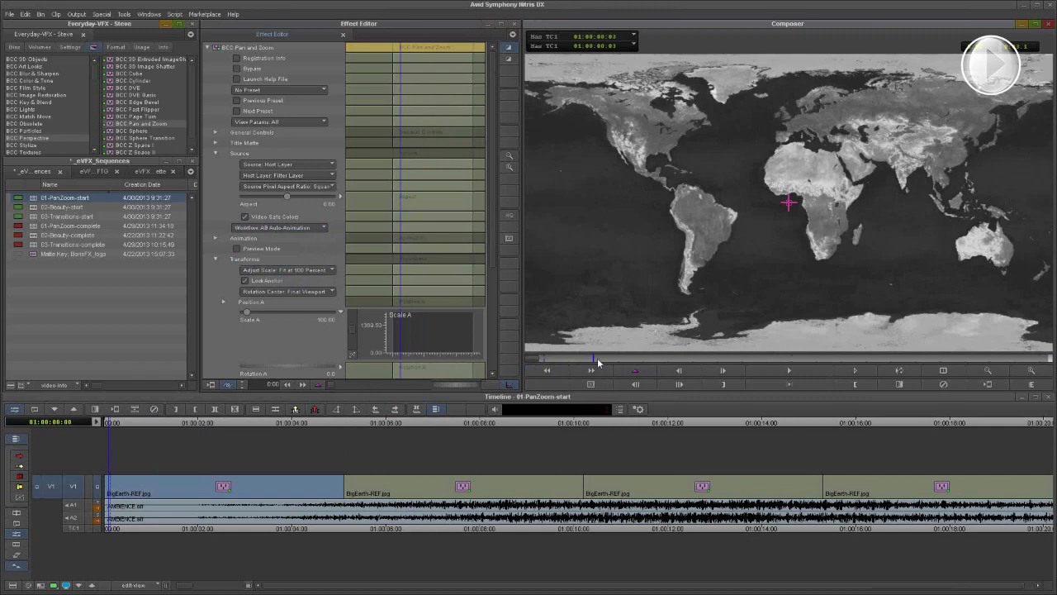
left_click(787, 370)
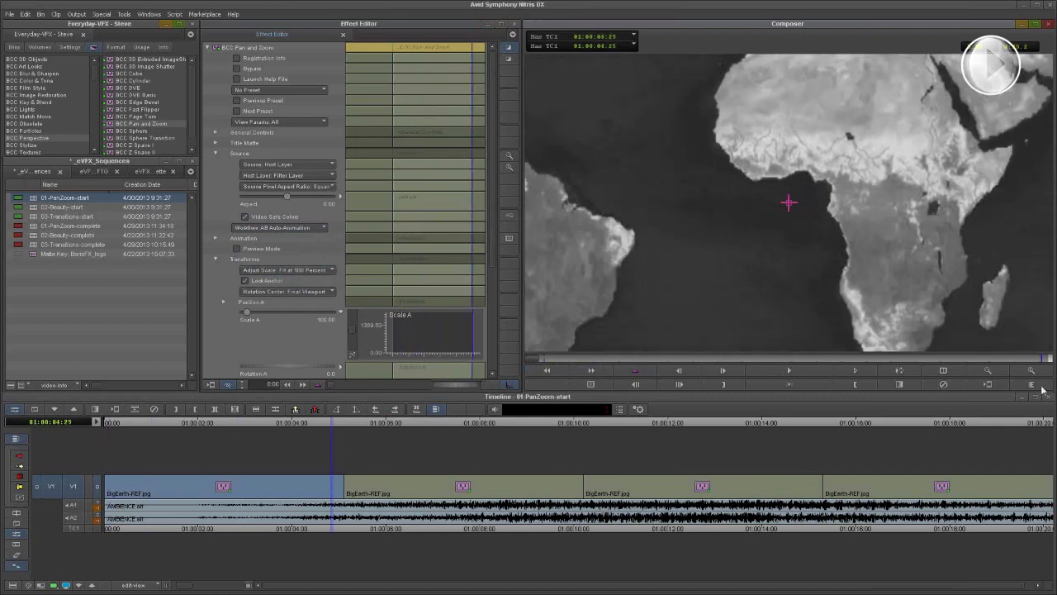
key("j")
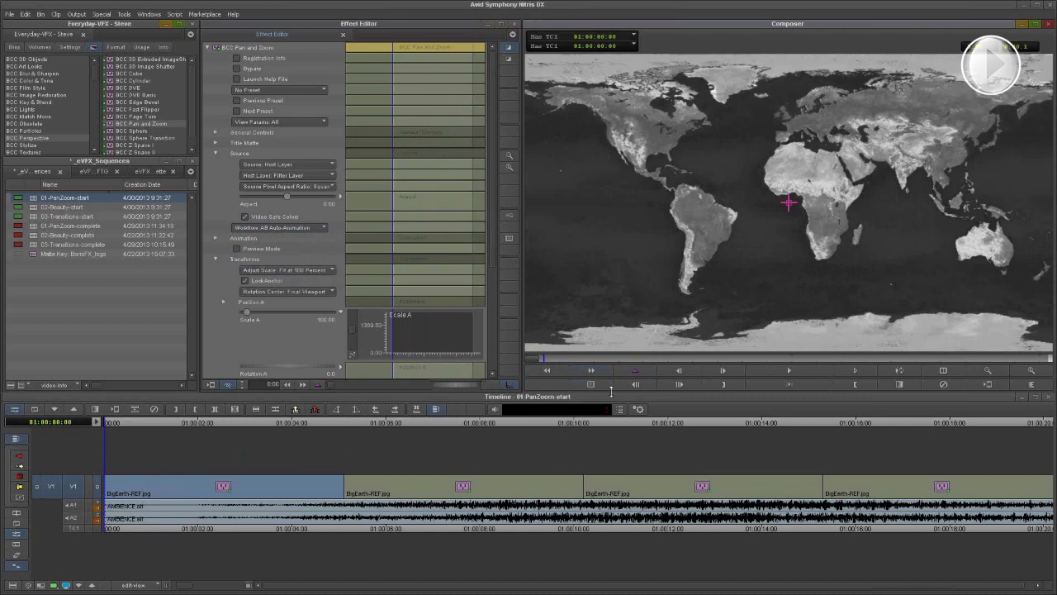
left_click_drag(546, 364, 924, 368)
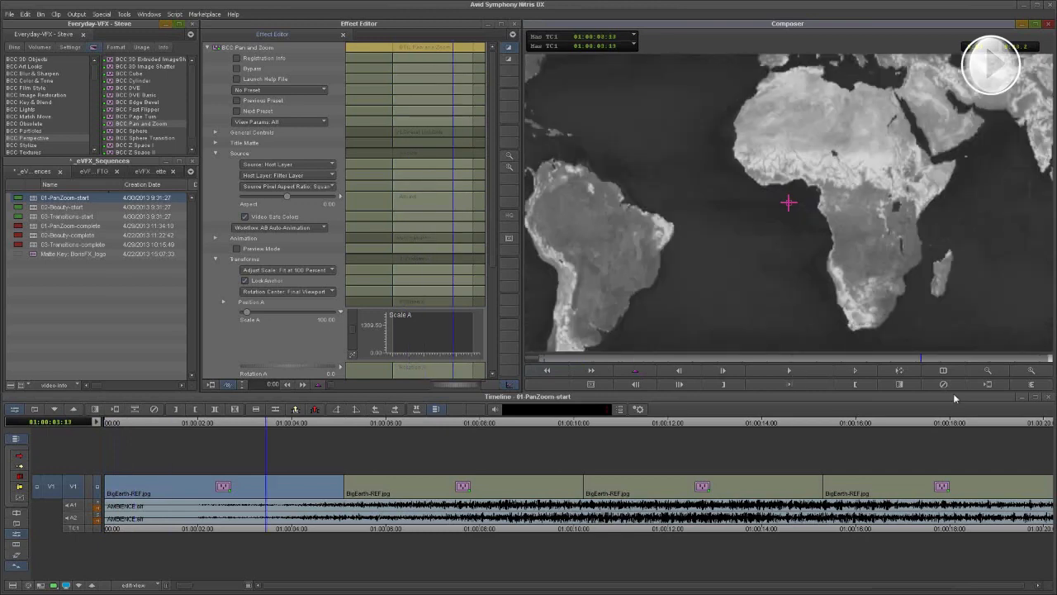
left_click_drag(954, 399, 1050, 358)
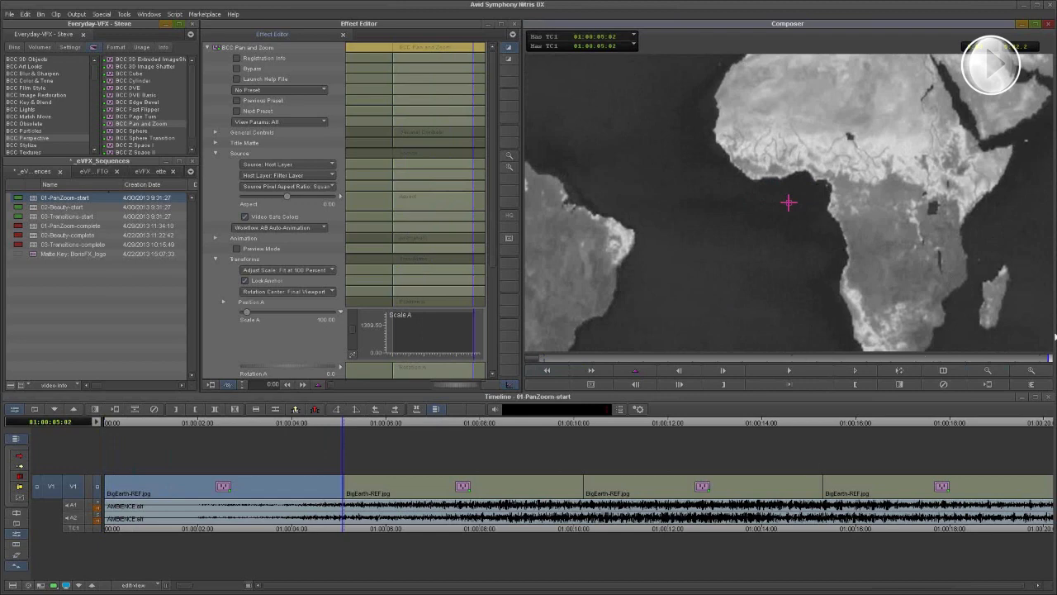
left_click(1036, 359)
left_click(772, 358)
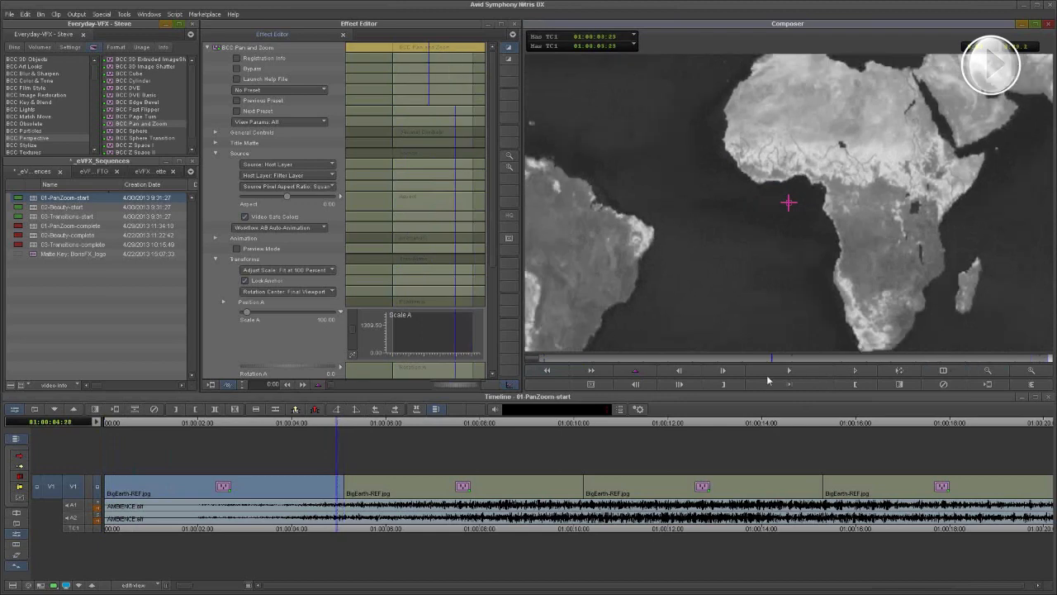
left_click(692, 359)
key("Home")
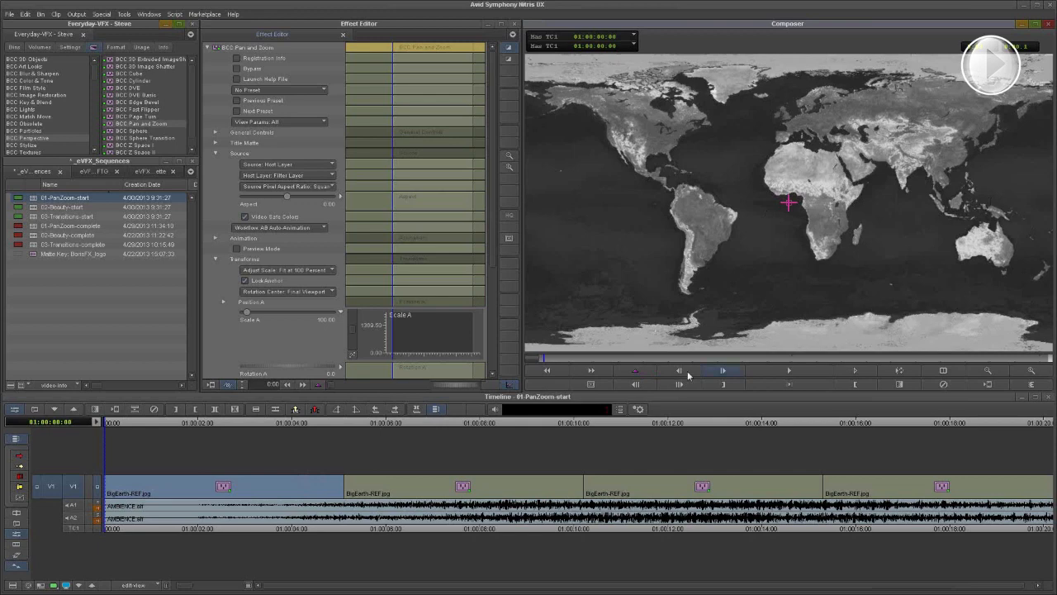
left_click_drag(548, 360, 645, 361)
left_click_drag(711, 361, 1050, 362)
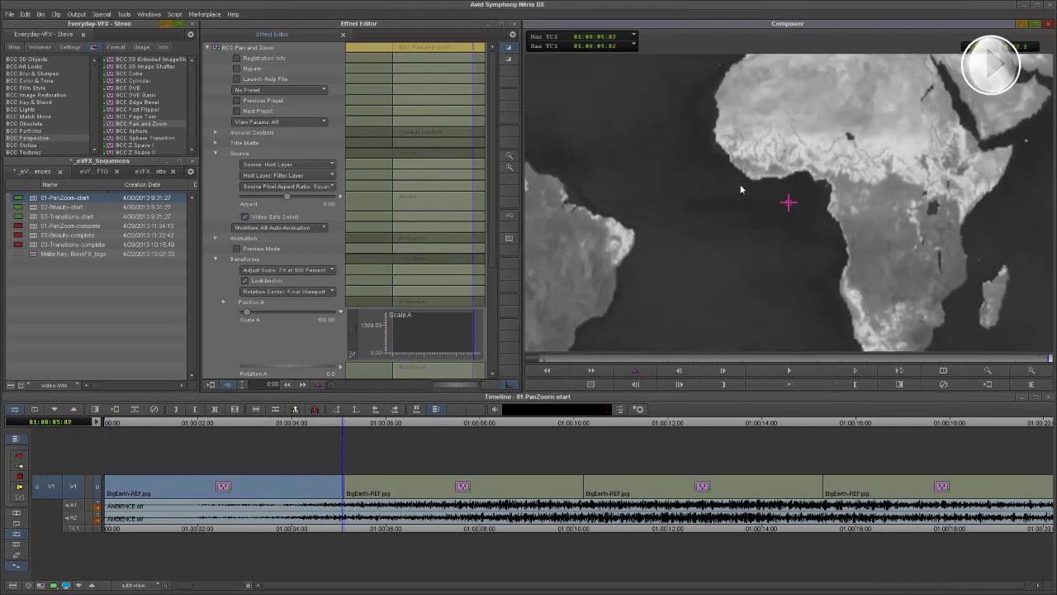
left_click_drag(1028, 363, 541, 361)
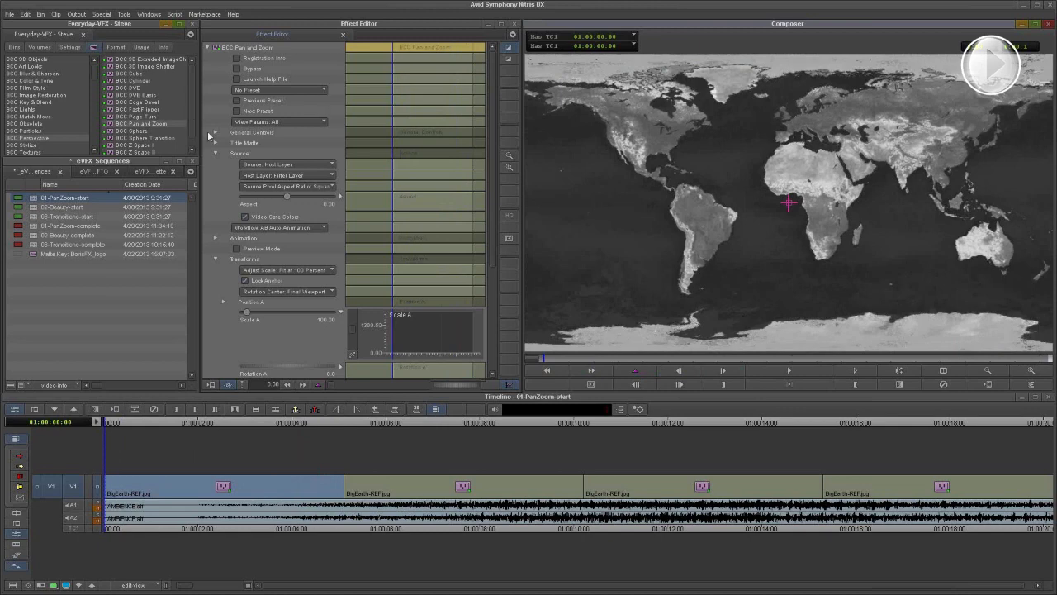
Switch the effect's source to External File and load Earth-Day_4096x2048.jpg from the Everyday-VFX_SRC_MultiMedia_Files folder
left_click(321, 165)
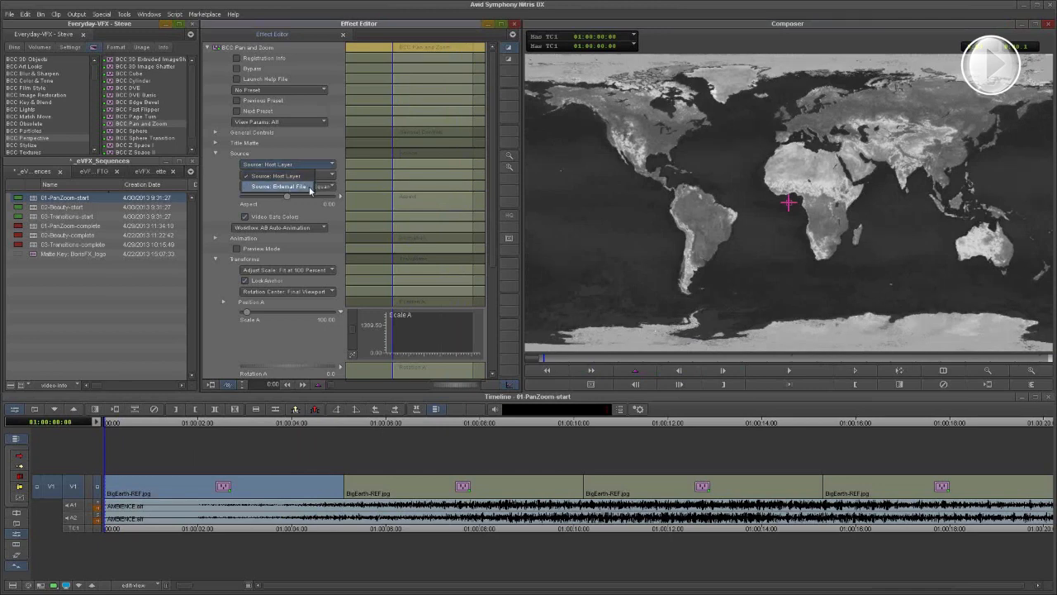
left_click(310, 189)
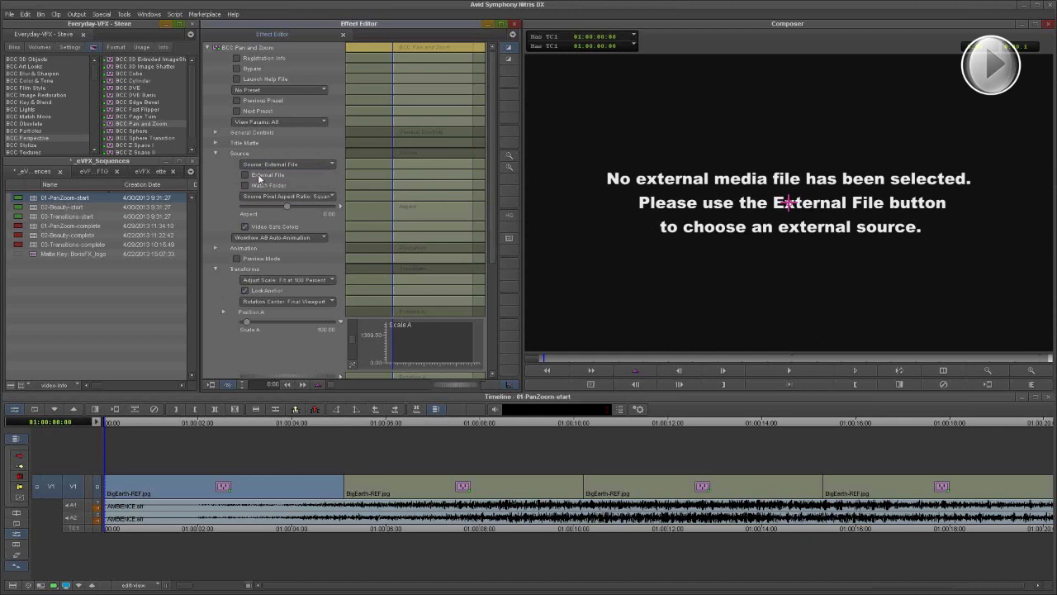
left_click(260, 175)
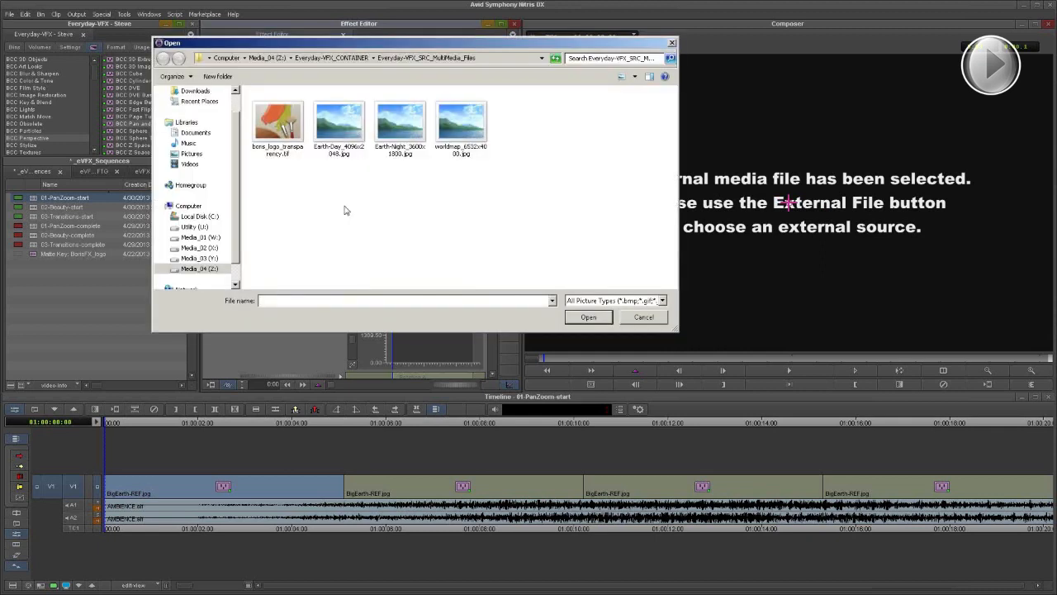
left_click(341, 139)
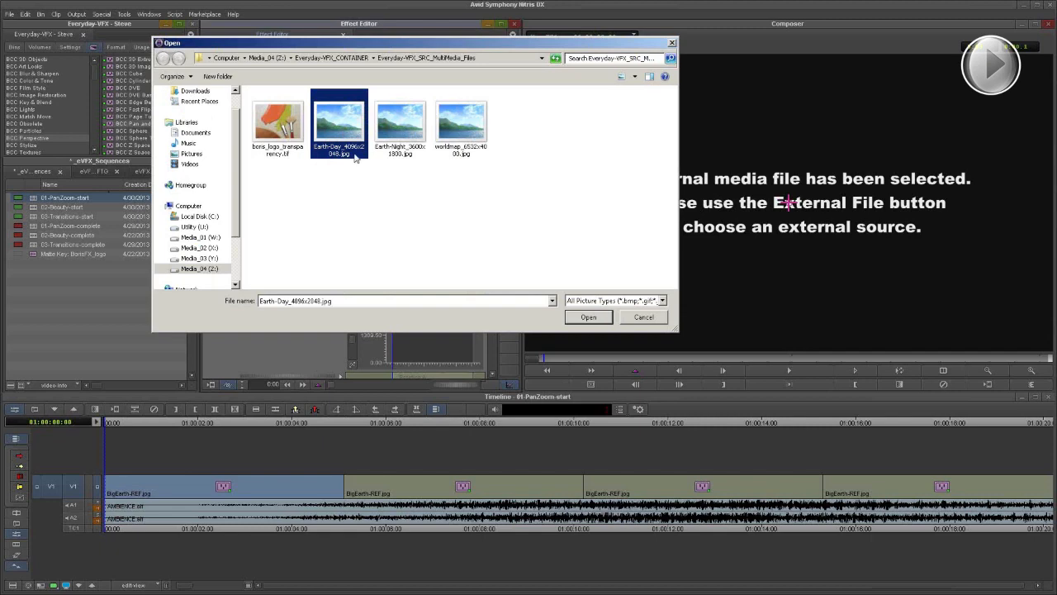
left_click(588, 319)
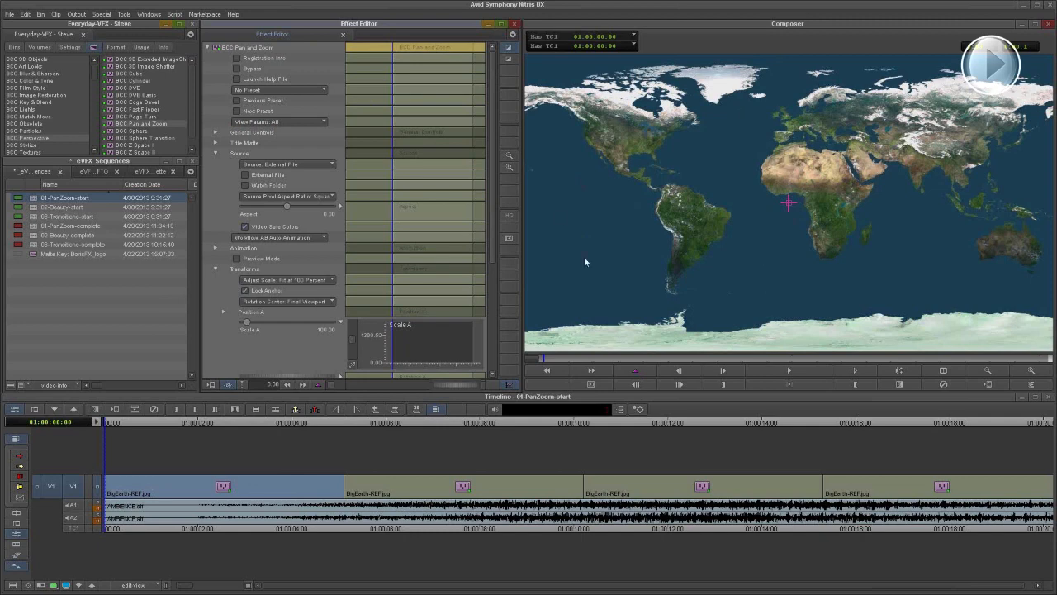
Preview the zoom on the external earth image across the first clip and return to its first frame
left_click(587, 358)
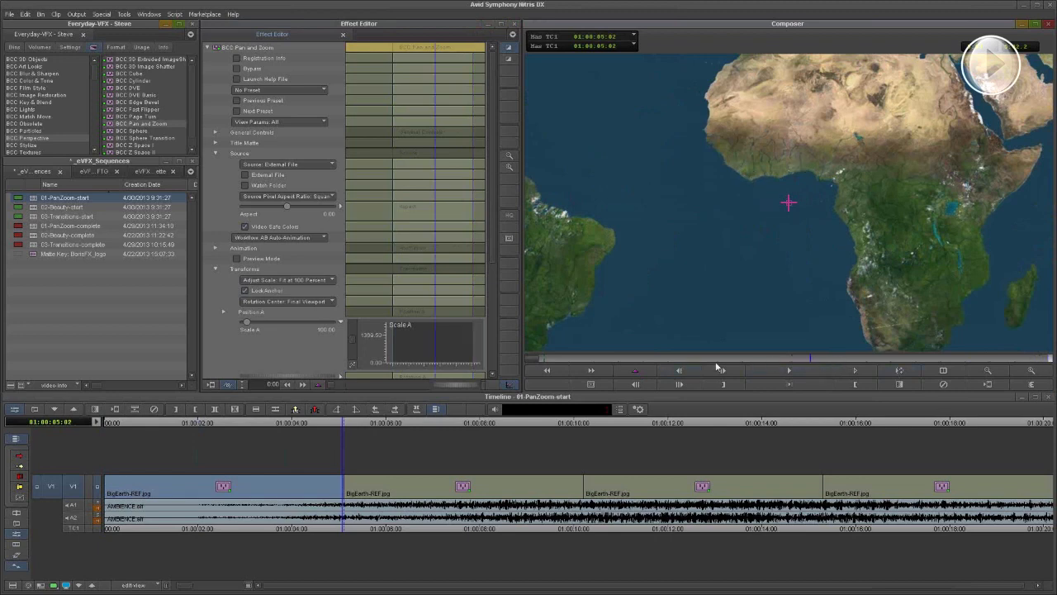
left_click(811, 358)
key("Home")
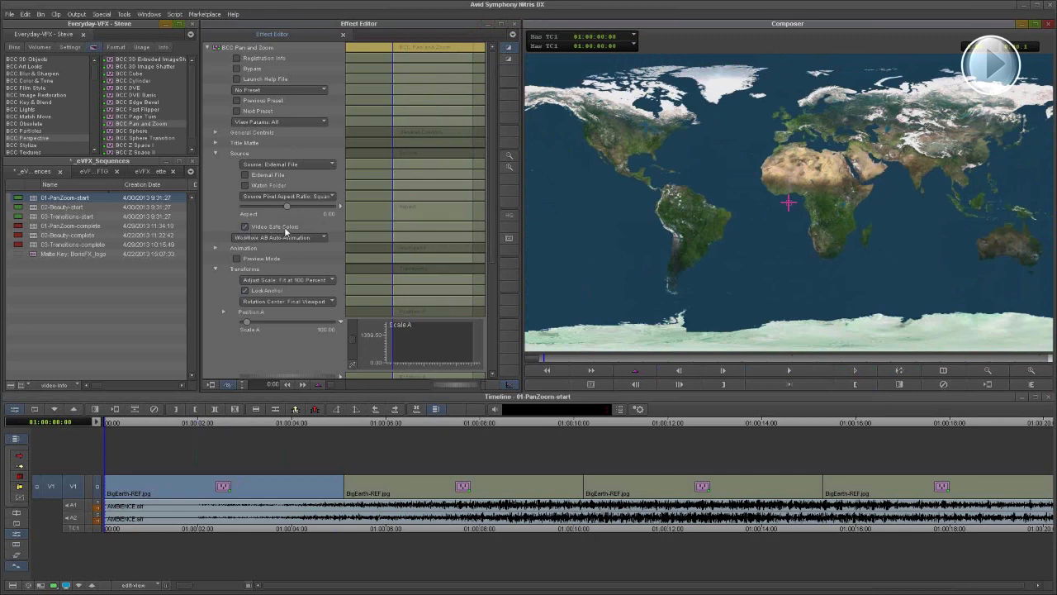
Try two D1/DV options for the source pixel aspect ratio and restore the Square option
left_click(318, 198)
left_click(324, 229)
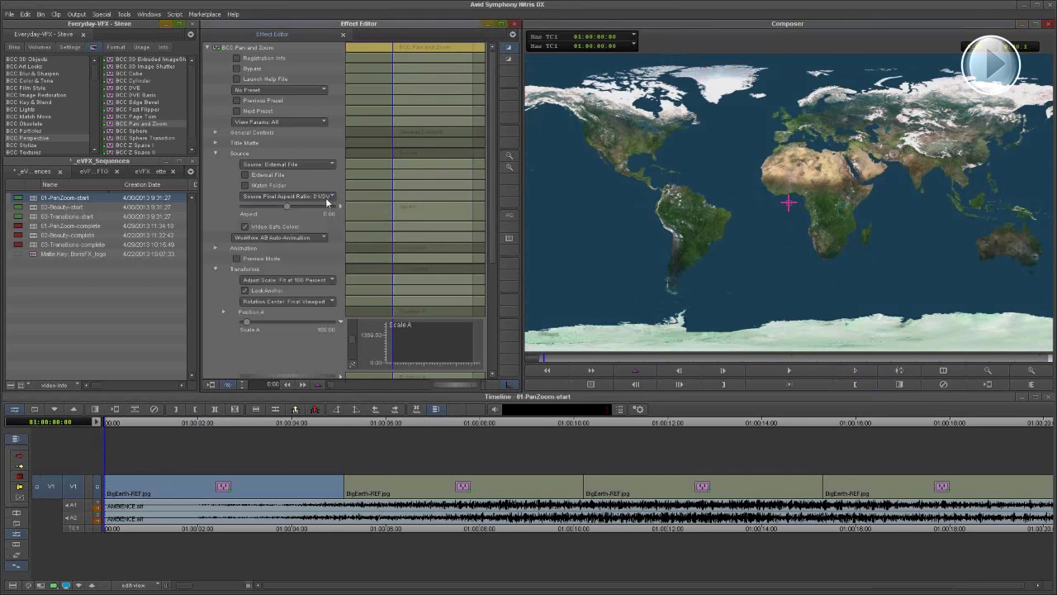
left_click(324, 197)
left_click(331, 247)
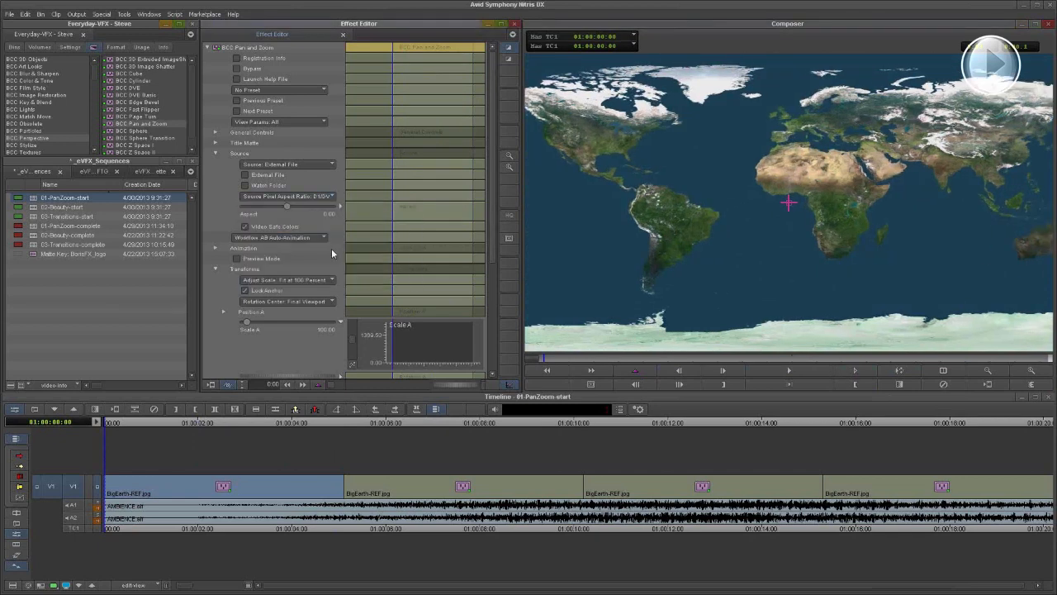
left_click(325, 196)
left_click(328, 208)
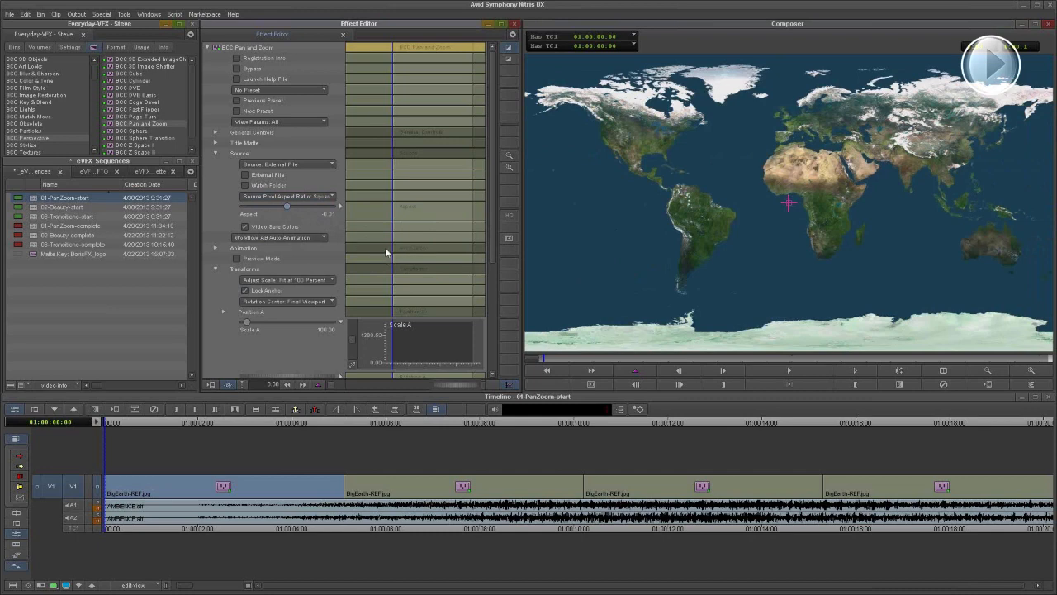
Check the workflow options again and leave AB Auto-Animation selected
left_click_drag(493, 190, 492, 275)
left_click(280, 111)
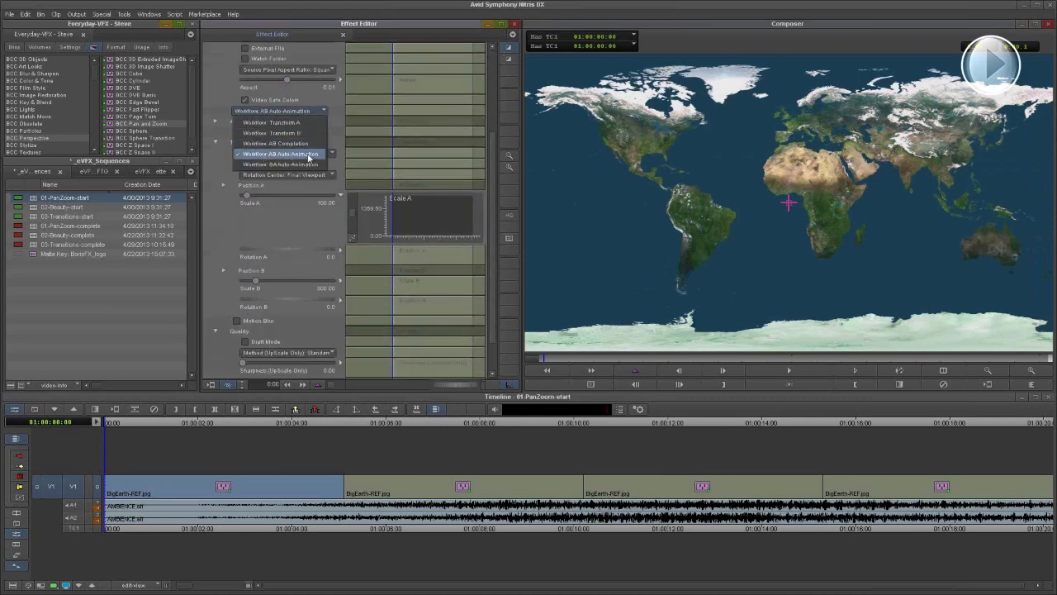
left_click(310, 156)
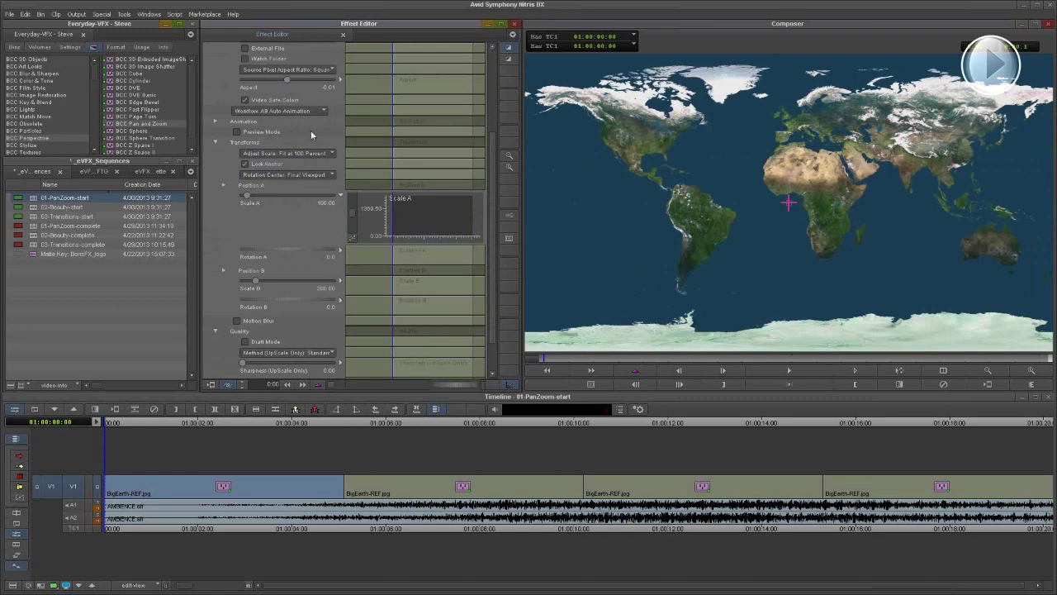
Enable Preview Mode and compare the Setup A, Setup B and Mix preview targets, finishing on Setup A
left_click(236, 133)
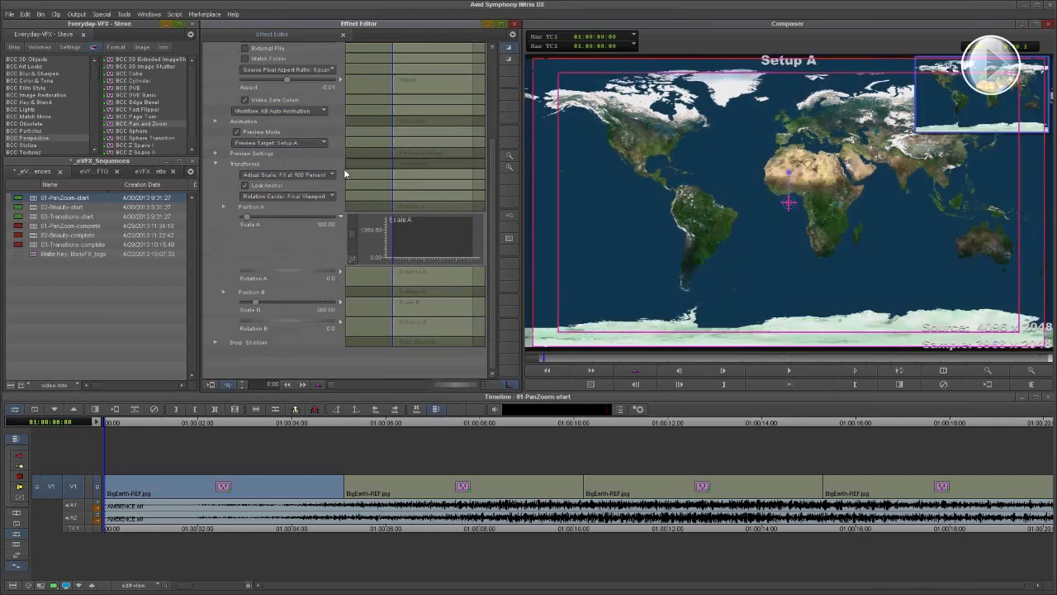
left_click(311, 143)
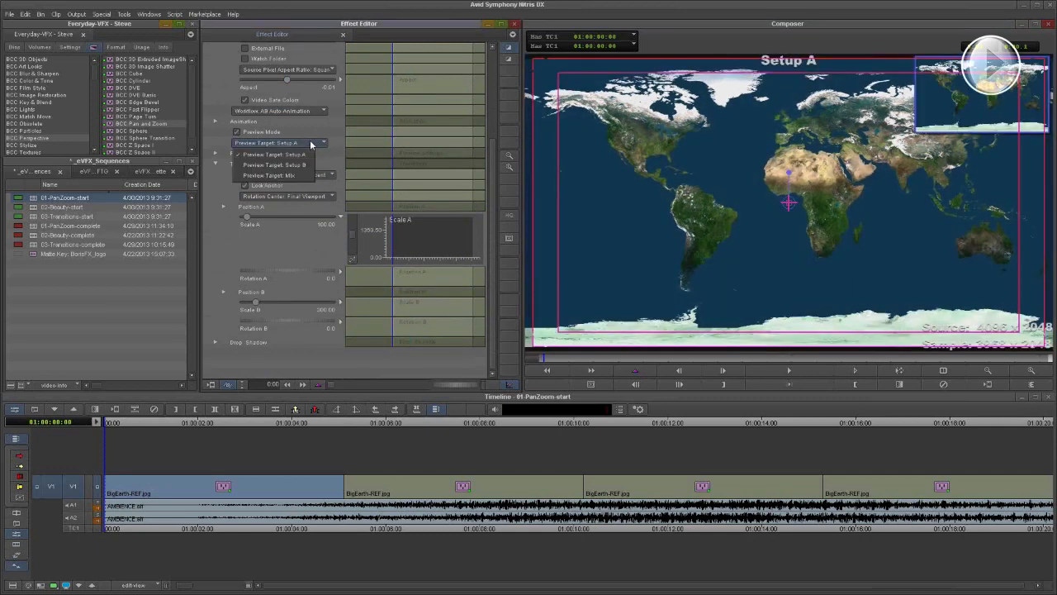
left_click(307, 153)
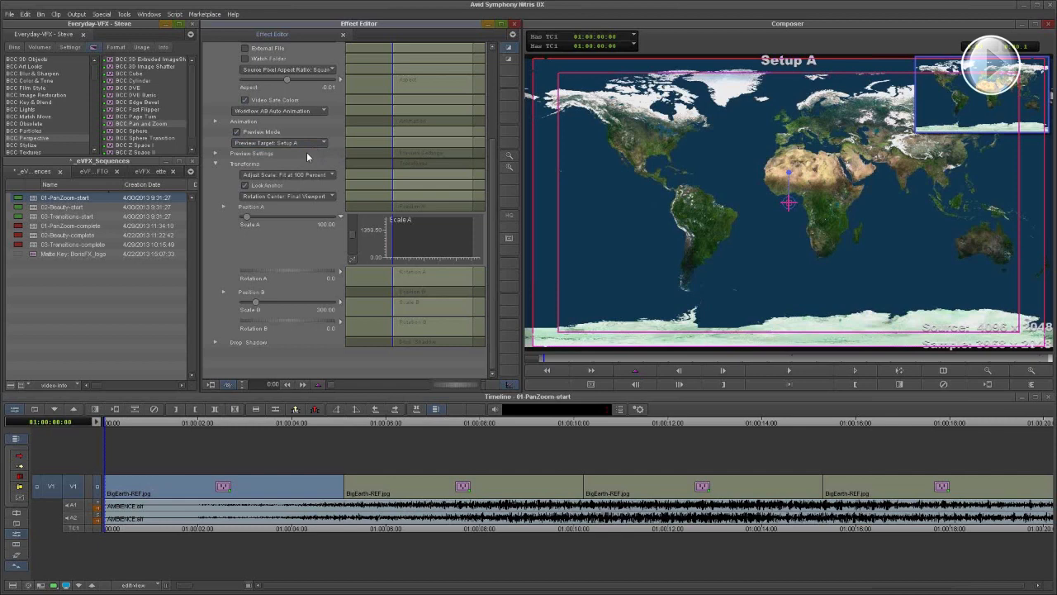
left_click(318, 144)
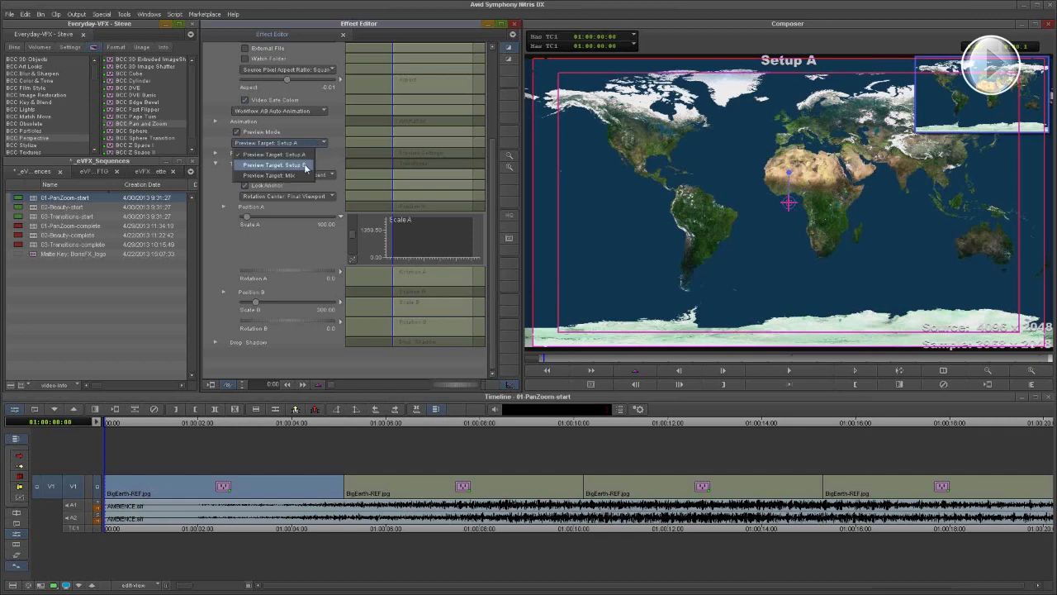
left_click(304, 166)
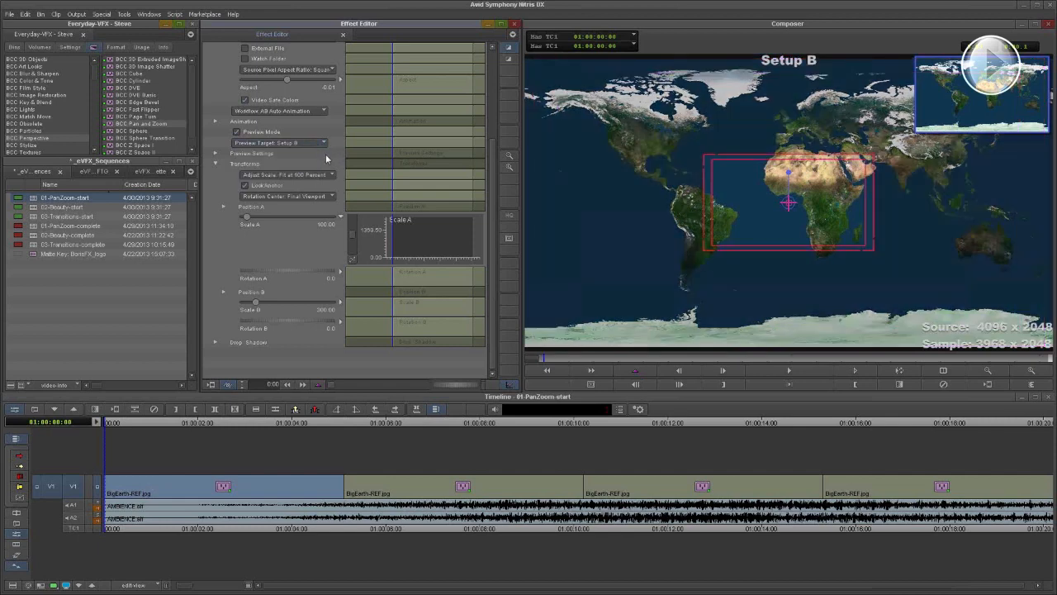
left_click(310, 148)
left_click(301, 176)
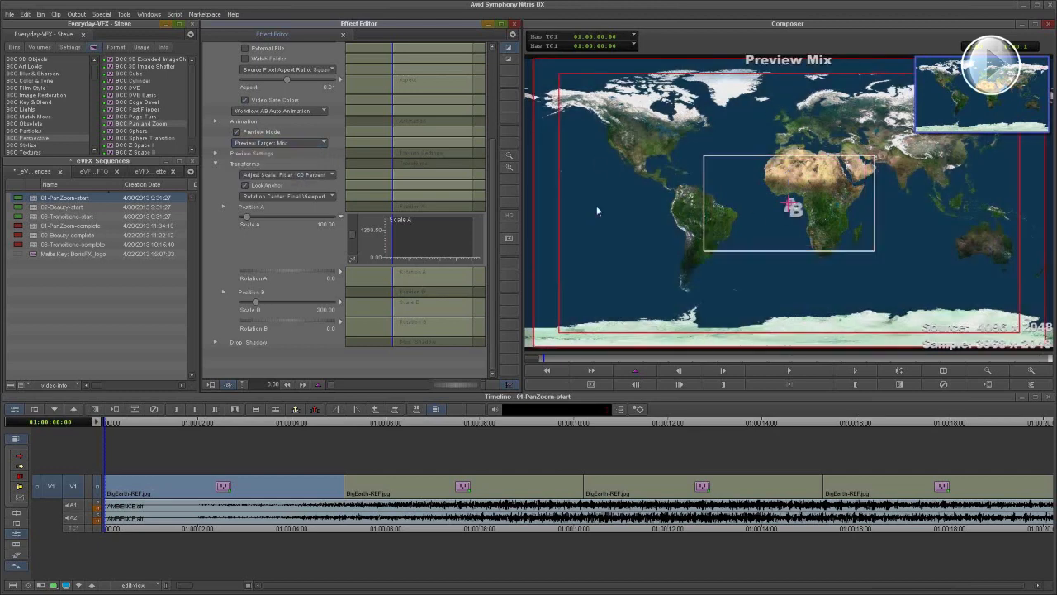
left_click(299, 143)
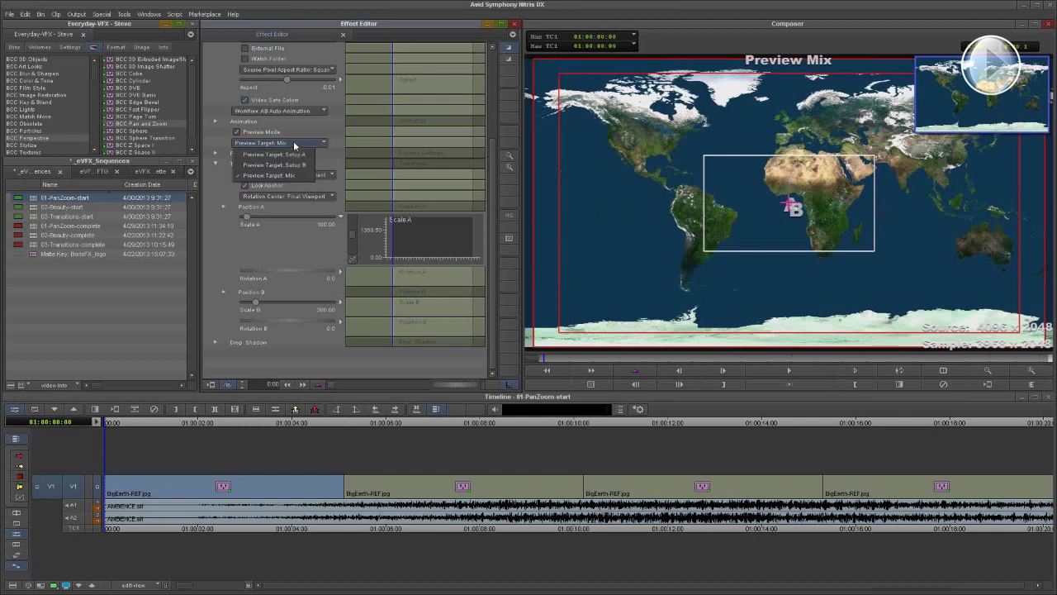
left_click(299, 155)
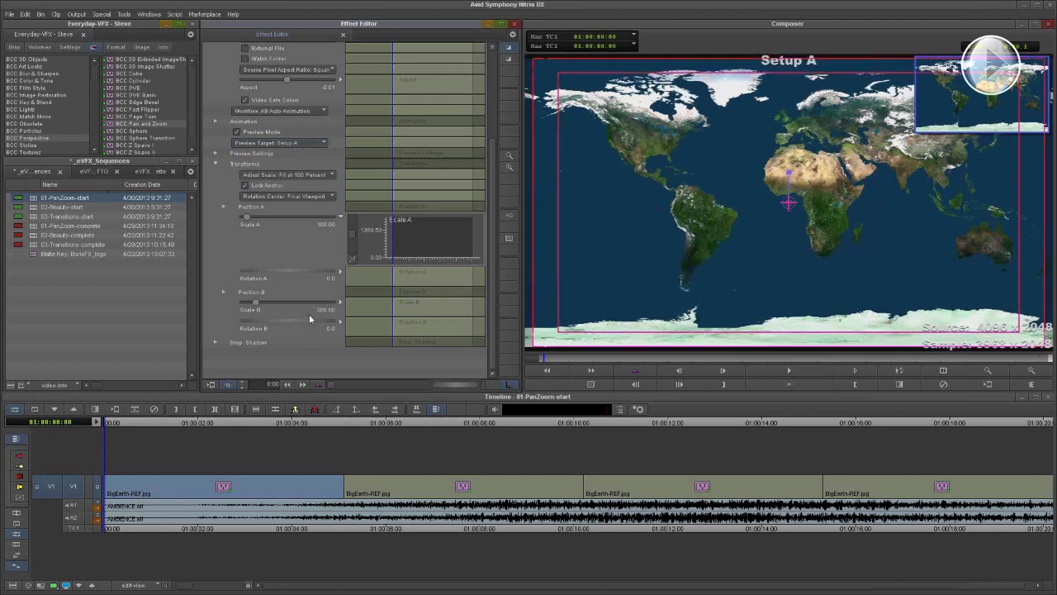
Frame Setup A on North America by moving and resizing its frame to a scale just over 300, with Rotation A at -6.1
left_click(223, 205)
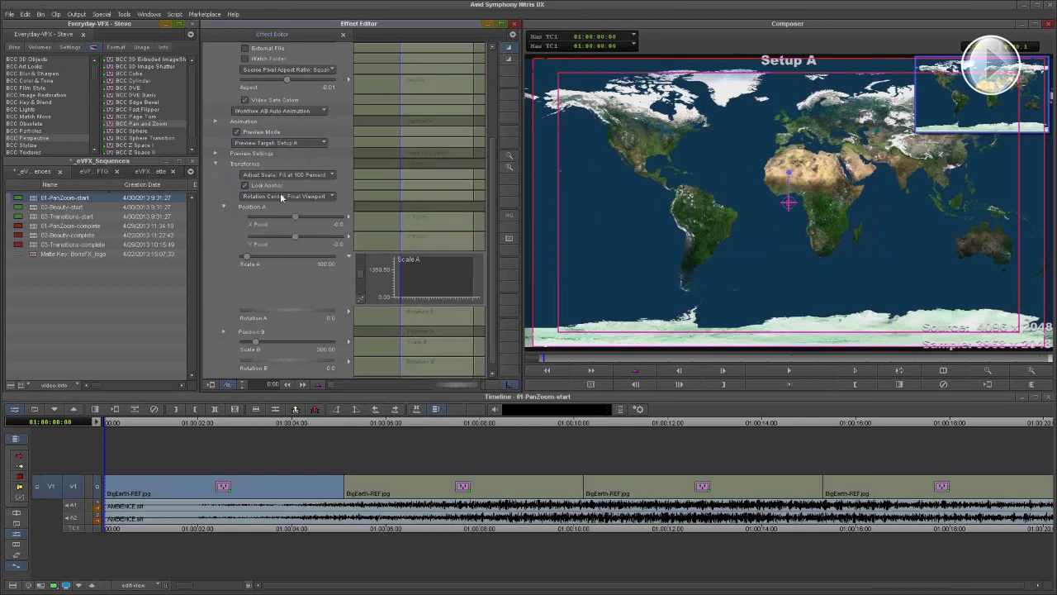
left_click(223, 205)
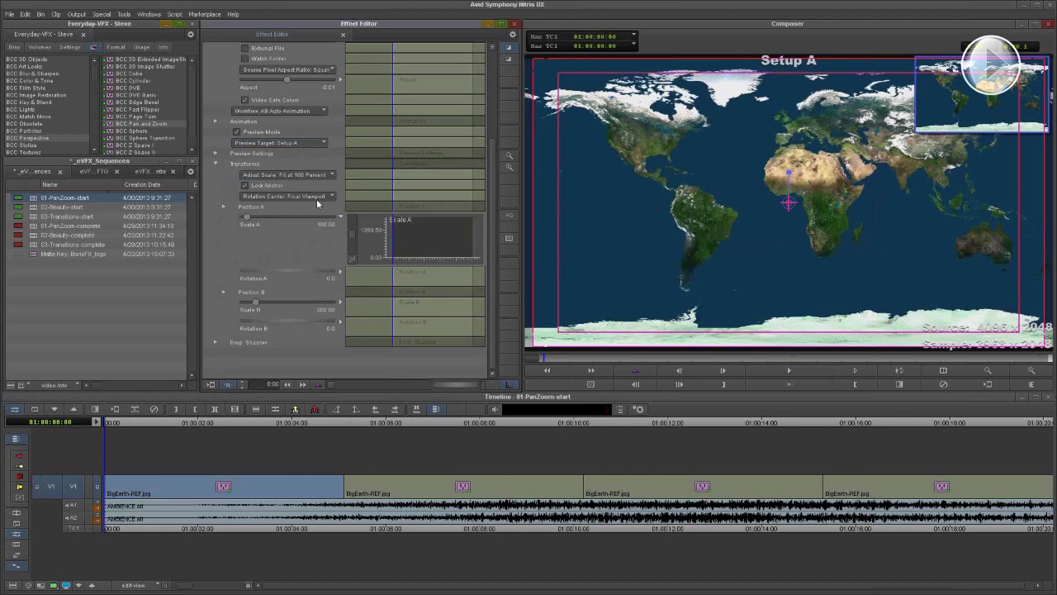
left_click(1042, 349)
left_click_drag(1042, 349, 869, 262)
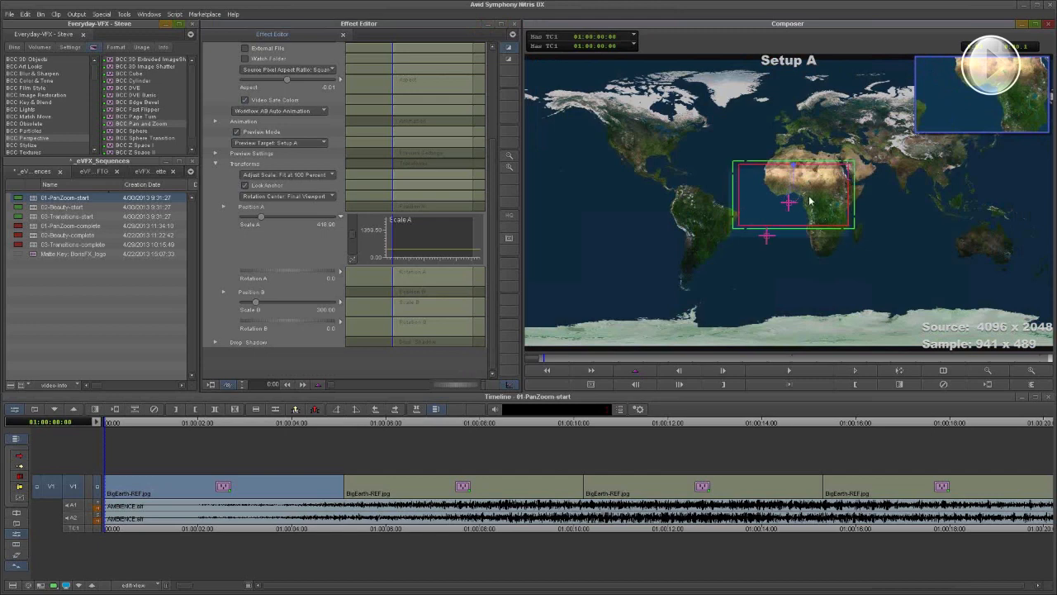
left_click_drag(806, 197, 696, 174)
left_click_drag(586, 122, 666, 148)
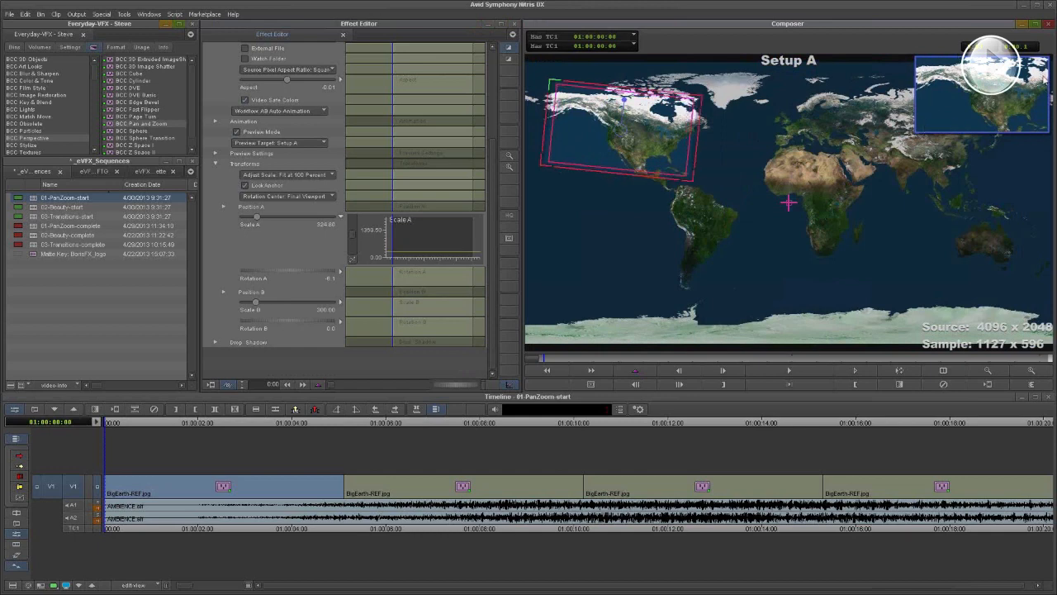
left_click_drag(554, 85, 549, 81)
left_click_drag(620, 132, 617, 127)
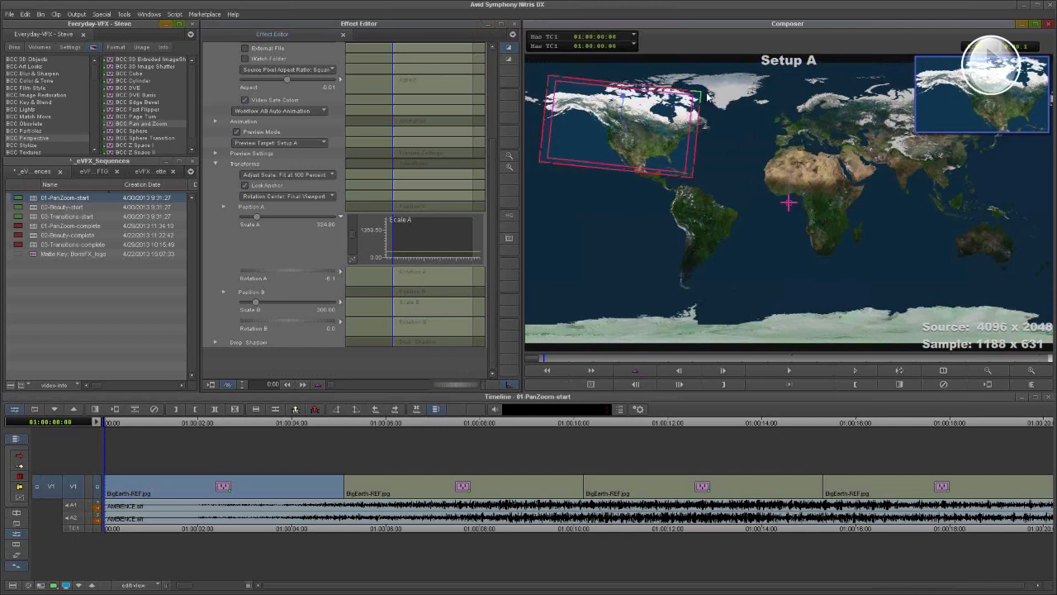
left_click_drag(708, 95, 703, 104)
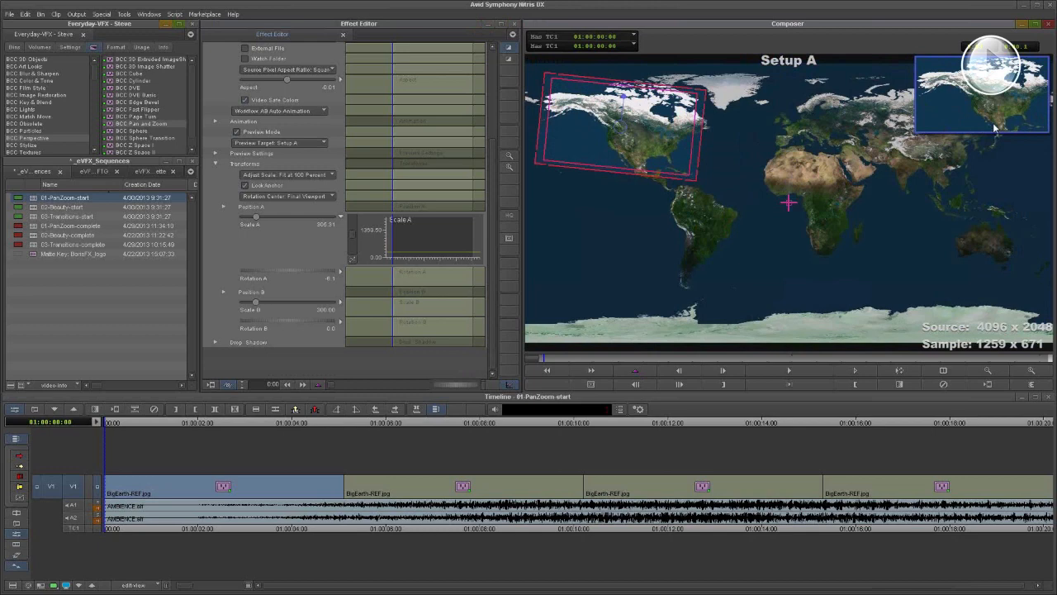
left_click(663, 162)
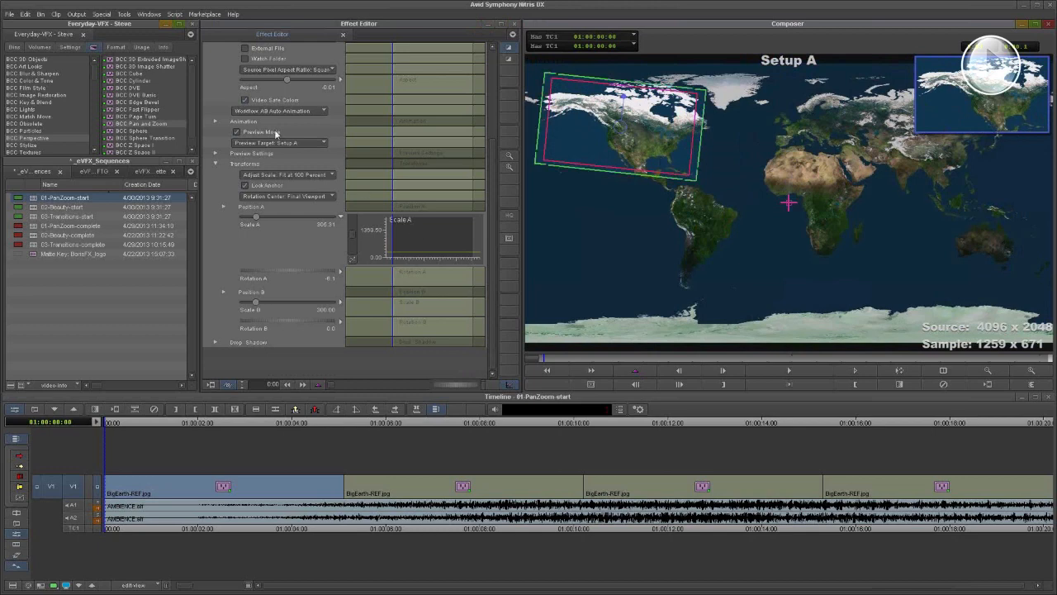
Switch the preview target to Setup B and position its frame over Australia, shrunk to a scale of about 516
left_click(308, 143)
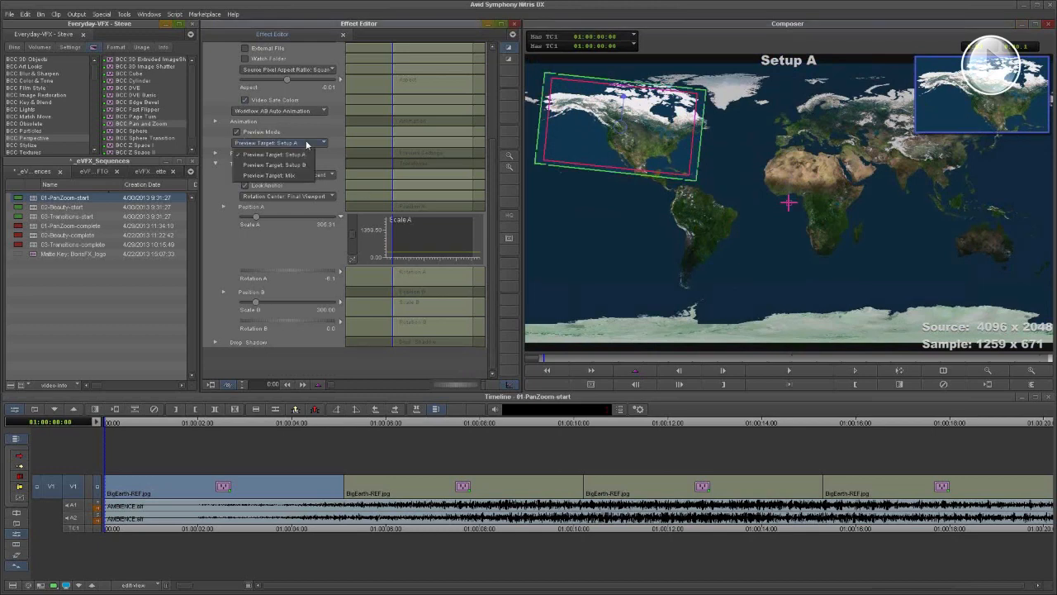
left_click(302, 165)
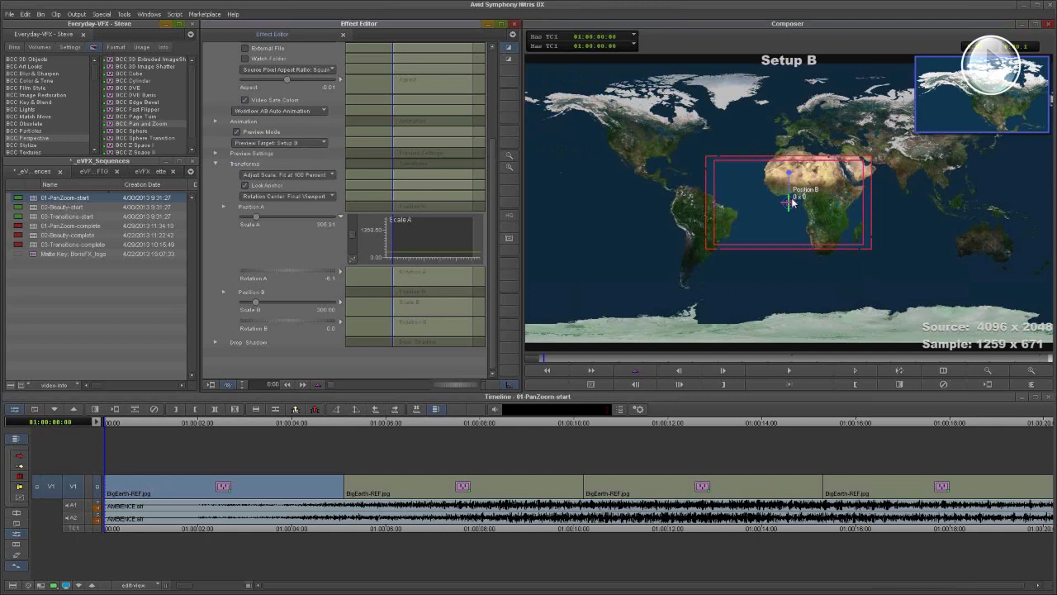
left_click_drag(790, 201, 973, 254)
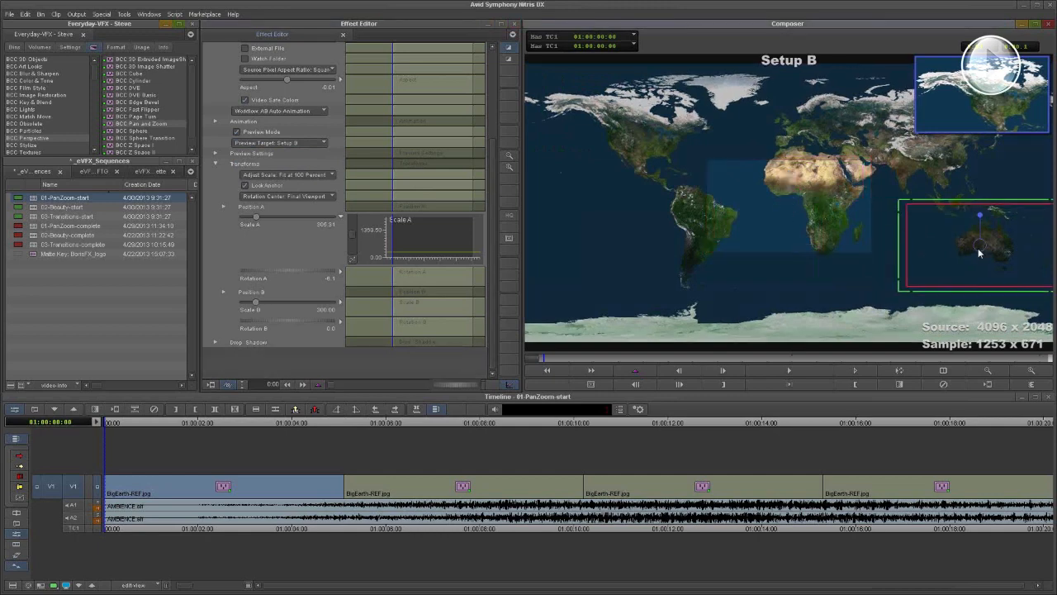
left_click_drag(906, 207, 934, 219)
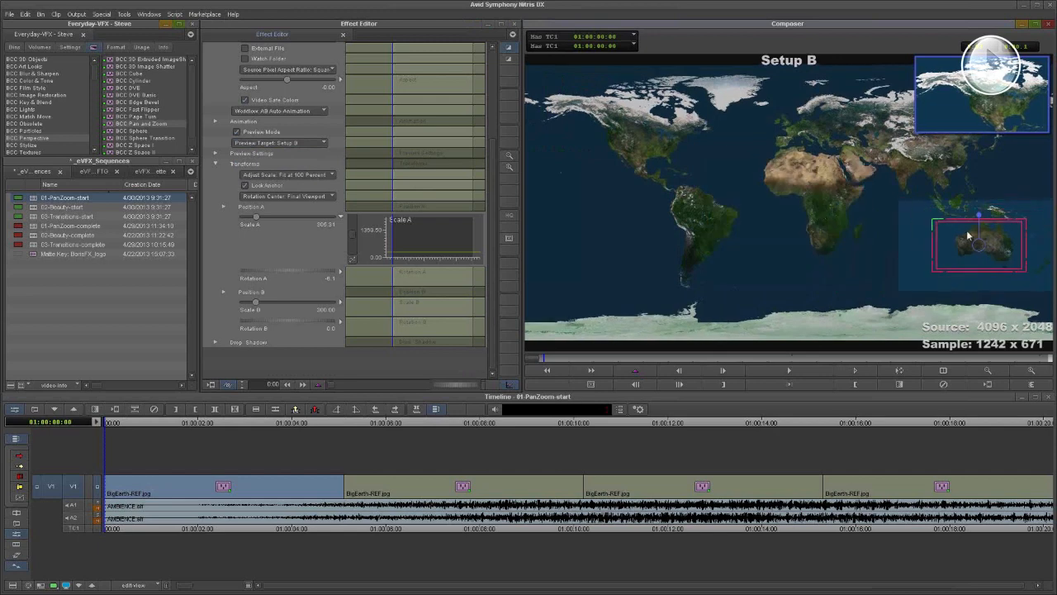
left_click_drag(990, 241, 991, 254)
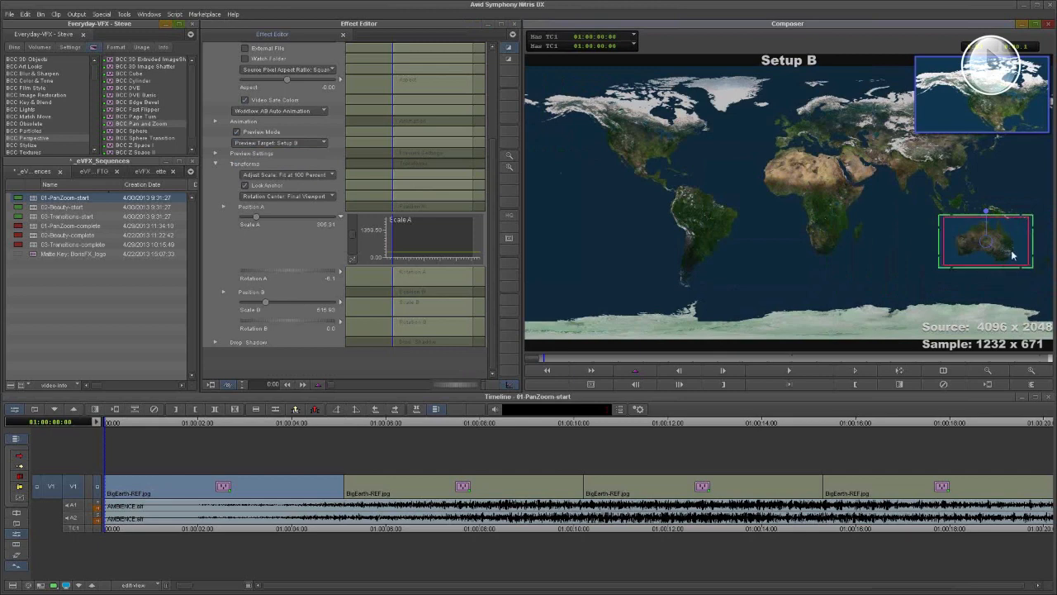
Fine-tune the Setup B frame around Australia, enlarging it slightly to a scale of about 500 and recentring it
left_click(1034, 372)
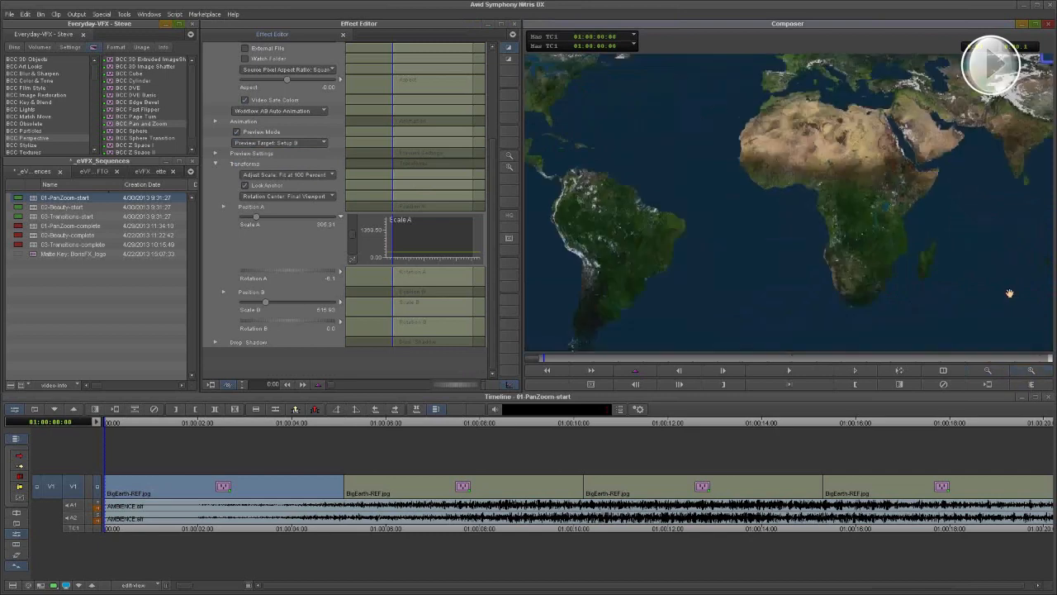
left_click_drag(1010, 293, 746, 184)
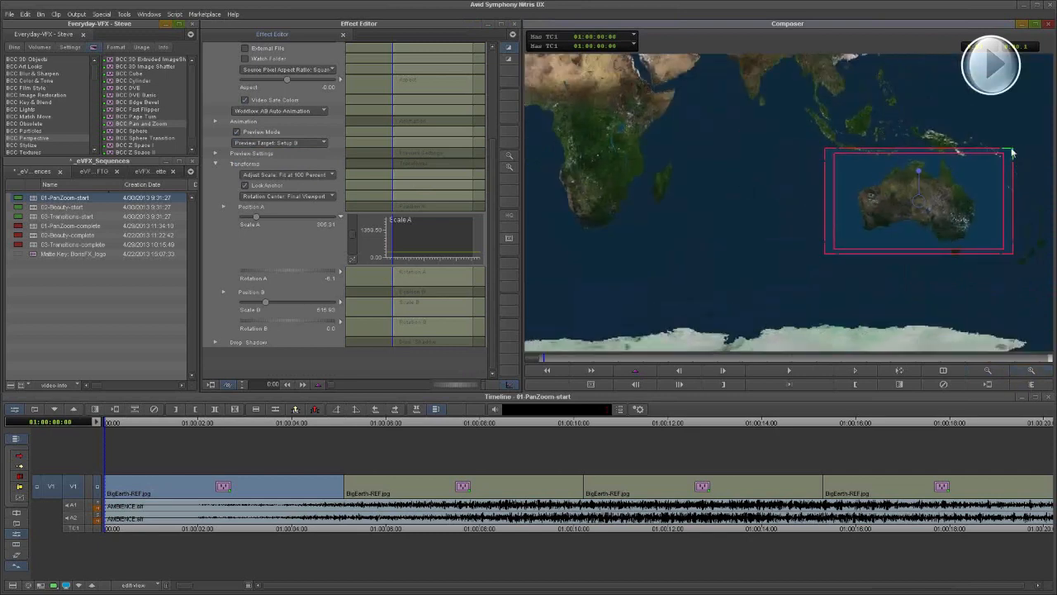
left_click_drag(1012, 153, 1017, 149)
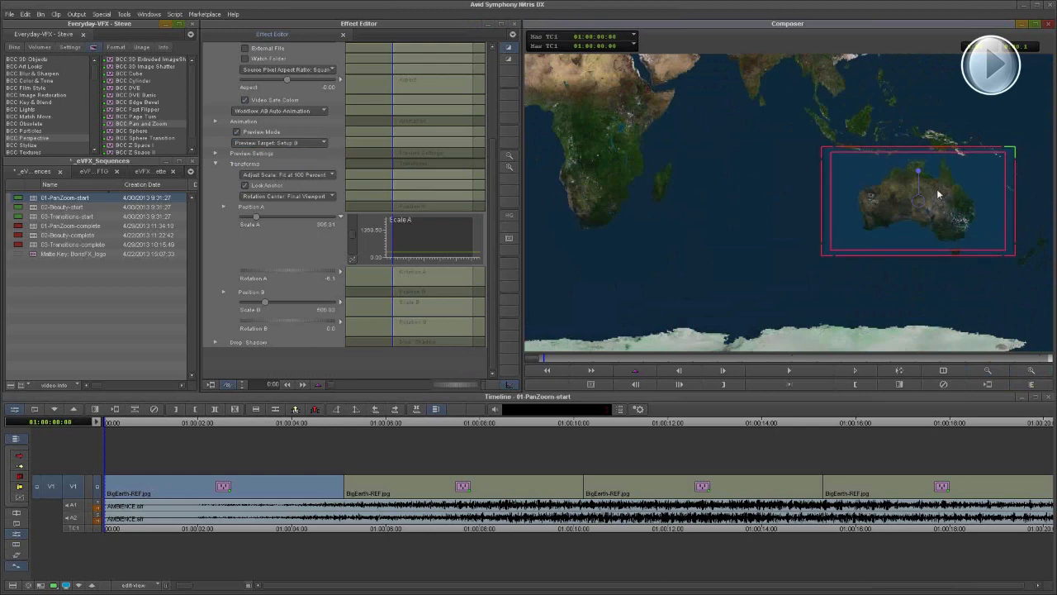
left_click_drag(938, 194, 944, 197)
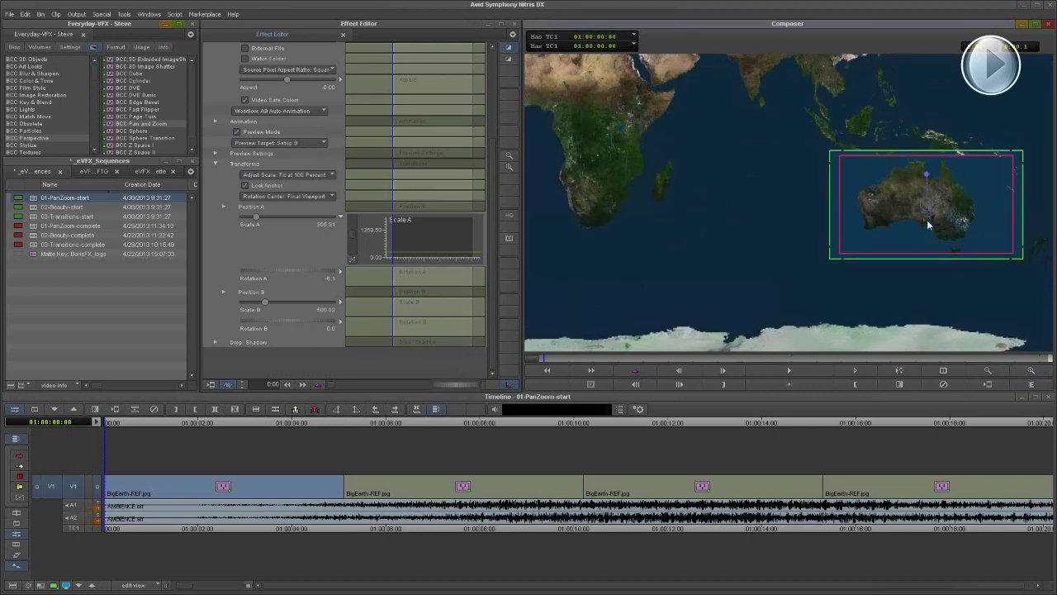
left_click(992, 377)
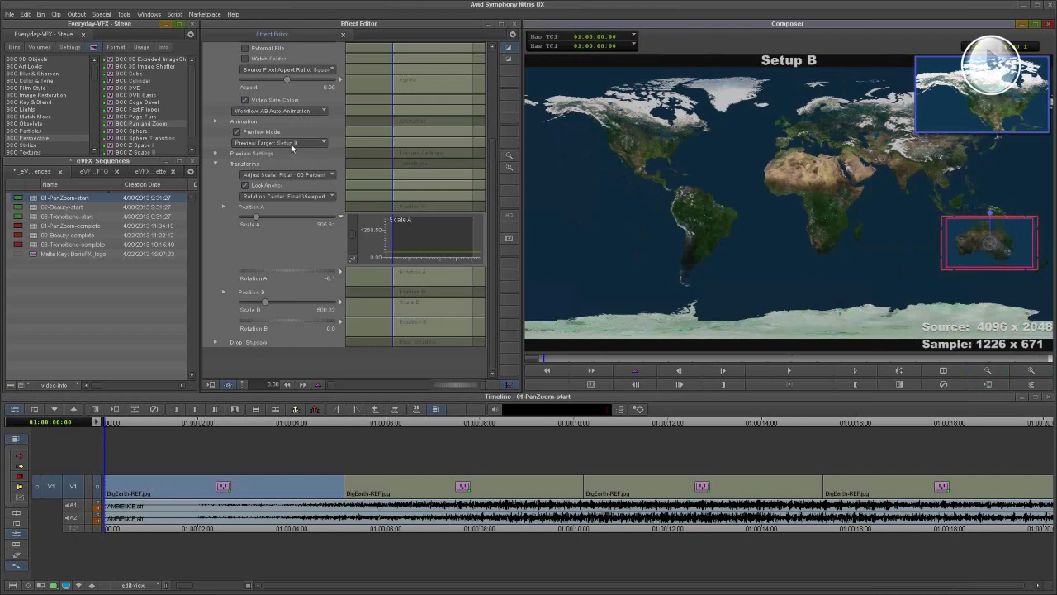
Set the preview target to Mix, check the move from A to B, and turn off Preview Mode to scrub the rendered animation
left_click(291, 144)
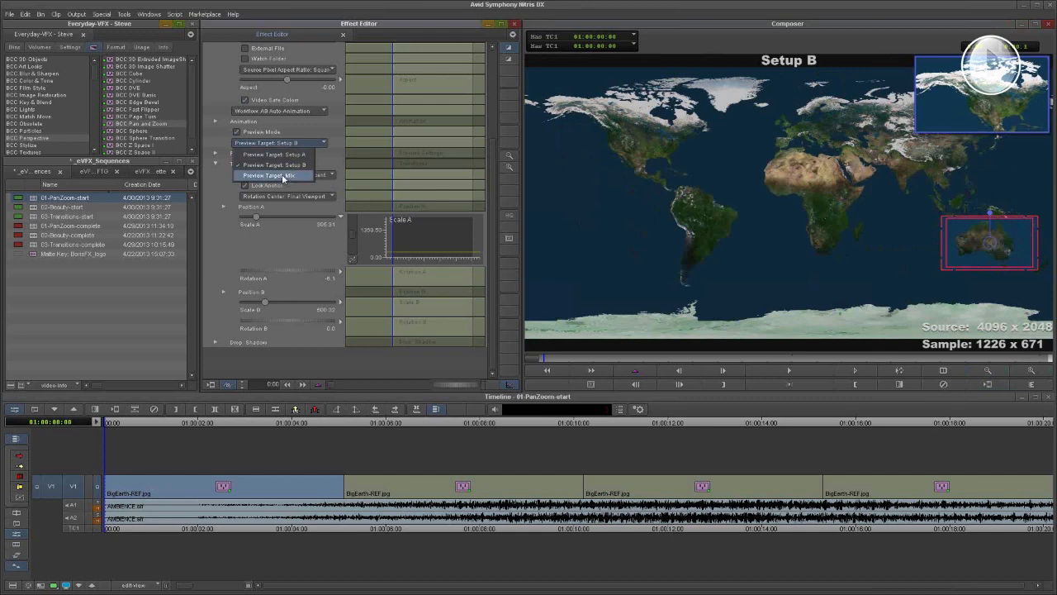
left_click(284, 176)
left_click_drag(542, 361, 589, 366)
left_click_drag(589, 362, 541, 384)
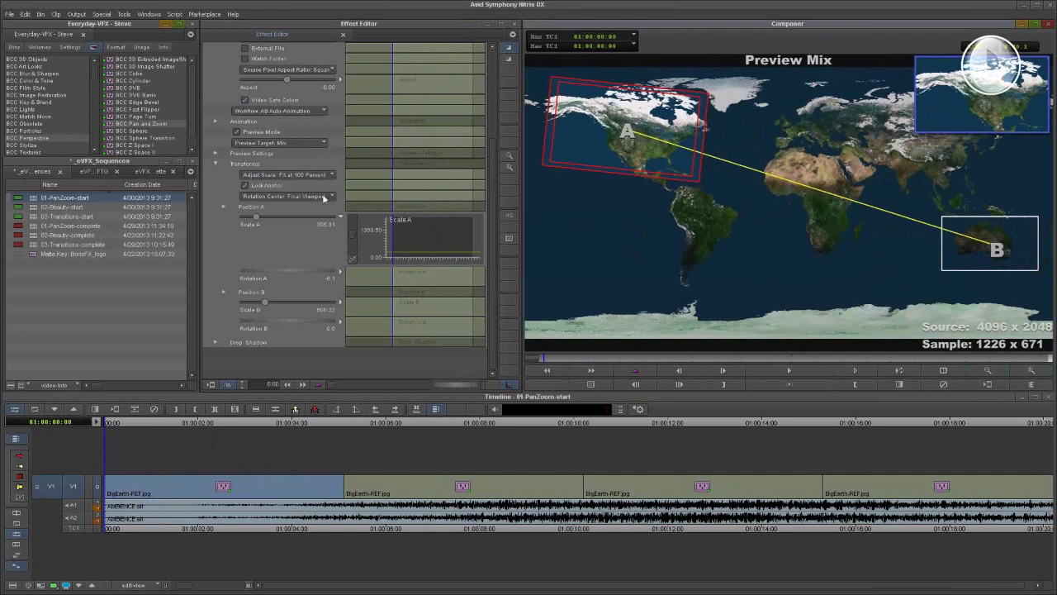
left_click(237, 133)
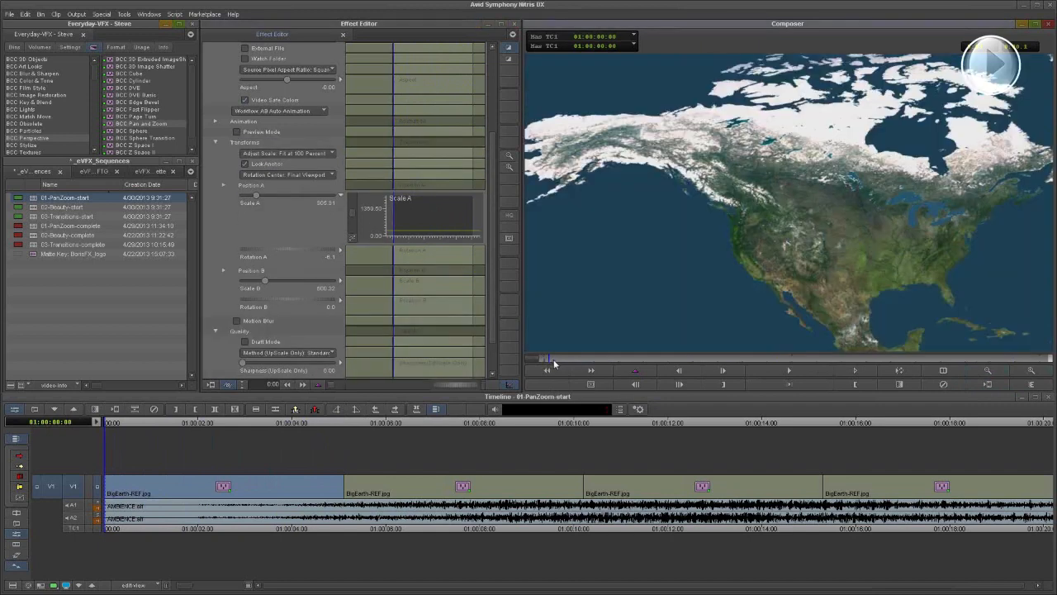
left_click_drag(554, 359, 528, 395)
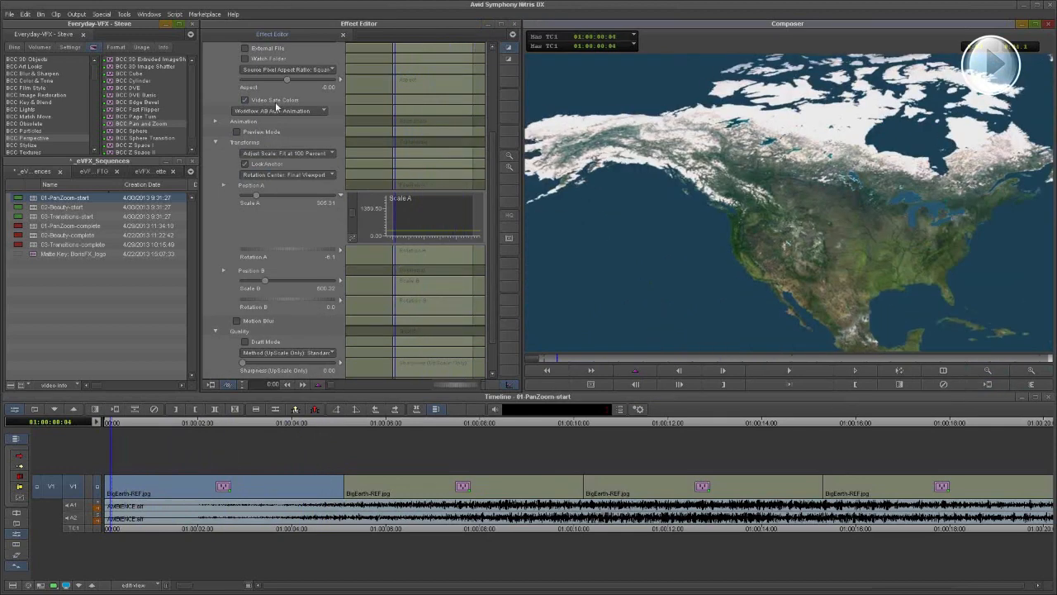
Set Hold Start and Hold End to 15 and Ease In and Ease Out to 50 while previewing the ease curve, and play back the move
left_click(215, 122)
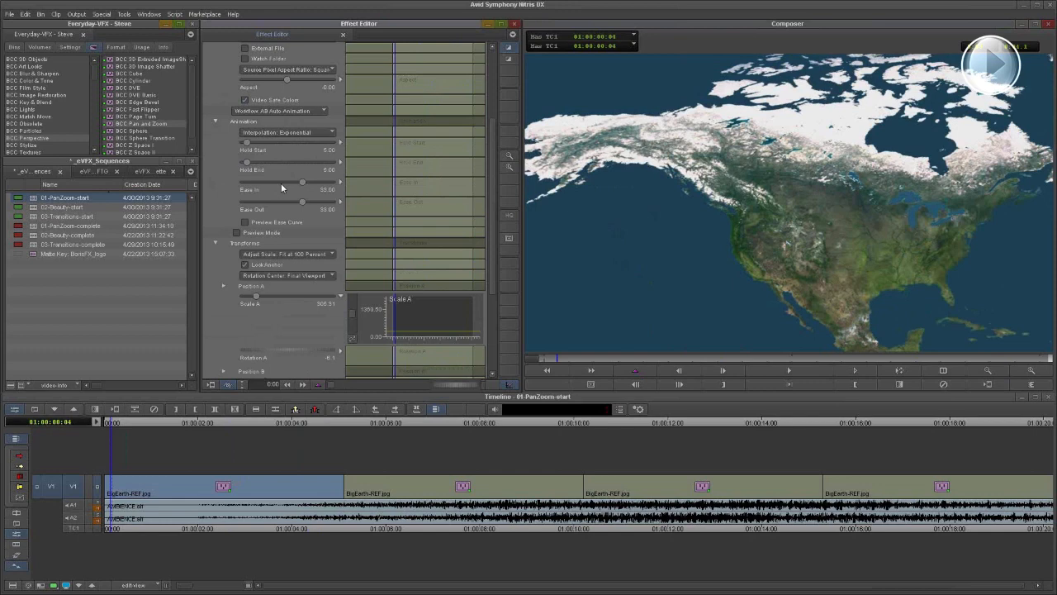
left_click(245, 223)
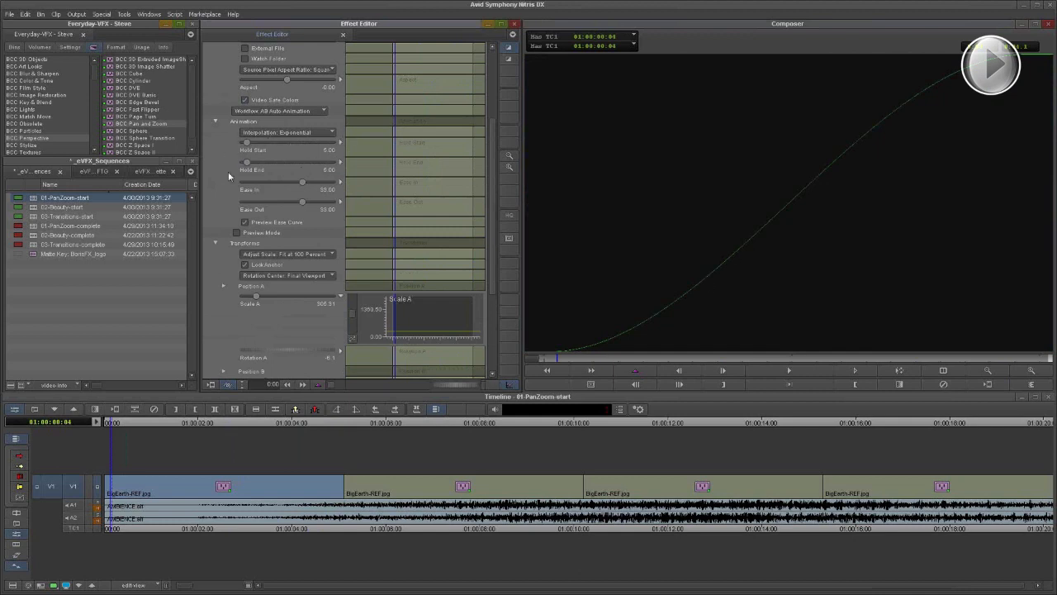
left_click_drag(246, 143, 263, 147)
mouse_move(302, 184)
left_mouse_down()
mouse_move(312, 184)
mouse_move(311, 201)
left_mouse_up()
left_click(246, 223)
left_click_drag(551, 356, 538, 360)
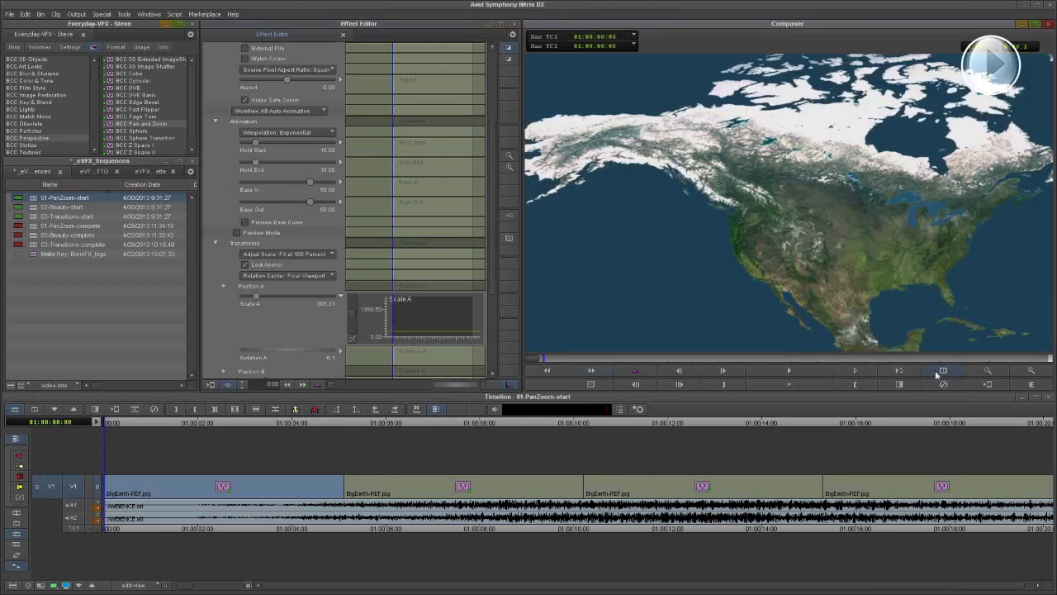
left_click(866, 374)
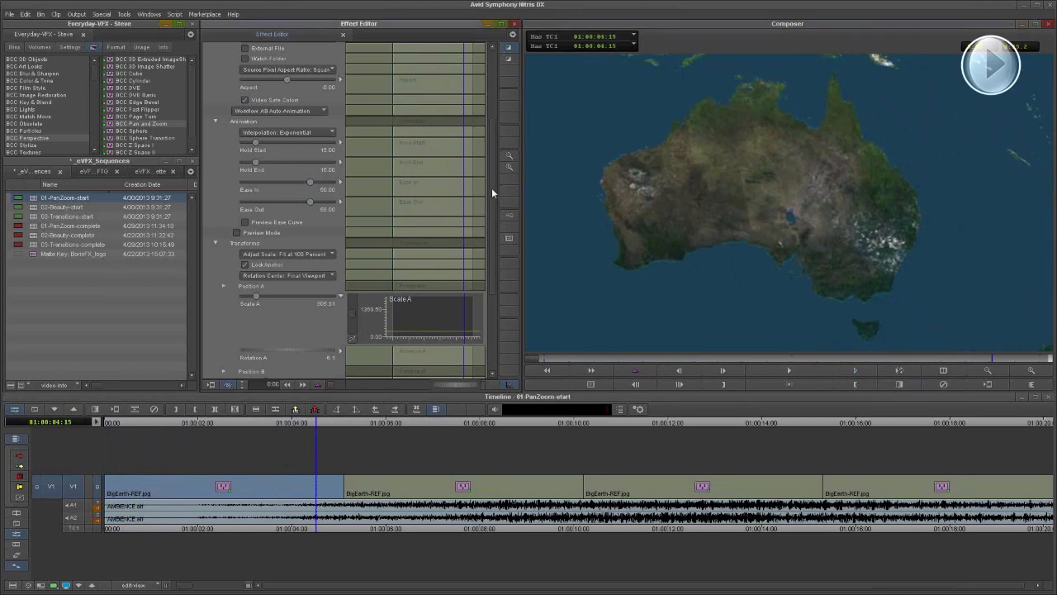
Raise the effect's upscale Sharpness in the Quality settings to about 52 and check frames along the clip
left_click_drag(492, 191, 493, 229)
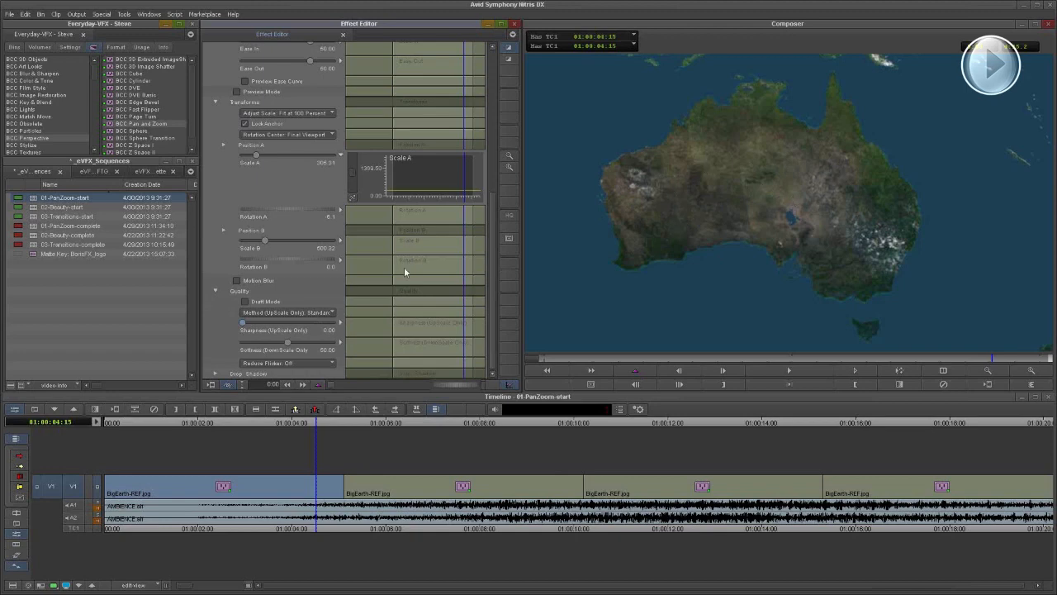
left_click_drag(245, 326, 293, 331)
left_click(717, 360)
left_click(597, 360)
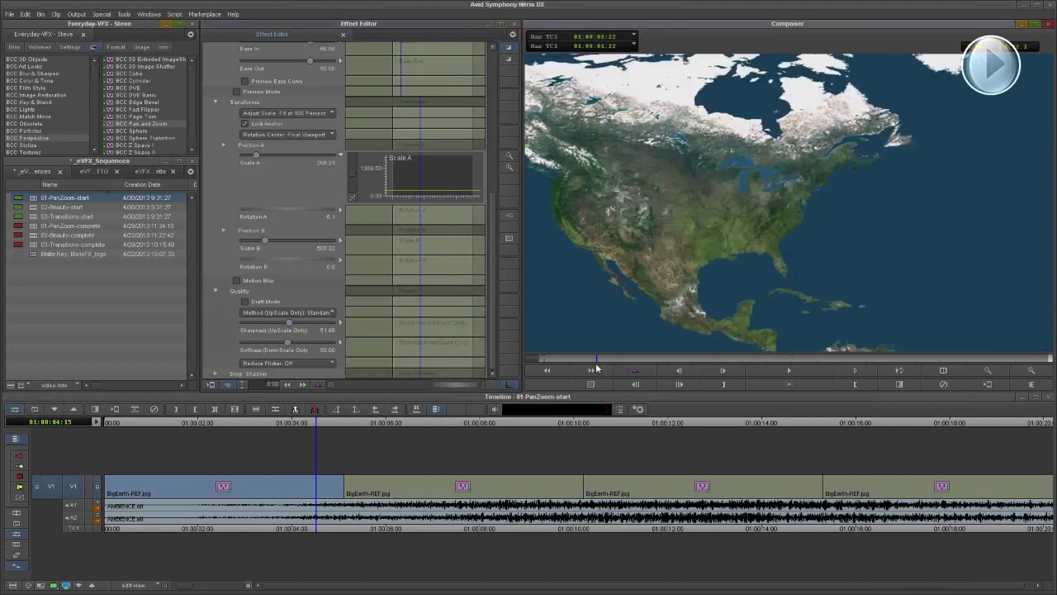
Save the first clip's BCC Pan and Zoom settings as a preset named map-effect-101
left_click(543, 360)
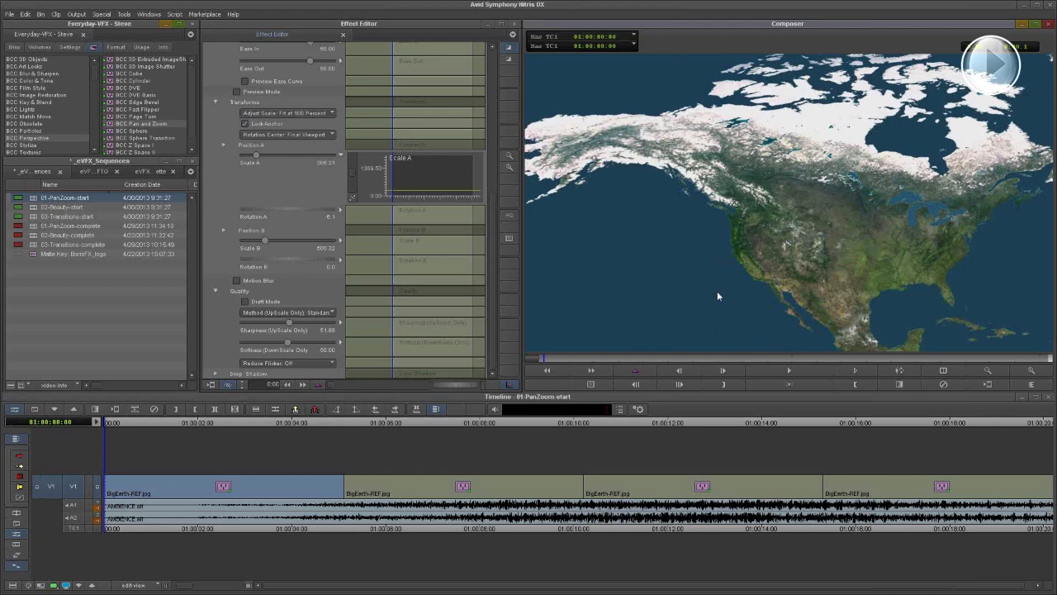
left_click_drag(492, 221, 491, 82)
left_click(287, 90)
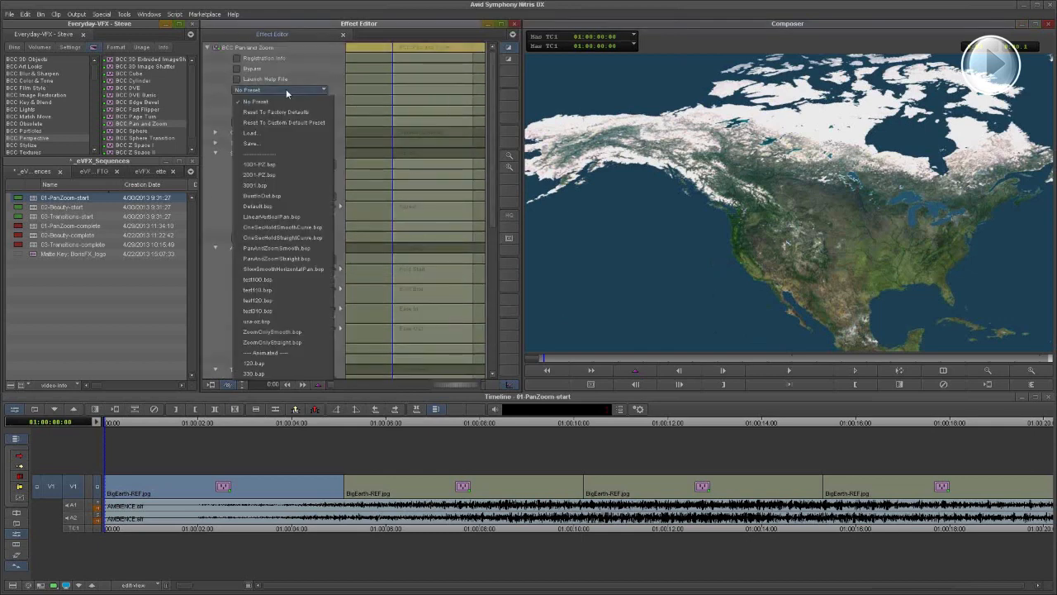
left_click(316, 63)
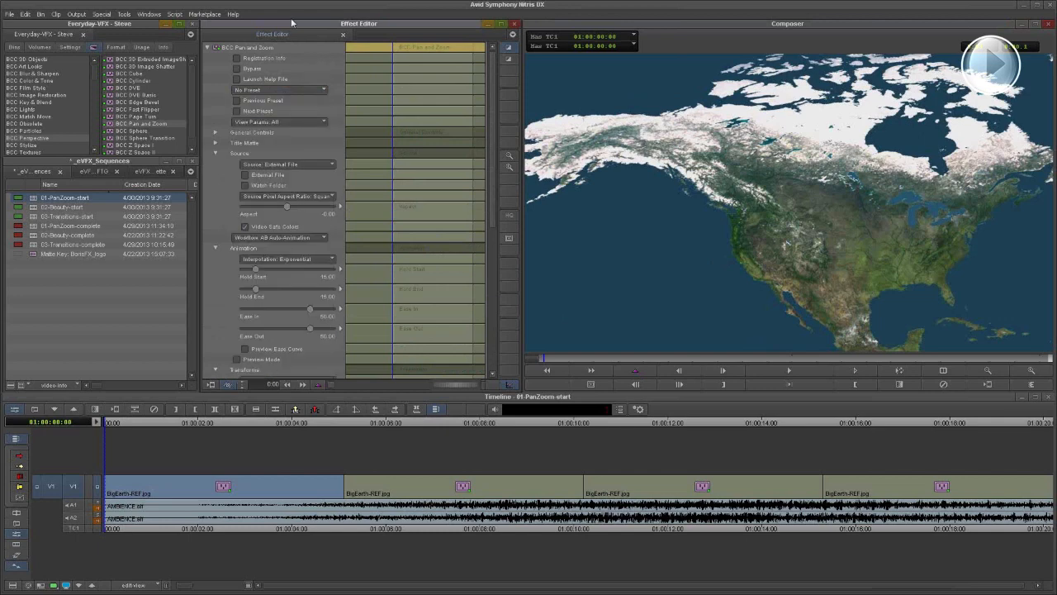
left_click(259, 91)
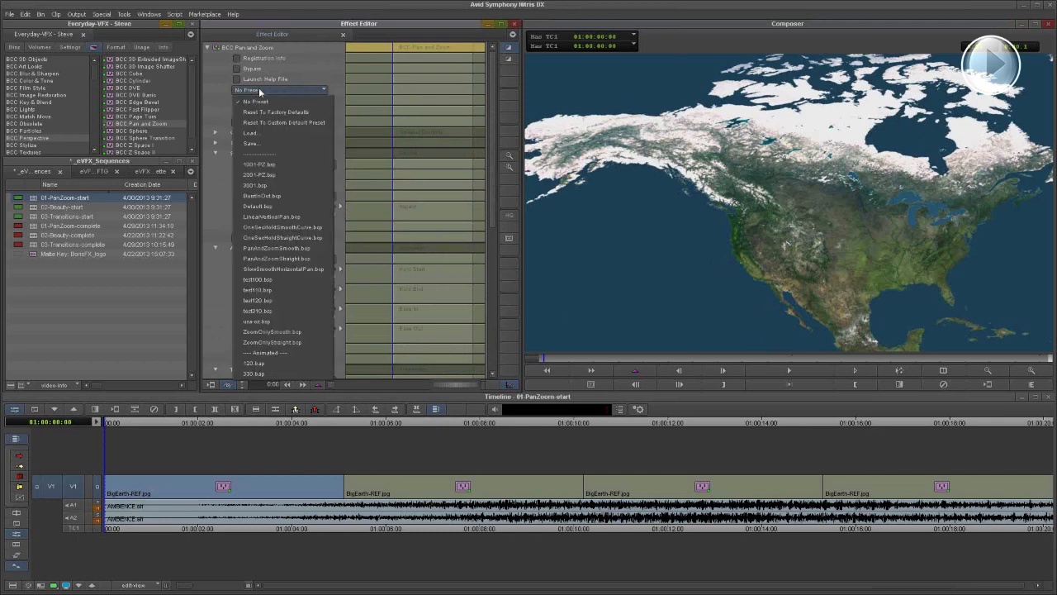
left_click(276, 144)
type("map-effect-101")
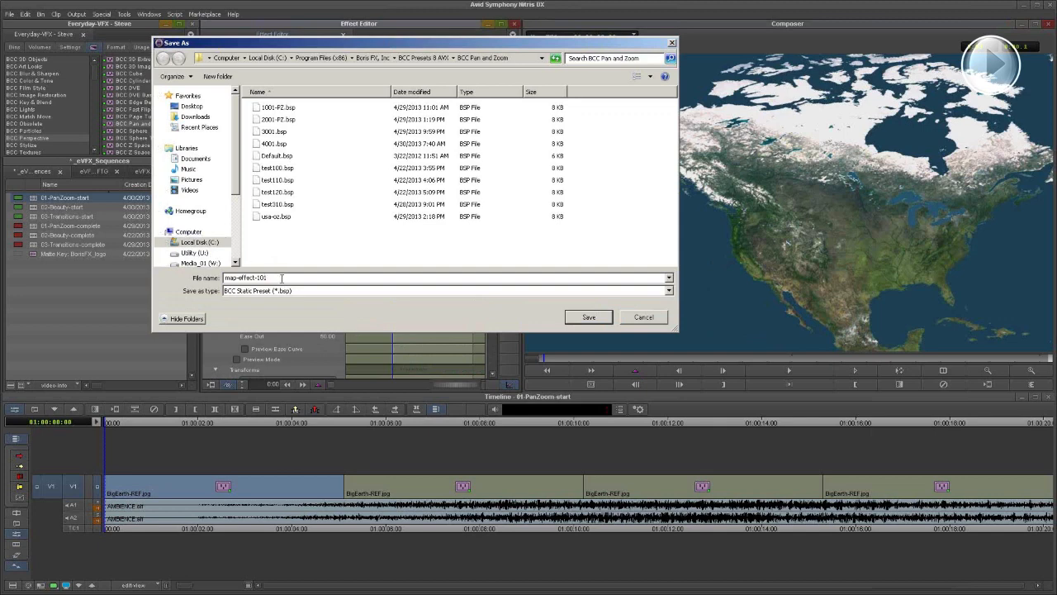
left_click_drag(271, 278, 205, 281)
left_click(336, 282)
left_click(589, 316)
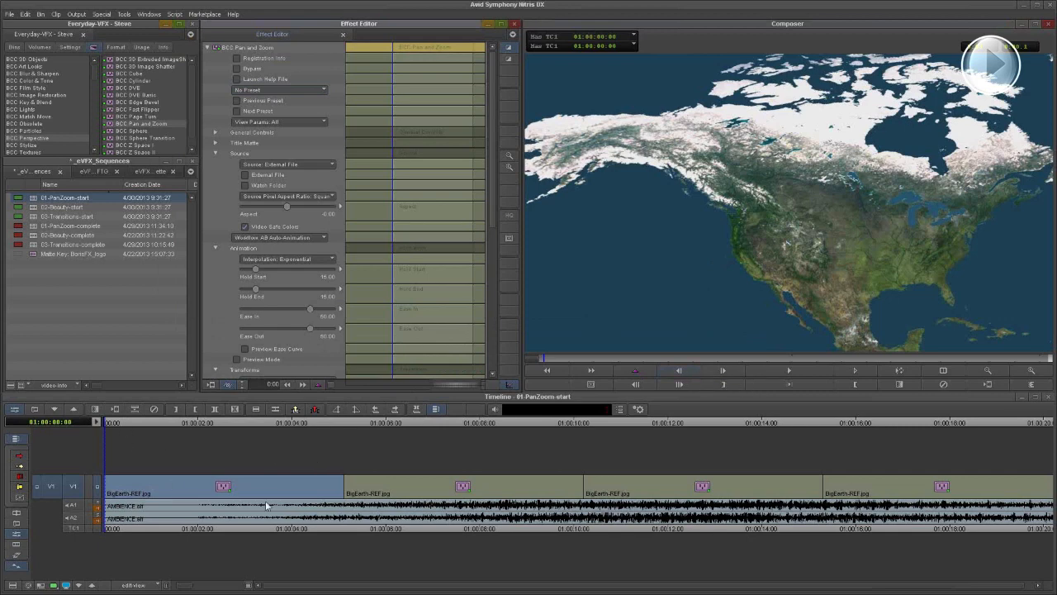
Load the map-effect-101.bsp preset into the BCC Pan and Zoom effect on the second clip
left_click(389, 491)
left_click(388, 486)
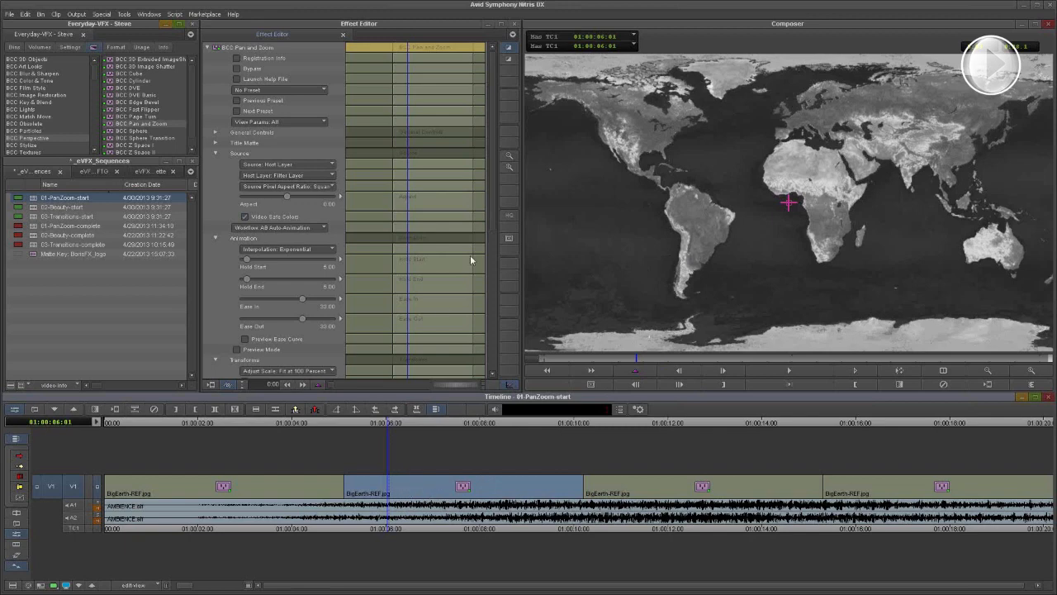
left_click(266, 90)
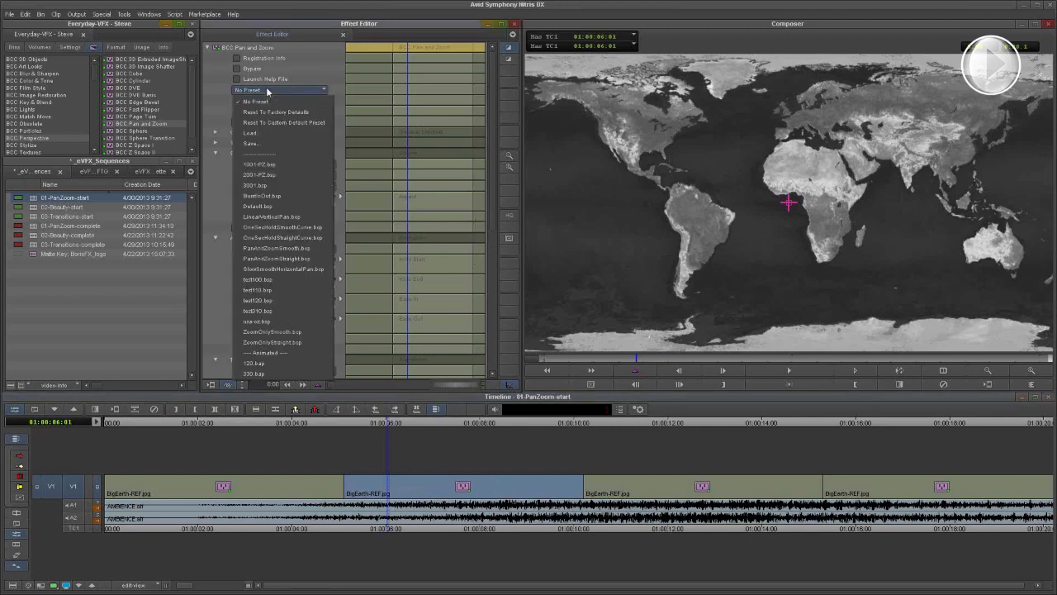
left_click(272, 133)
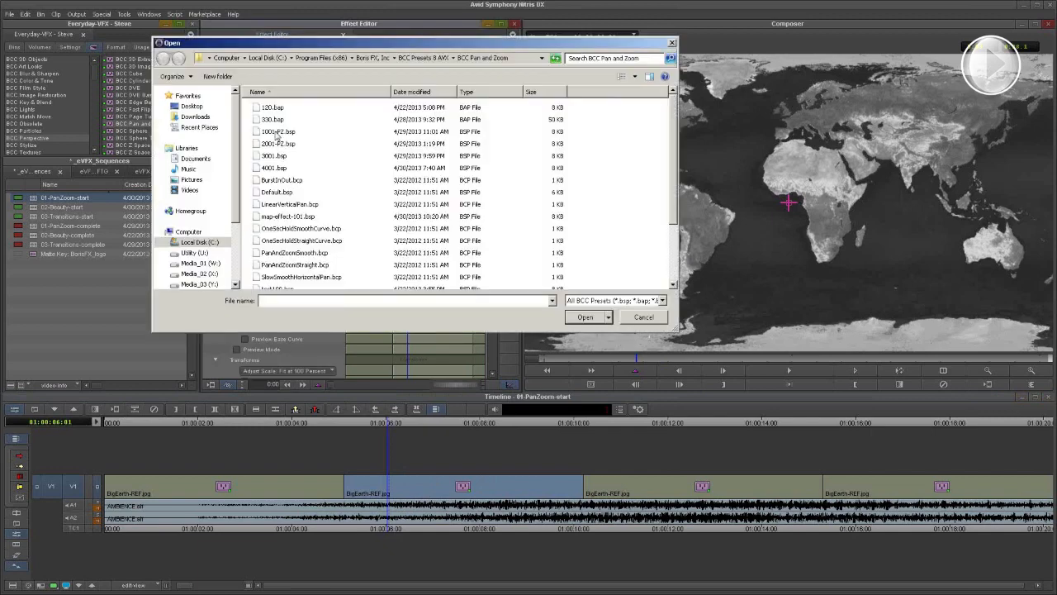
left_click(316, 218)
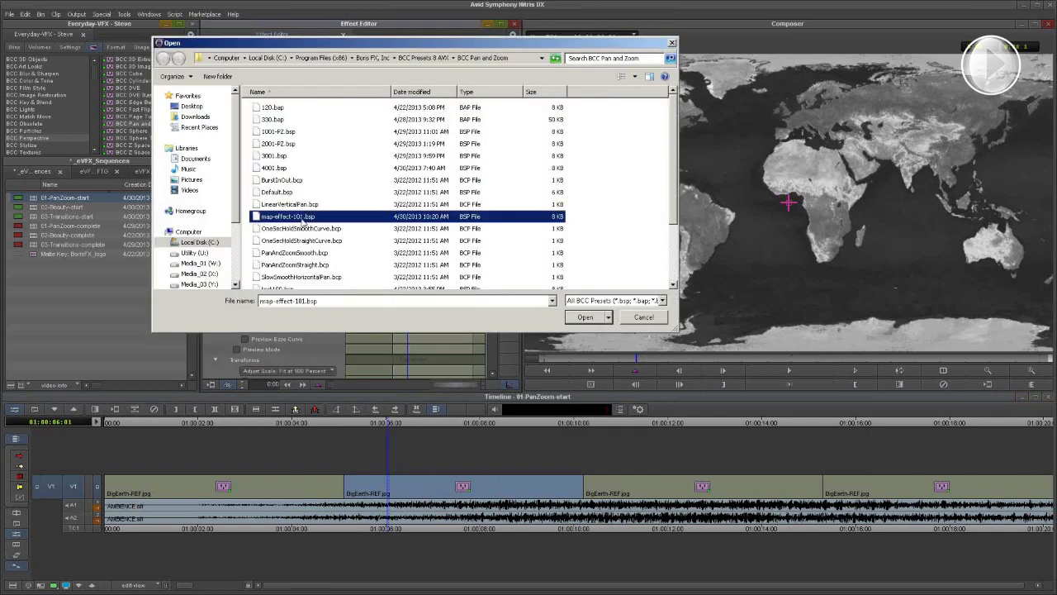
left_click(585, 319)
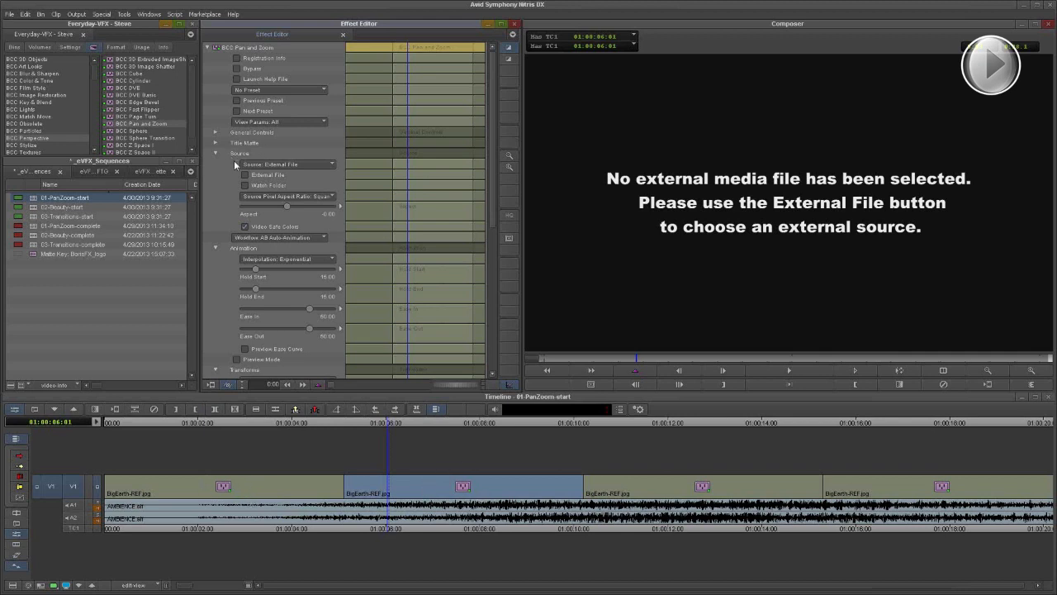
Choose Earth-Night_3600x1800.jpg as the second clip's external source file and check the start of its move
left_click(256, 177)
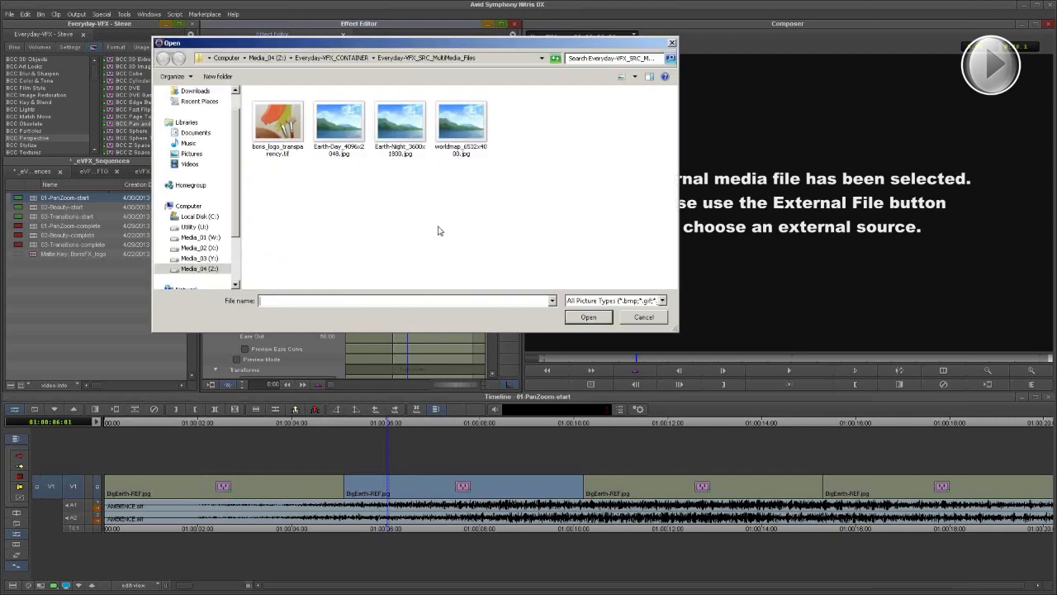
left_click(407, 134)
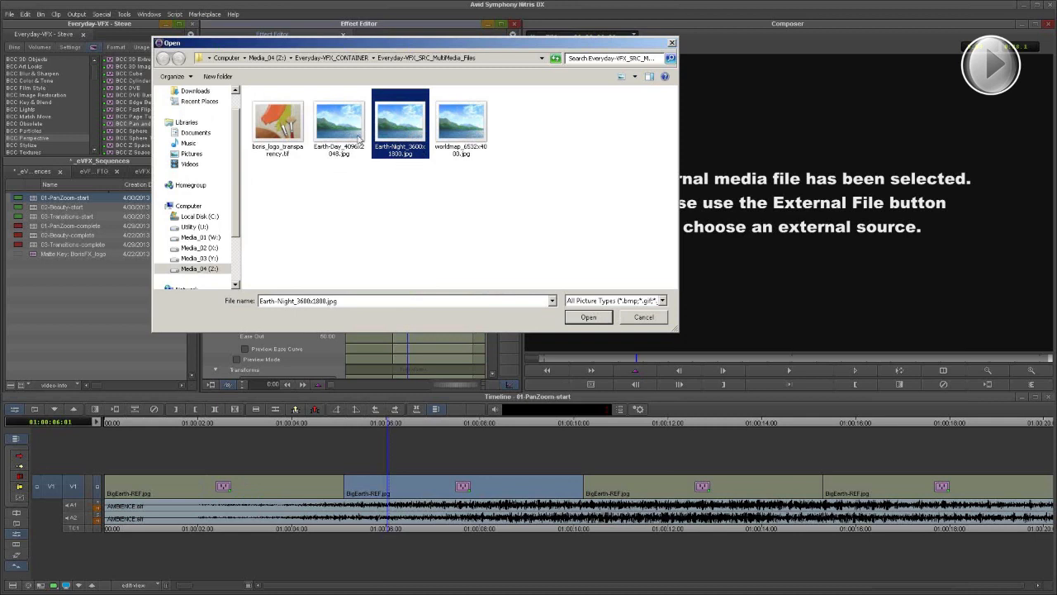
left_click(586, 319)
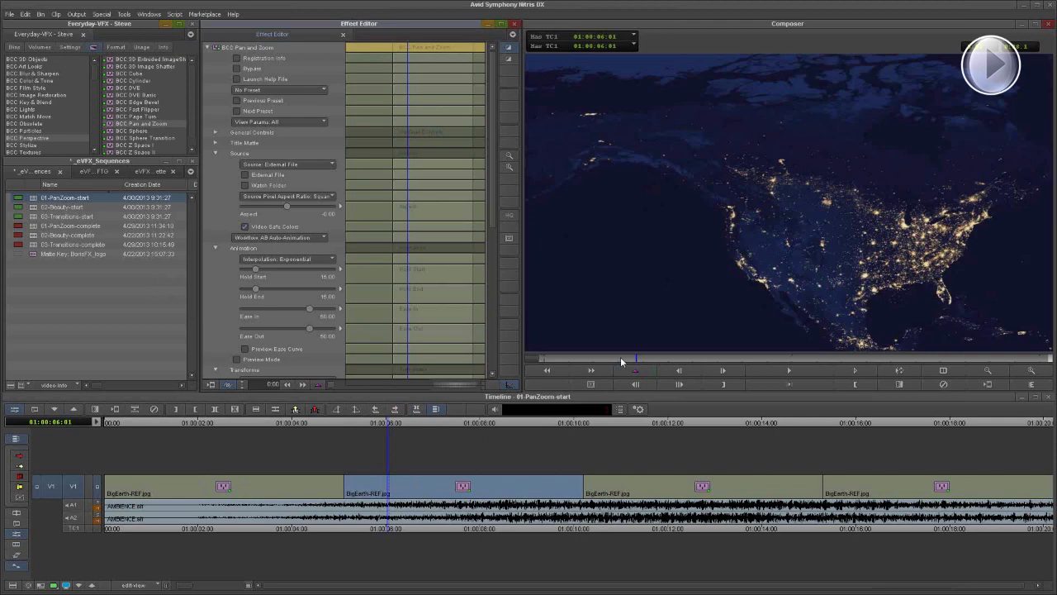
left_click_drag(583, 357, 543, 363)
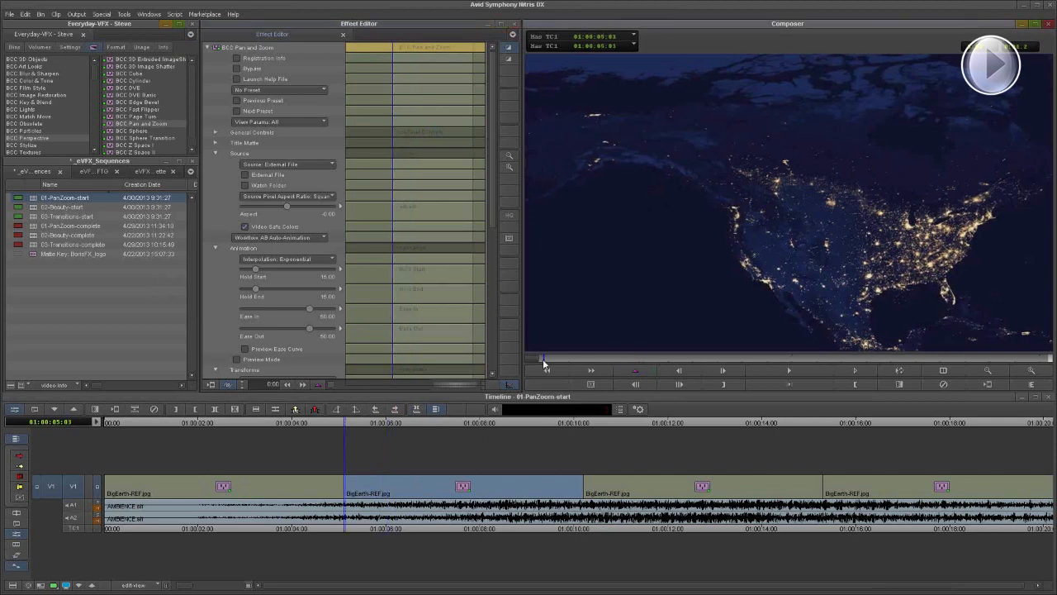
left_click_drag(555, 356, 536, 411)
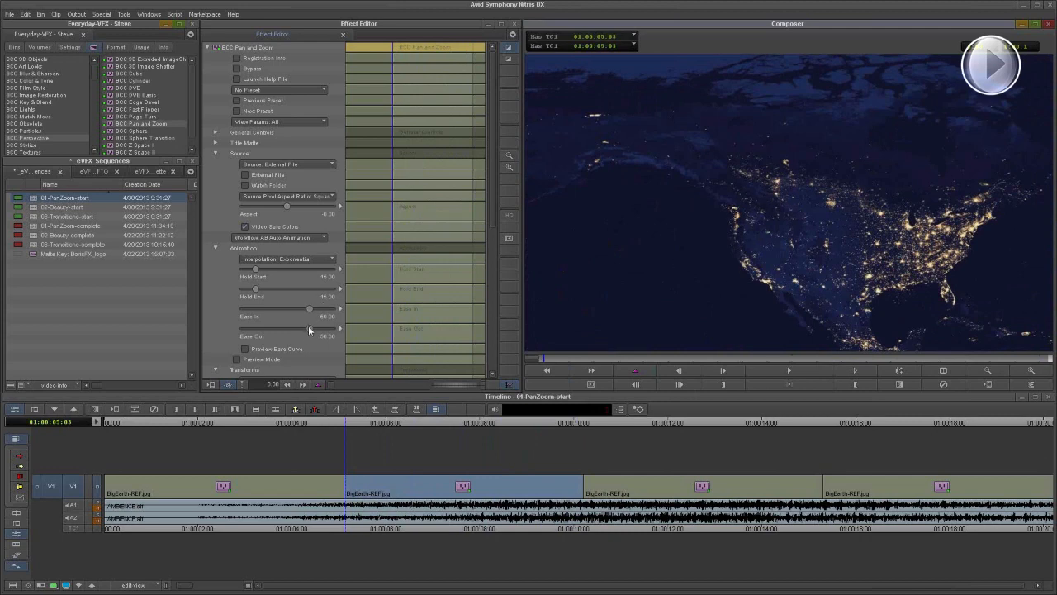
Set the second clip's workflow to BA Auto-Animation and leave effect editing
left_click(312, 242)
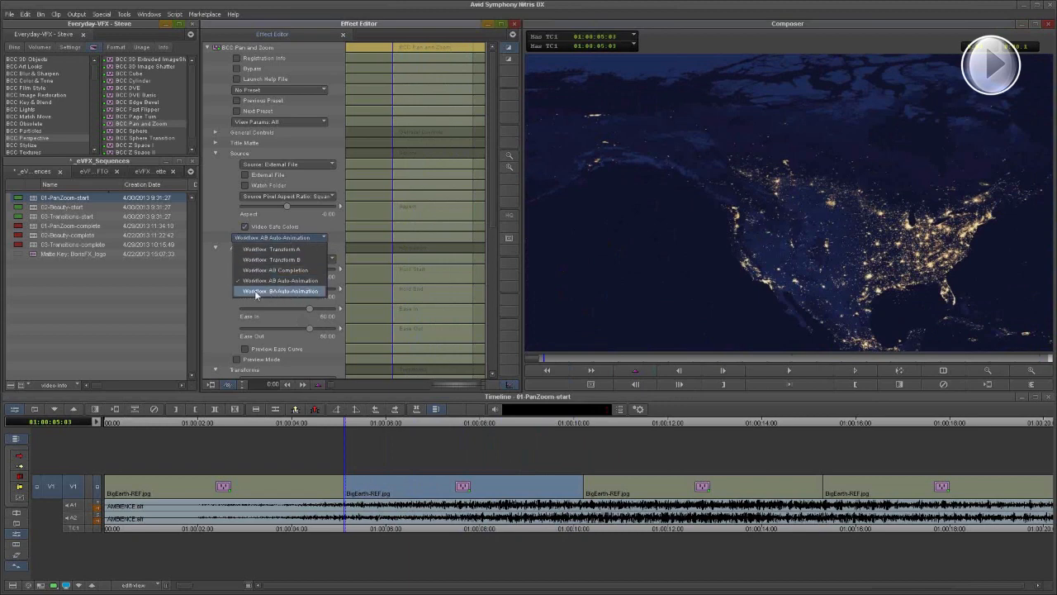
left_click(314, 292)
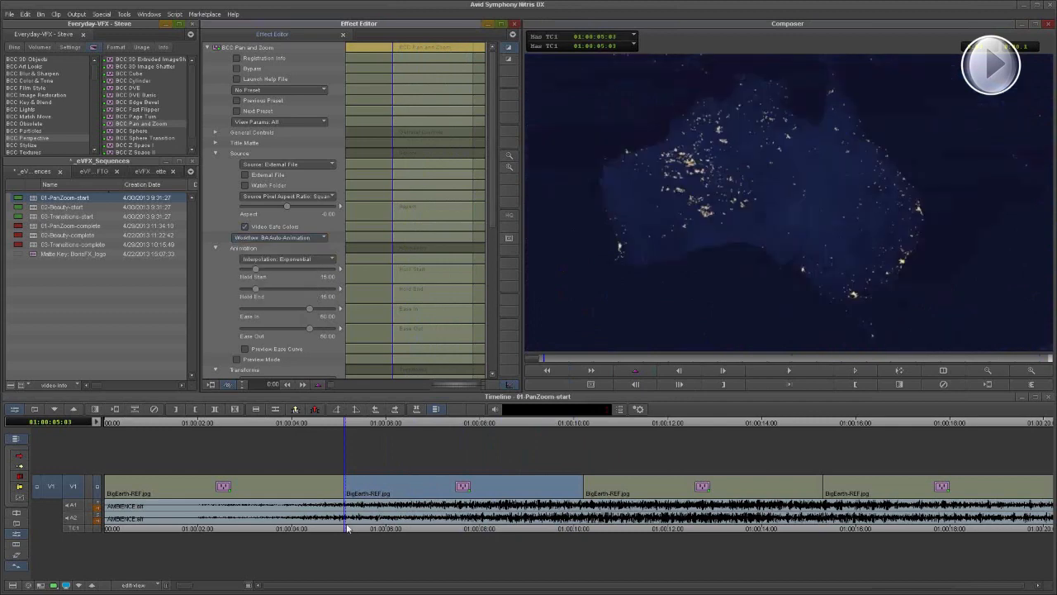
left_click(328, 529)
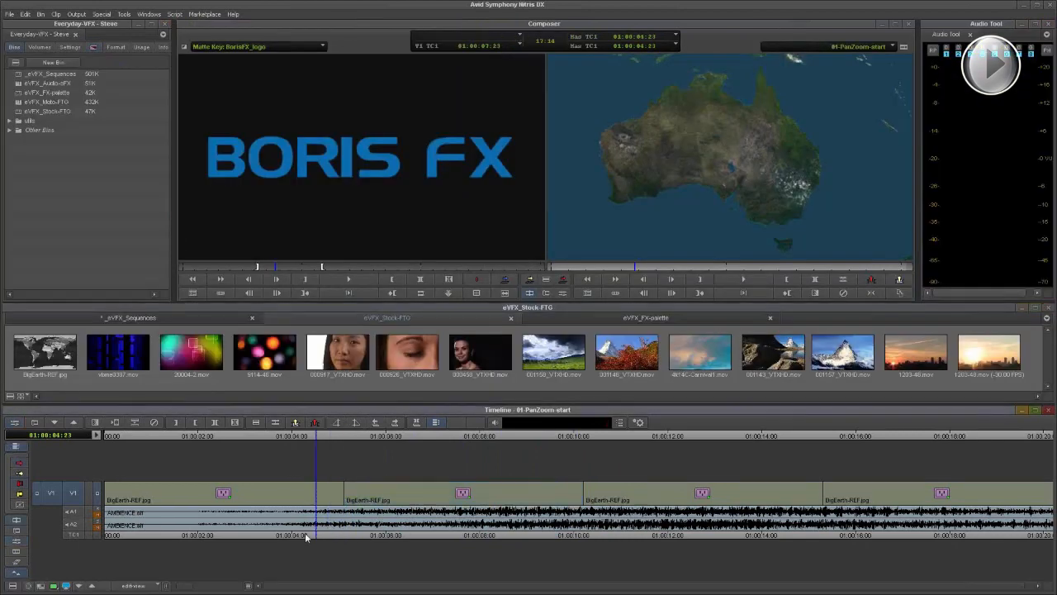
Add a dissolve on V1 starting at the cut between the first and second clips
left_click_drag(151, 529, 348, 547)
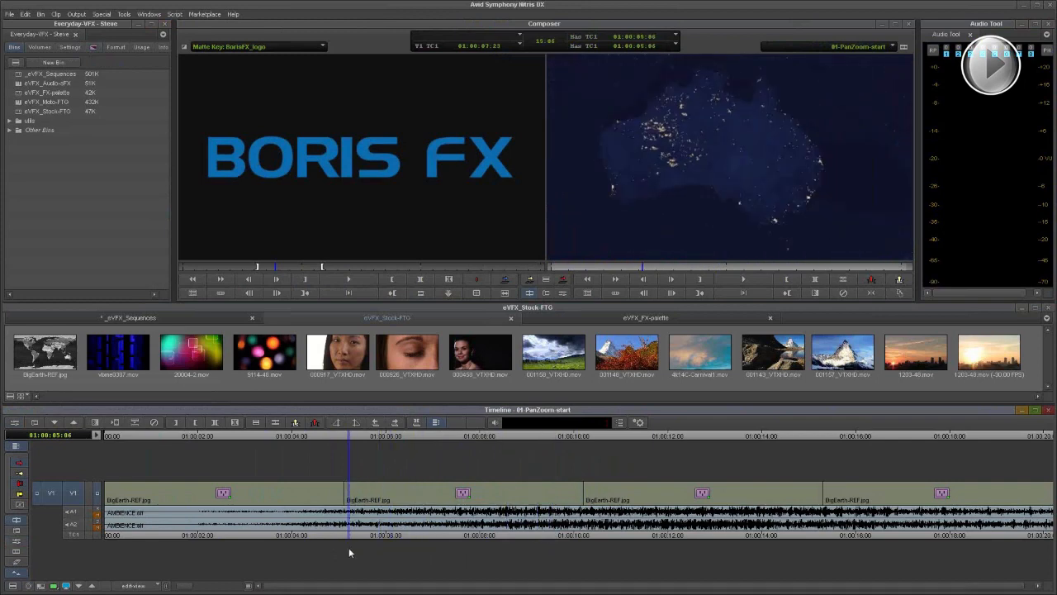
key("backslash")
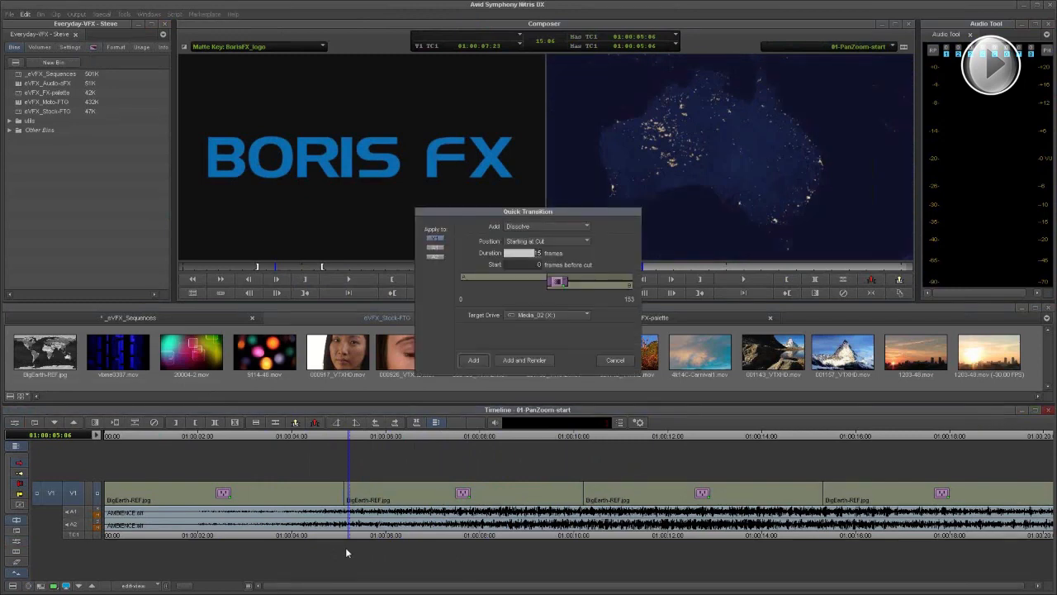
key("Return")
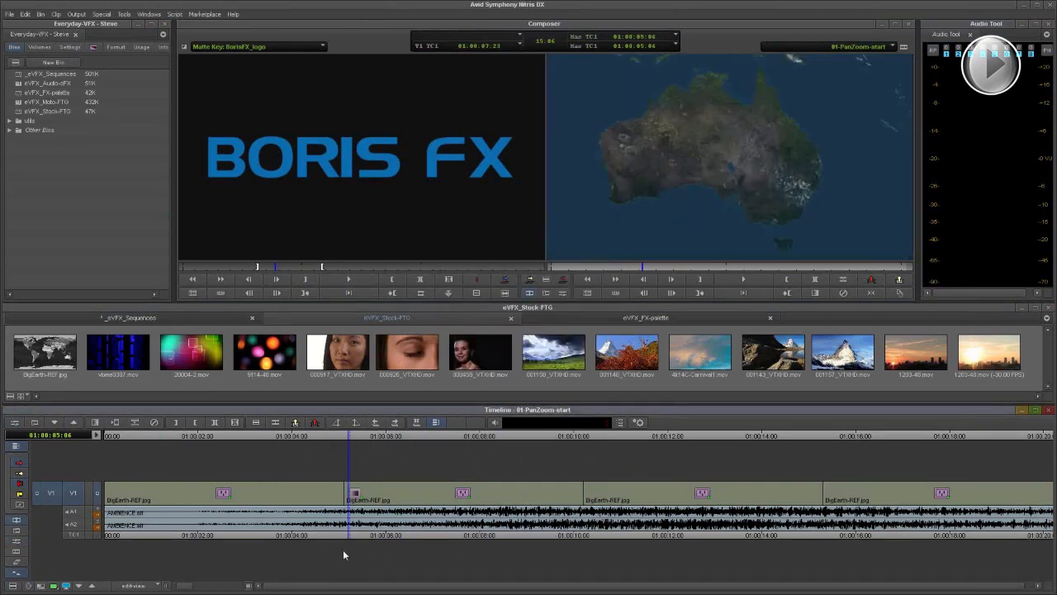
Step frame by frame through the day-to-night dissolve over Australia and scrub on through the second clip's move
left_click(338, 537)
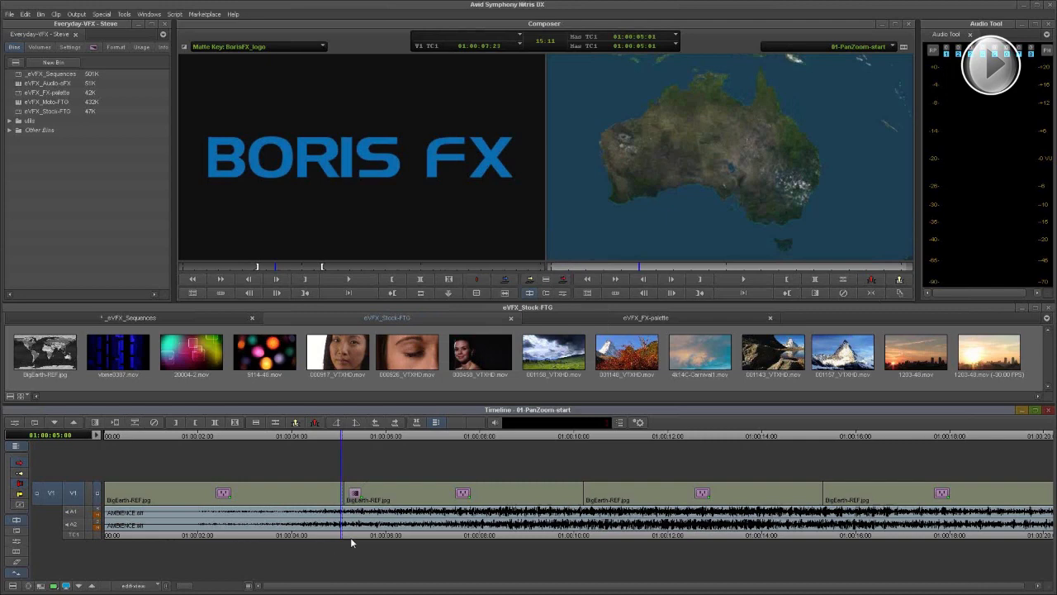
key("Right")
key("Right")
key("Right")
key("Right")
key("Right")
key("Right")
key("Right")
key("Right")
key("Right")
key("Right")
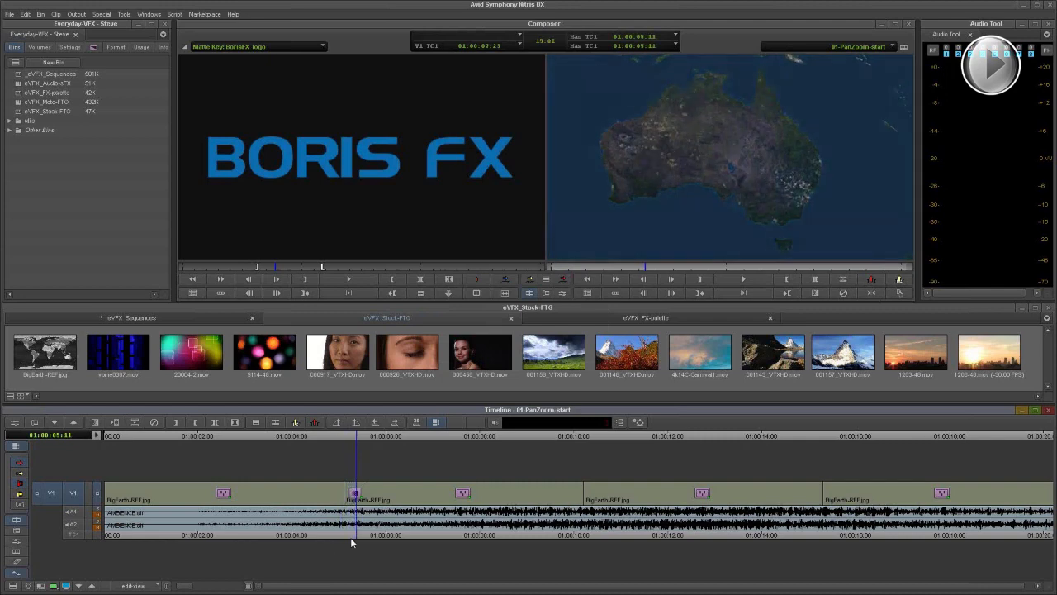
key("Right")
key("Right")
key("Right")
key("Right")
key("Right")
key("Right")
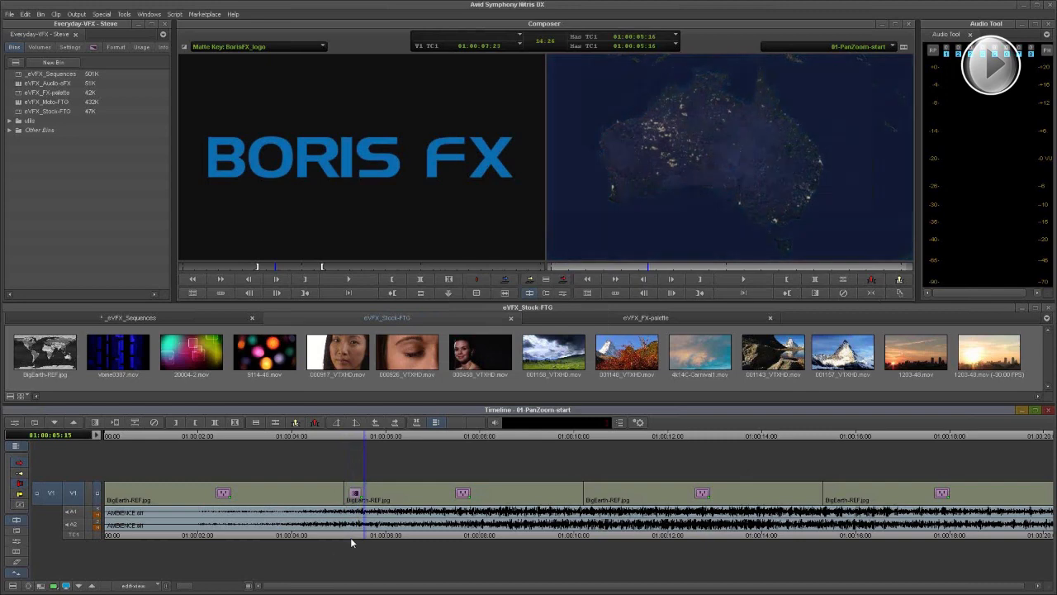
key("Right")
key("Right")
key("Right")
key("Right")
key("Right")
key("Right")
key("Right")
key("Right")
key("Right")
key("Right")
key("Right")
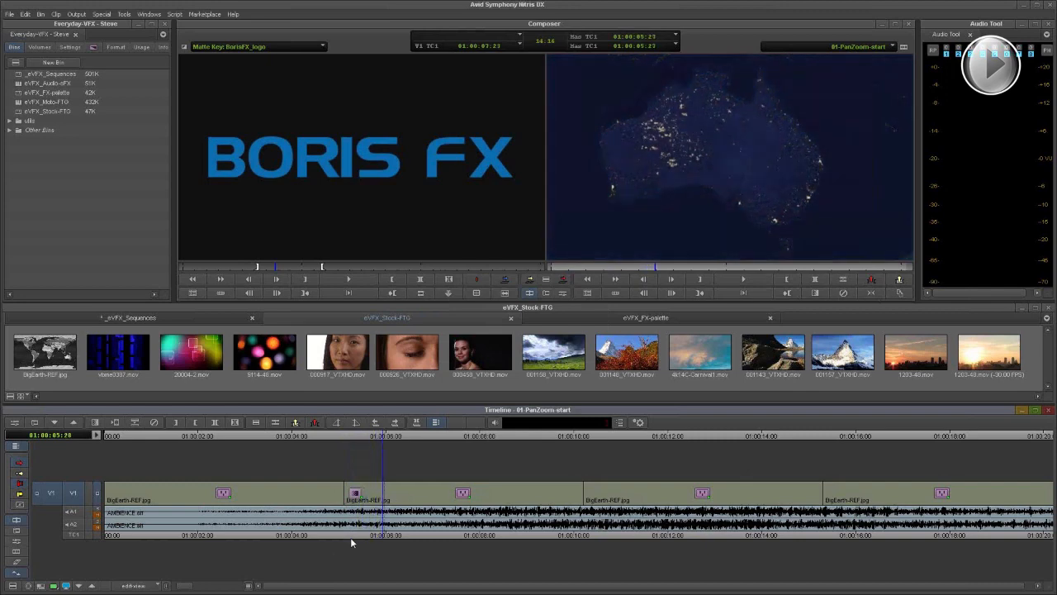
key("Right")
key("Right")
key("Right")
key("Right")
key("Right")
key("Right")
key("Right")
key("Right")
key("Right")
key("Right")
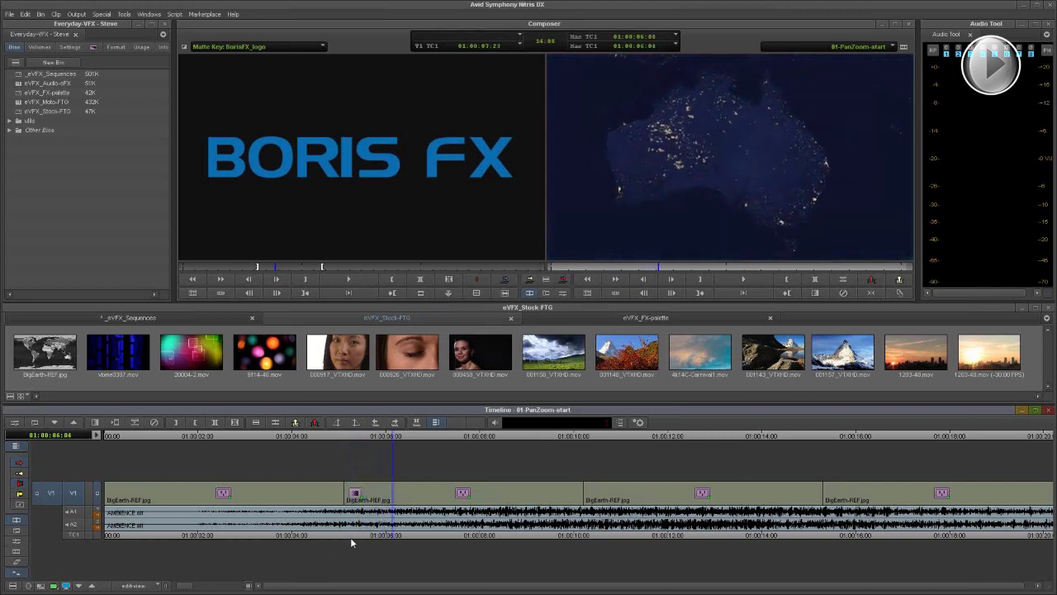
key("Right")
key("Right")
key("Right")
key("Right")
key("Right")
key("Right")
key("Right")
key("Right")
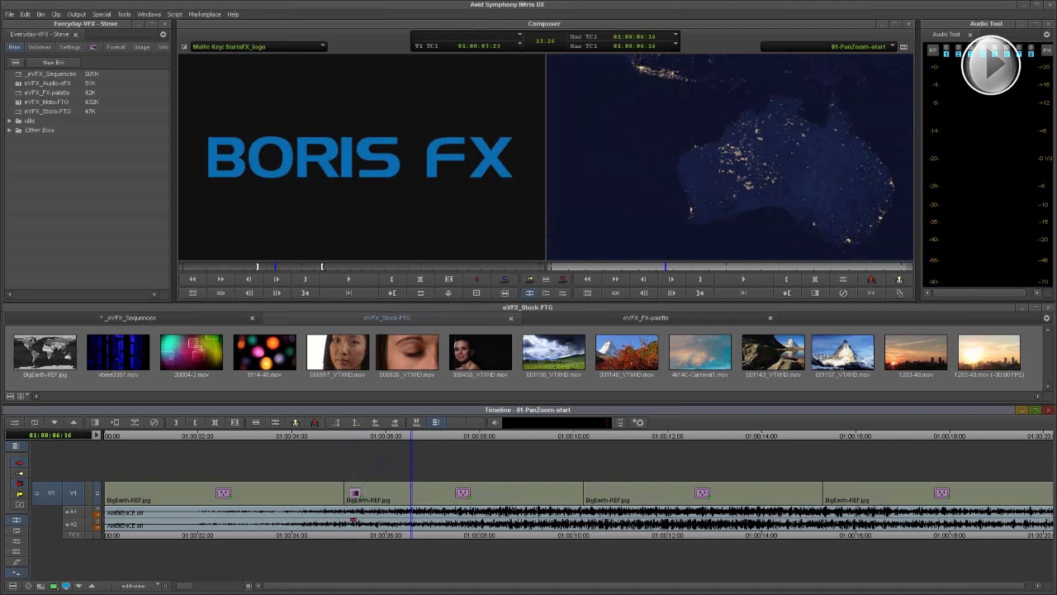
left_click_drag(427, 542, 477, 536)
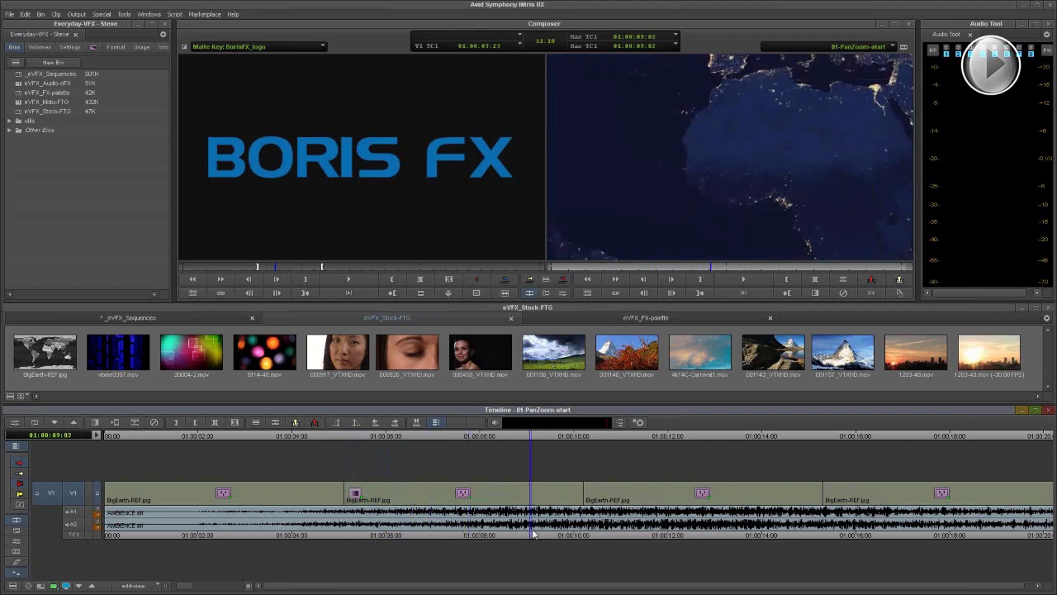
Load the map-effect-101.bsp preset into the BCC Pan and Zoom effect on the third clip
left_click_drag(547, 533, 622, 535)
left_click(628, 493)
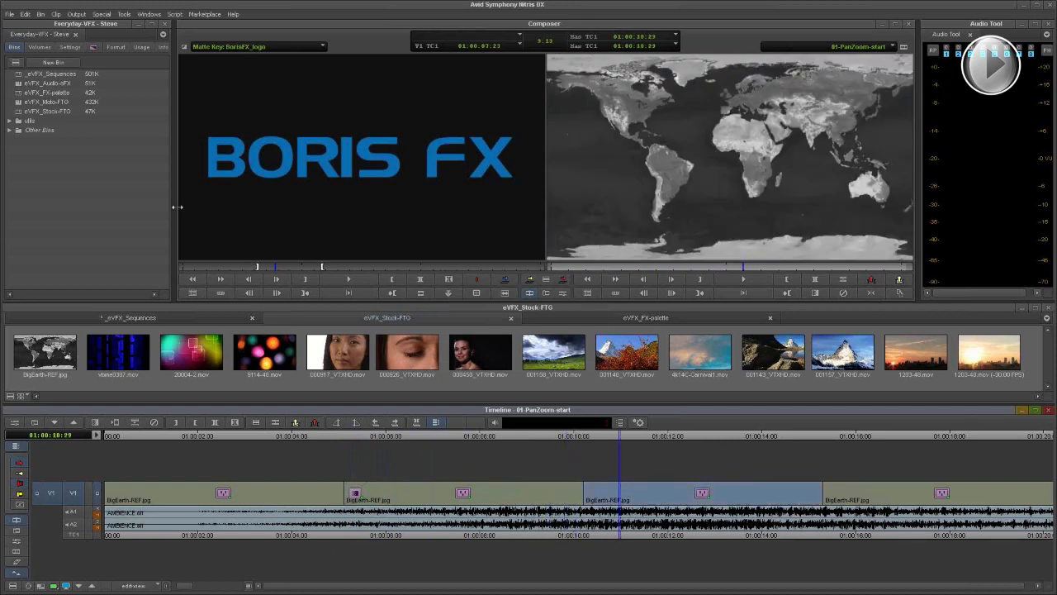
left_click(93, 47)
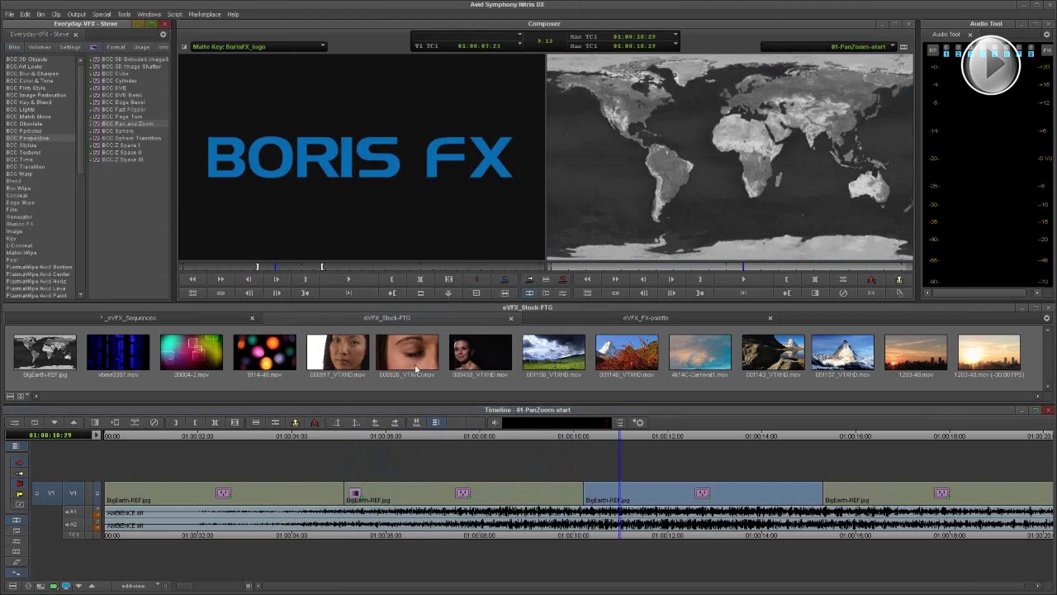
left_click(745, 467)
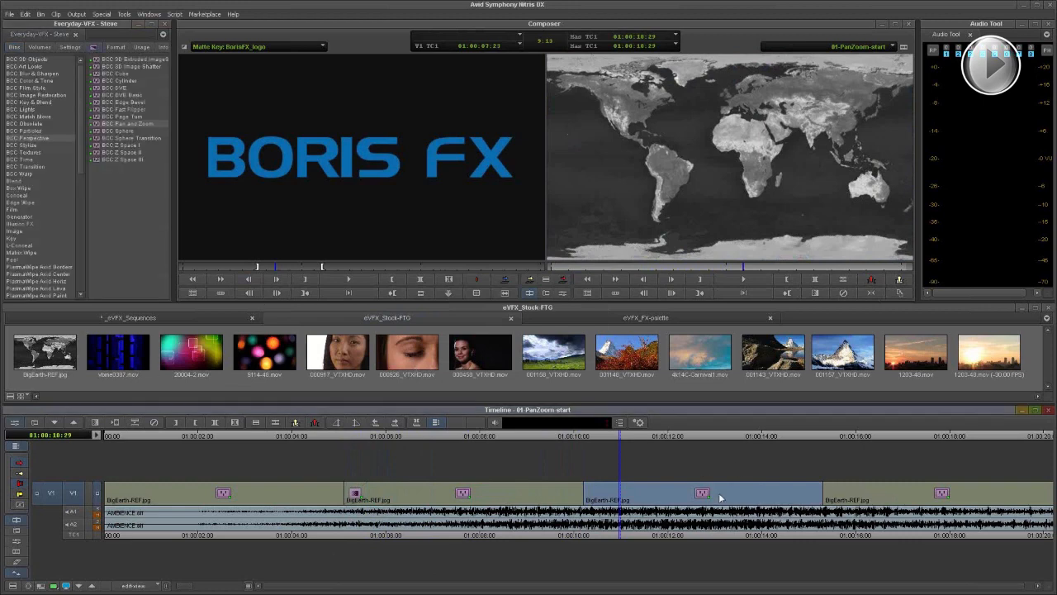
key("apostrophe")
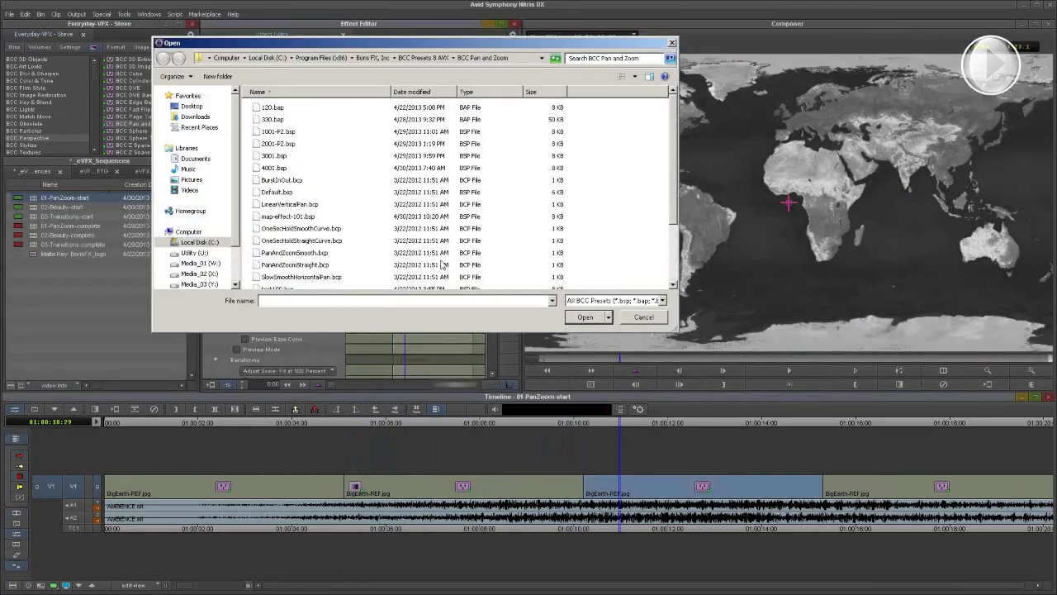
left_click(289, 217)
left_click(585, 317)
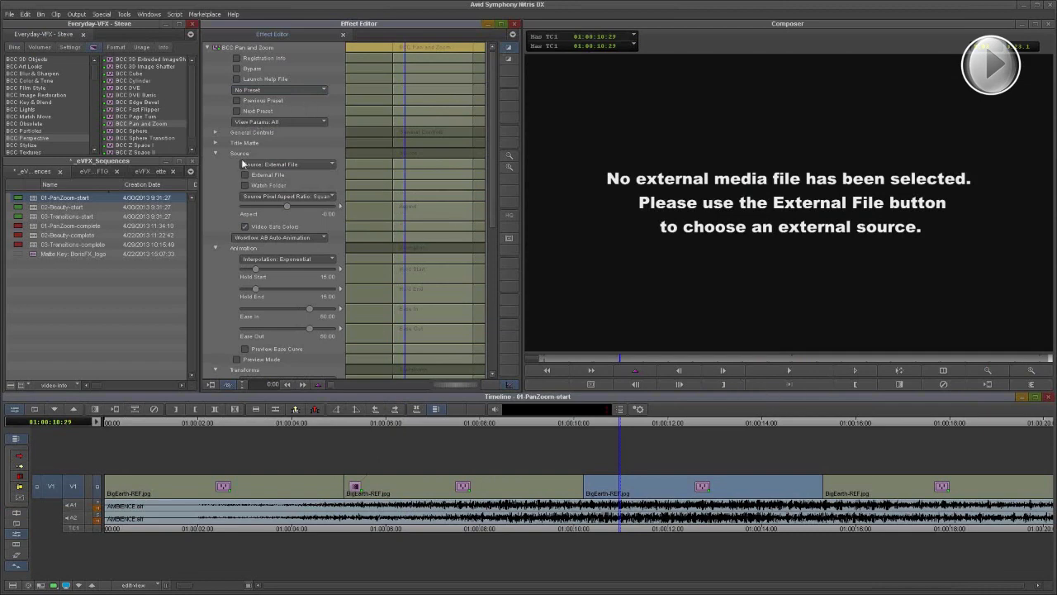
Load Earth-Day_4096x2048.jpg as the external source file for the third clip's BCC Pan and Zoom effect
left_click(265, 178)
left_click(340, 119)
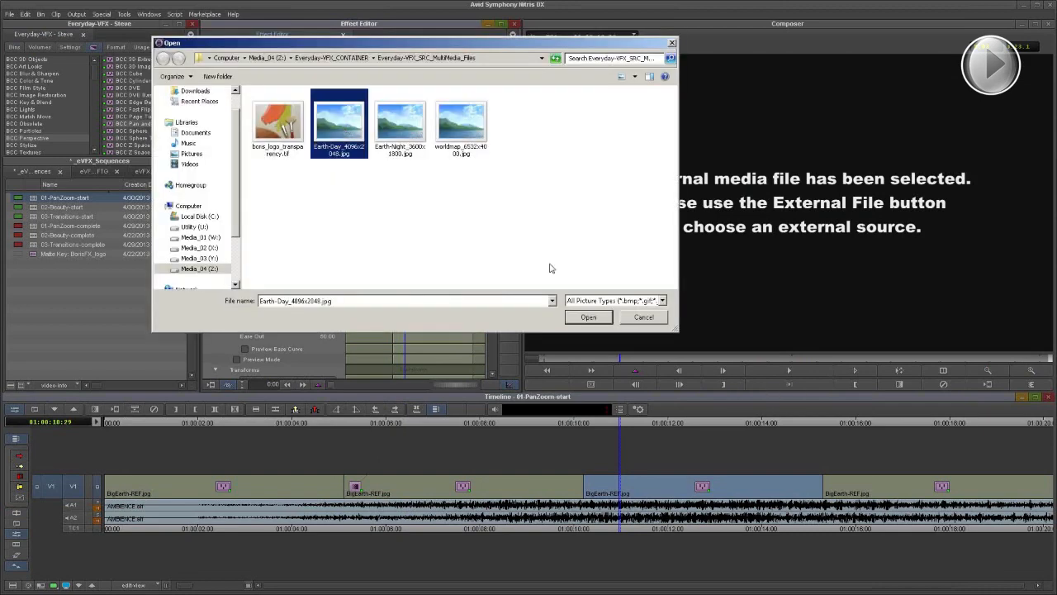
left_click(601, 325)
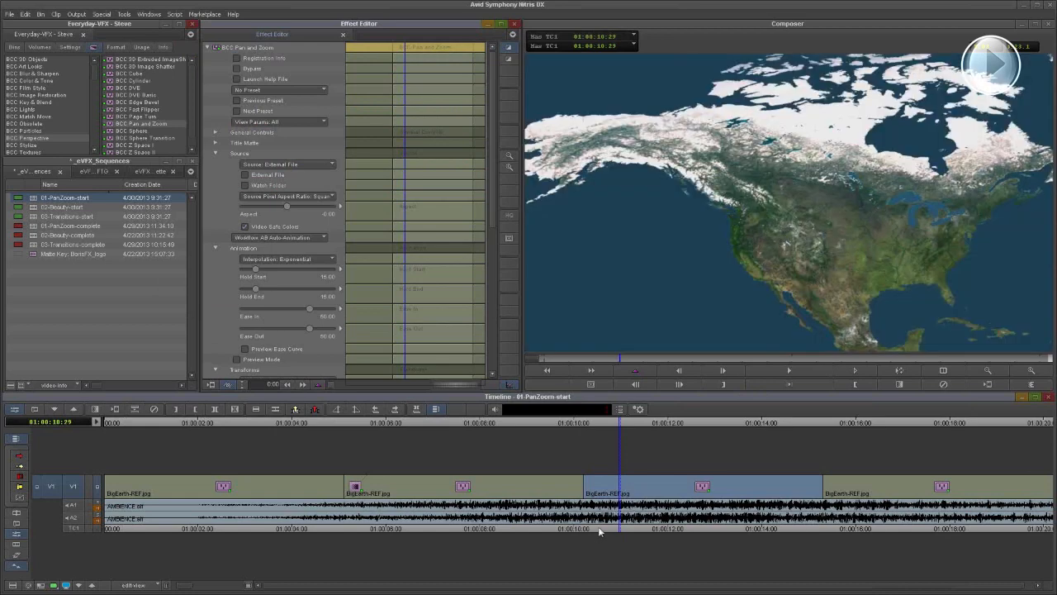
Add a 15-frame dissolve starting at the cut between the second and third clips on V1 and scrub through it
key("backslash")
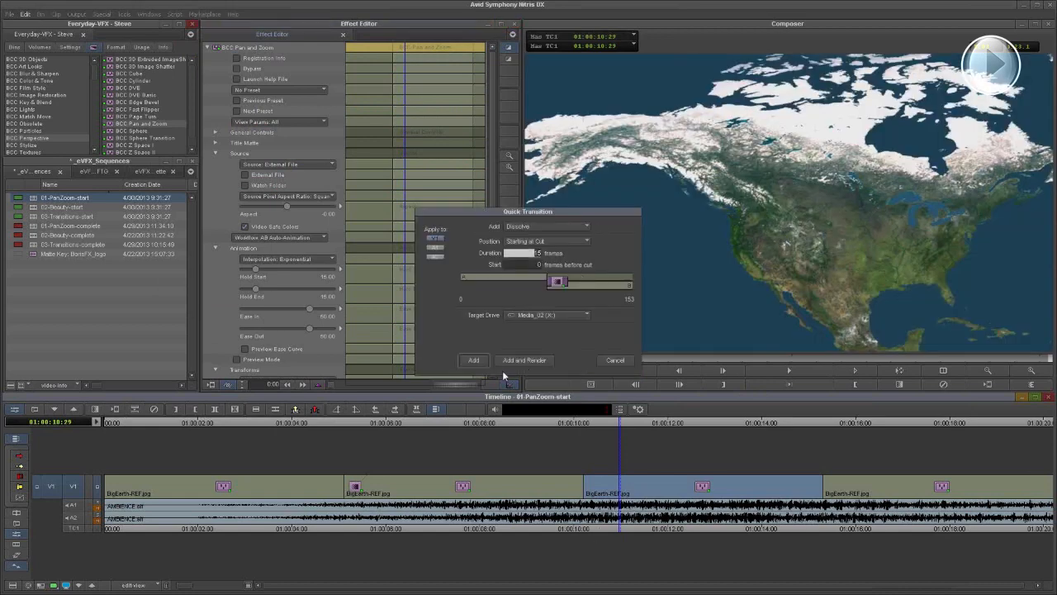
key("Return")
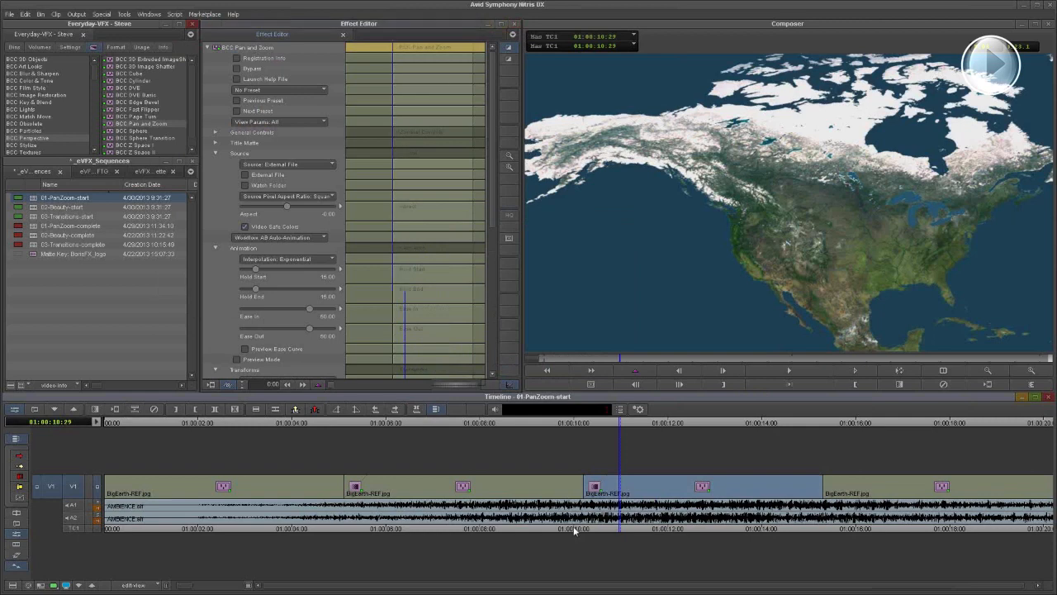
left_click(576, 530)
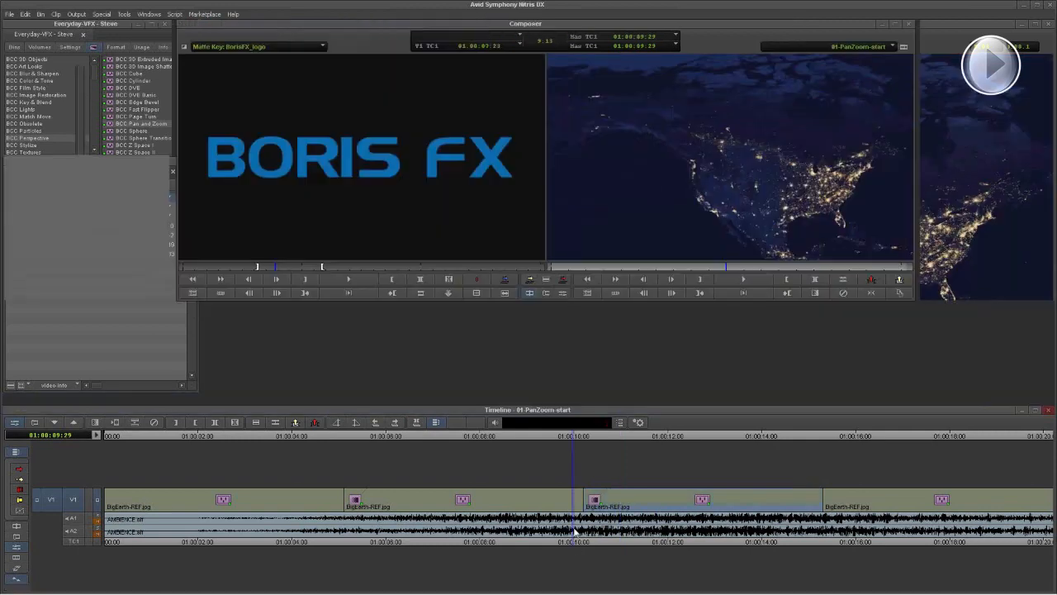
left_click_drag(575, 537, 667, 537)
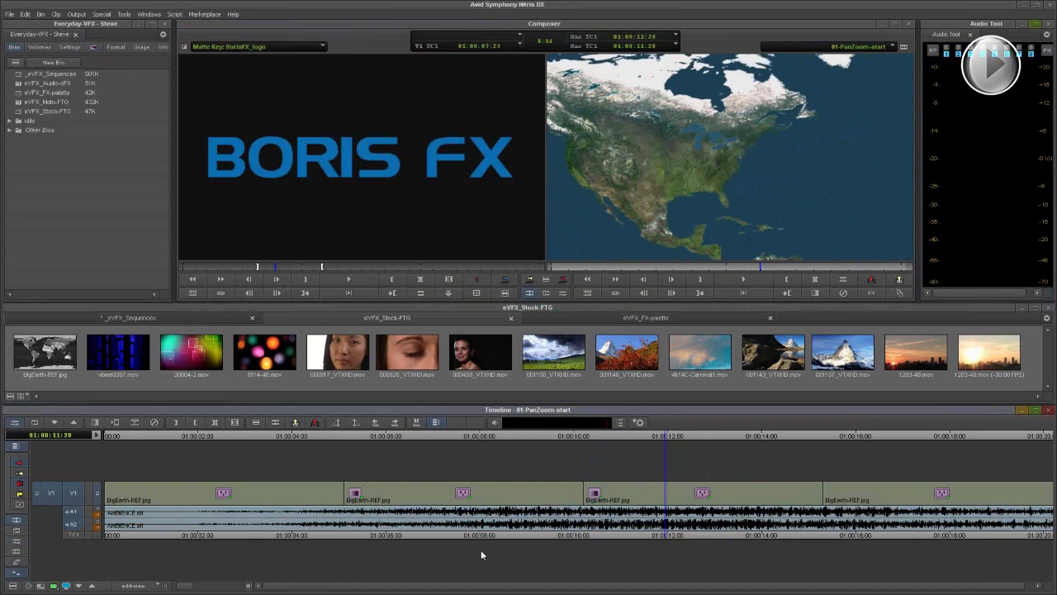
Reopen the third clip's Pan and Zoom effect, turn on Preview Mode and set the preview target to Setup B
key("ctrl+8")
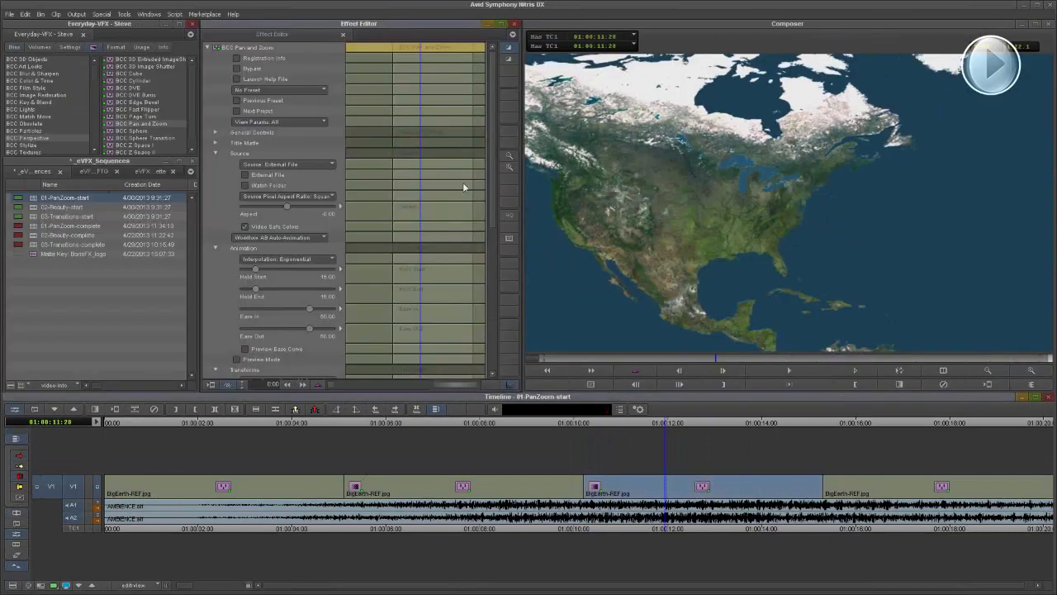
left_click_drag(493, 157, 491, 175)
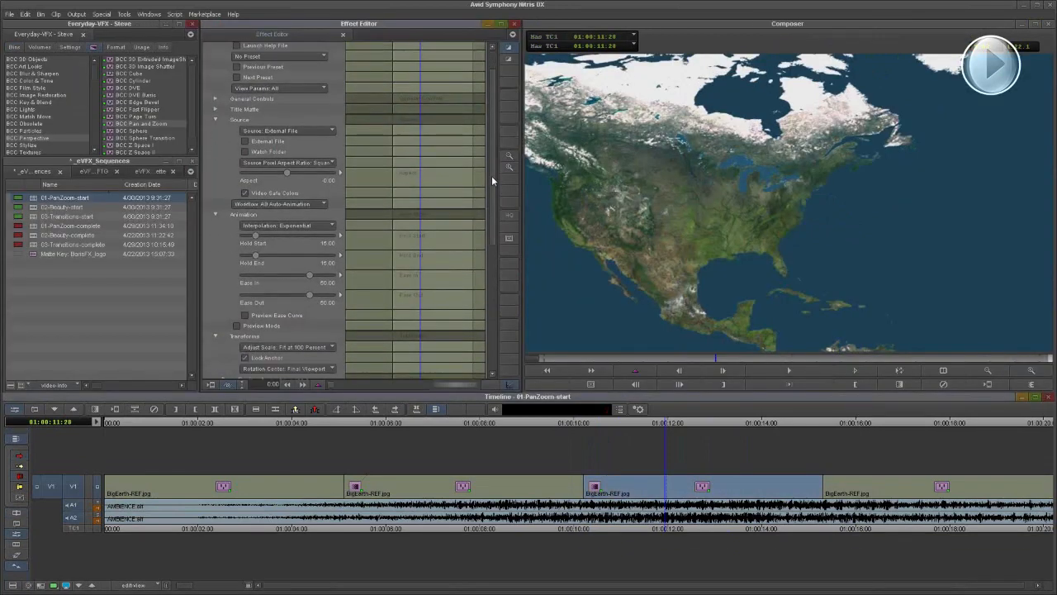
left_click(235, 326)
left_click(237, 325)
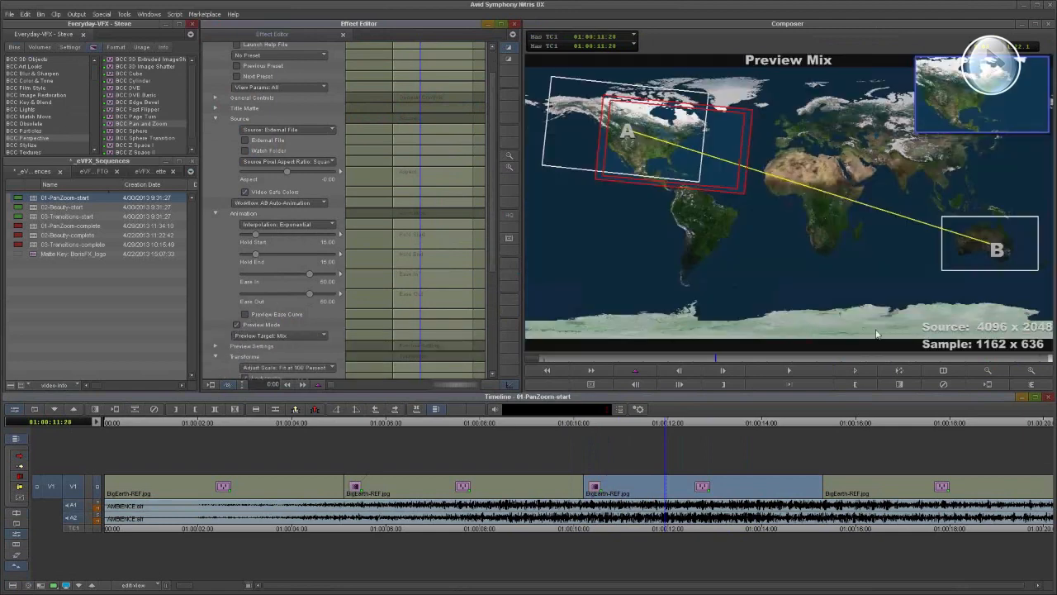
scroll(494, 228, "down", 5)
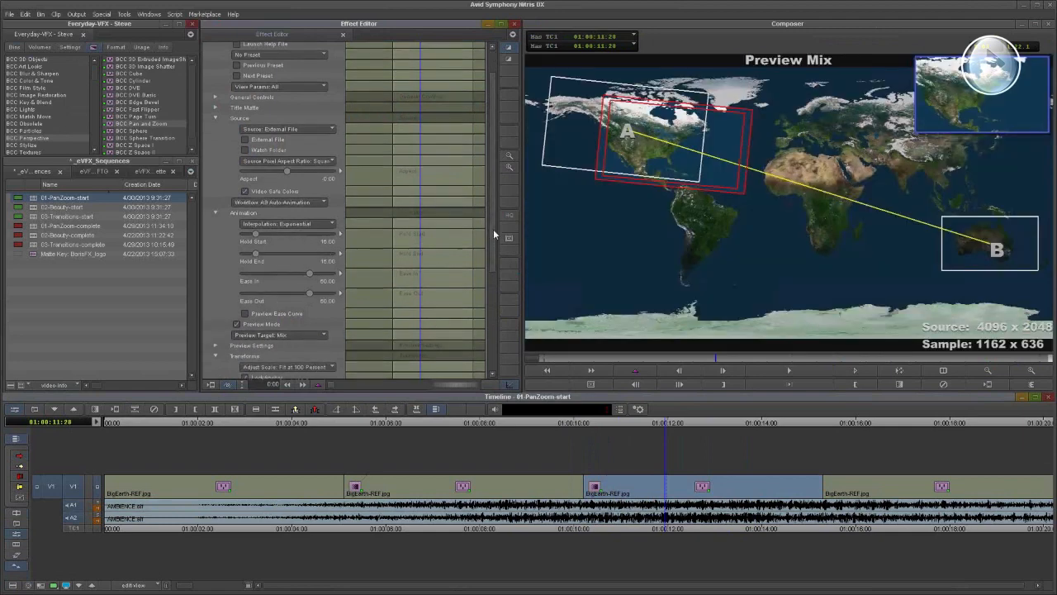
left_click(302, 237)
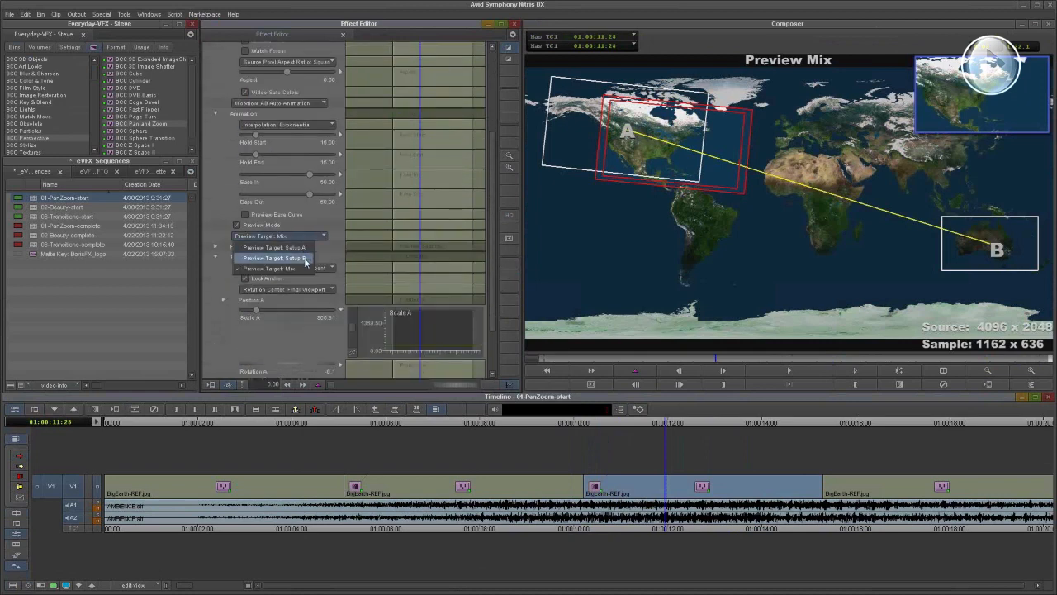
left_click(304, 258)
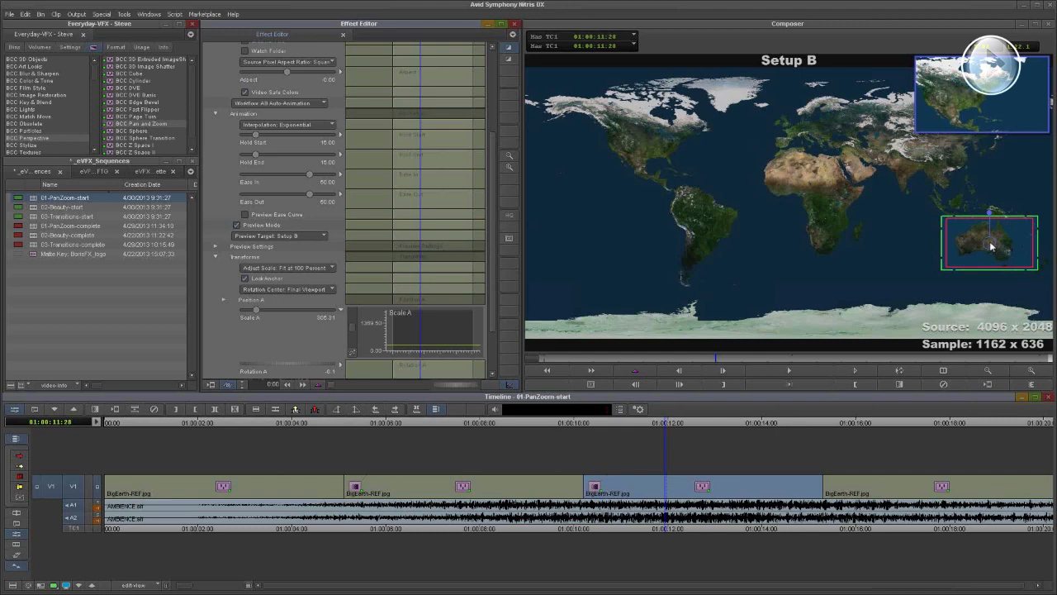
Move the Setup B frame from Australia to the Middle East and rotate it slightly counterclockwise
left_click_drag(990, 245, 862, 167)
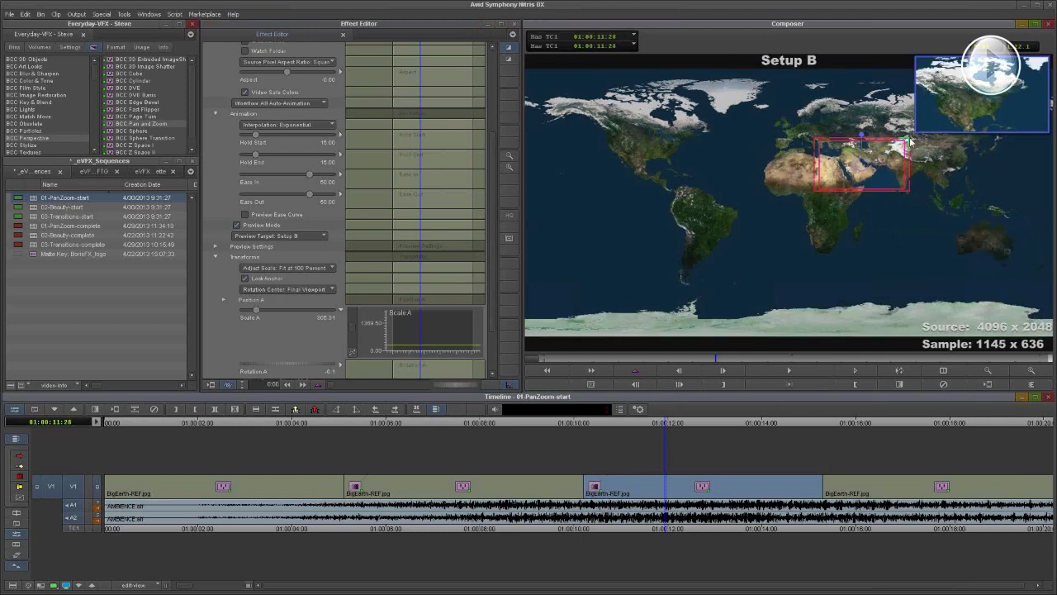
left_click_drag(866, 149, 836, 185)
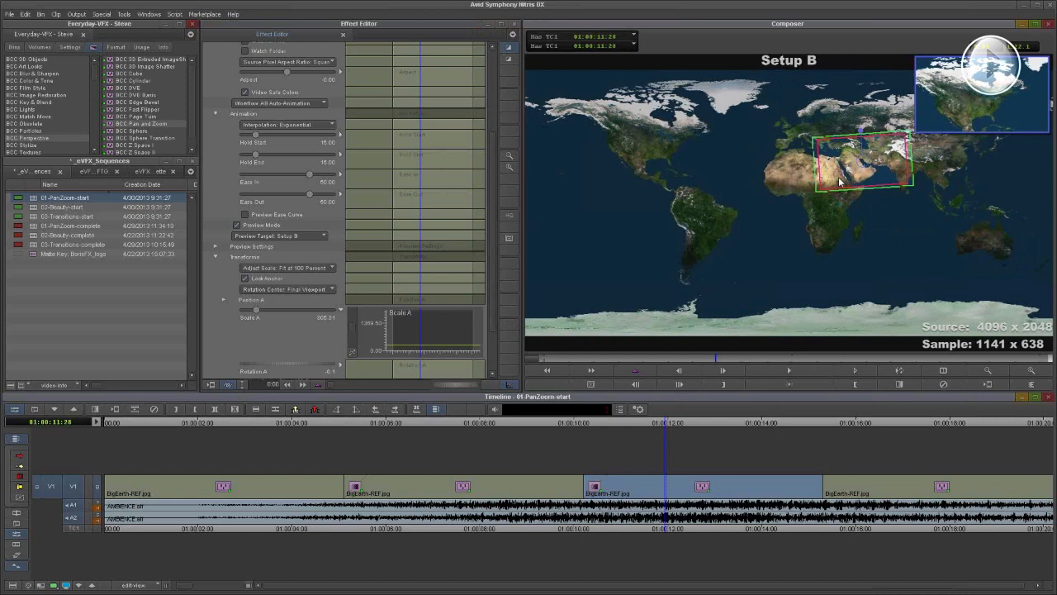
mouse_move(647, 360)
left_mouse_down()
mouse_move(583, 359)
mouse_move(595, 360)
left_mouse_up()
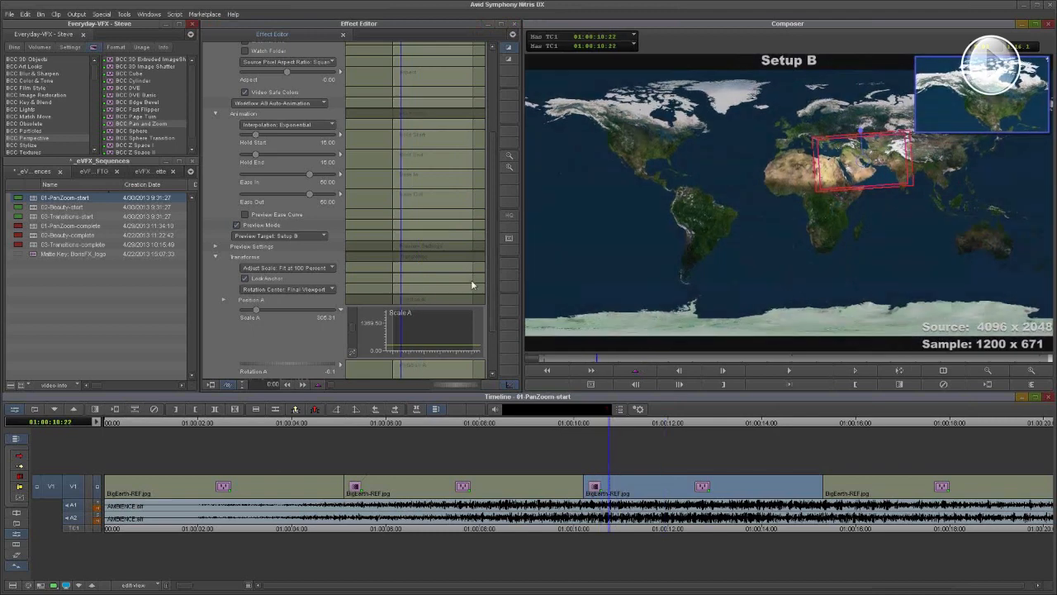
Set the third clip's workflow to AB Completion, turn off Preview Mode and scrub through the clip
left_click(307, 104)
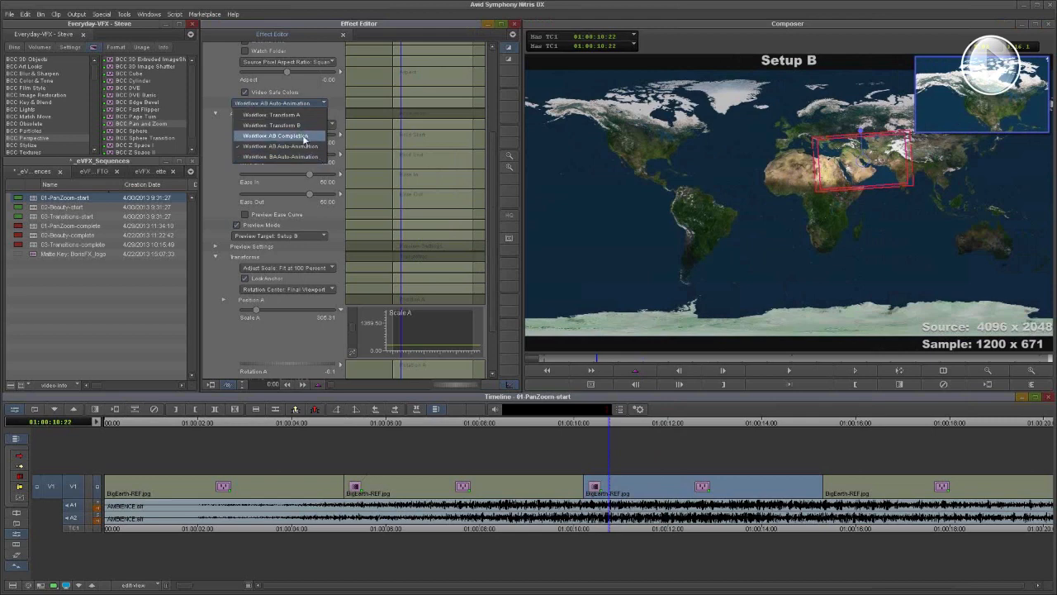
left_click(315, 138)
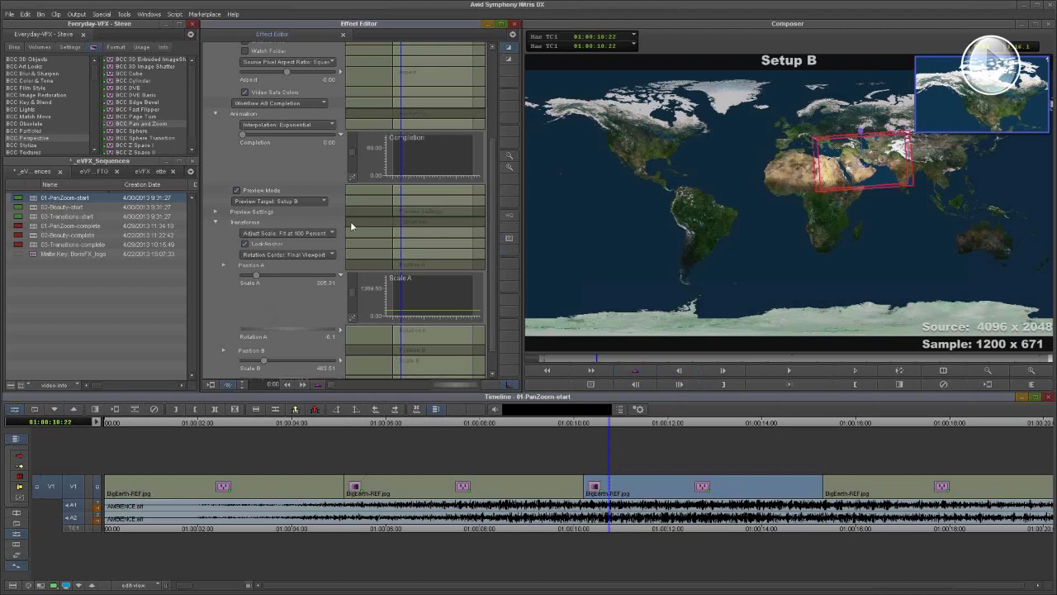
left_click(237, 190)
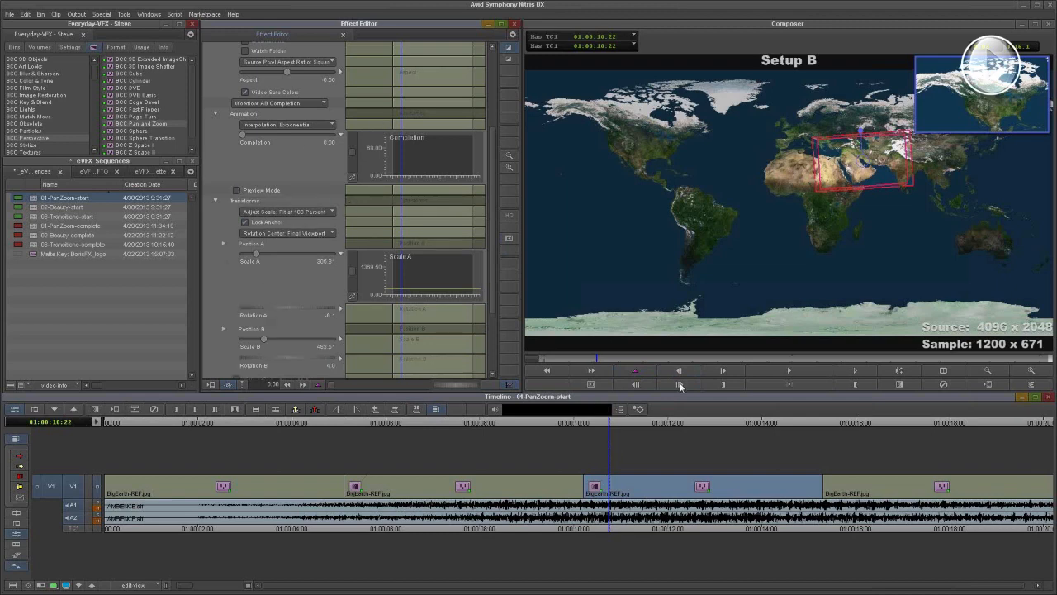
left_click(681, 385)
left_click(566, 359)
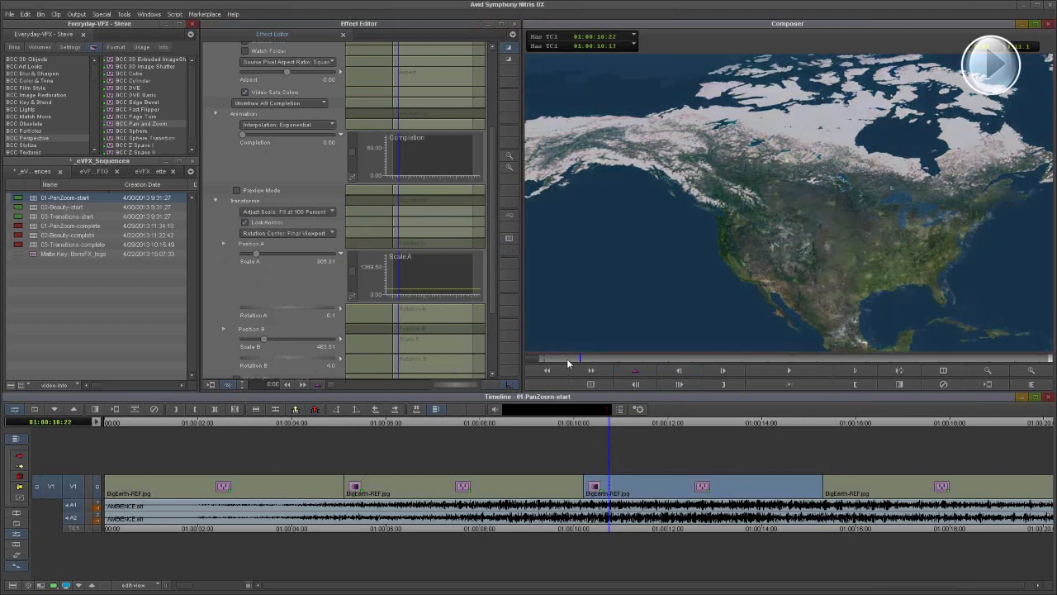
left_click_drag(567, 358, 710, 366)
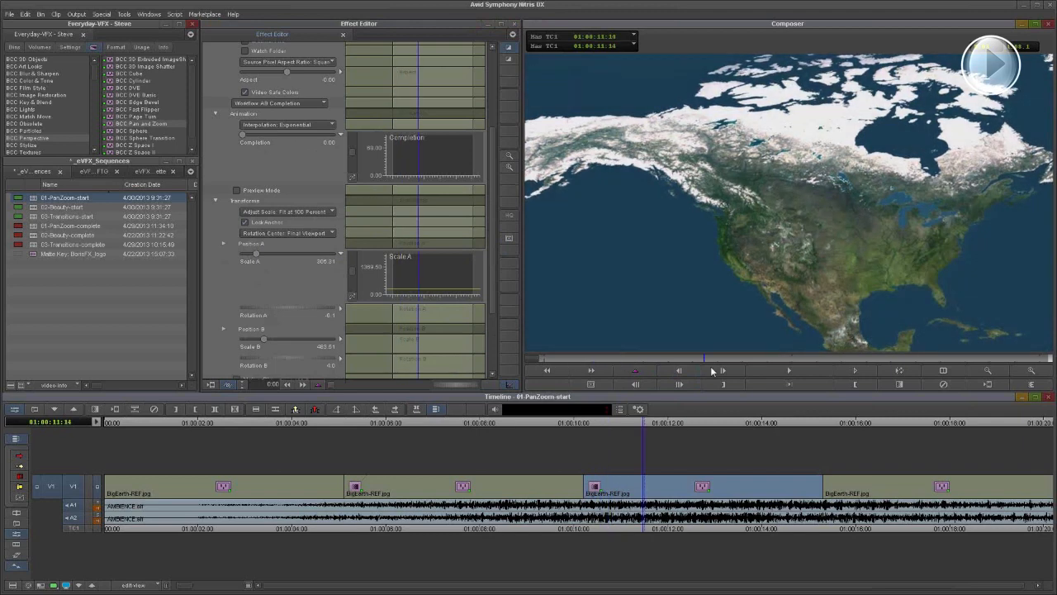
key("space")
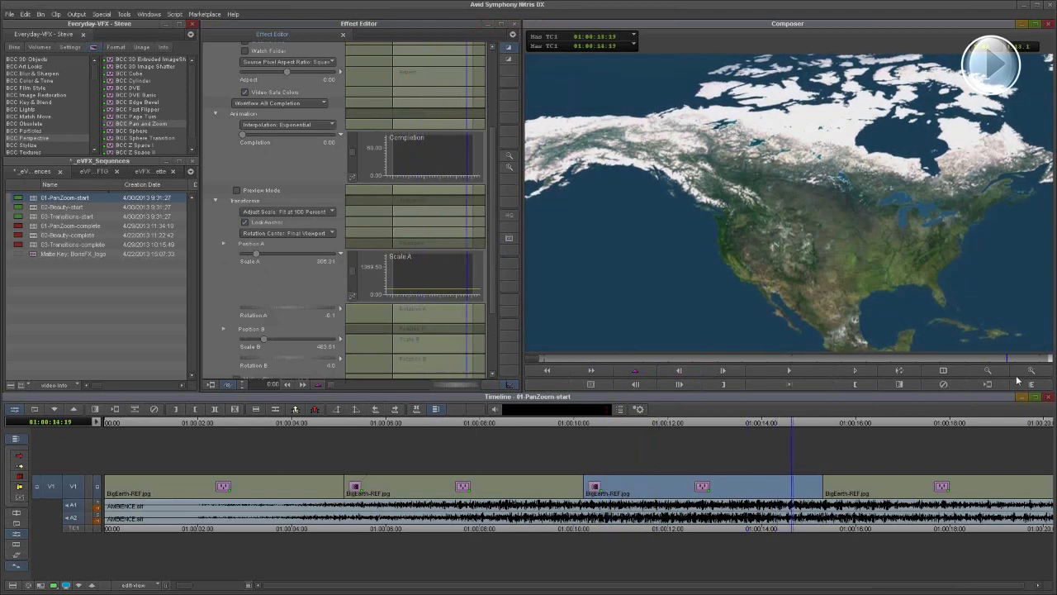
Add keyframes to the third clip's Pan and Zoom effect at 01:00:10:26 and 01:00:14:13
mouse_move(1021, 358)
left_mouse_down()
mouse_move(593, 365)
mouse_move(611, 366)
left_mouse_up()
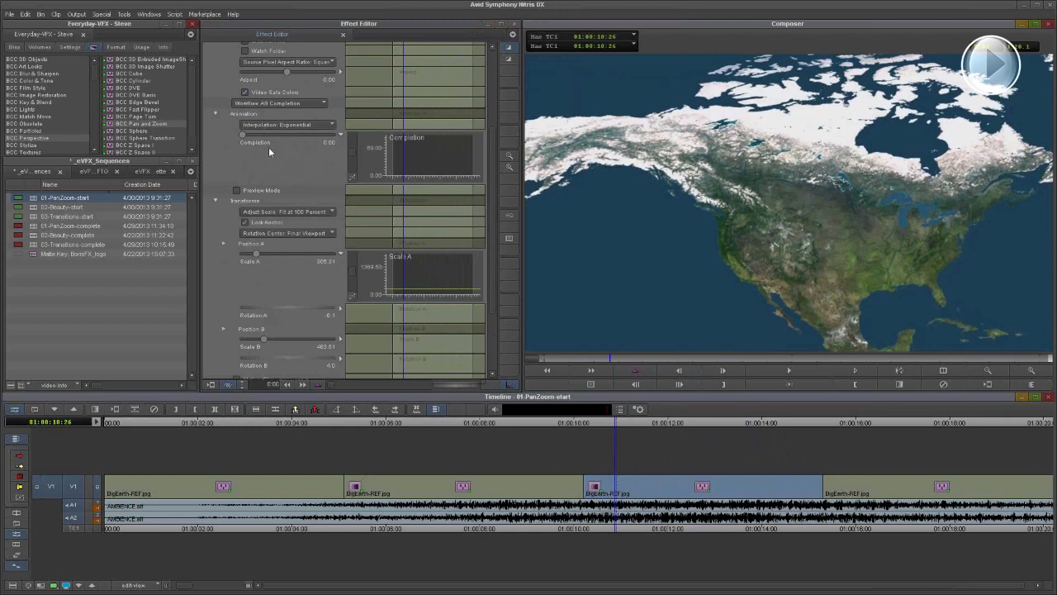
left_click(632, 371)
left_click_drag(597, 360, 968, 374)
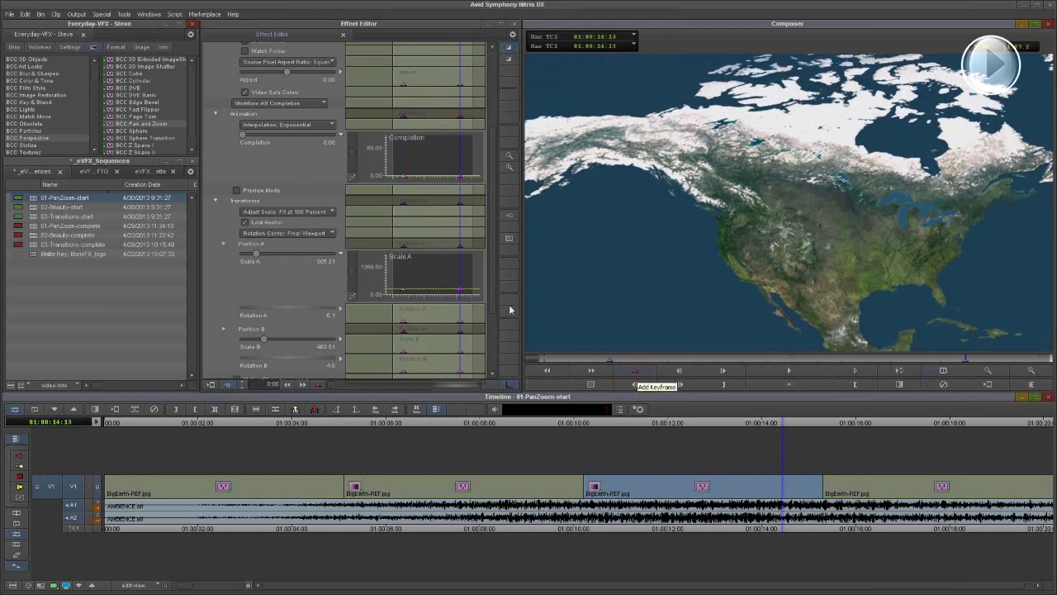
Set Completion to 100 at the second keyframe, smooth the Completion curve and scrub through the resulting move
left_click(246, 140)
left_click_drag(251, 140, 335, 145)
right_click(461, 138)
left_click(509, 291)
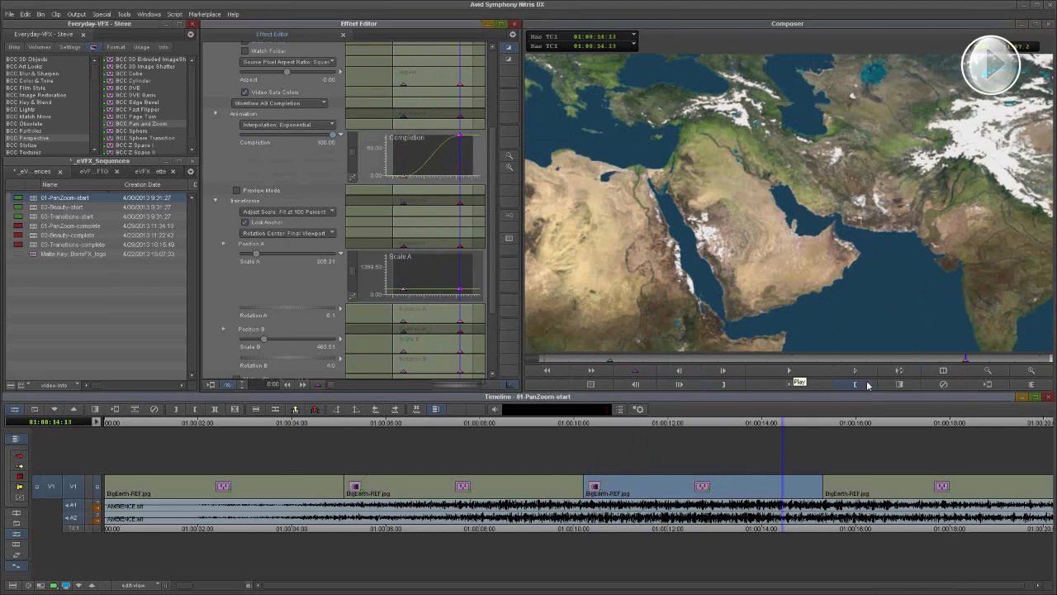
left_click(955, 360)
mouse_move(945, 364)
left_mouse_down()
mouse_move(615, 367)
mouse_move(786, 373)
mouse_move(952, 398)
left_mouse_up()
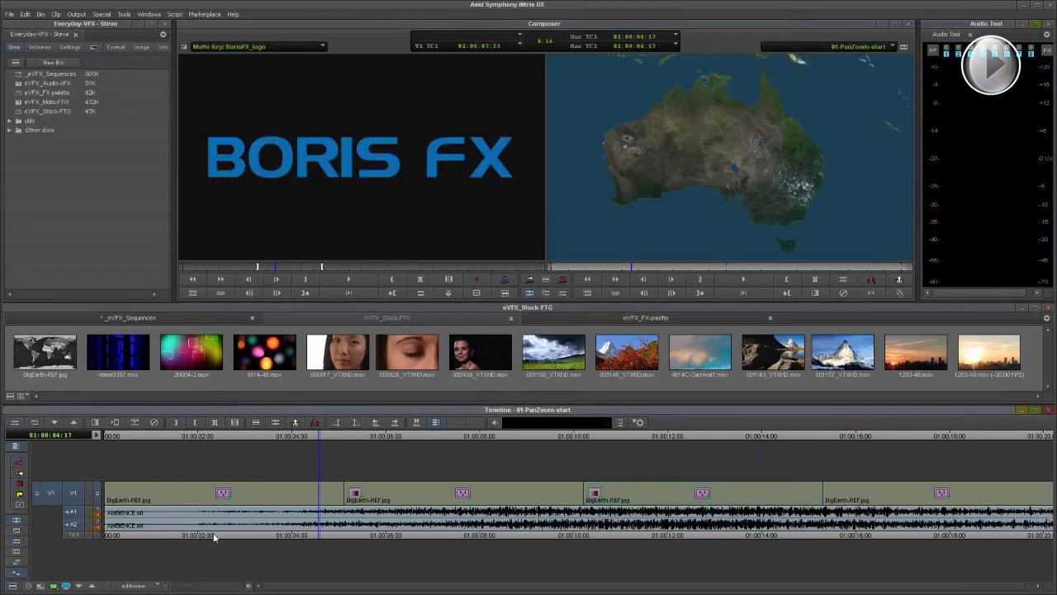
Review the animated sequence from the first clip through the third and park on the fourth clip at 01:00:16:10
left_click(216, 535)
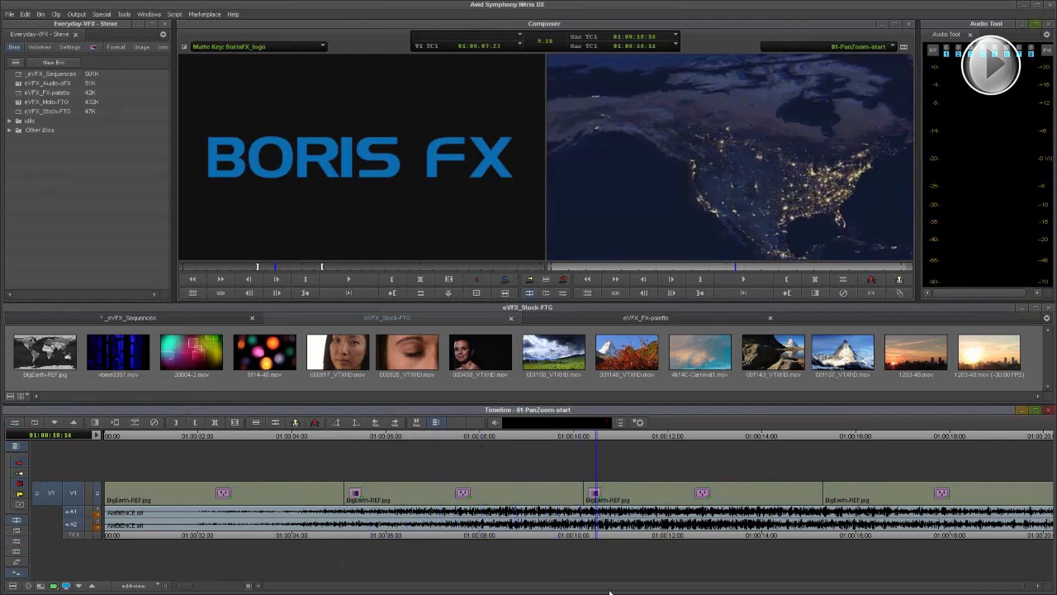
left_click(798, 537)
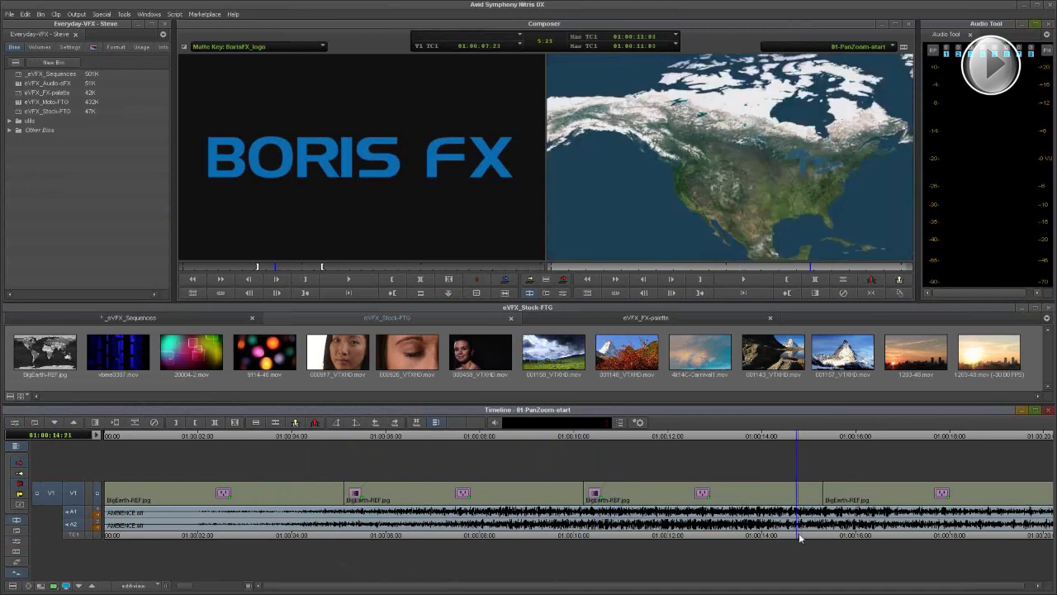
left_click(816, 537)
left_click(869, 536)
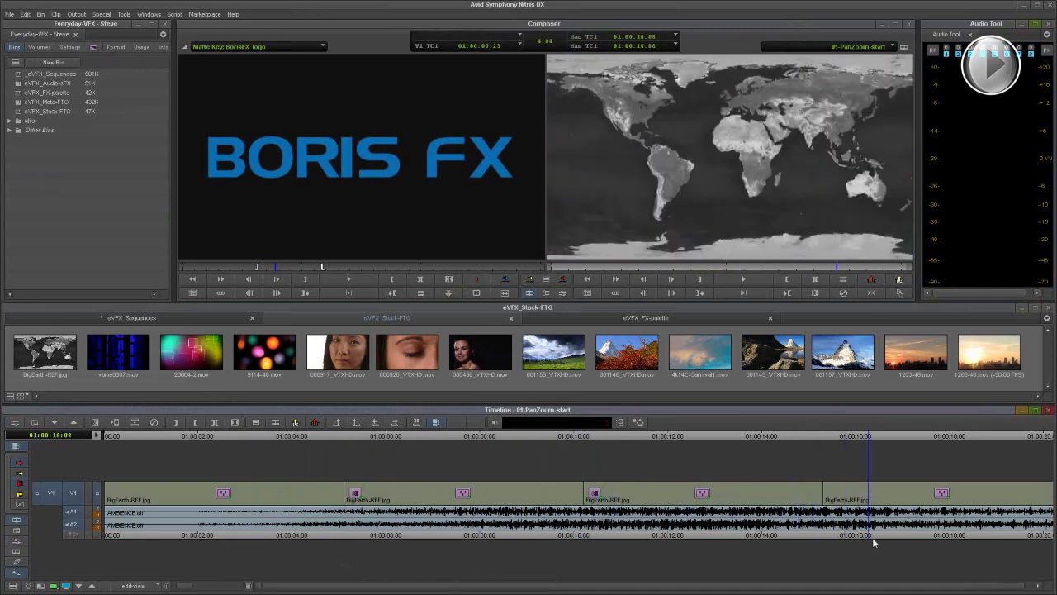
left_click(872, 537)
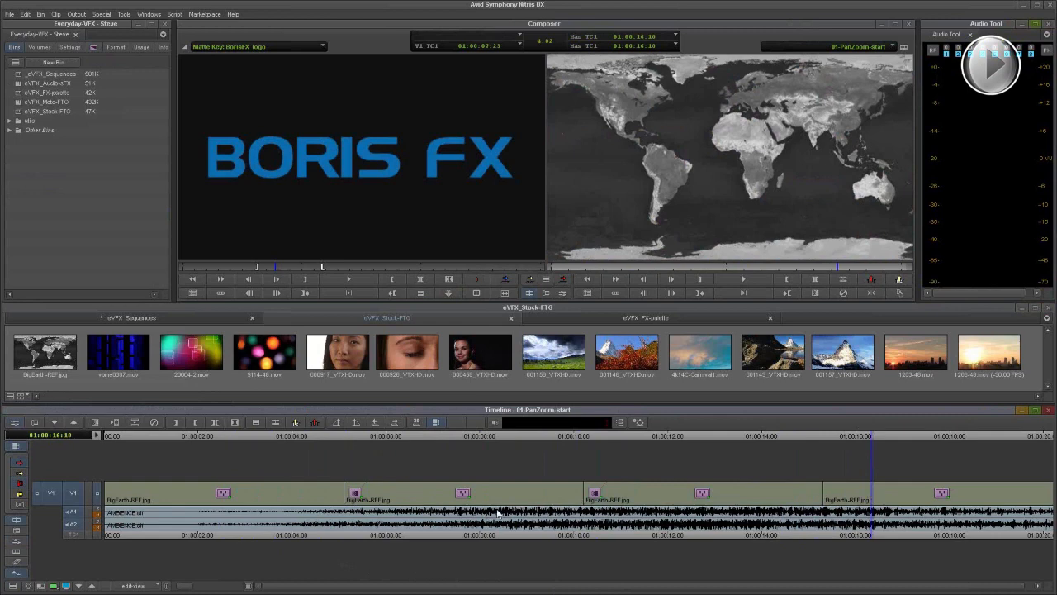
Switch the fourth clip's Pan and Zoom source to External File and load worldmap_6532x4000.jpg
key("shift+F10")
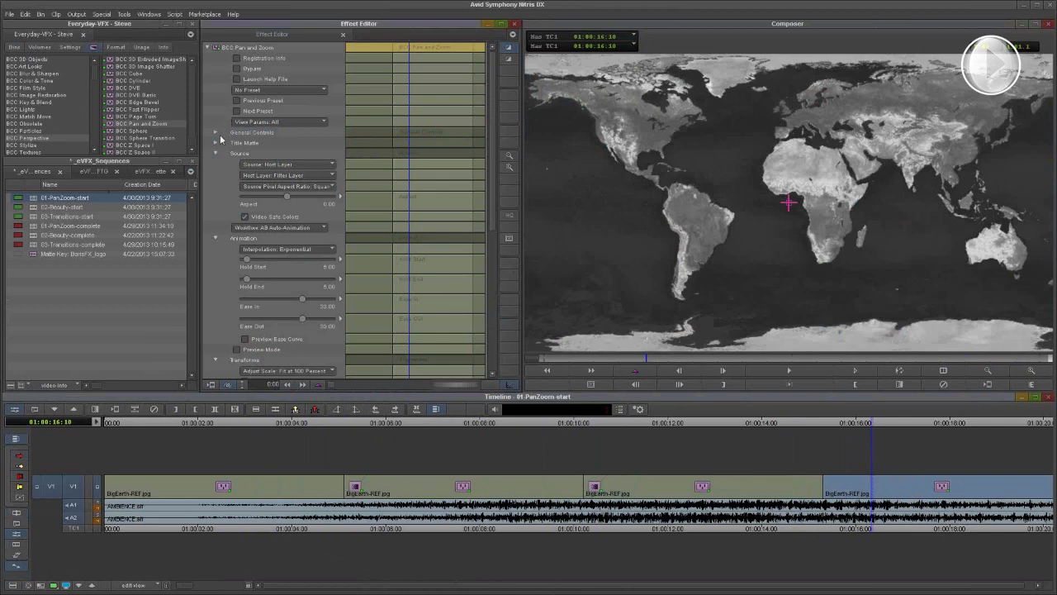
left_click(277, 175)
left_click(306, 178)
left_click(290, 165)
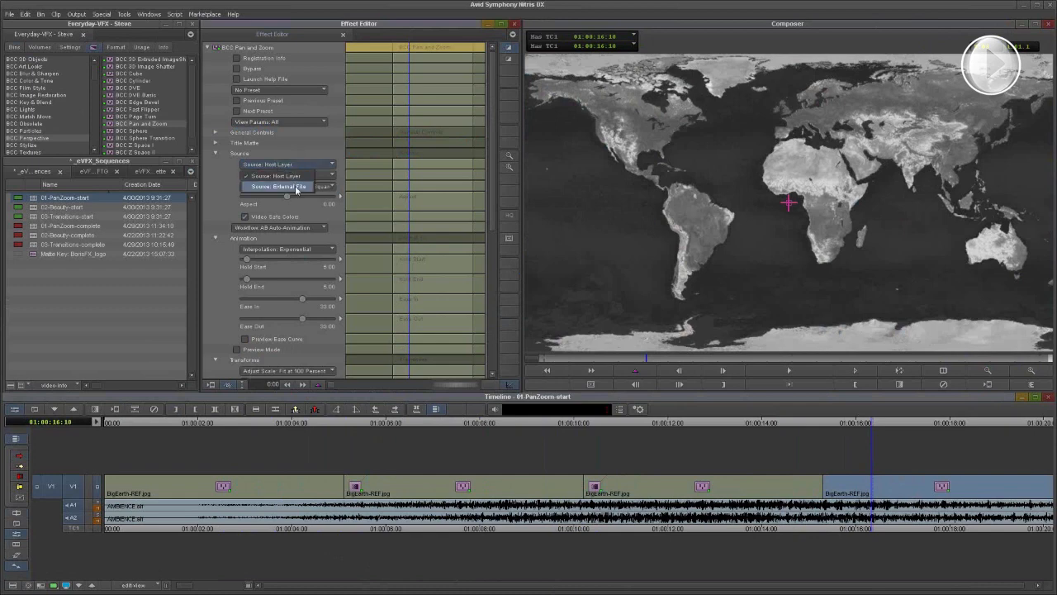
left_click(295, 190)
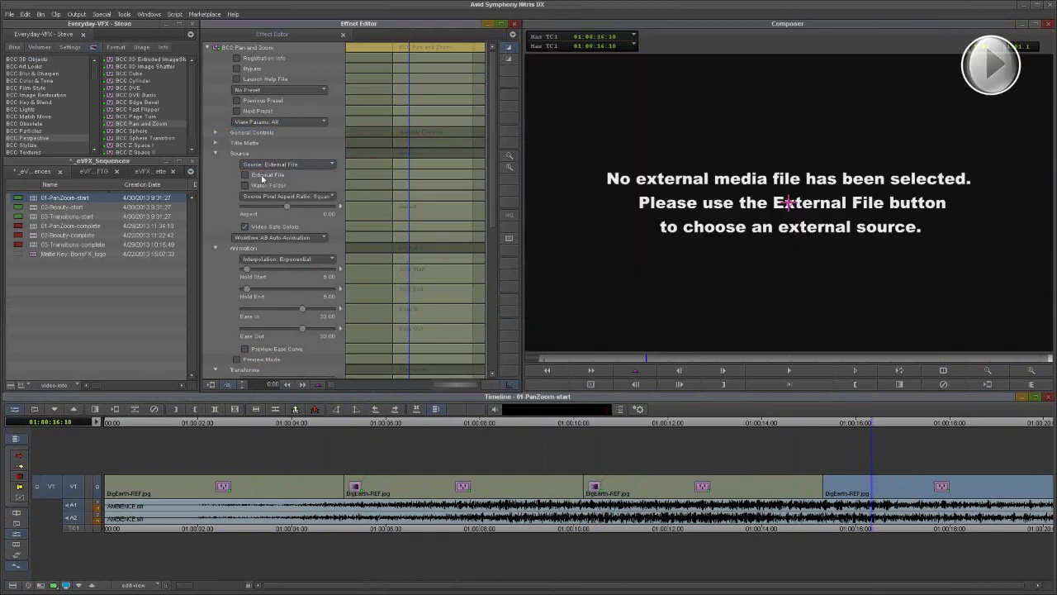
left_click(262, 177)
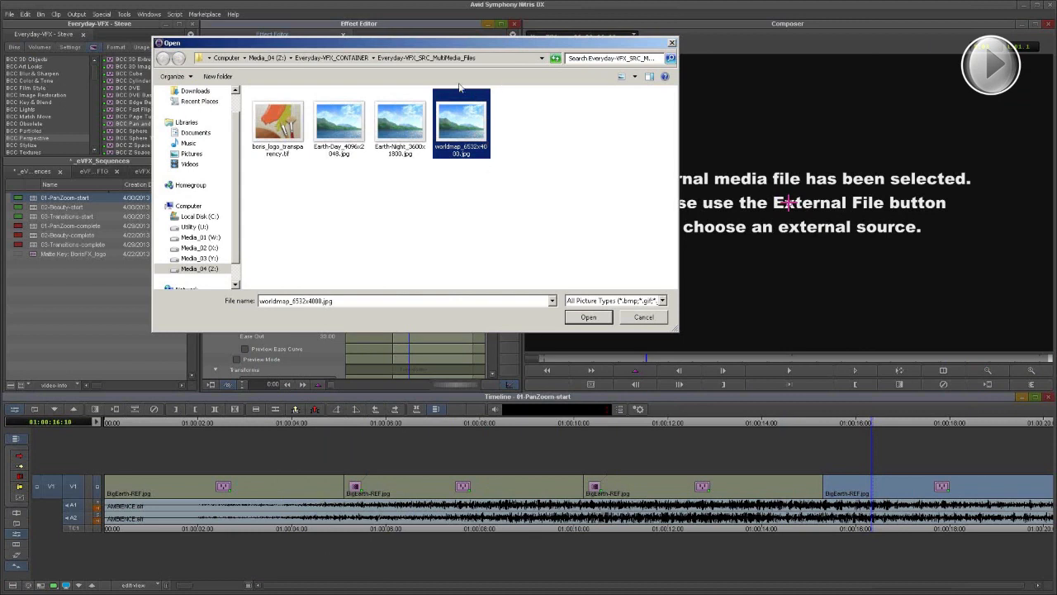
mouse_move(472, 152)
left_click(582, 315)
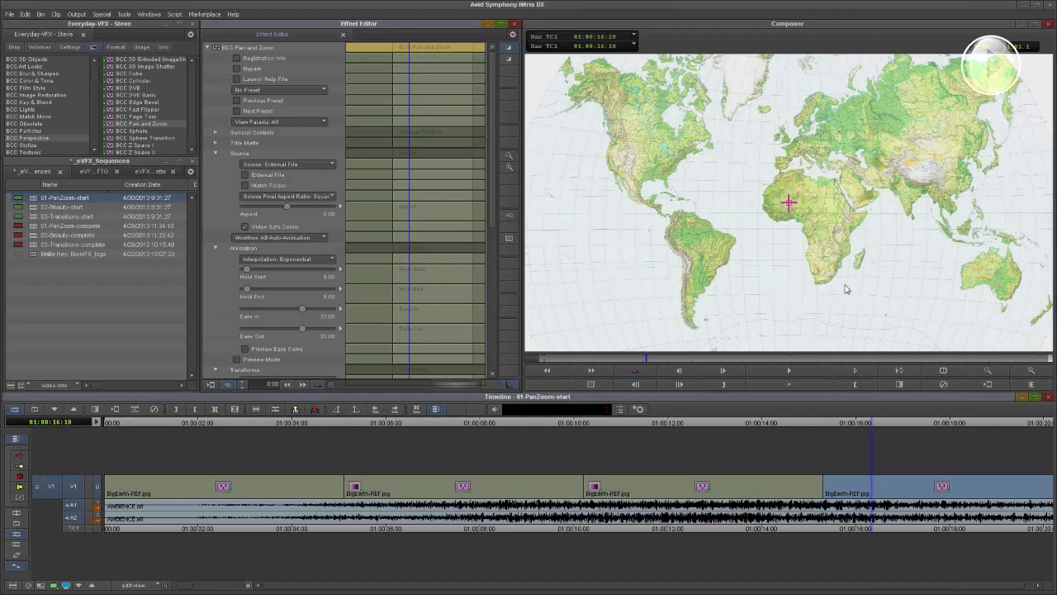
left_click(656, 357)
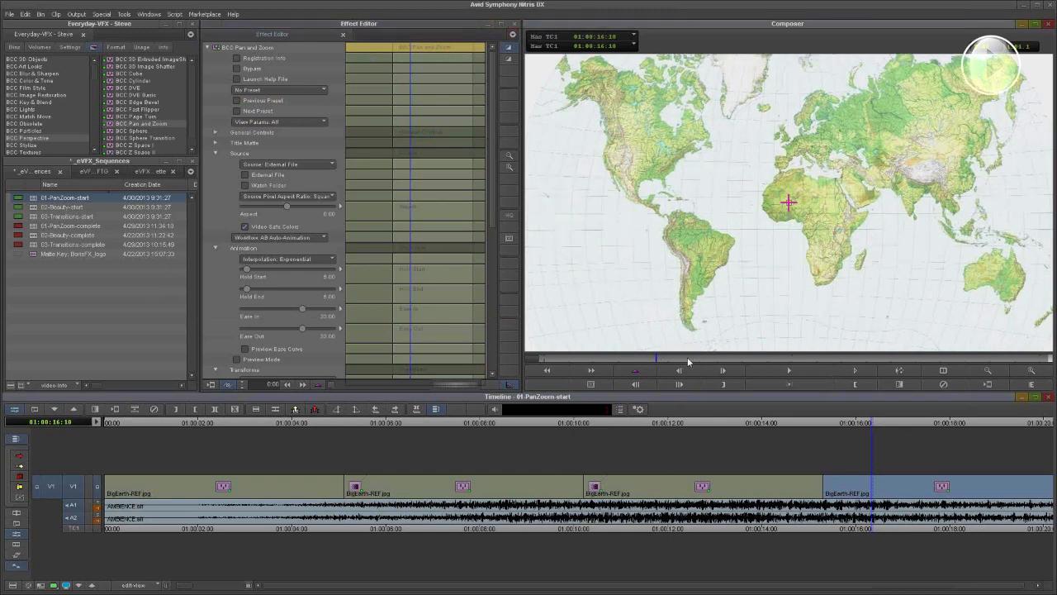
Scrub through the fourth clip's automatic world map move and return to its start at 01:00:15:09
left_click_drag(688, 361, 851, 369)
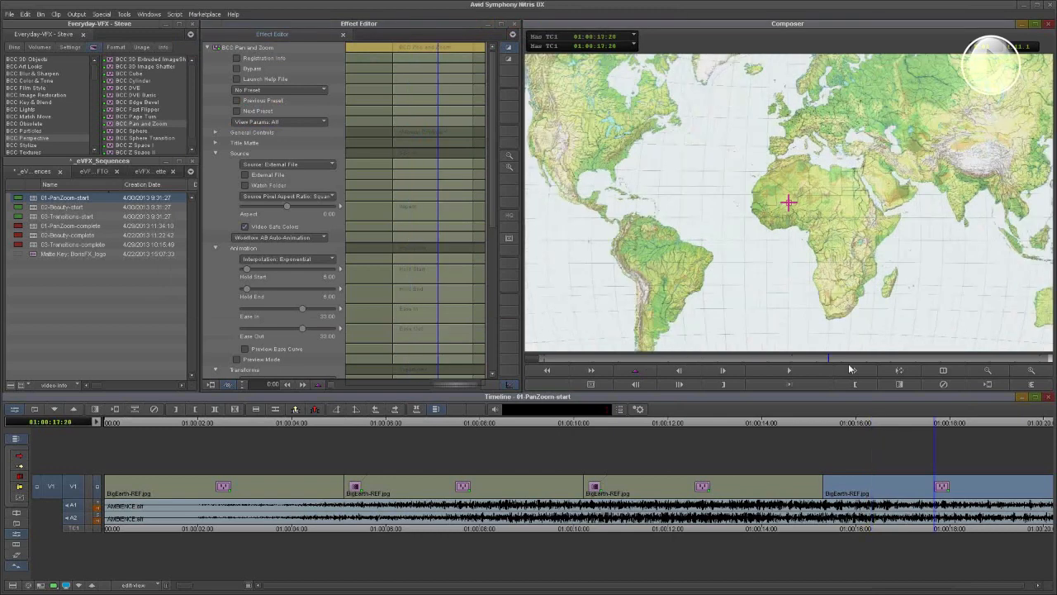
key("End")
left_click(833, 359)
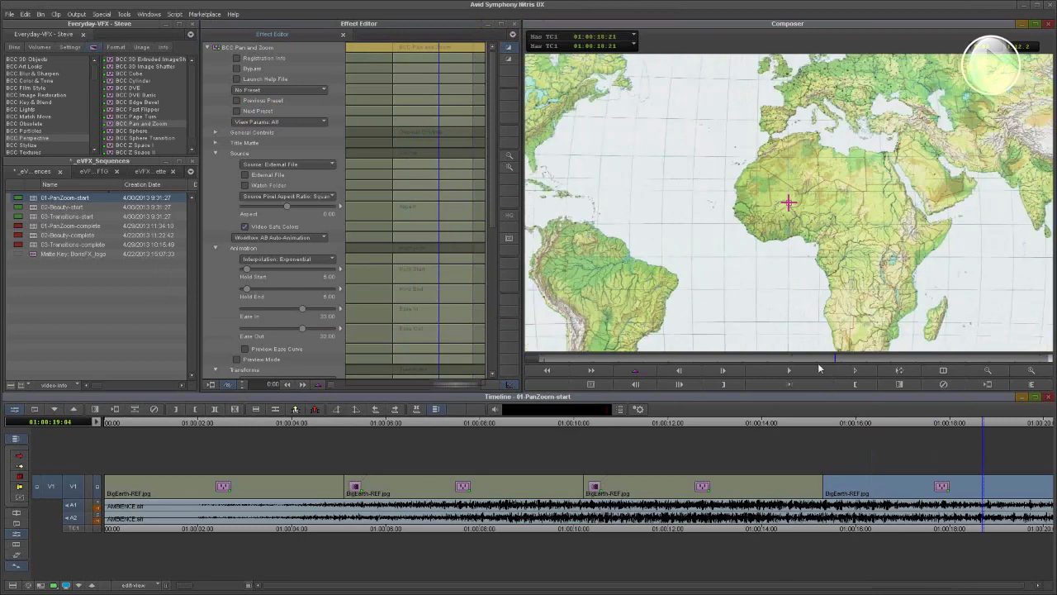
left_click(606, 359)
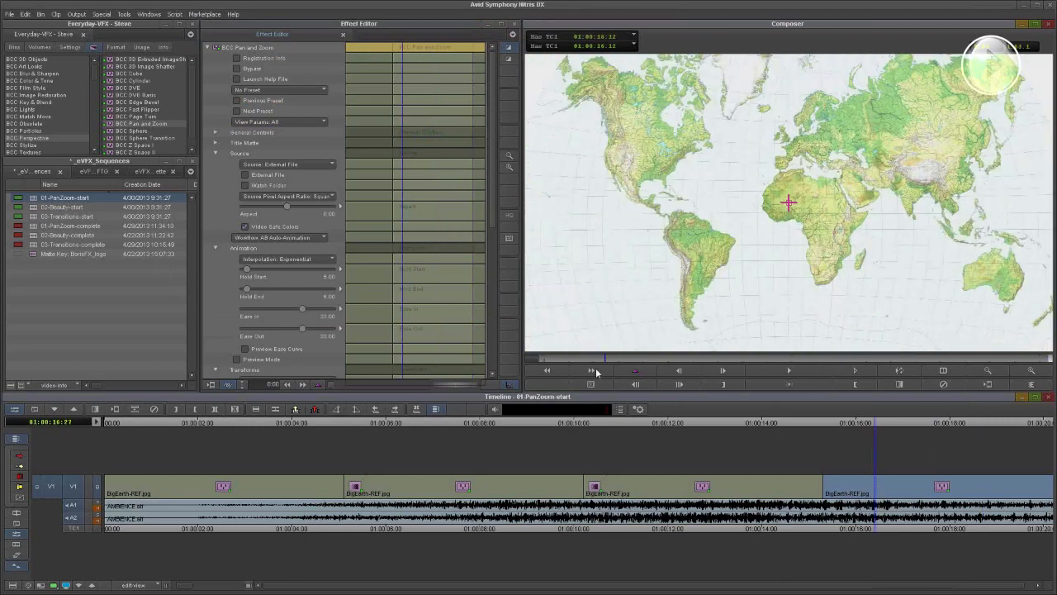
left_click(547, 371)
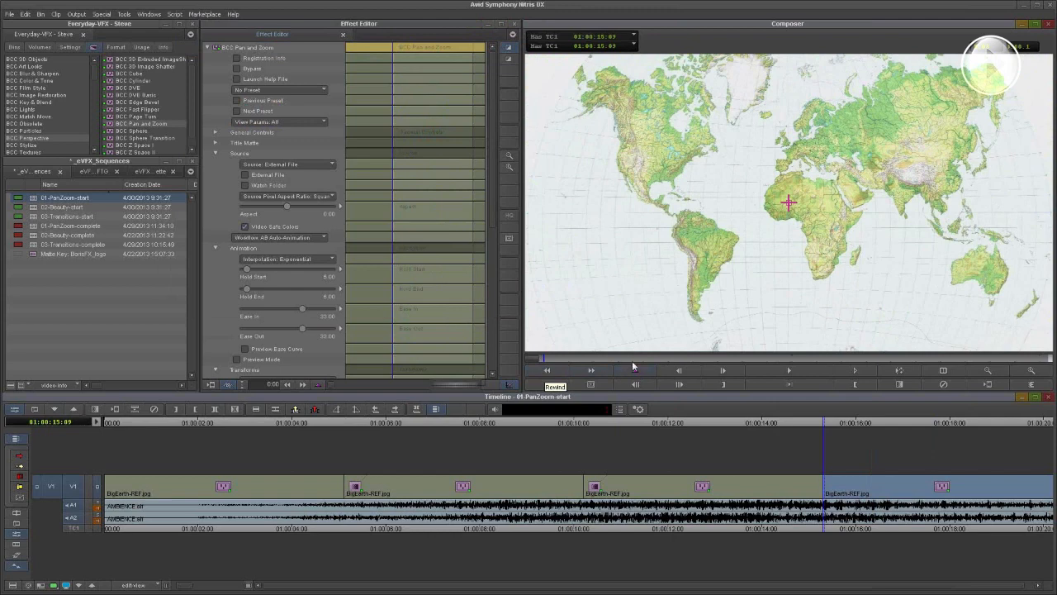
Set the fourth clip's Pan and Zoom workflow to Transform A and turn on Preview Mode
left_click(301, 240)
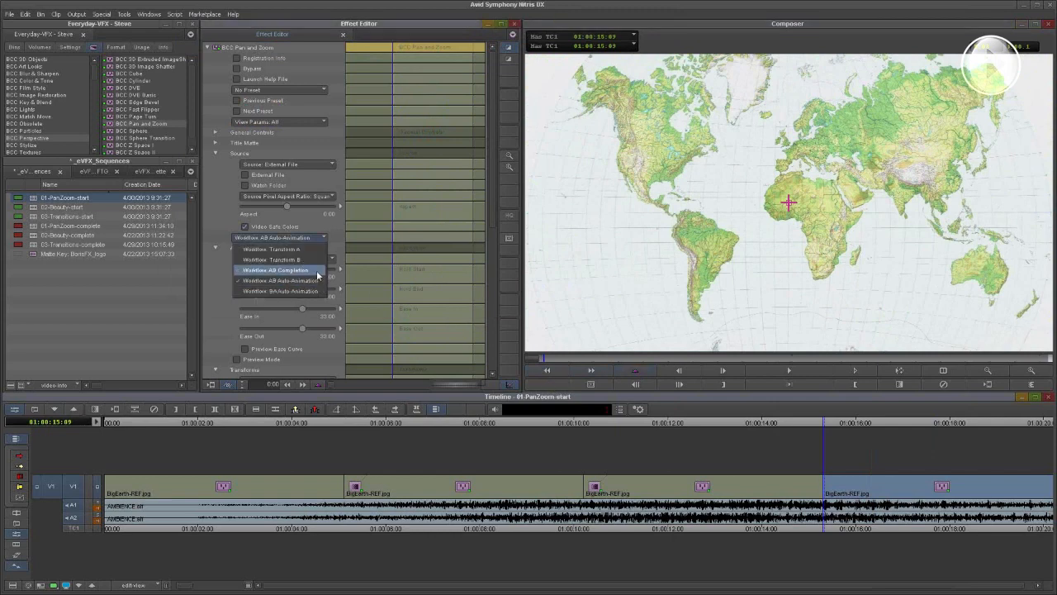
left_click(315, 248)
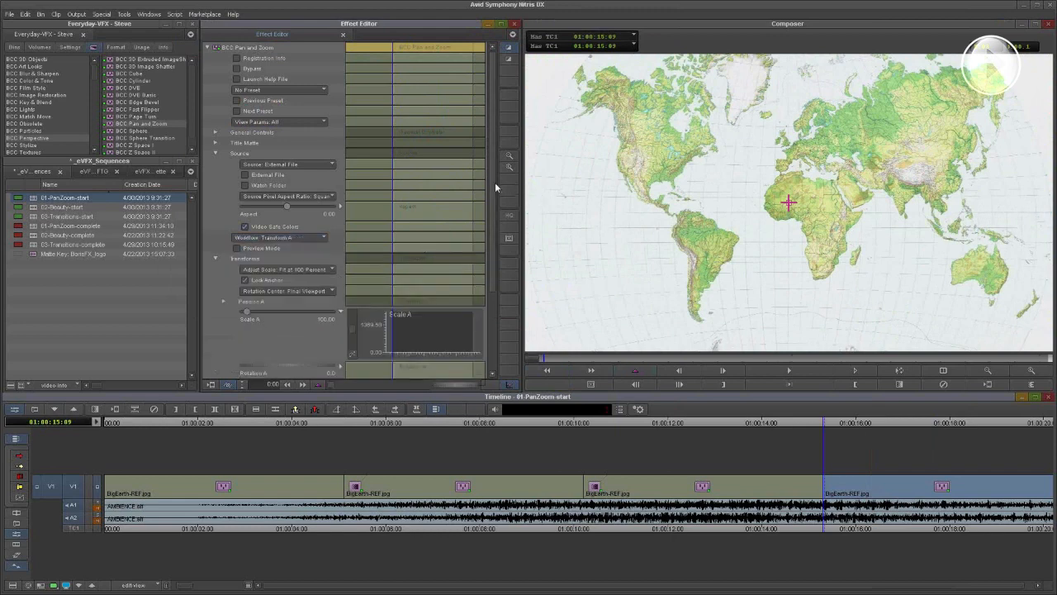
left_click_drag(495, 184, 495, 214)
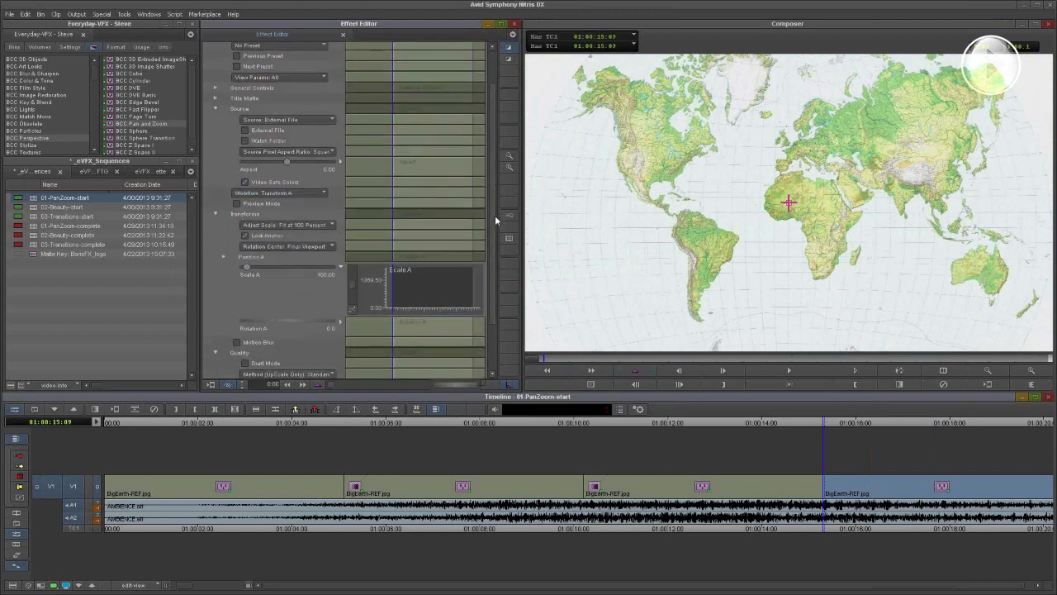
left_click(238, 205)
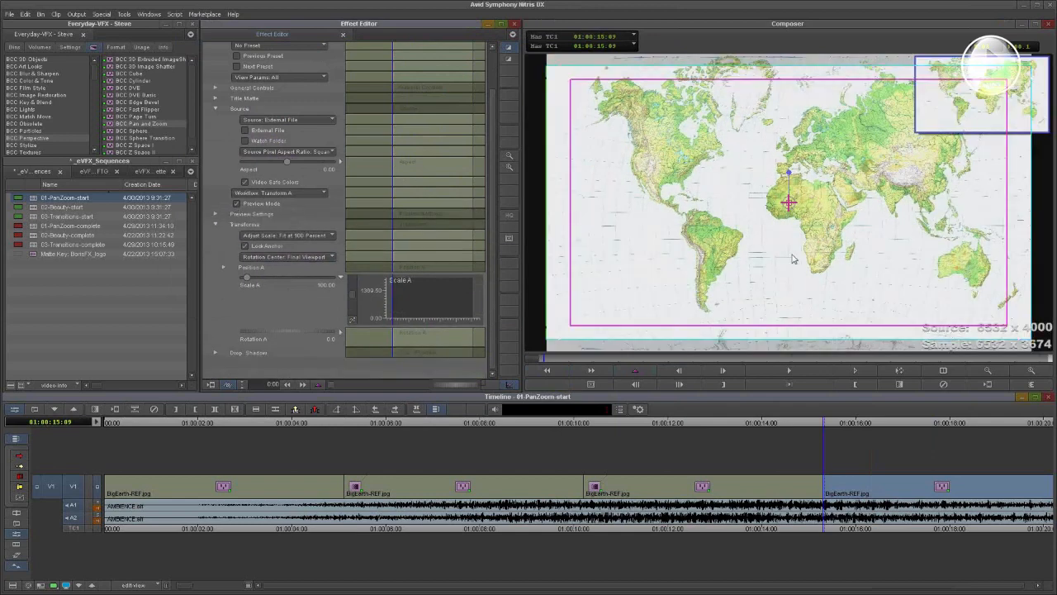
Add a keyframe to the fourth clip's effect at 01:00:15:20
left_click(547, 358)
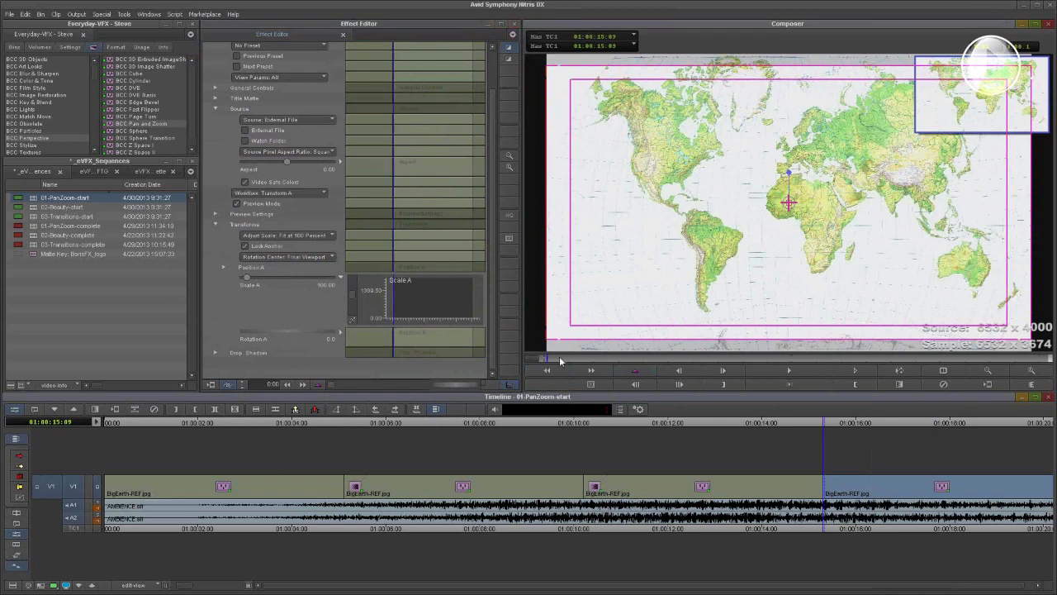
left_click(565, 358)
left_click(635, 377)
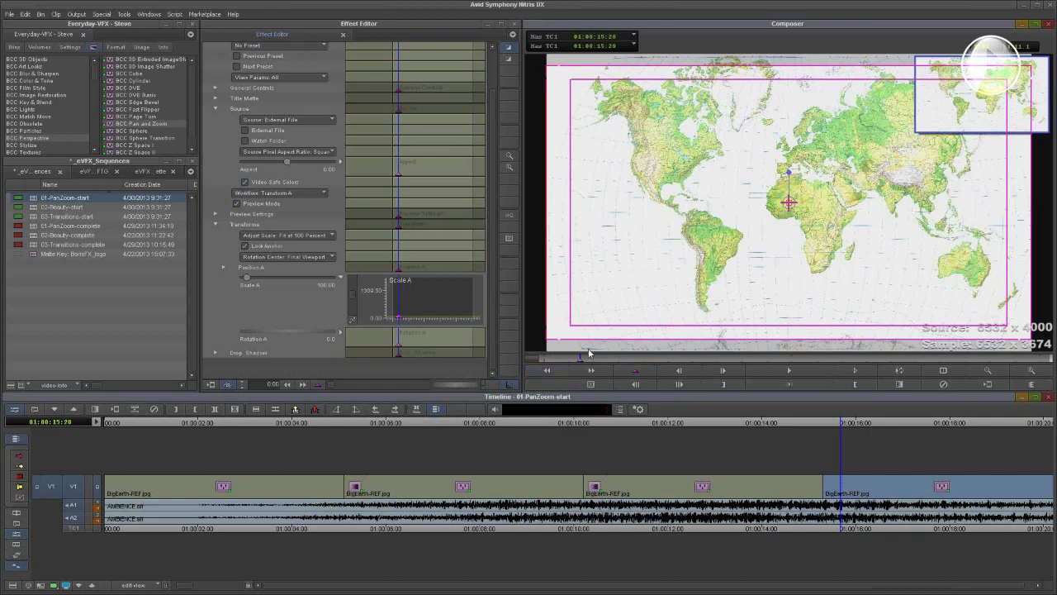
Leave Preview Mode to raise the upscale Sharpness in the effect's Quality settings, and turn Preview Mode back on
left_click(493, 195)
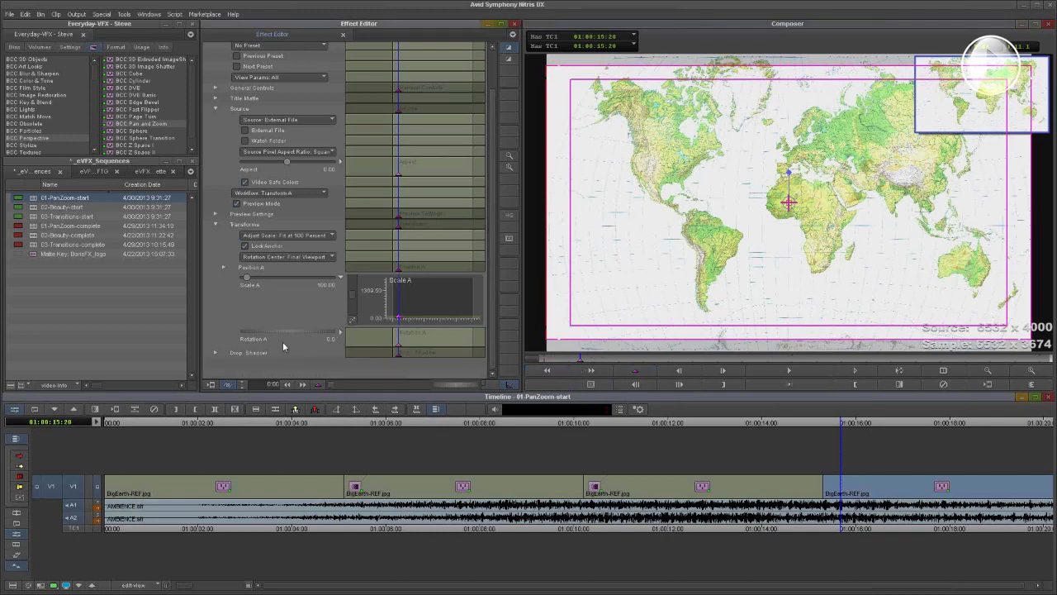
left_click(237, 206)
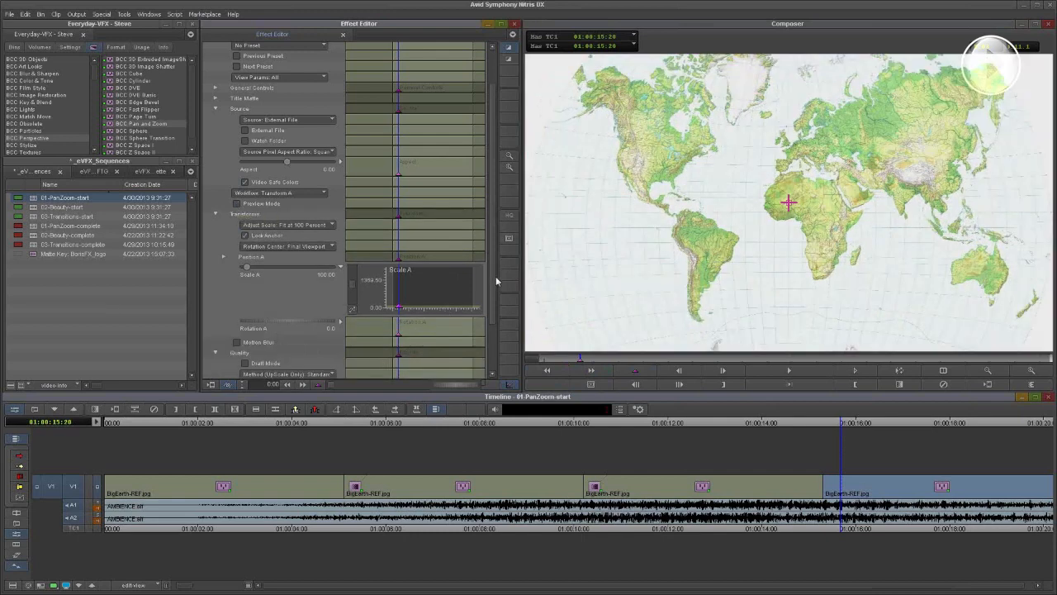
scroll(371, 314, "down", 3)
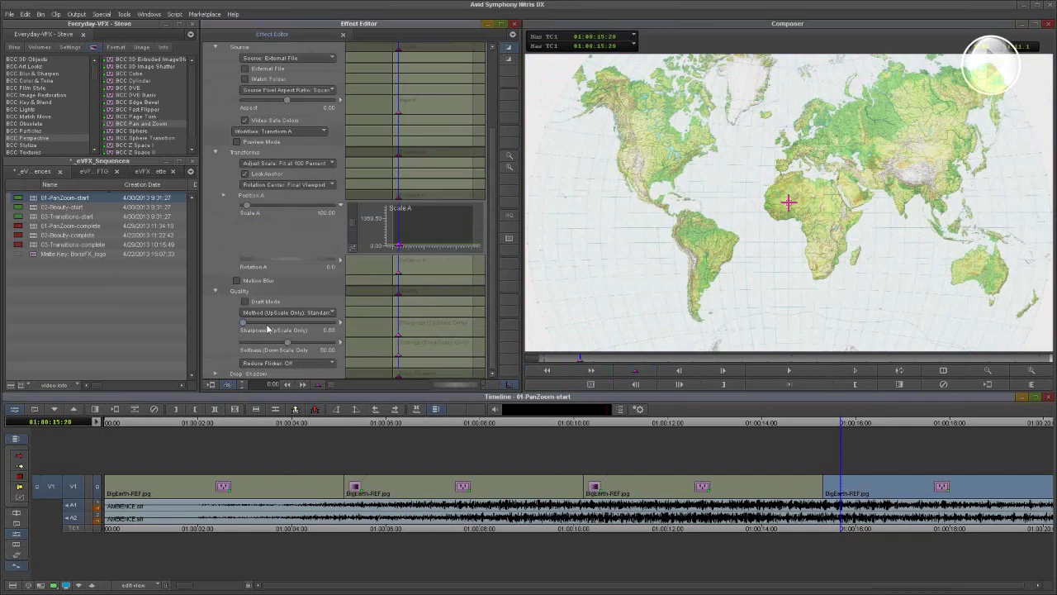
left_click_drag(268, 328, 290, 329)
left_click(238, 142)
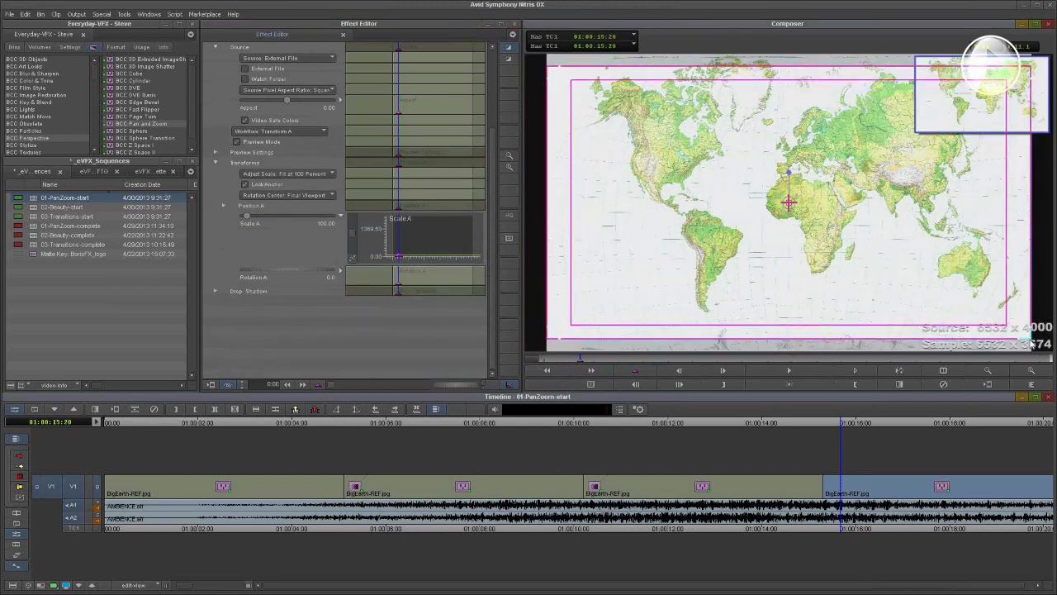
Shrink the view frame to a Scale A of about 597 over Alaska at 01:00:15:20, and add a hold keyframe at 01:00:15:25
left_click_drag(1031, 343, 854, 231)
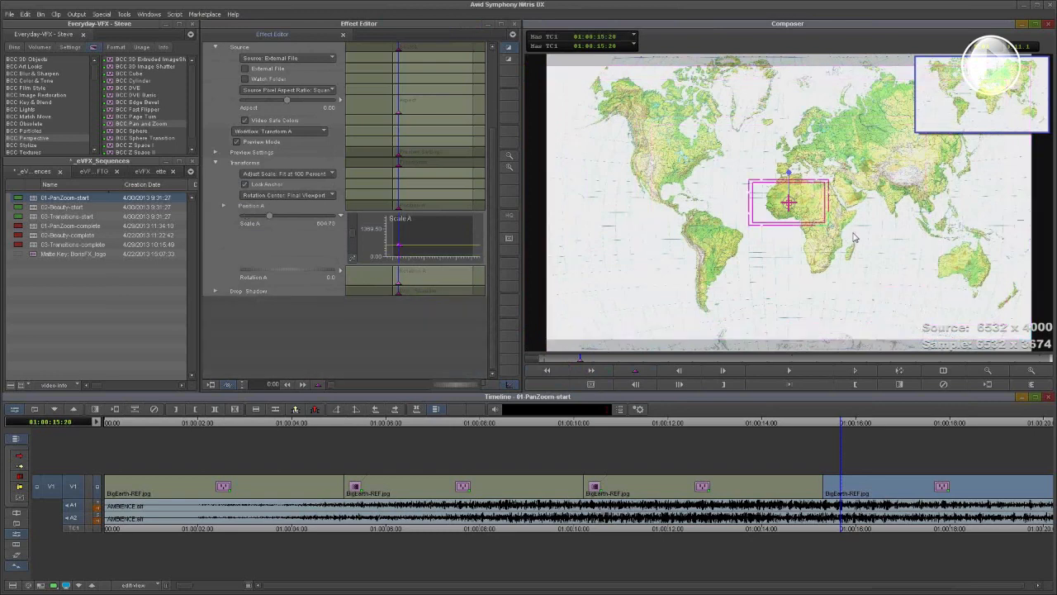
left_click_drag(791, 201, 667, 79)
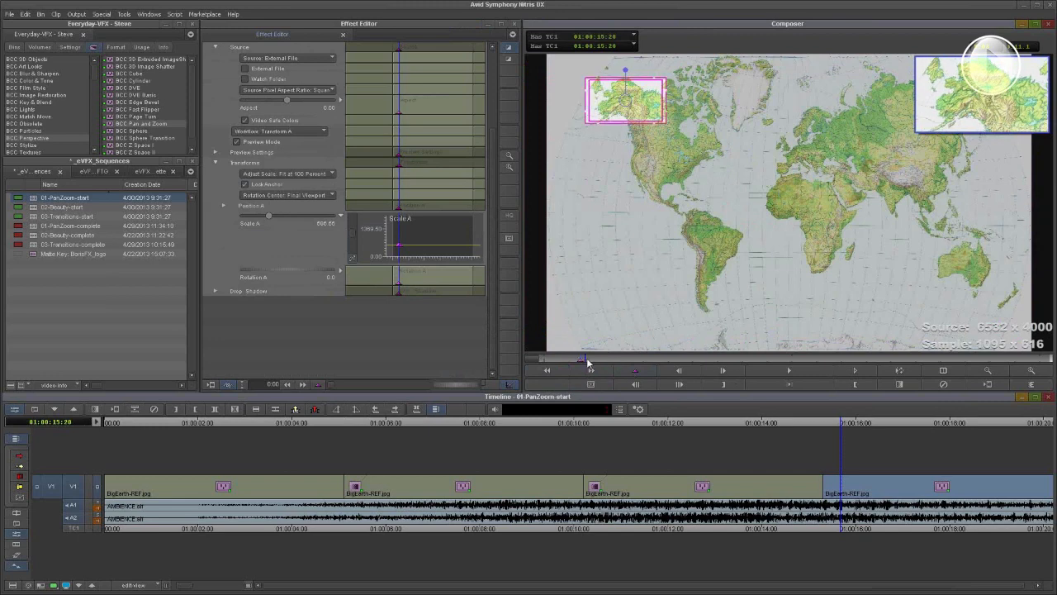
left_click(855, 371)
left_click(855, 371)
left_click(855, 371)
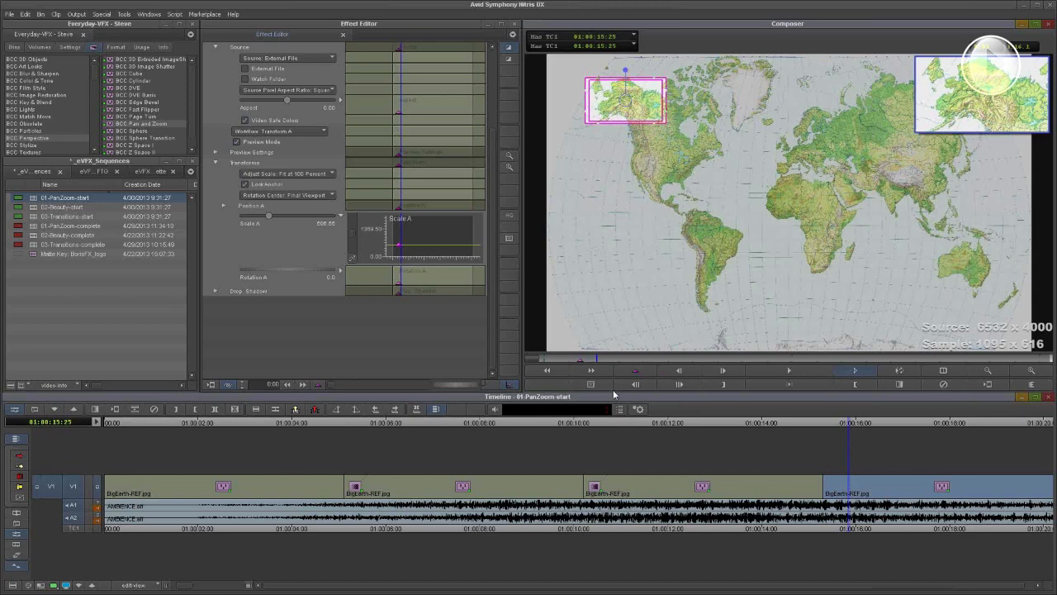
Keyframe the view frame over Central America at 01:00:16:10 and add a hold keyframe at 01:00:16:17
left_click(647, 358)
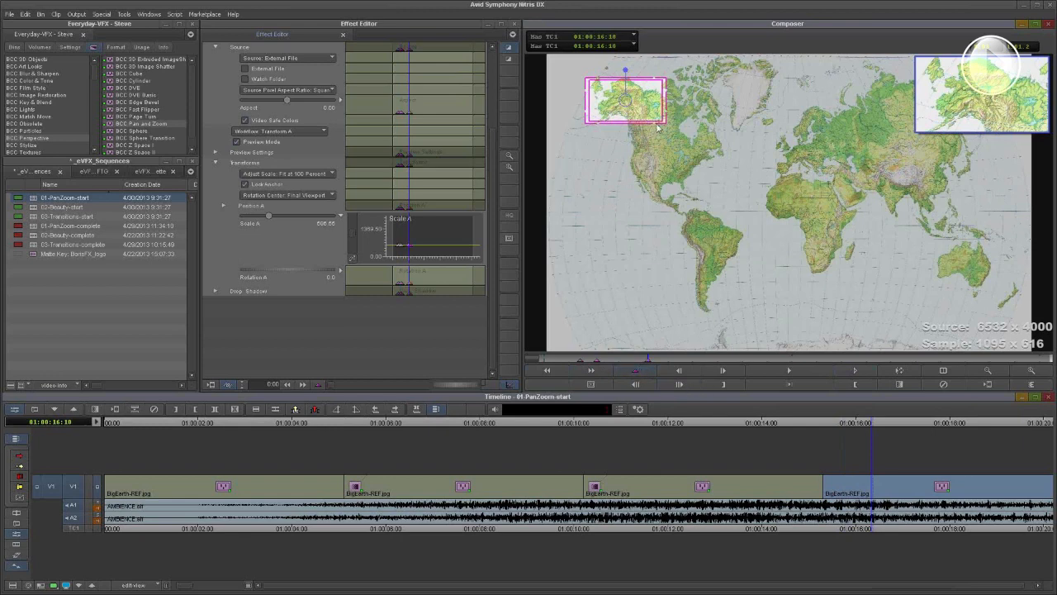
left_click_drag(623, 100, 669, 193)
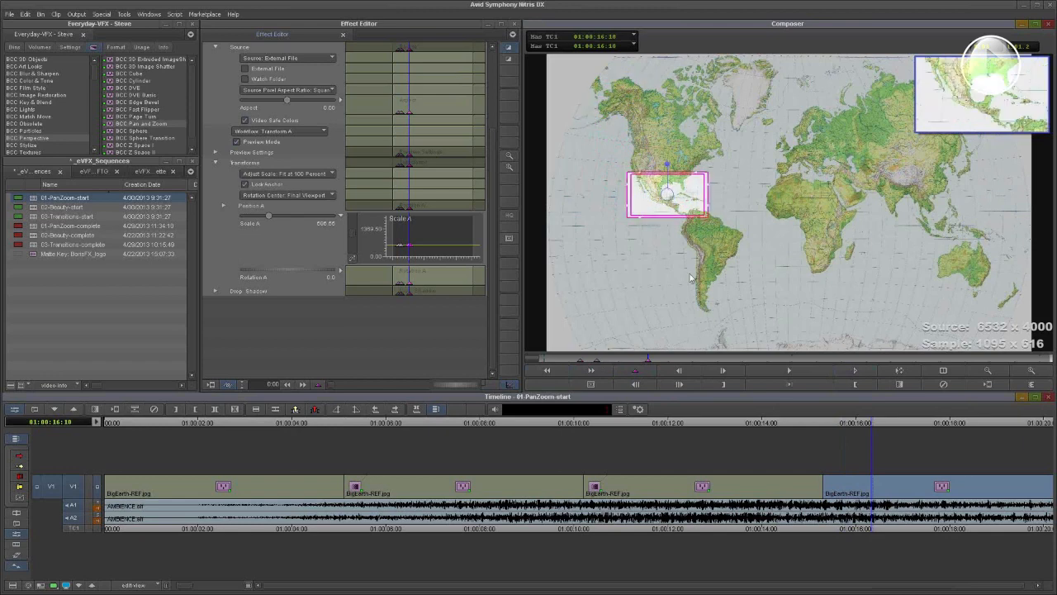
left_click(858, 372)
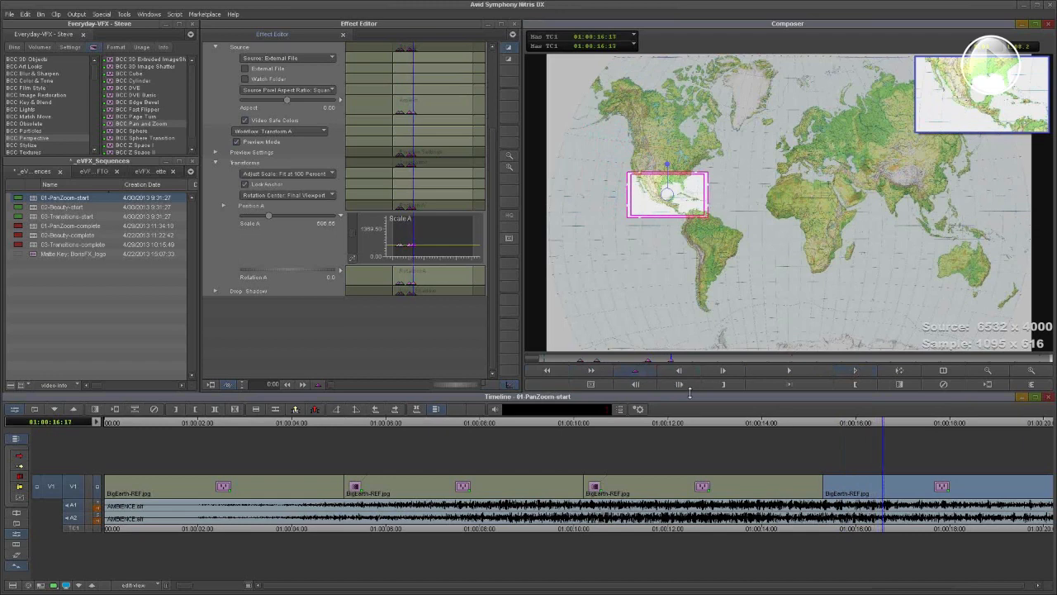
At 01:00:17:18, move the view frame over northern Africa and enlarge it to a Scale A of about 490
left_click_drag(695, 363, 773, 366)
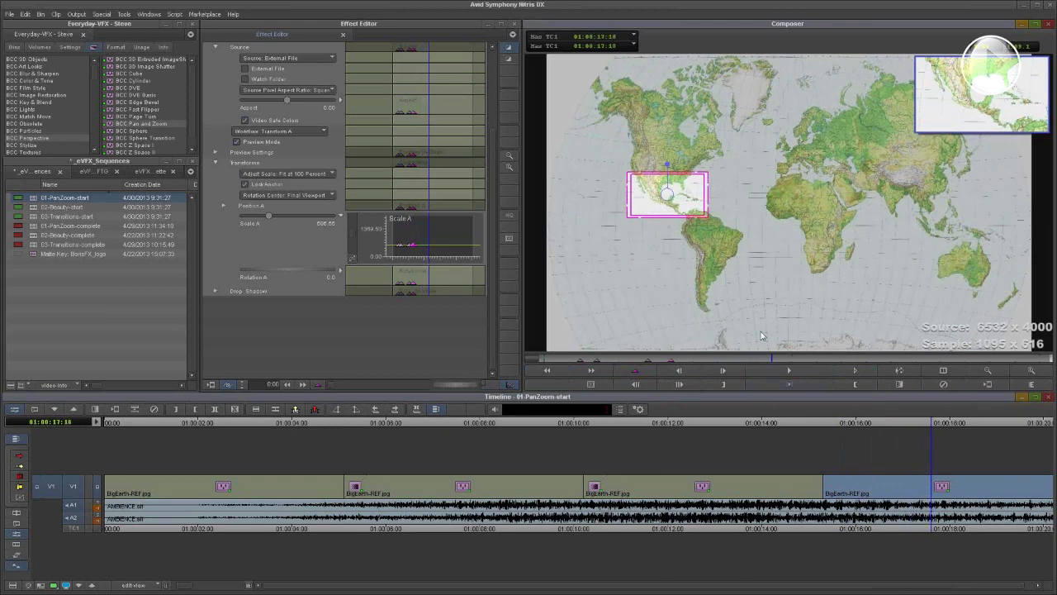
left_click(669, 195)
left_click_drag(670, 194, 862, 175)
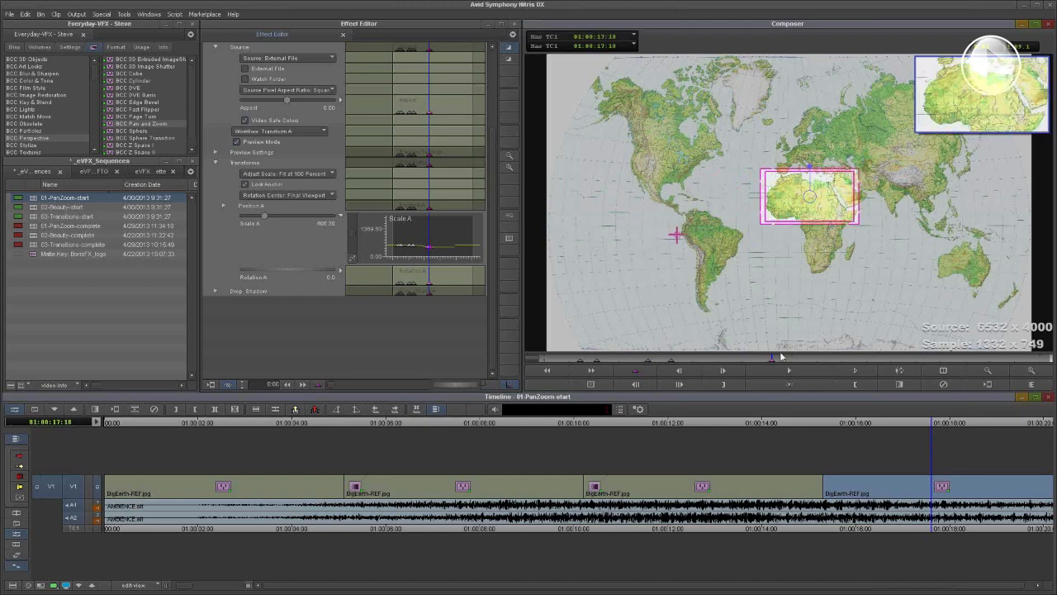
Hold the Africa framing with another keyframe, and keyframe the view frame over Europe at 01:00:18:16 with a short hold
left_click(856, 371)
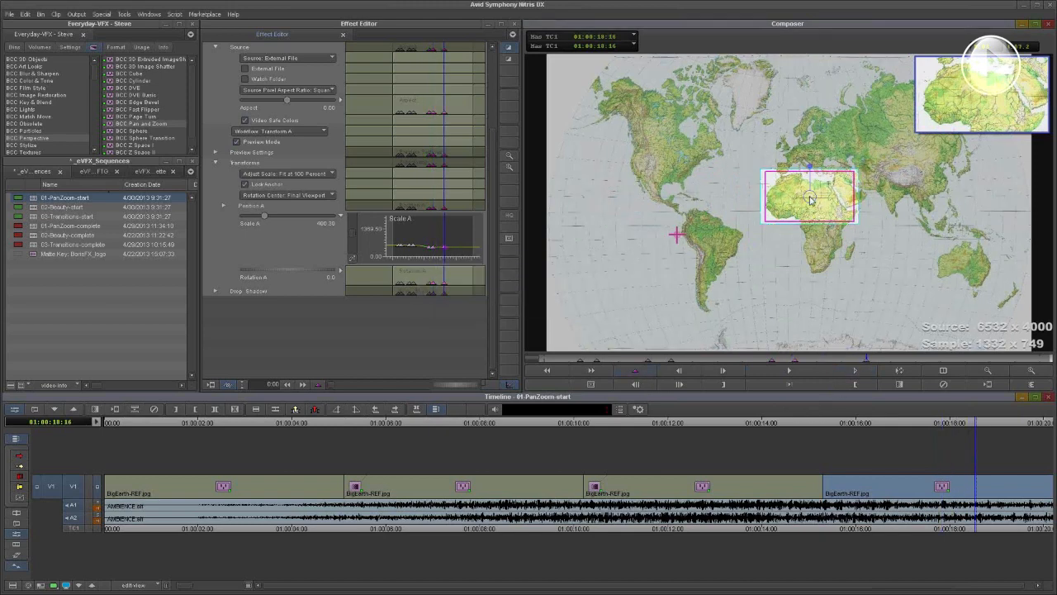
left_click_drag(810, 197, 813, 154)
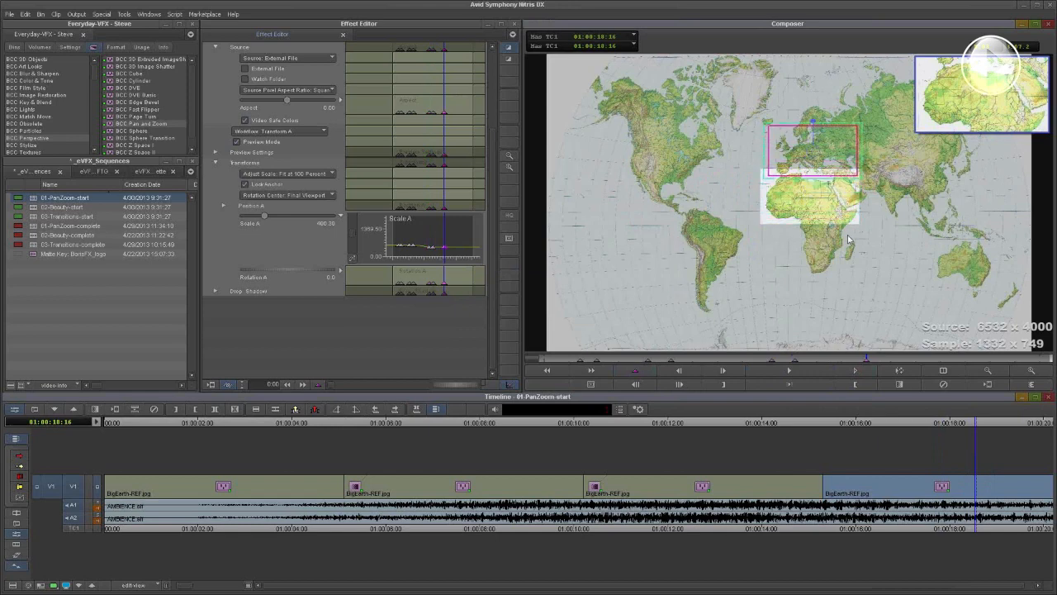
left_click(882, 360)
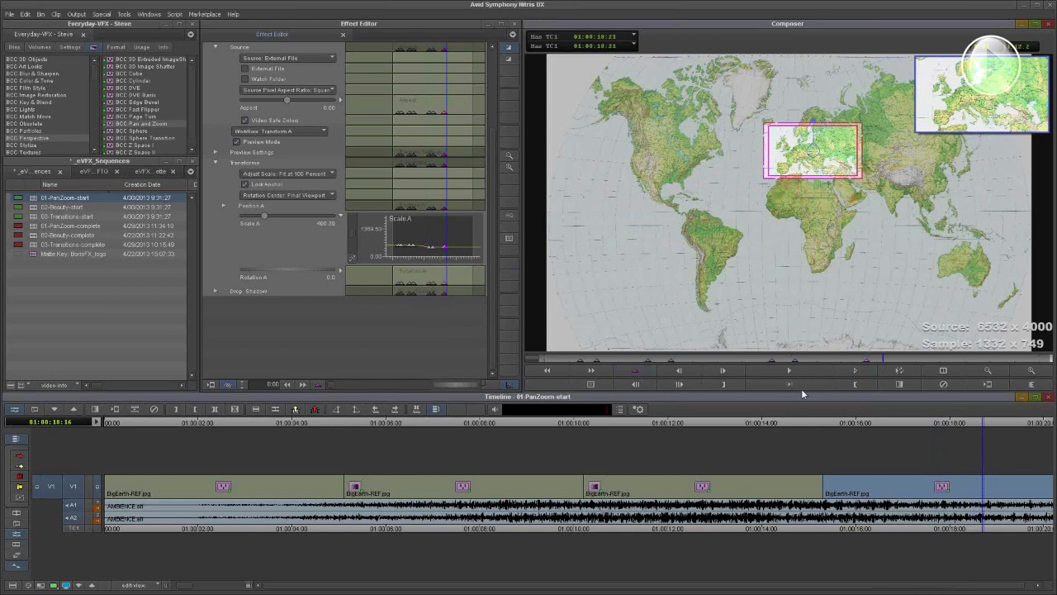
Add a keyframe at 01:00:19:11 and tighten the view frame onto the British Isles at a Scale A of about 1702
left_click(923, 358)
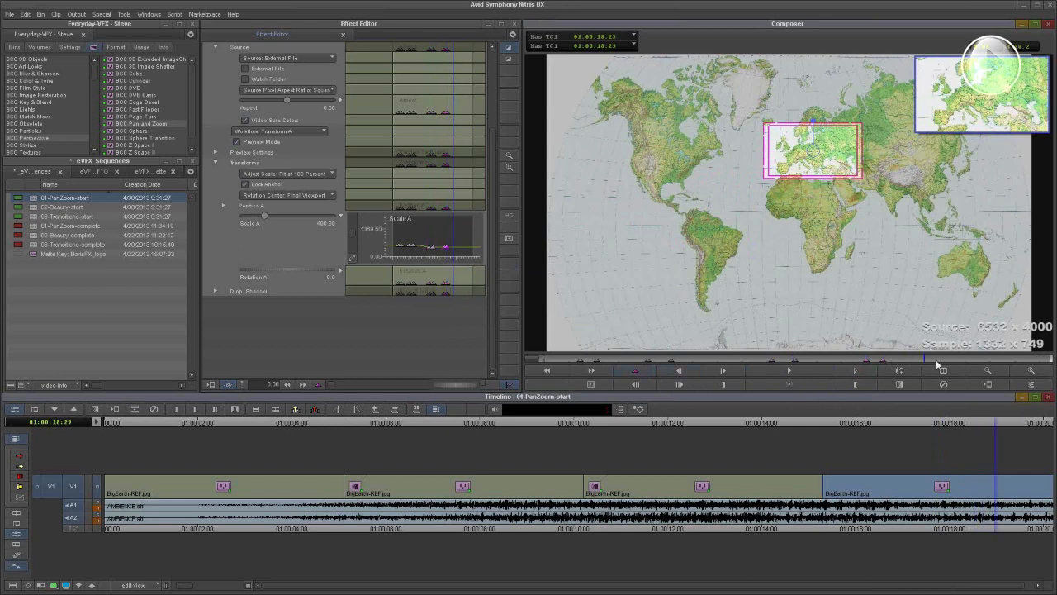
left_click(946, 360)
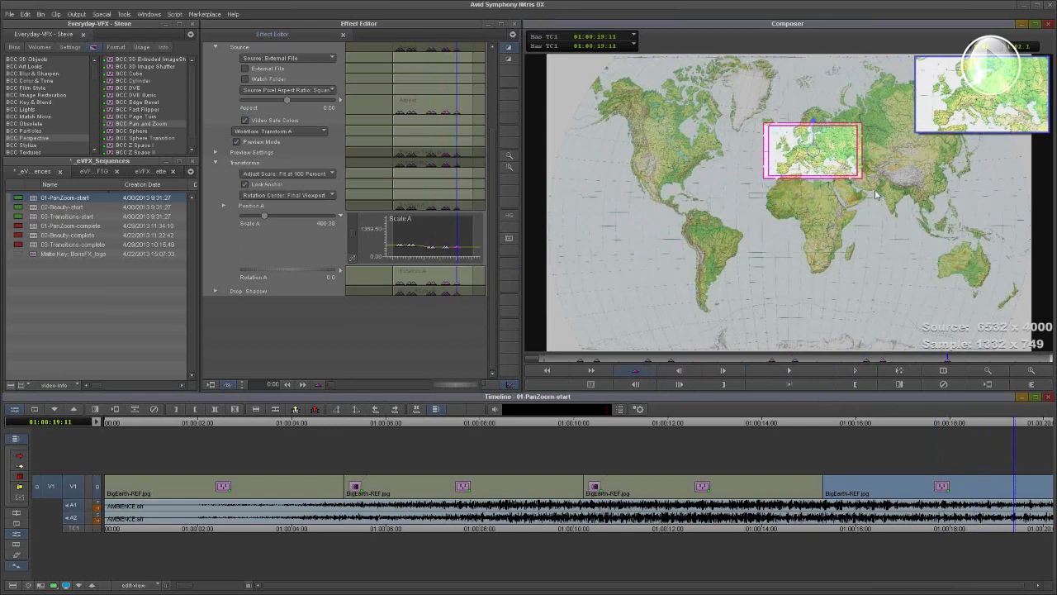
left_click_drag(851, 153, 783, 144)
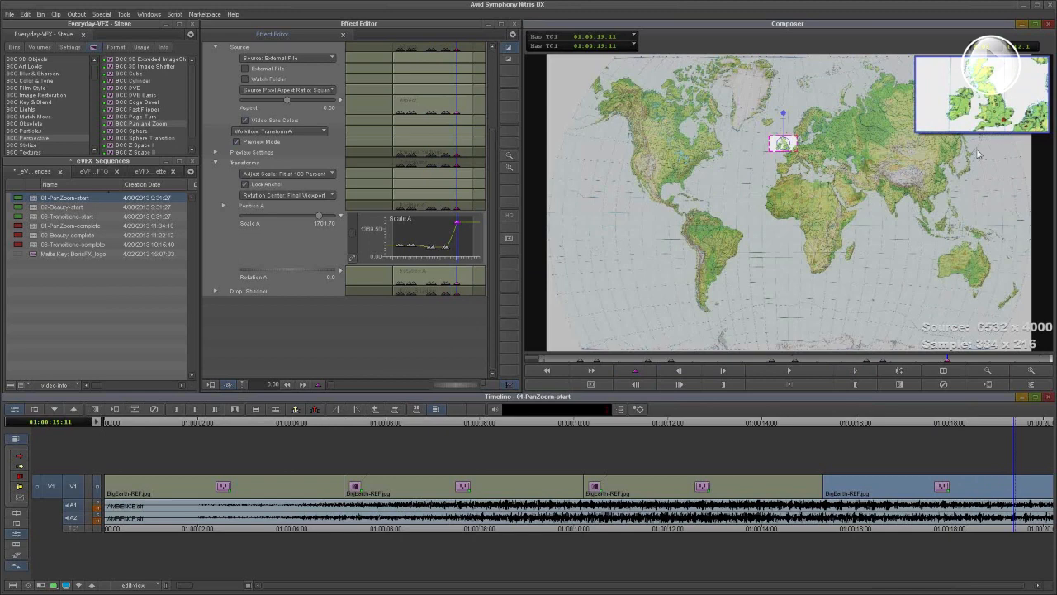
Turn off Preview Mode and scrub the fourth clip's keyframed move back to 01:00:15:11
left_click(494, 227)
scroll(488, 186, "up", 1)
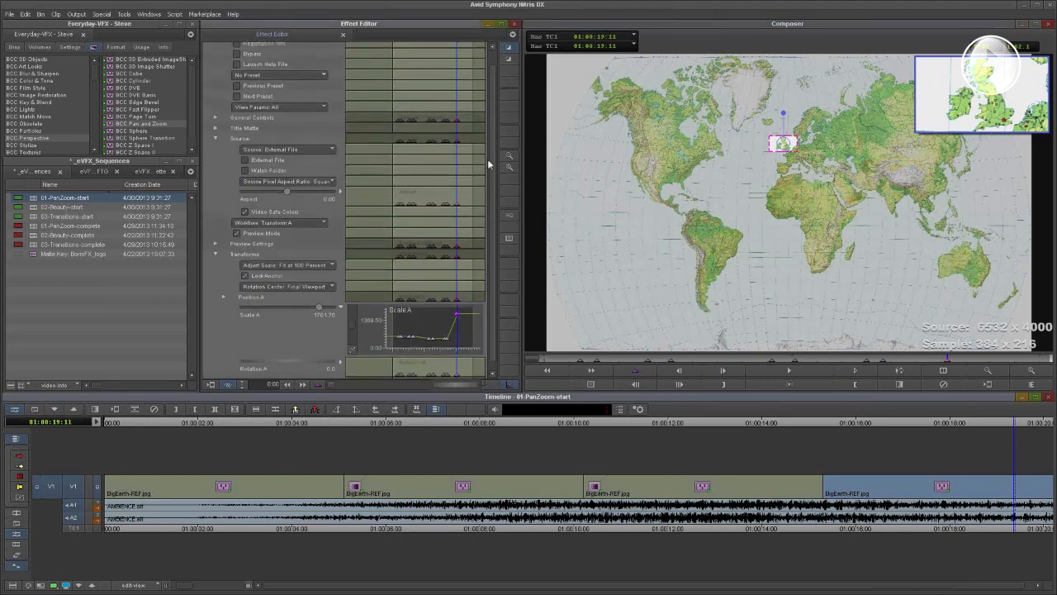
left_click(568, 335)
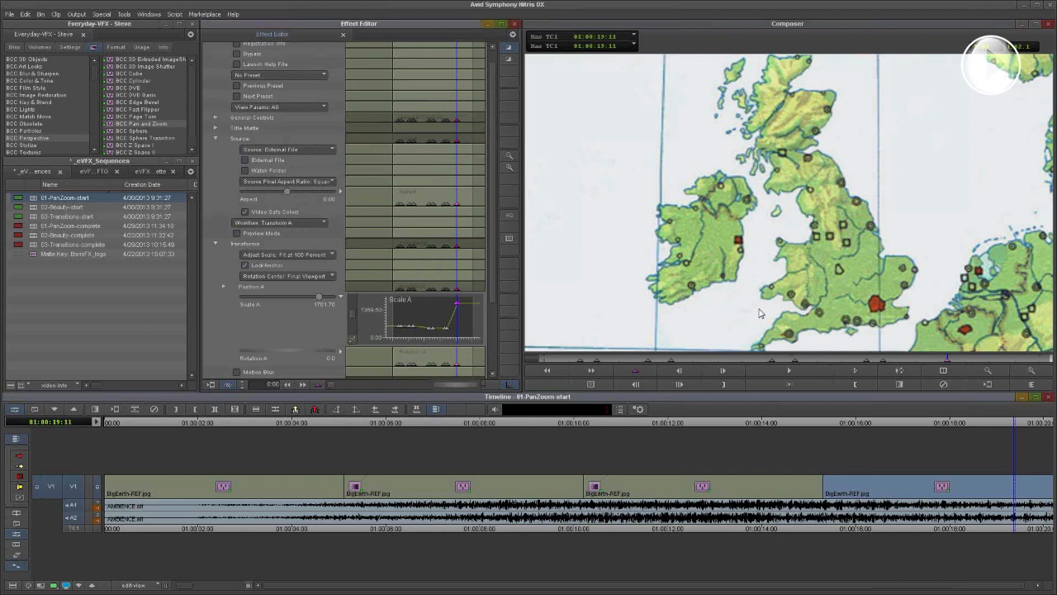
left_click(938, 364)
left_click_drag(939, 364, 551, 374)
Load the 01-PanZoom-complete sequence and play it from near its beginning to the end
left_click(35, 227)
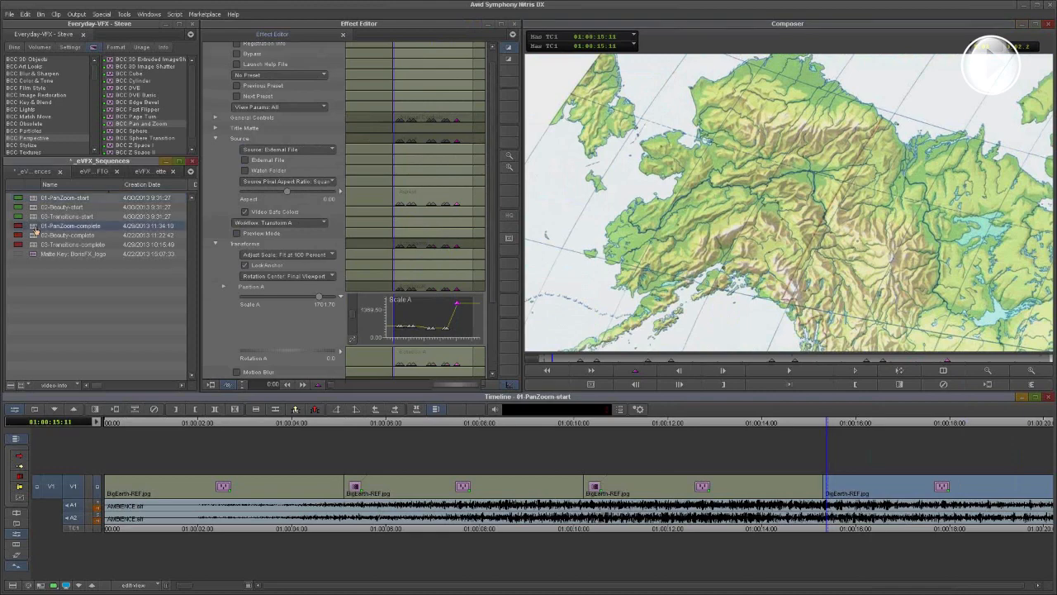
double_click(36, 228)
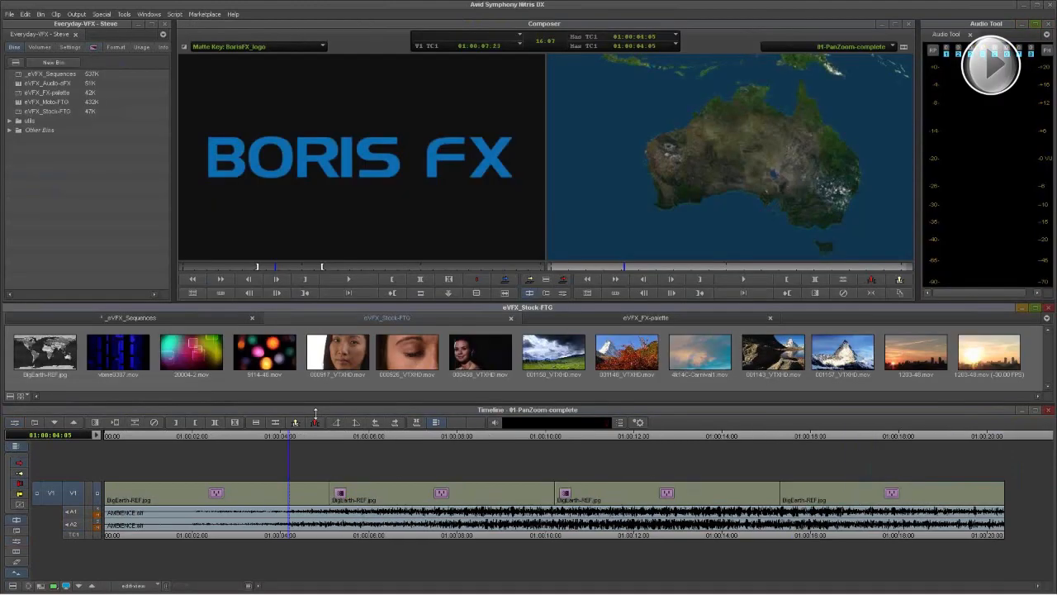
left_click(150, 533)
key("space")
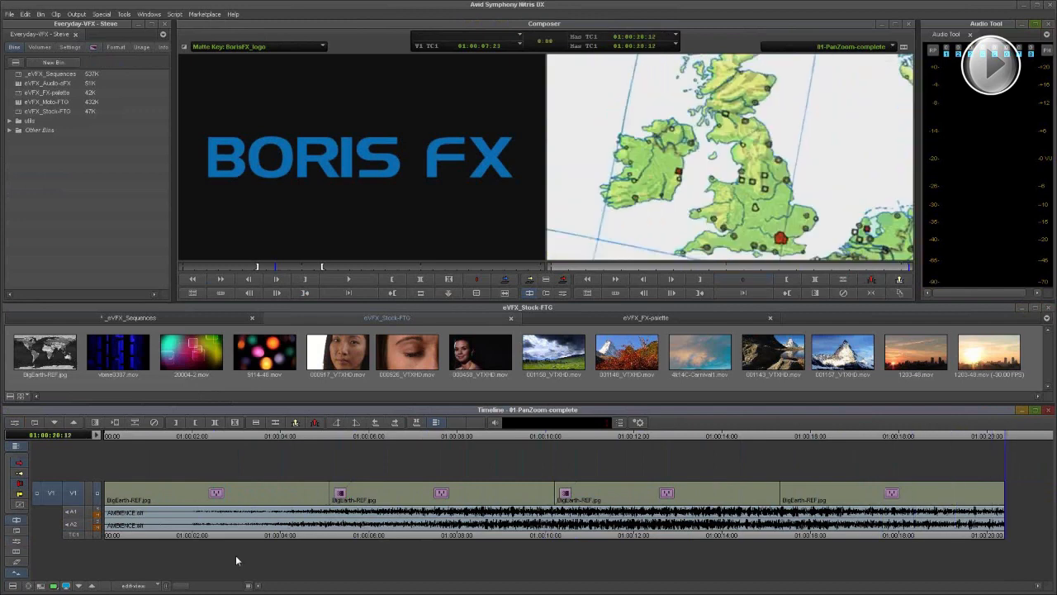
Show the effect settings of the completed sequence's fourth clip, parked at 01:00:17:19
left_click(892, 494)
left_click(885, 535)
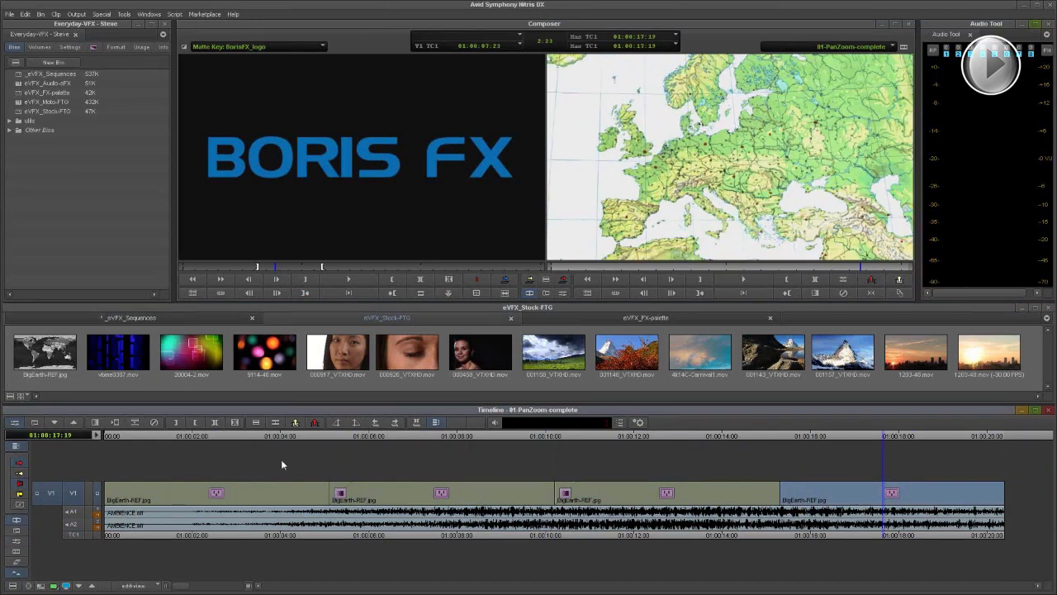
key("ctrl+8")
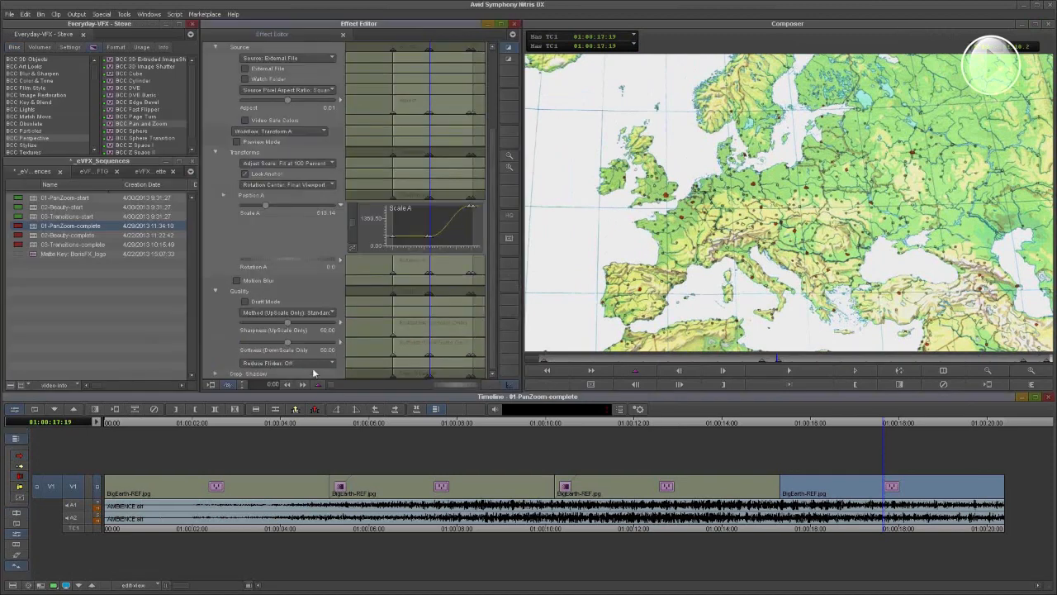
Show the available Reduce Flicker options for the fourth clip's Pan and Zoom effect
left_click(312, 364)
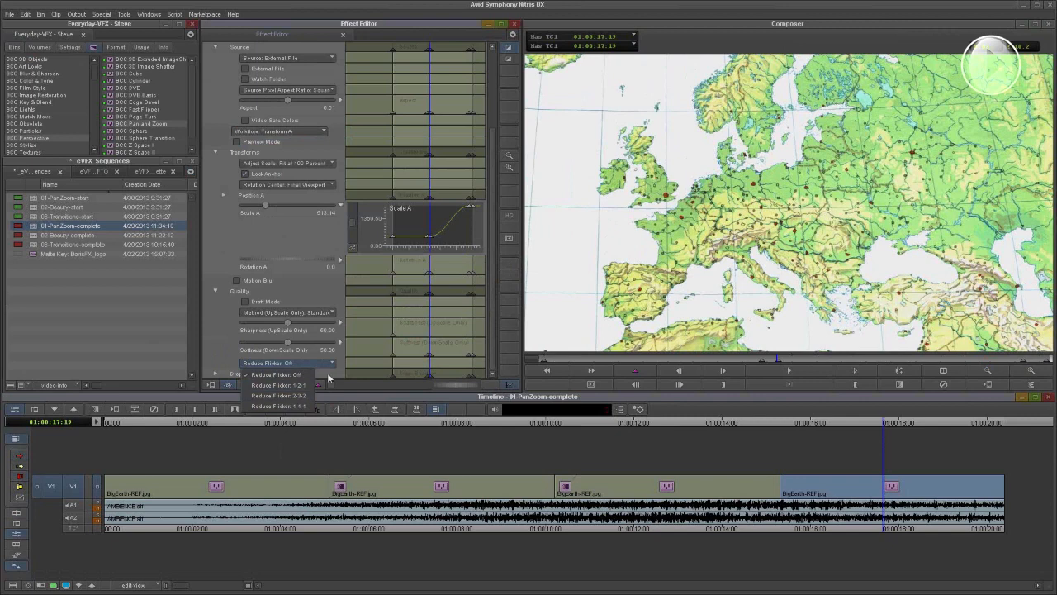
left_click(334, 377)
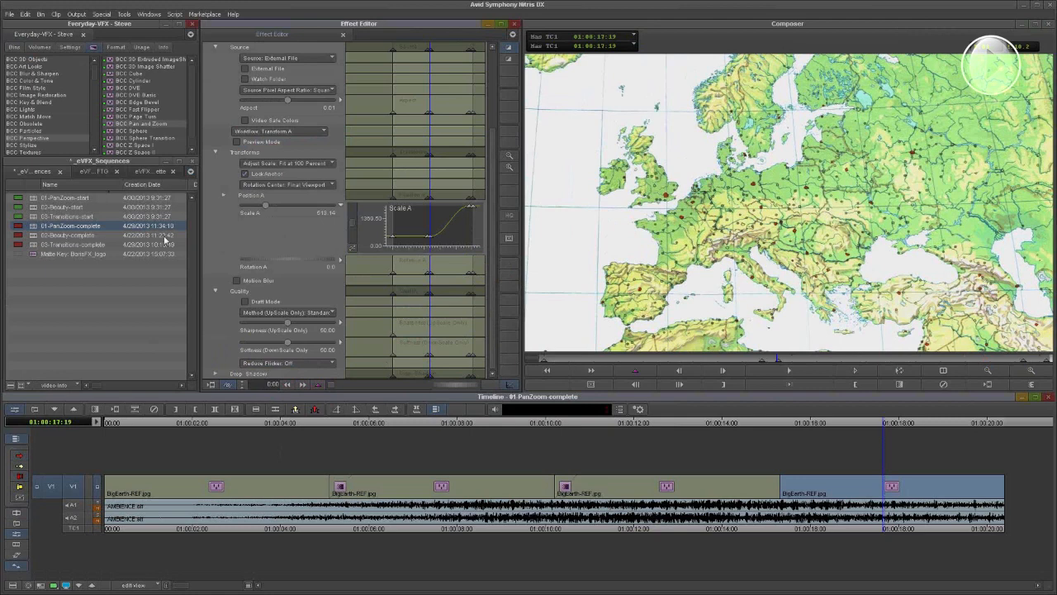
Return to the source/record editing workspace with the 01-PanZoom-start sequence and scrub its first two clips to 01:00:06:21
left_click(35, 200)
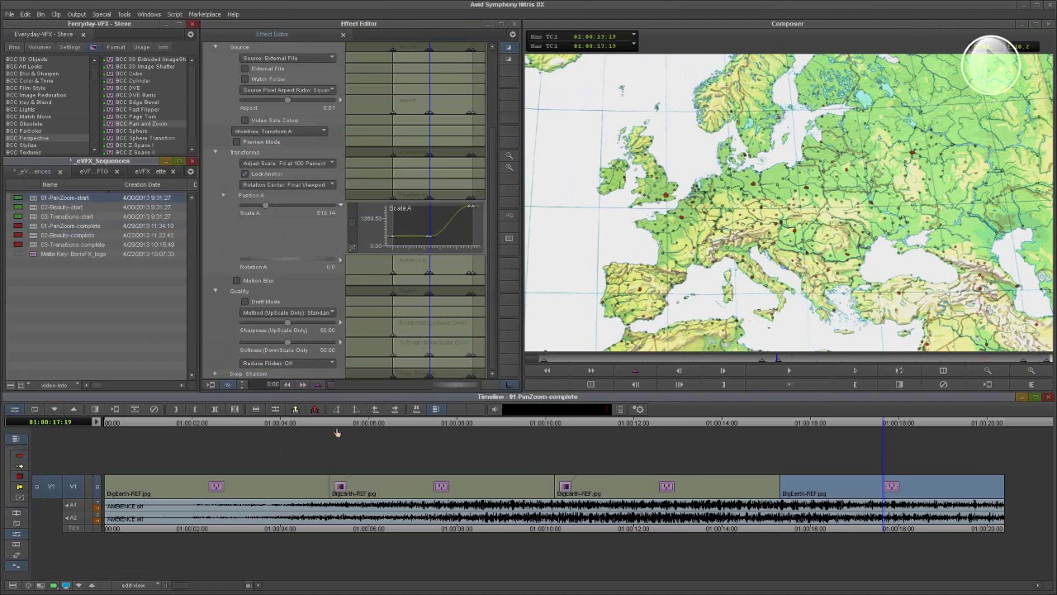
key("F5")
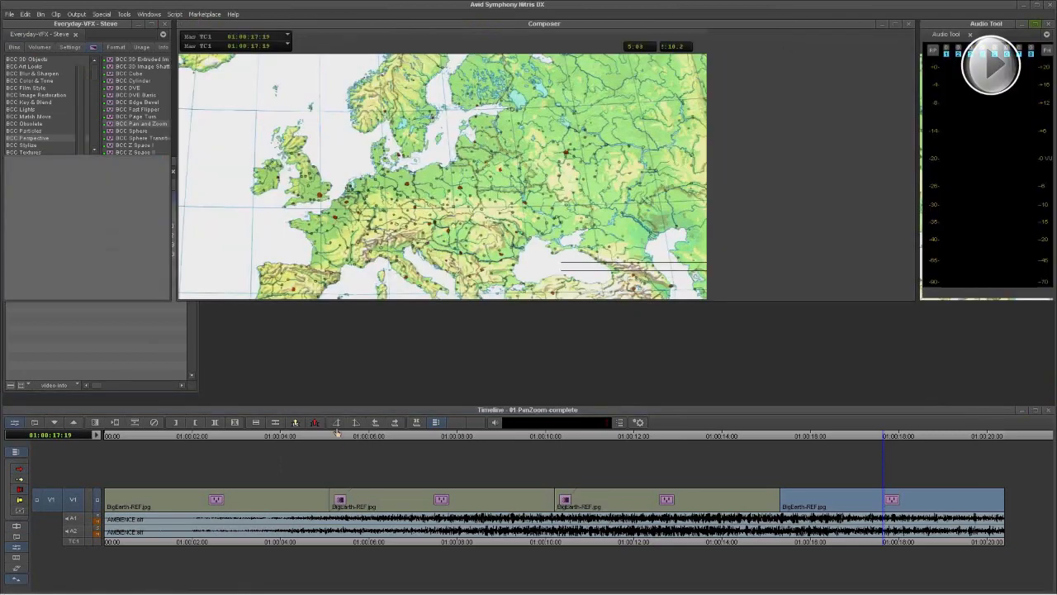
key("F4")
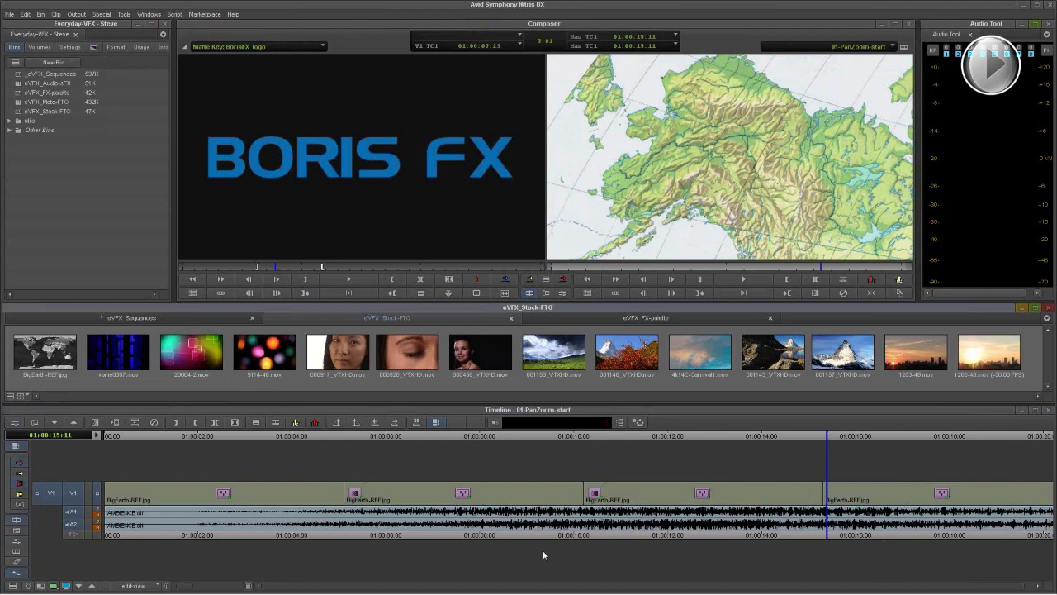
left_click(284, 536)
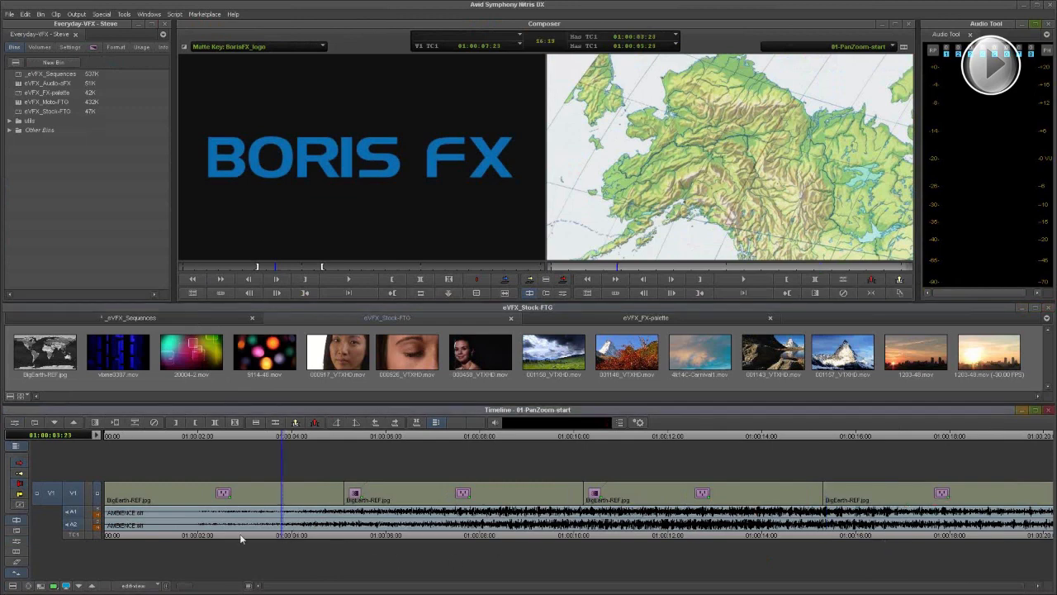
left_click_drag(241, 535, 419, 539)
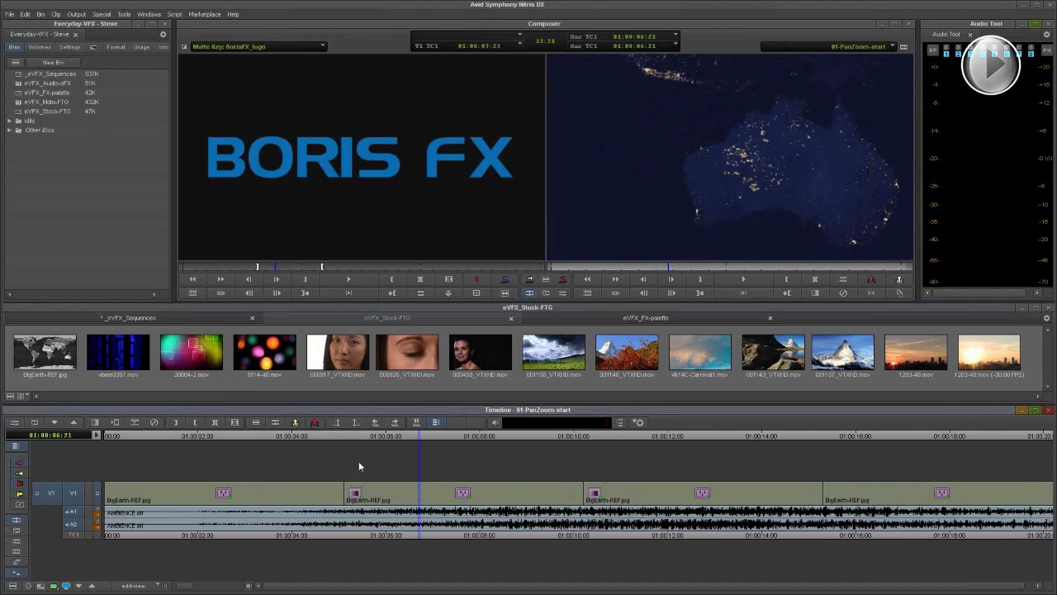
Load the 02-Beauty-start sequence and scrub through its three face clips, parking at 01:00:02:12
left_click(191, 318)
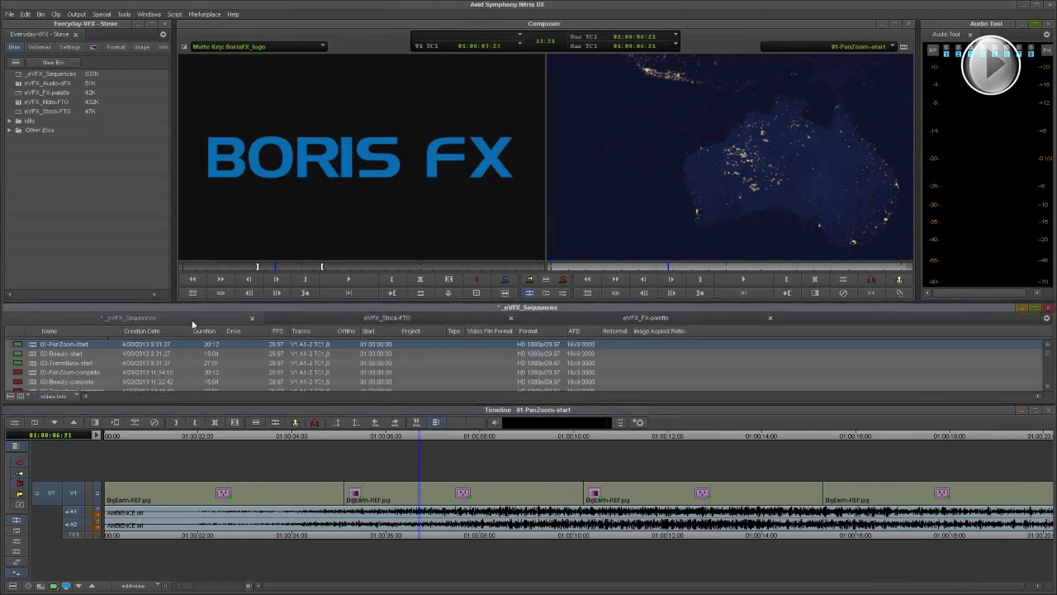
double_click(31, 354)
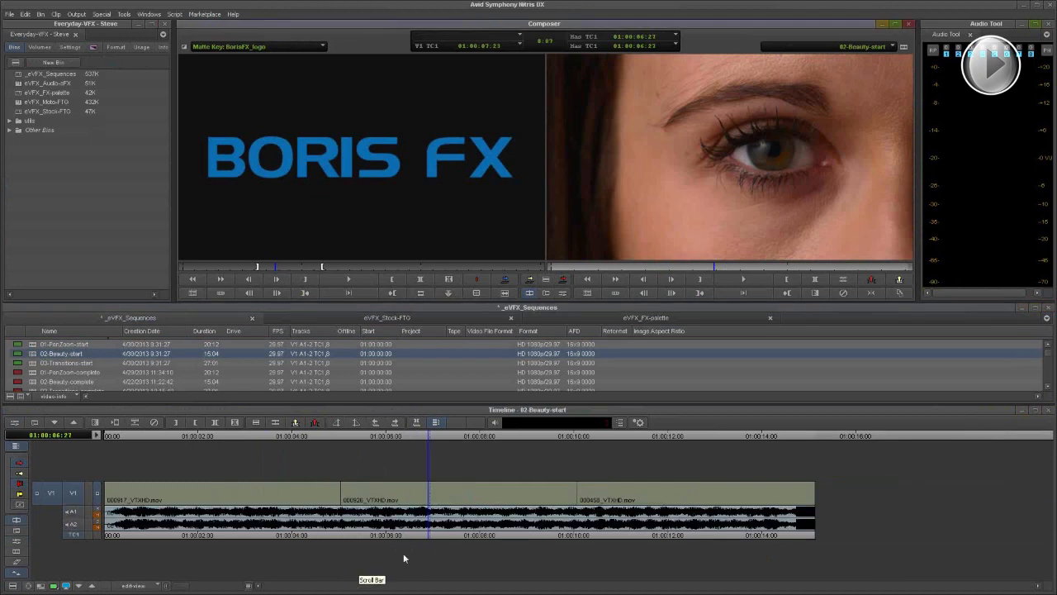
left_click(419, 534)
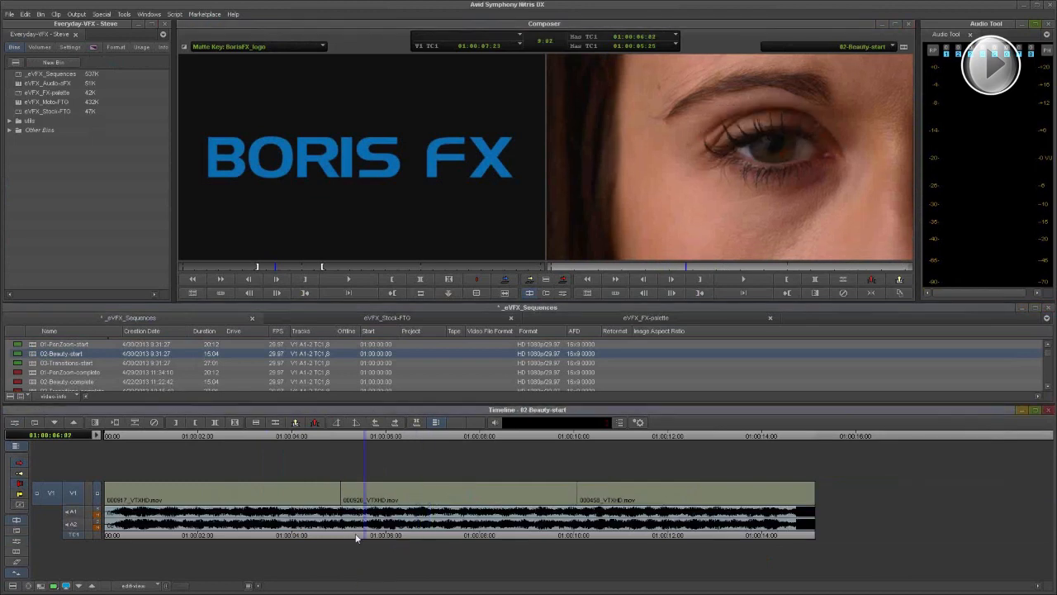
left_click(263, 534)
key("space")
left_click(487, 535)
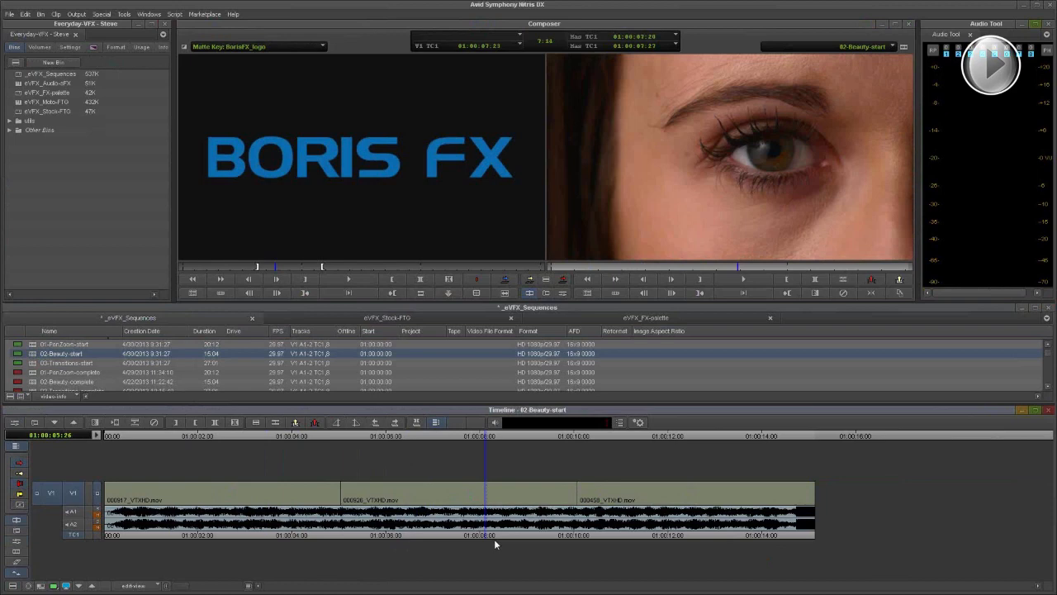
left_click(705, 537)
left_click(676, 537)
left_click(472, 535)
left_click(405, 535)
left_click(217, 534)
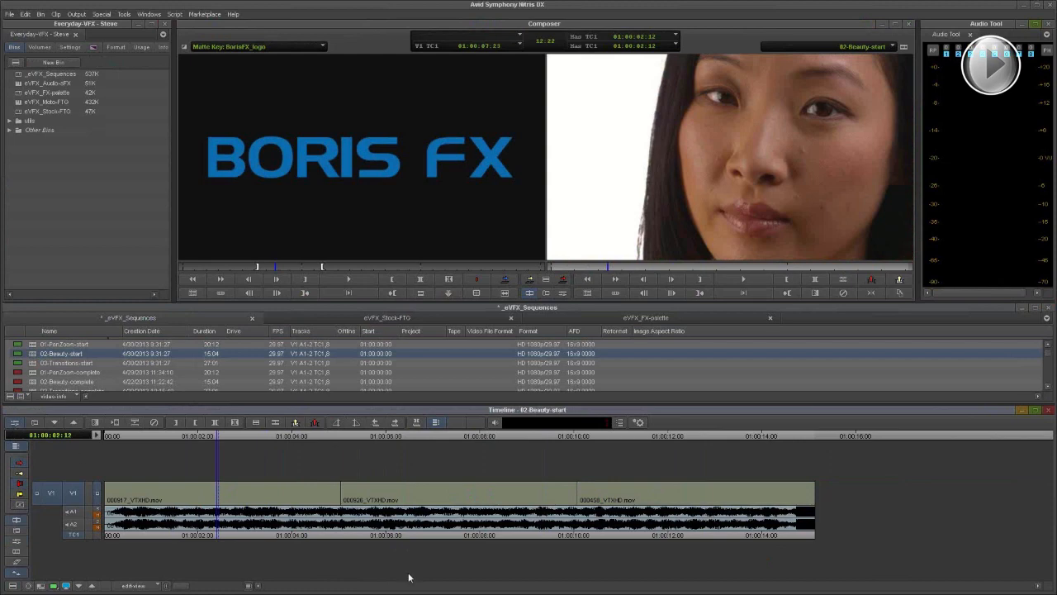
In the effects-editing workspace, park at 01:00:02:21 and apply BCC Smooth Tone from BCC Image Restoration to the first clip
key("shift+F10")
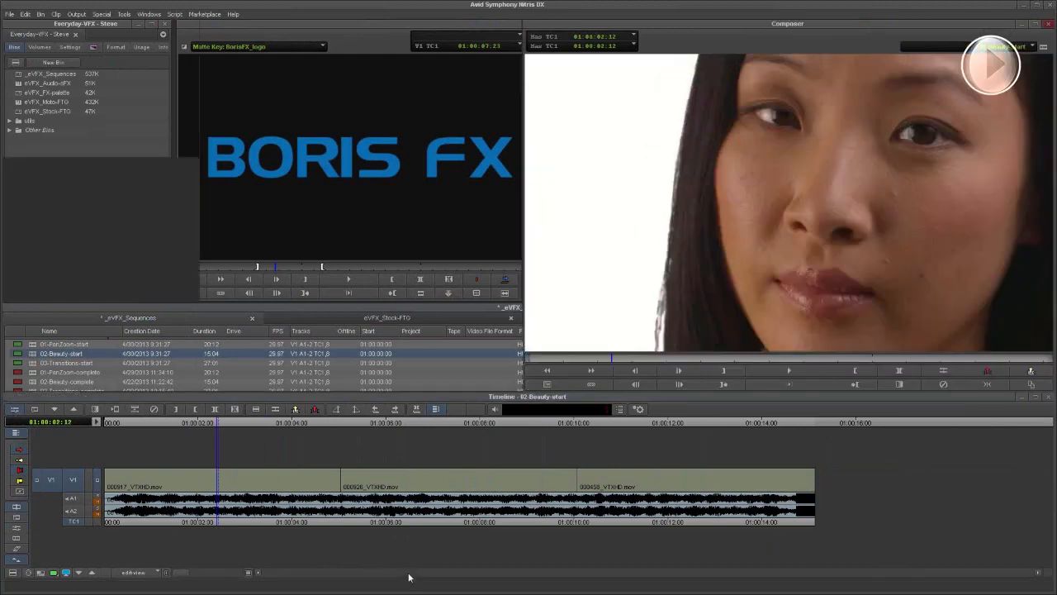
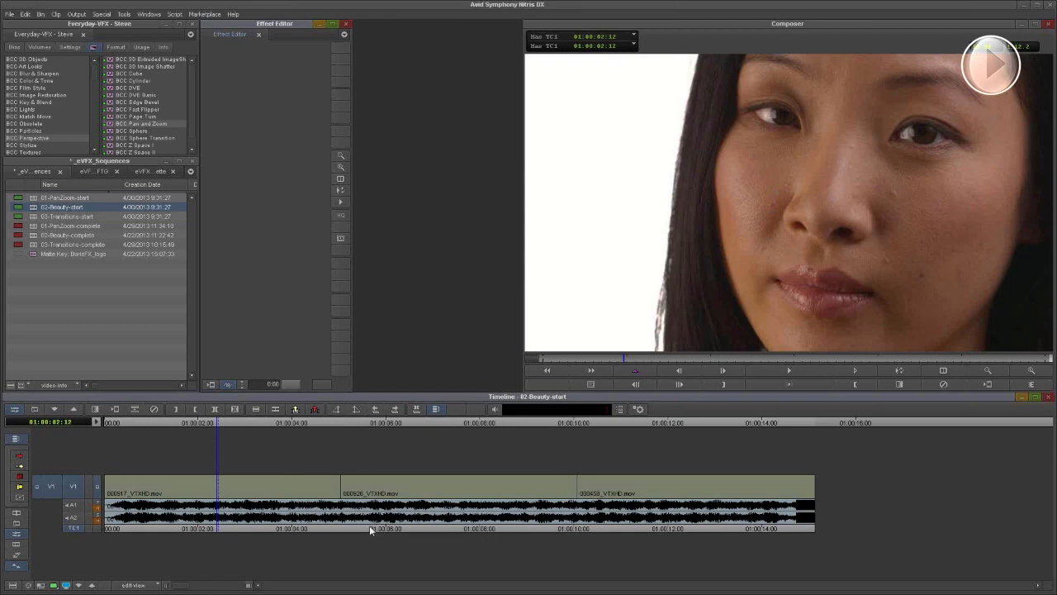
left_click(413, 529)
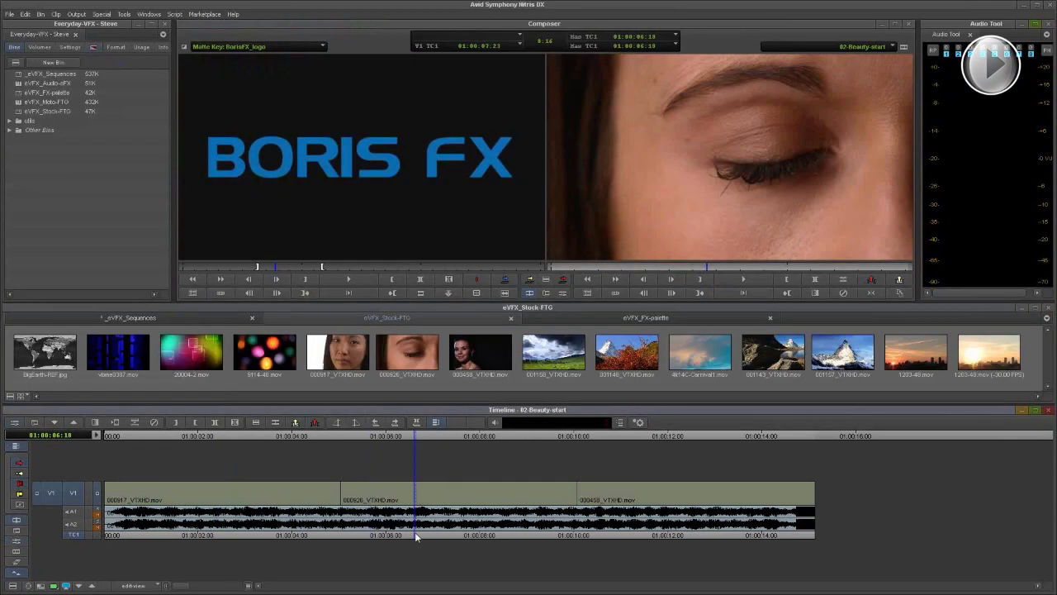
left_click_drag(415, 537, 231, 537)
key("shift+F10")
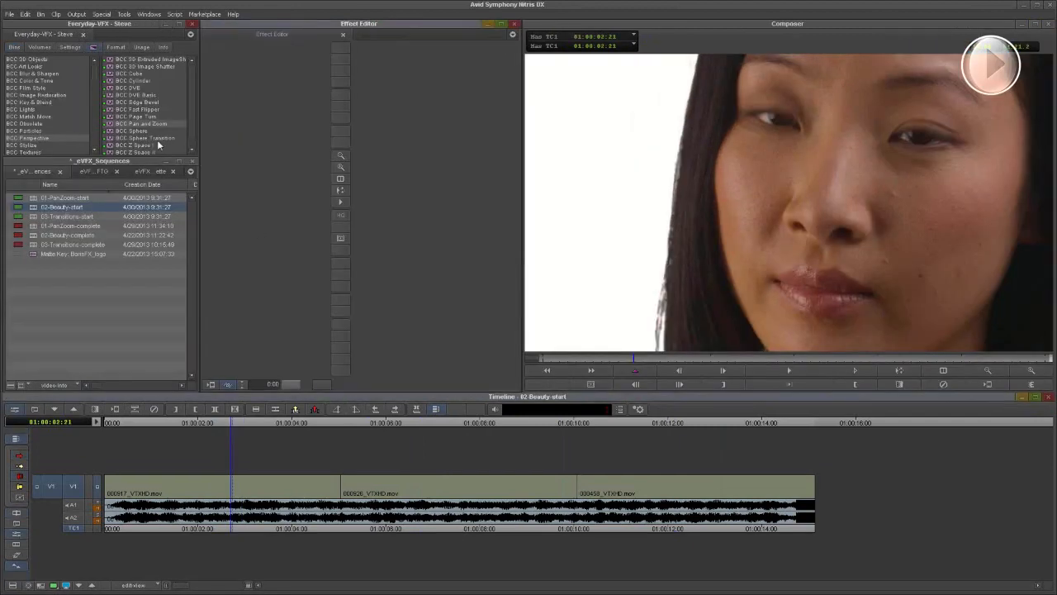
left_click(52, 95)
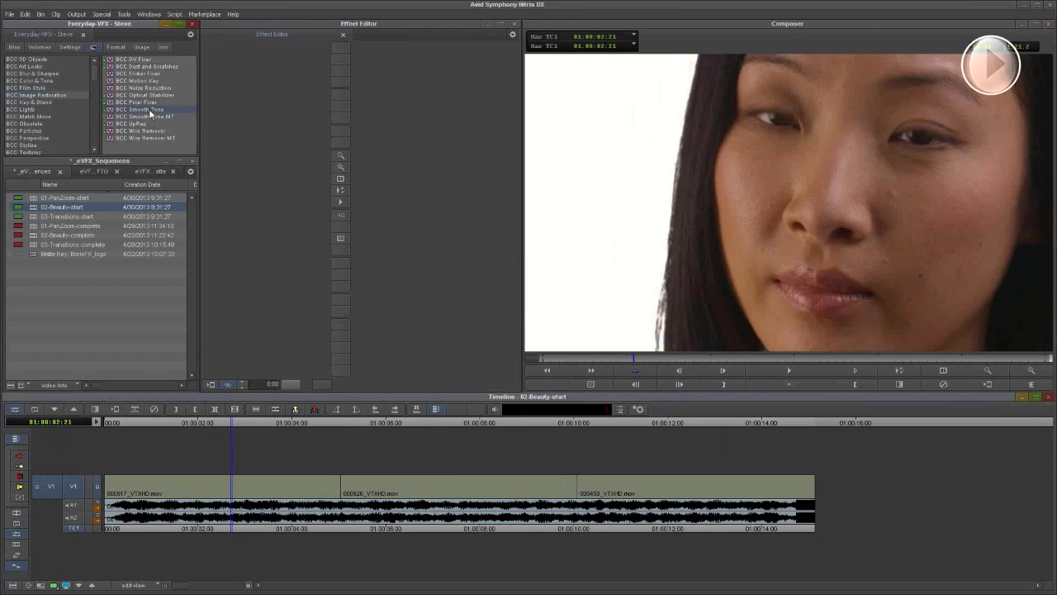
left_click_drag(151, 114, 247, 492)
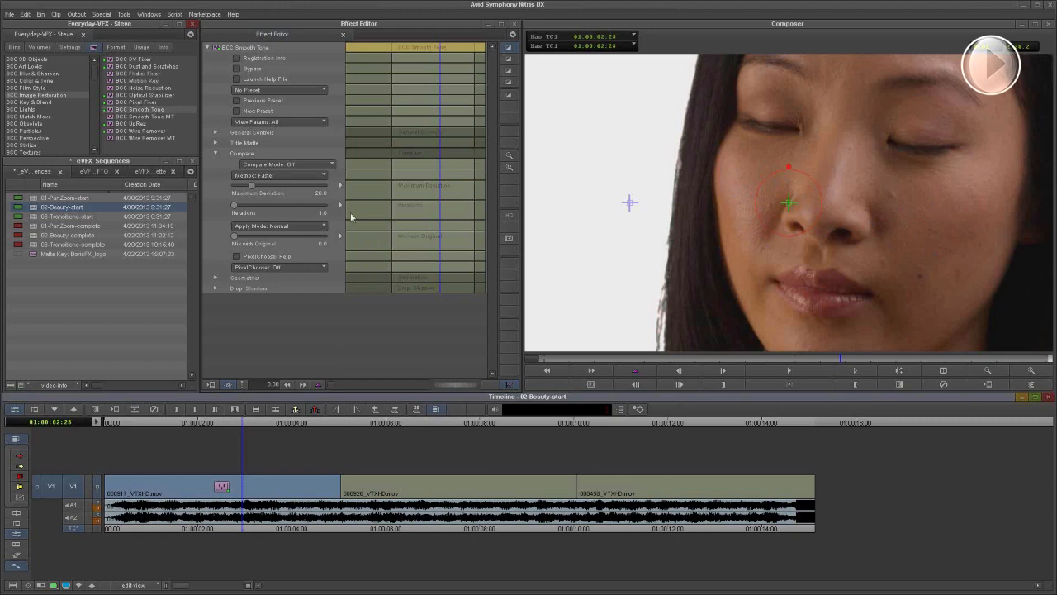
Set the Smooth Tone effect's Method to Smoother, Radius X to 5.5 and Iterations to 2.0
left_click(272, 176)
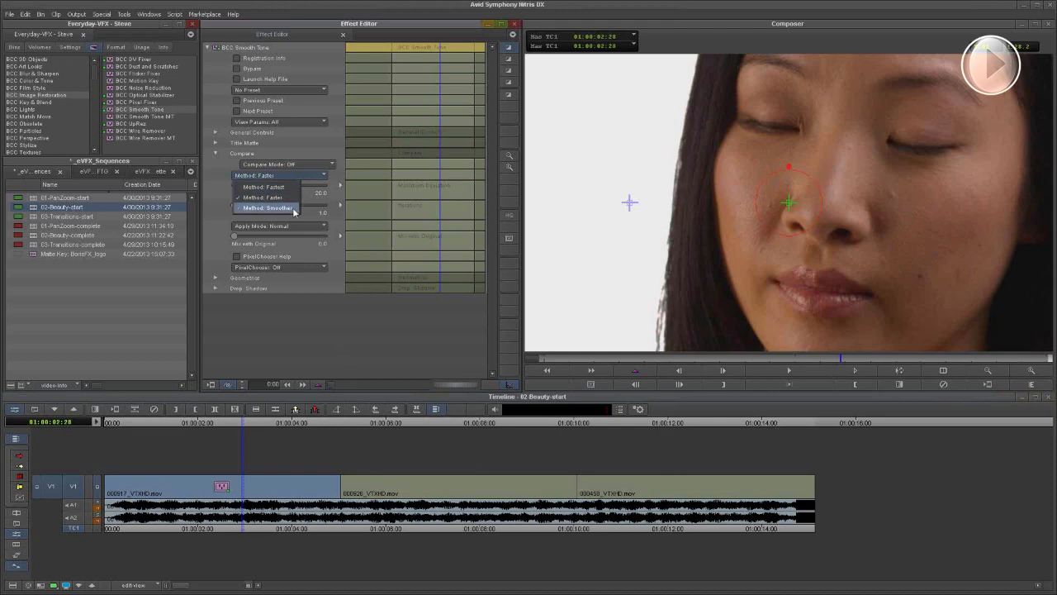
left_click(277, 208)
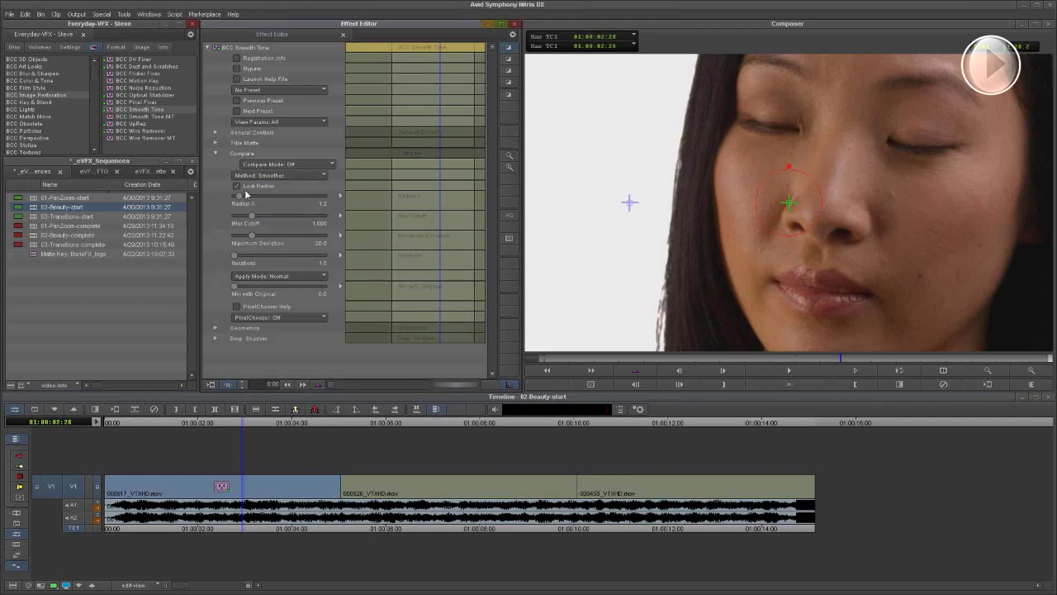
left_click_drag(240, 199, 258, 202)
key("Right")
Set the Smooth Tone Compare Mode to Compare and move the wipe line across the nose to a Wipe/Slide of about 59
left_click(320, 166)
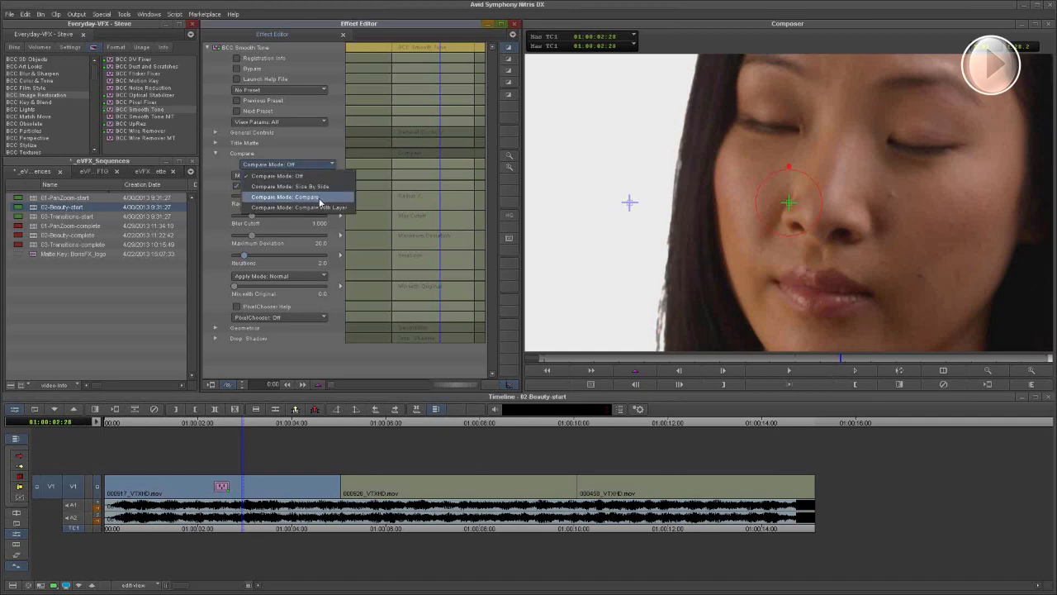
key("Return")
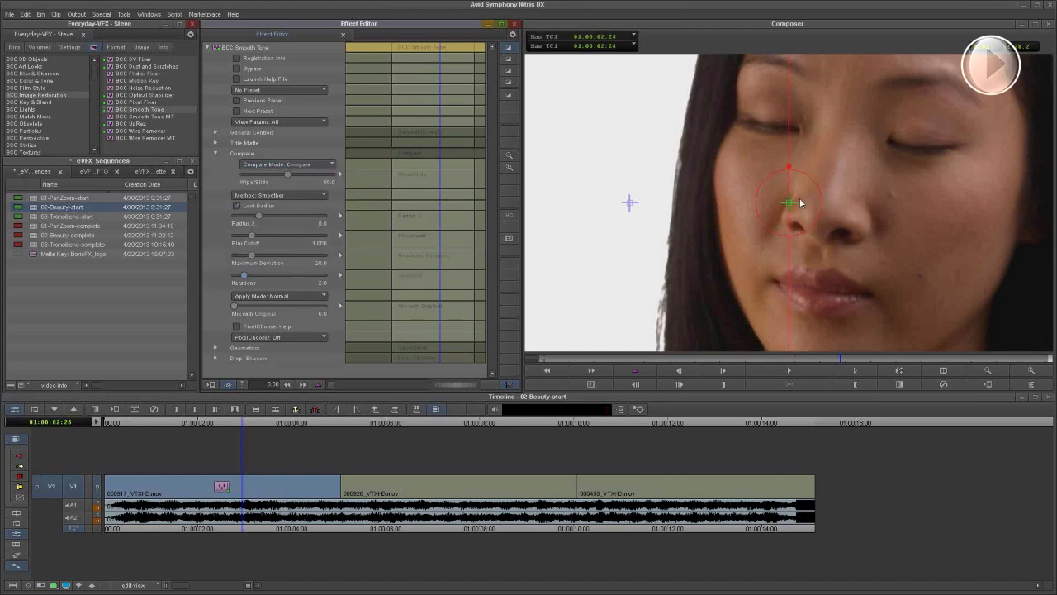
left_click_drag(790, 150, 839, 164)
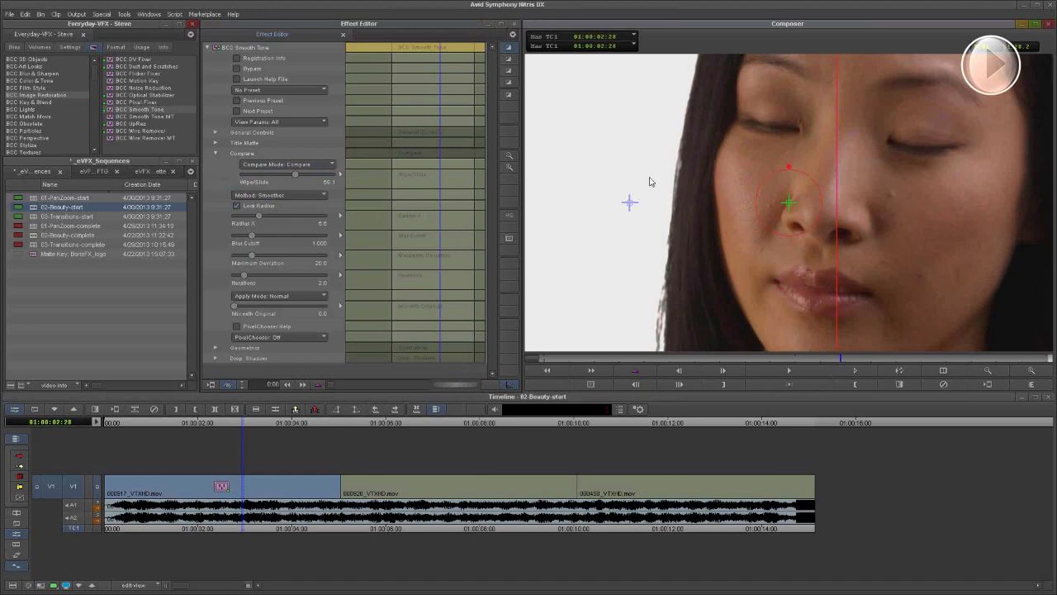
Set the Smooth Tone compare mode to Side By Side, with Wipe/Slide at about 48 and Right Offset at -22.5
left_click(309, 165)
left_click(330, 188)
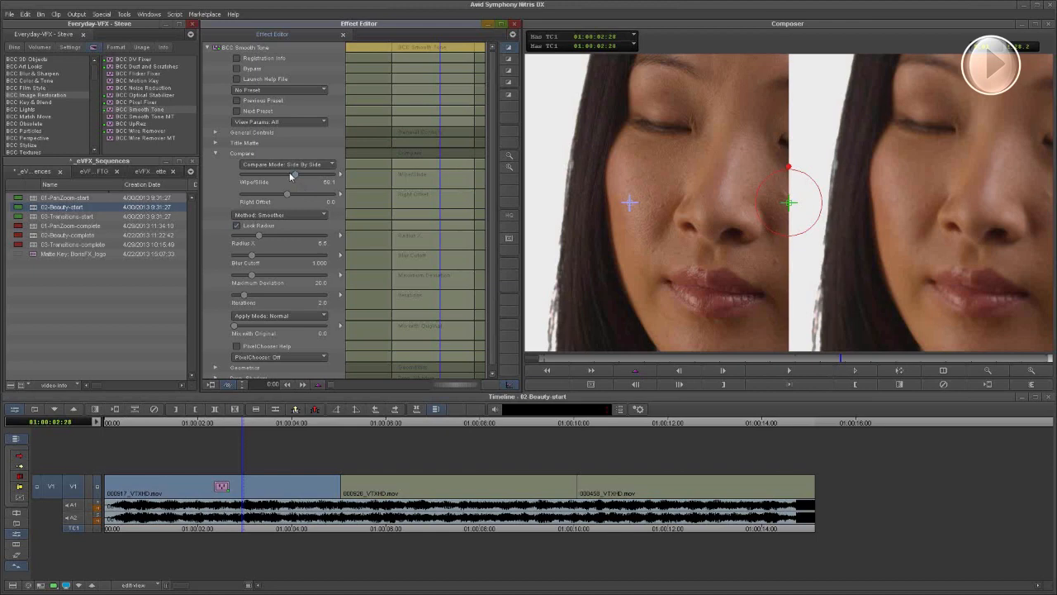
left_click_drag(288, 177, 295, 196)
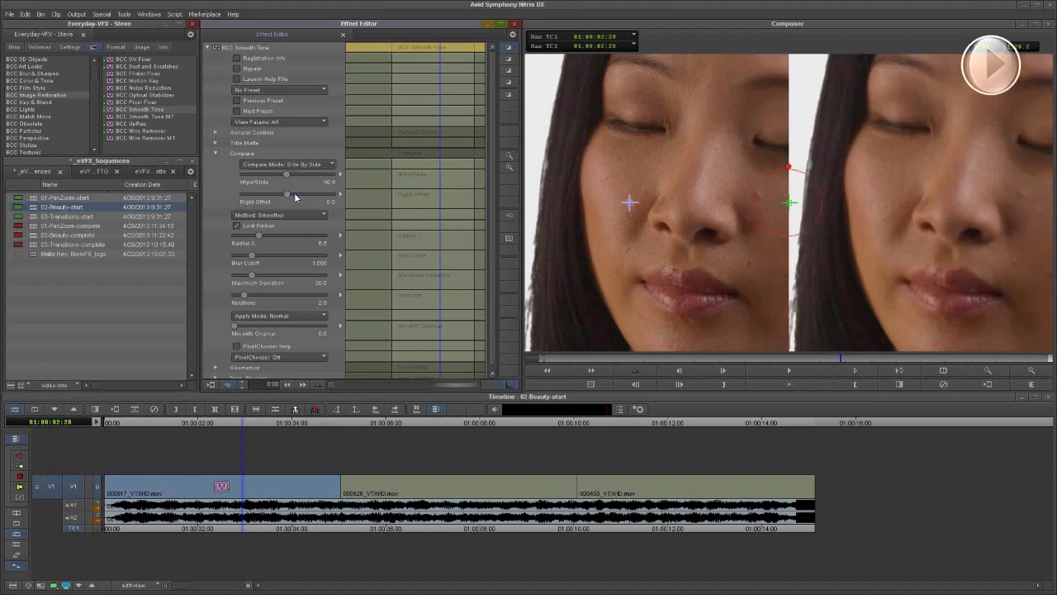
left_click(298, 194)
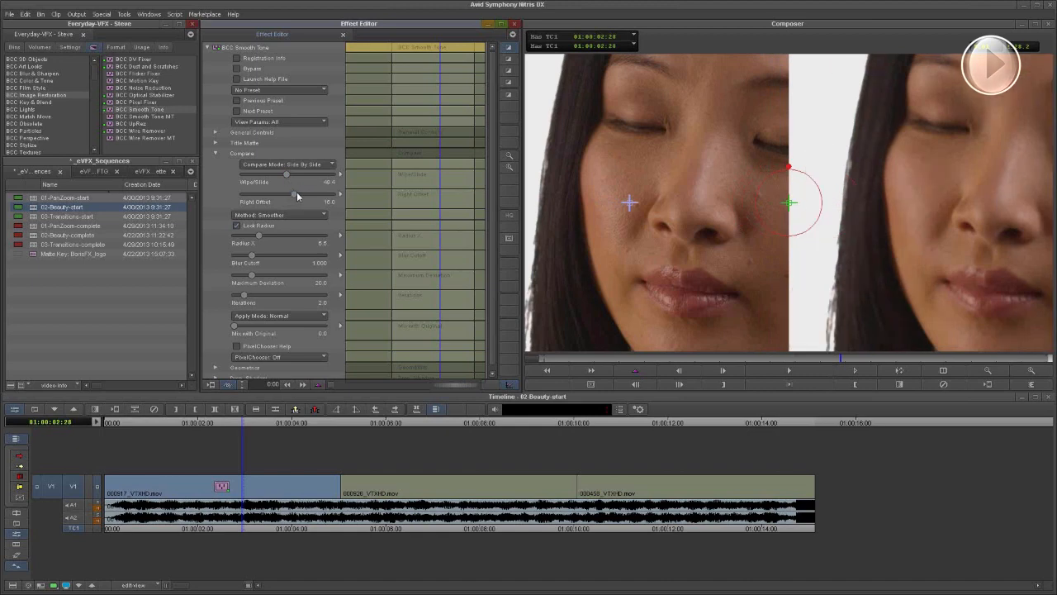
left_click(297, 194)
left_click_drag(284, 195, 276, 196)
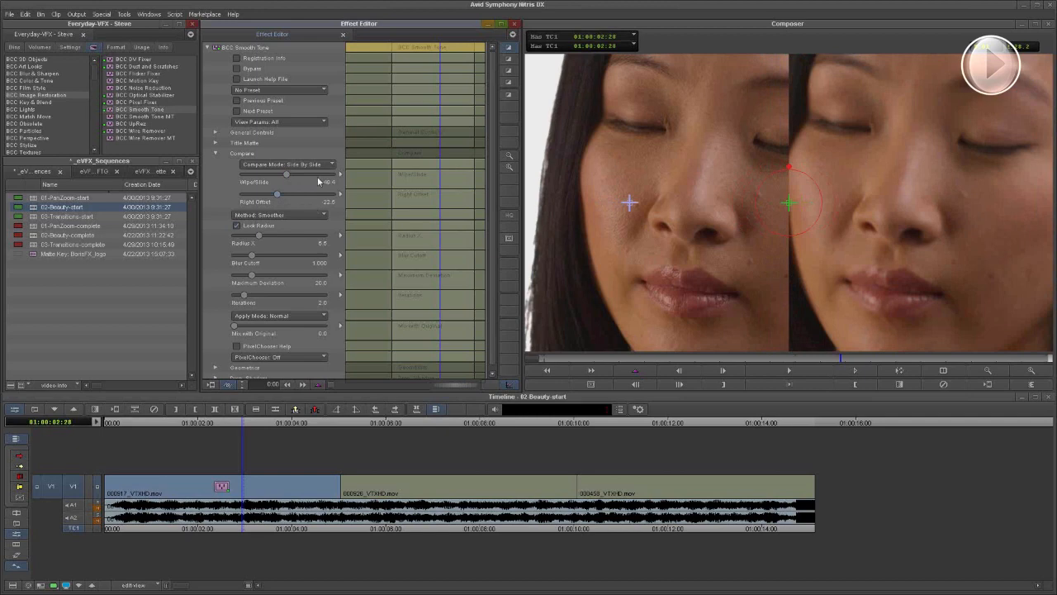
Turn the compare mode off and move the playhead back to 01:00:02:11, where the eyes are open
left_click(303, 169)
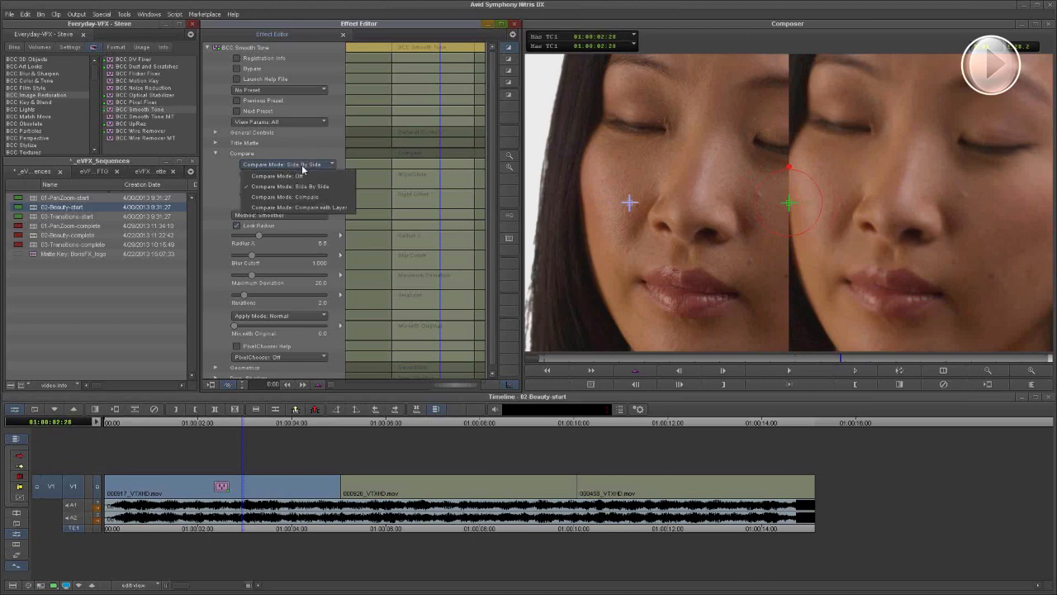
left_click(309, 177)
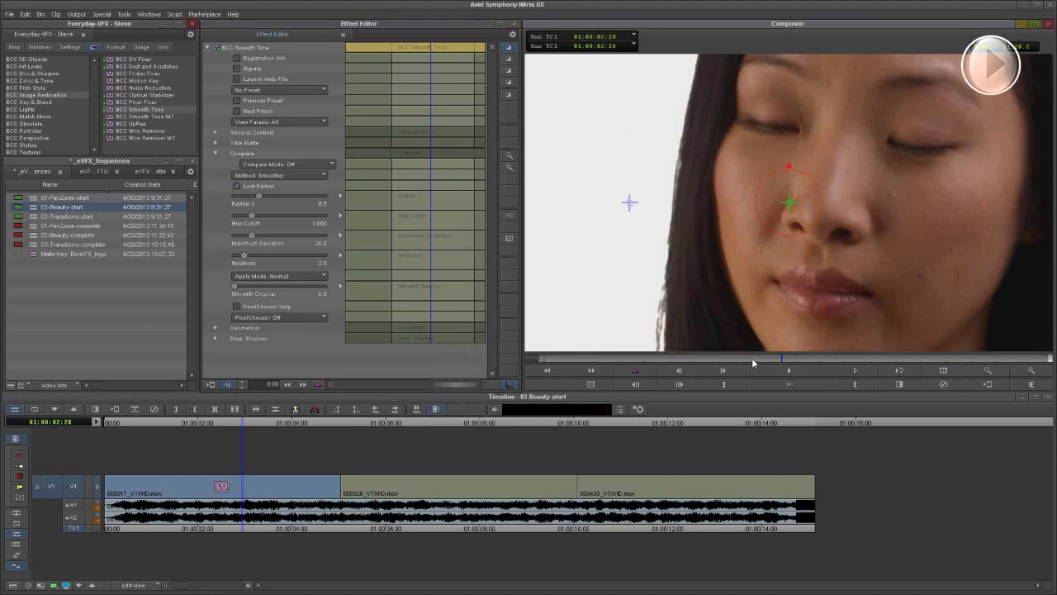
key("j")
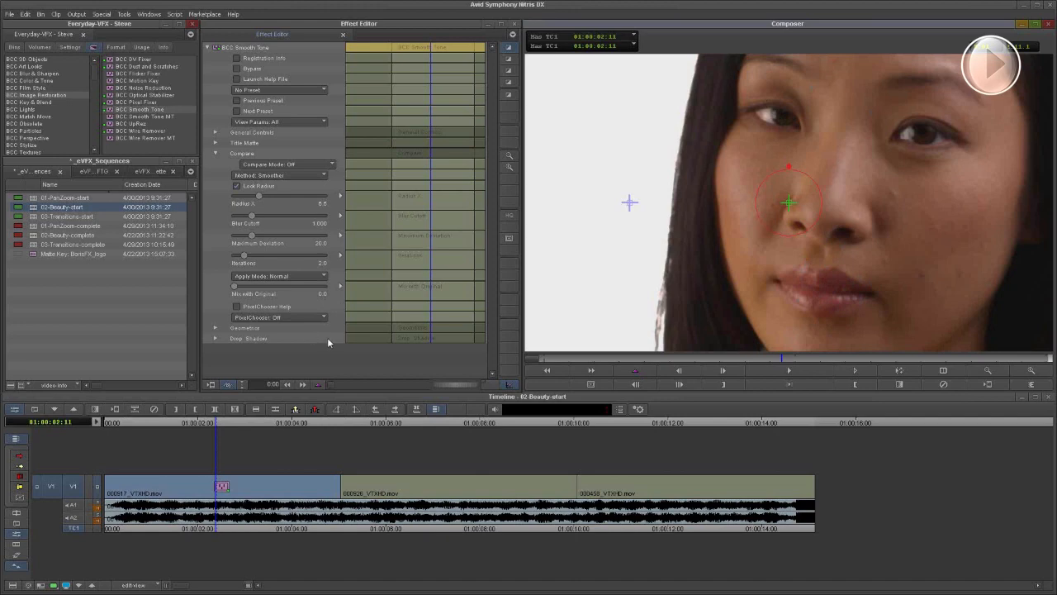
Turn on the PixelChooser for the Smooth Tone effect and switch it to View Chosen Pixels
left_click(282, 319)
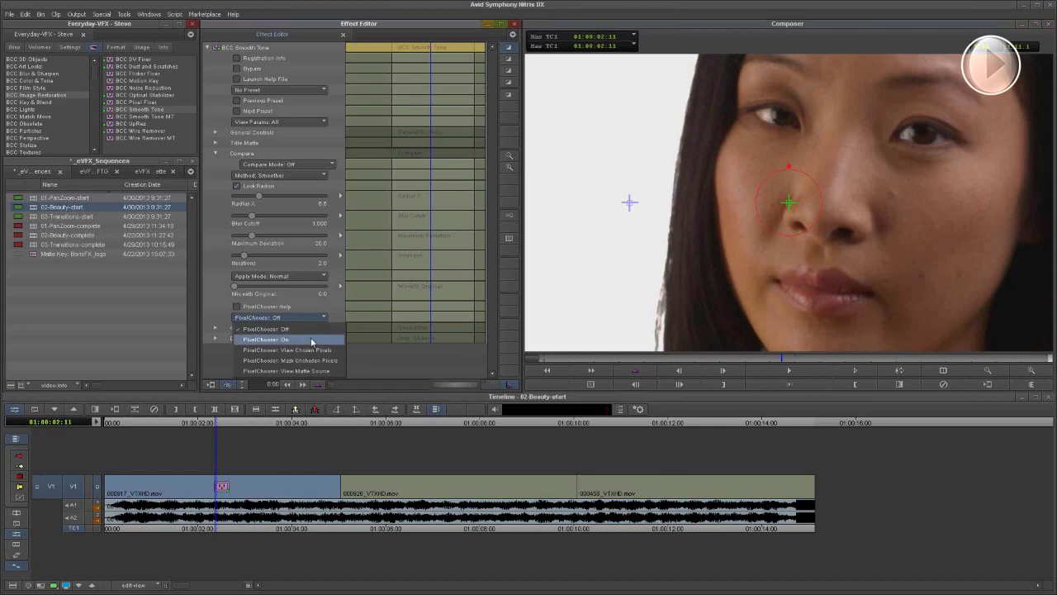
left_click(313, 340)
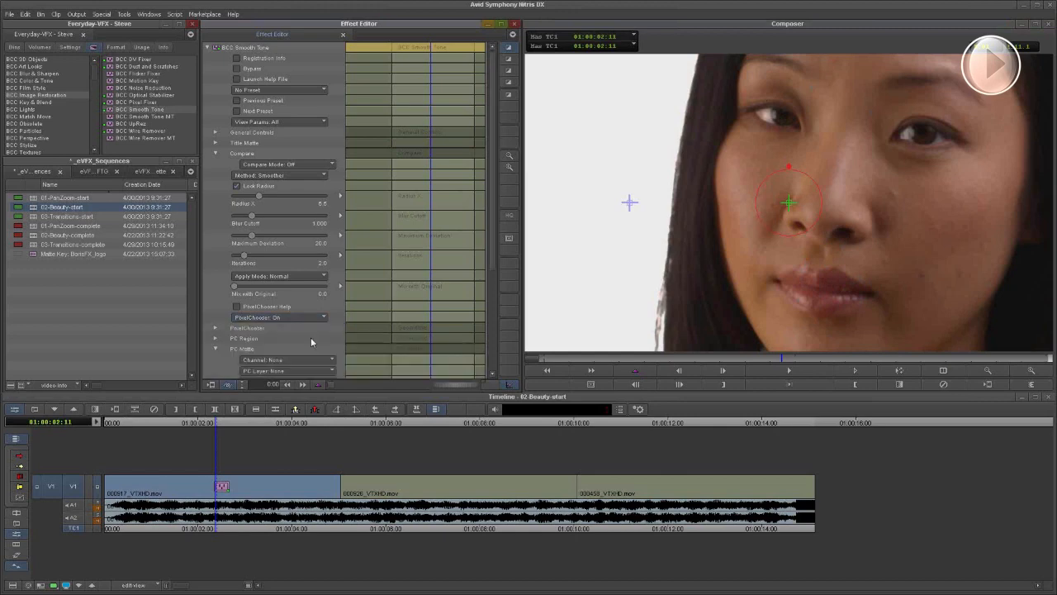
left_click(301, 318)
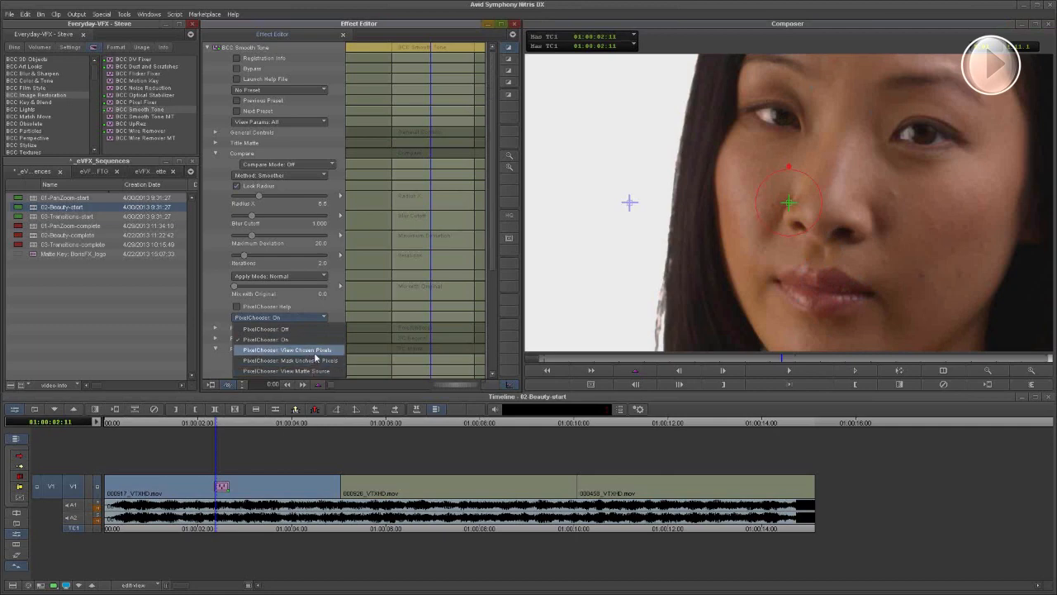
left_click(312, 351)
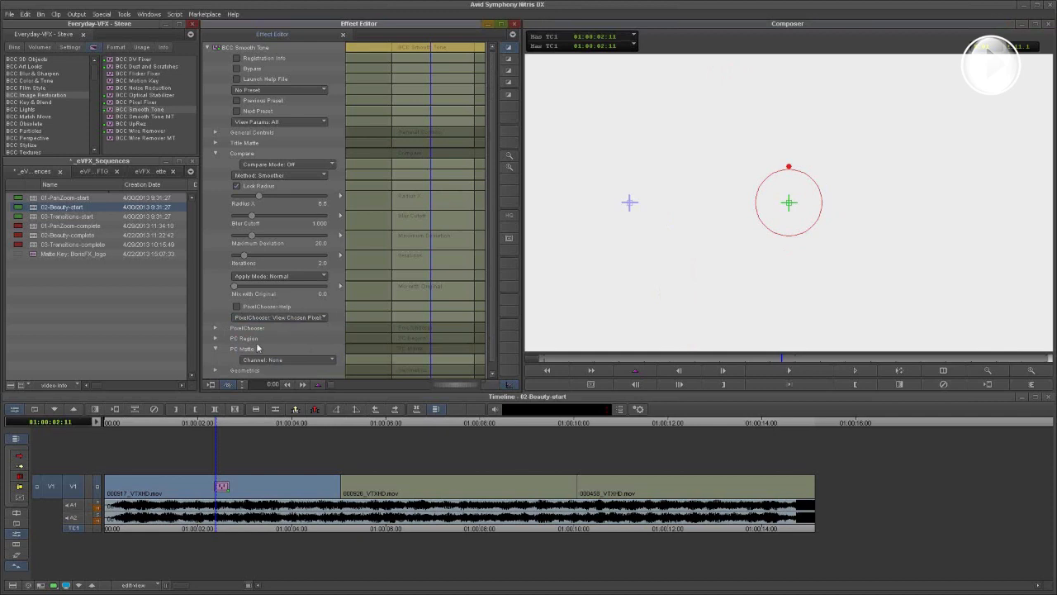
Set the PC Matte channel to Red and the matte type to Levels
scroll(347, 270, "down", 1)
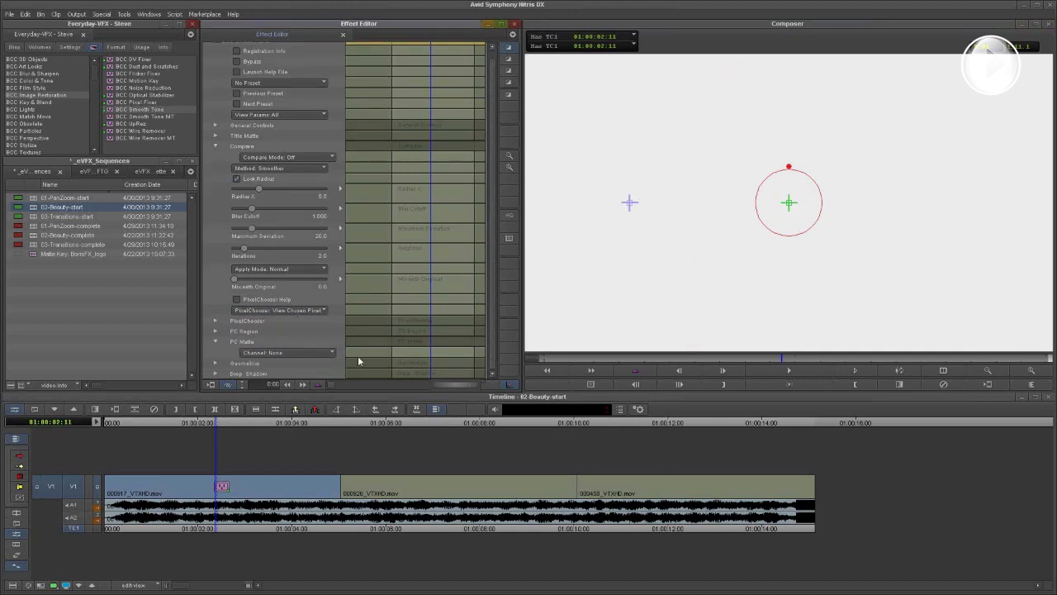
left_click(302, 353)
left_click(303, 386)
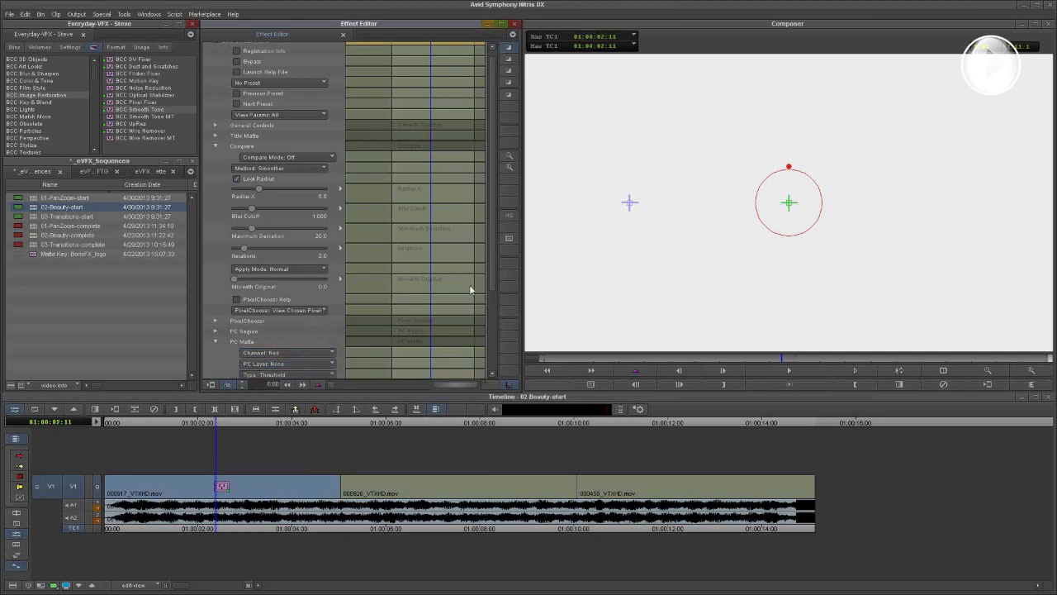
scroll(493, 261, "down", 5)
left_click(289, 263)
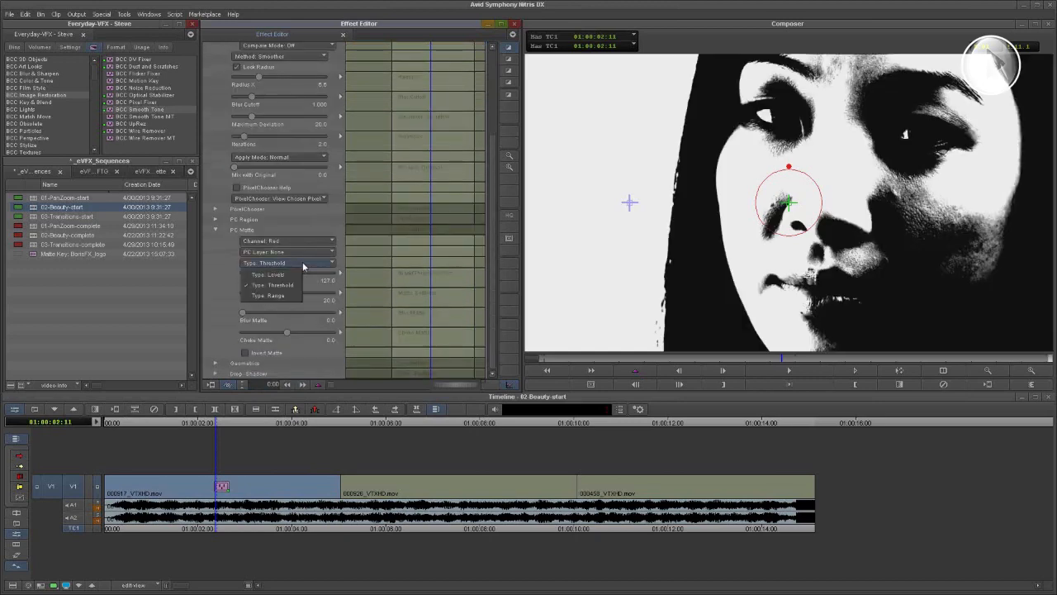
left_click(287, 279)
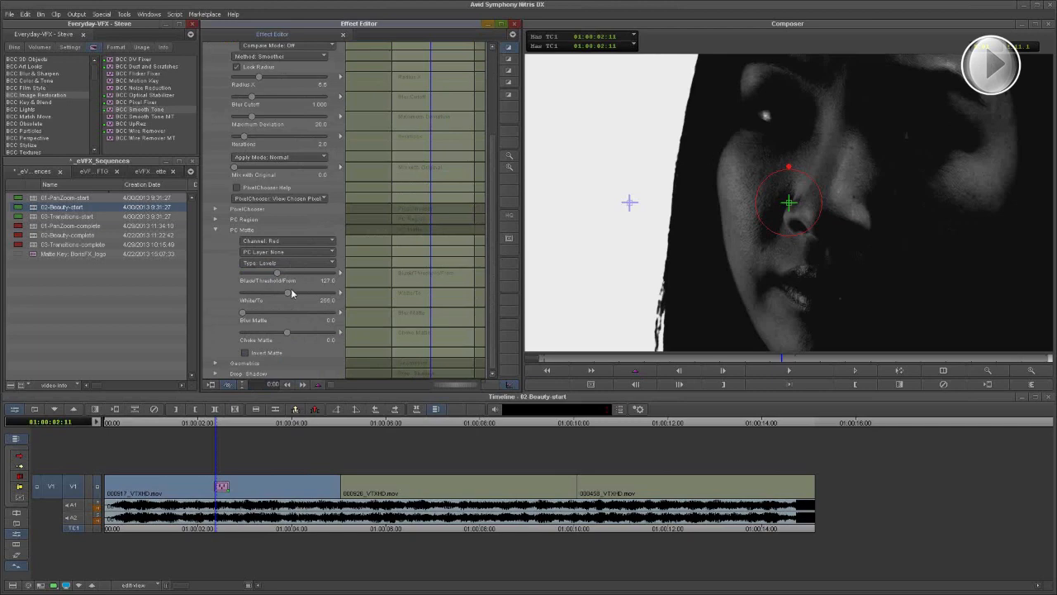
Set the PC Matte Black/Threshold/From level to 55 and lower White/To to about 88 to isolate the skin
left_click_drag(278, 275, 268, 271)
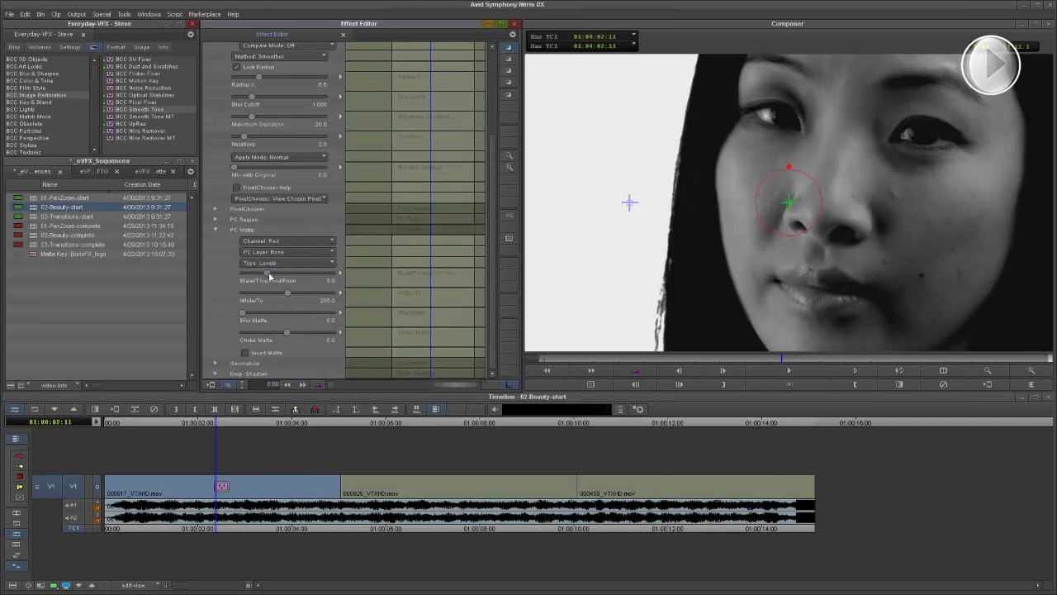
left_click_drag(288, 292, 276, 300)
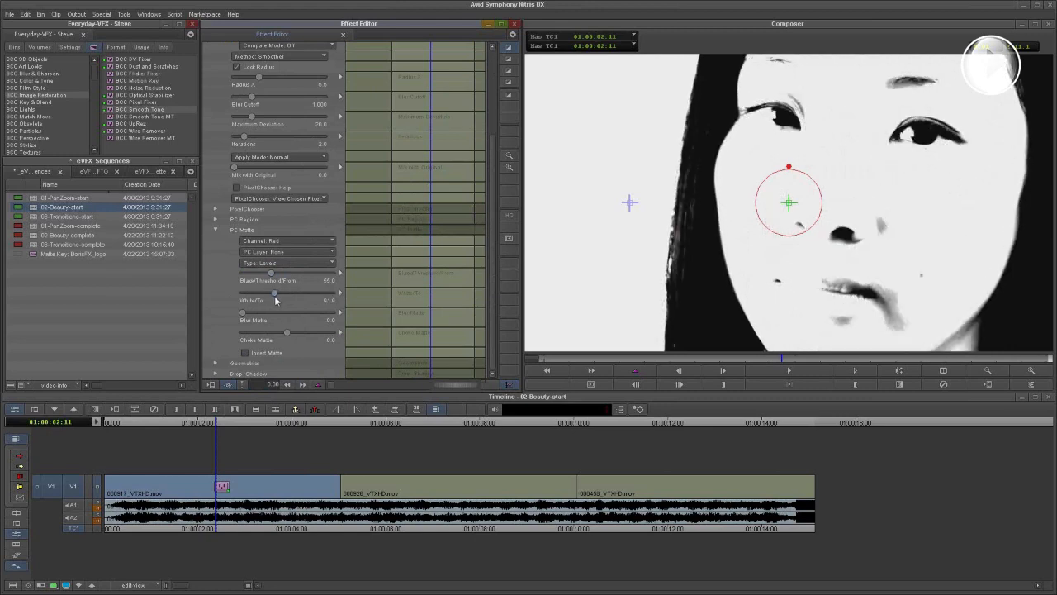
left_click_drag(275, 300, 275, 301)
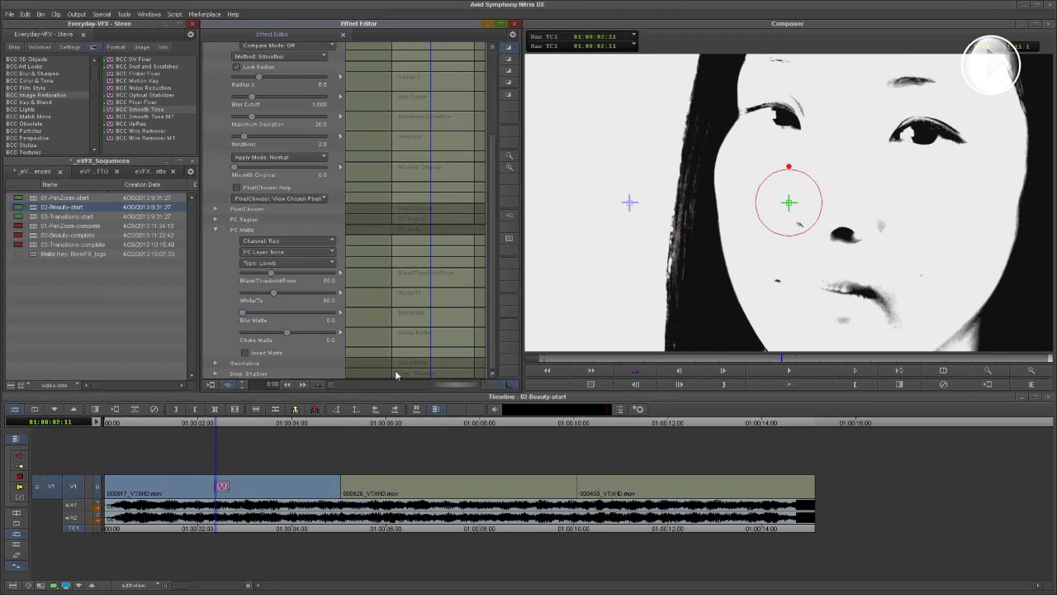
Set Blur Matte to 0.1 and fine-tune the PC Matte White/To level to 86
left_click(387, 317)
key("Right")
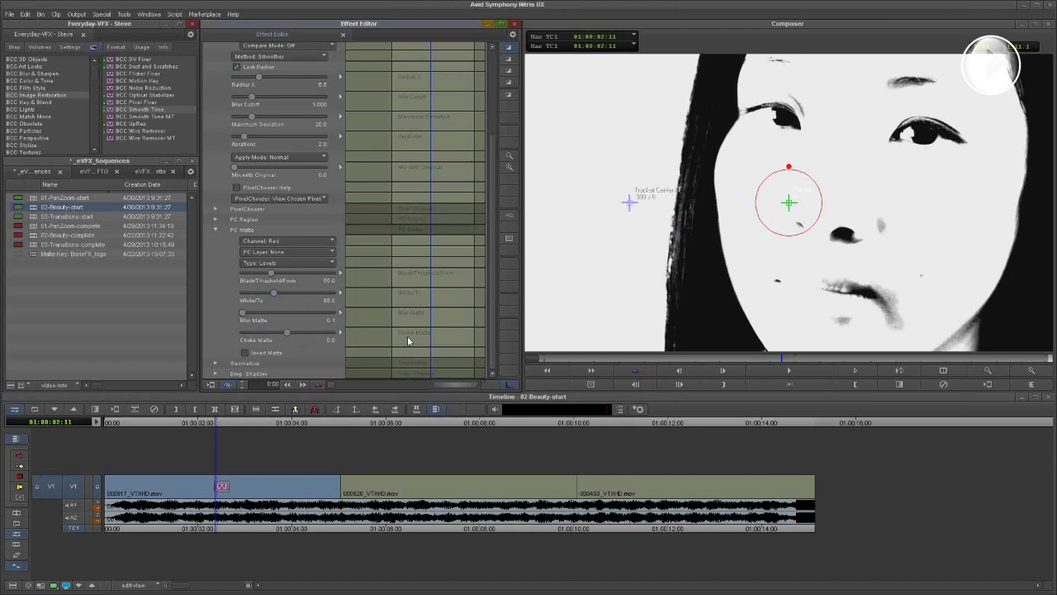
key("Right")
key("Right")
key("Right")
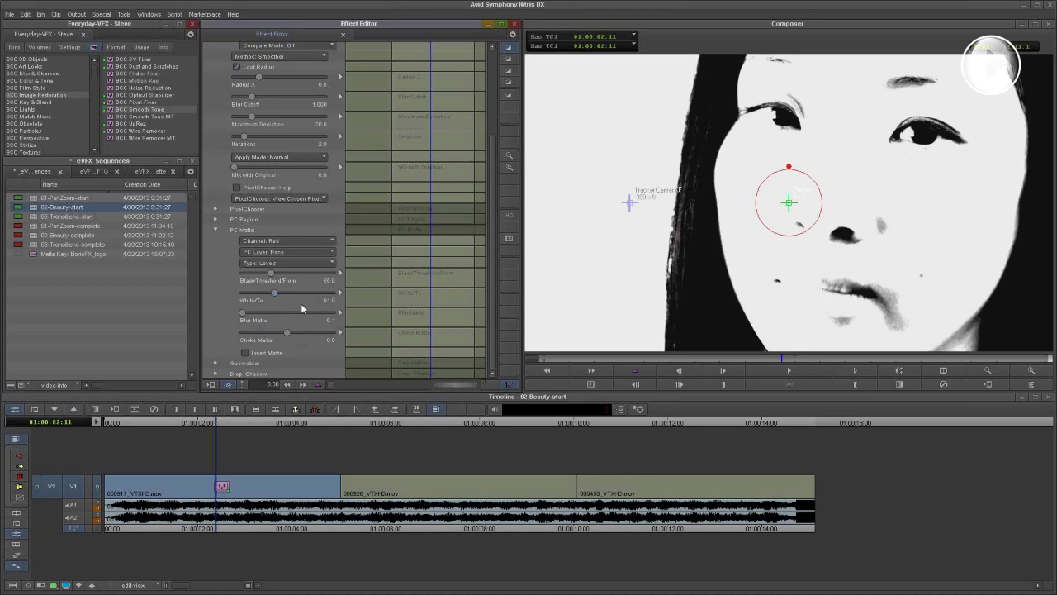
key("Left")
key("Left")
key("Left")
key("Left")
key("Left")
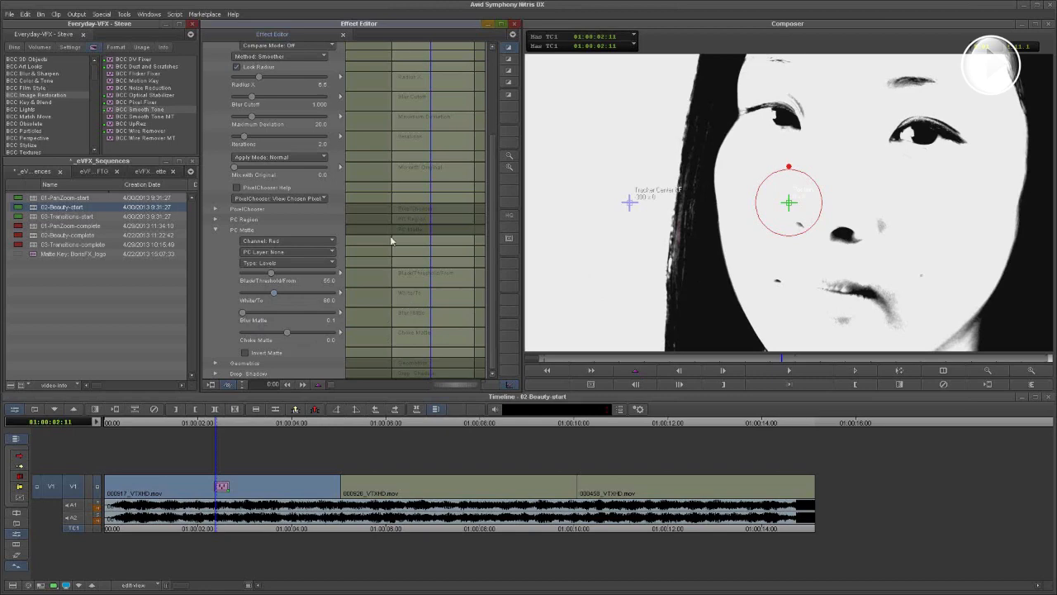
Set the PixelChooser to On to return from the matte view to the smoothed image
left_click(299, 199)
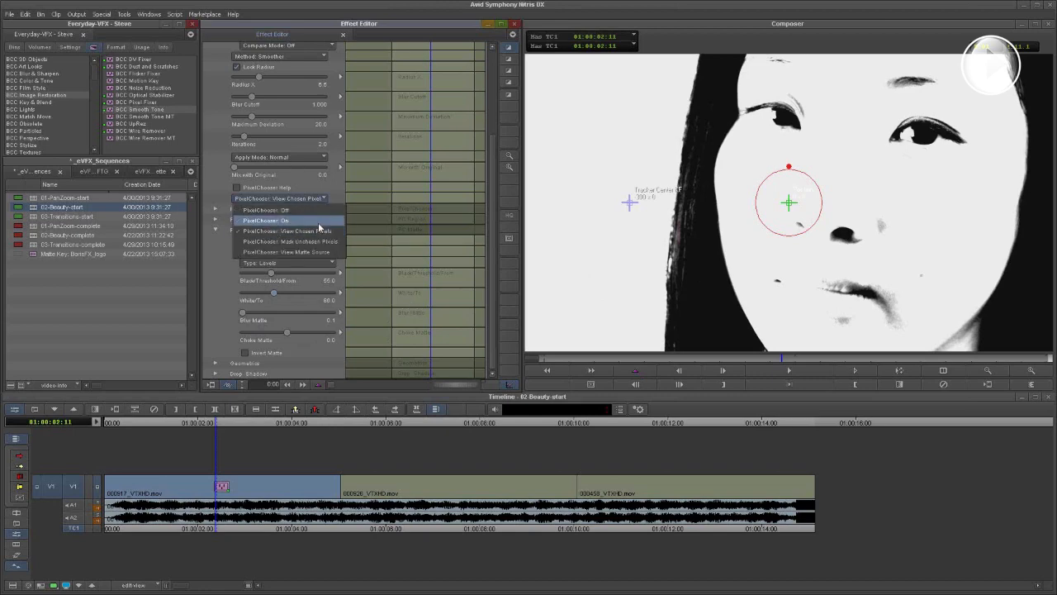
left_click(317, 222)
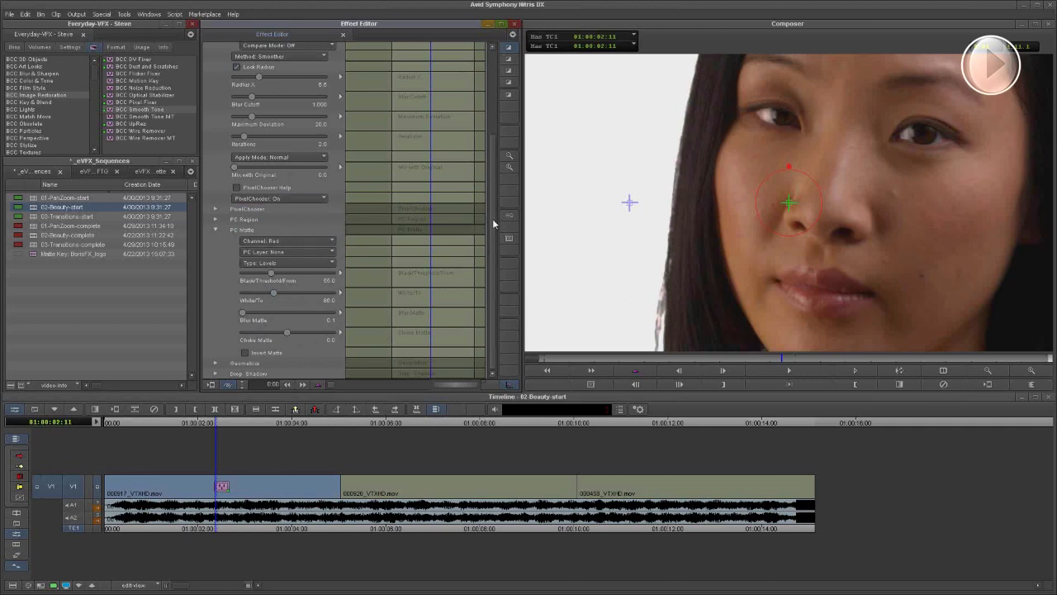
Compare the original and smoothed face side by side, examine the eye area up close, and turn the comparison off
scroll(492, 219, "up", 3)
left_click(308, 165)
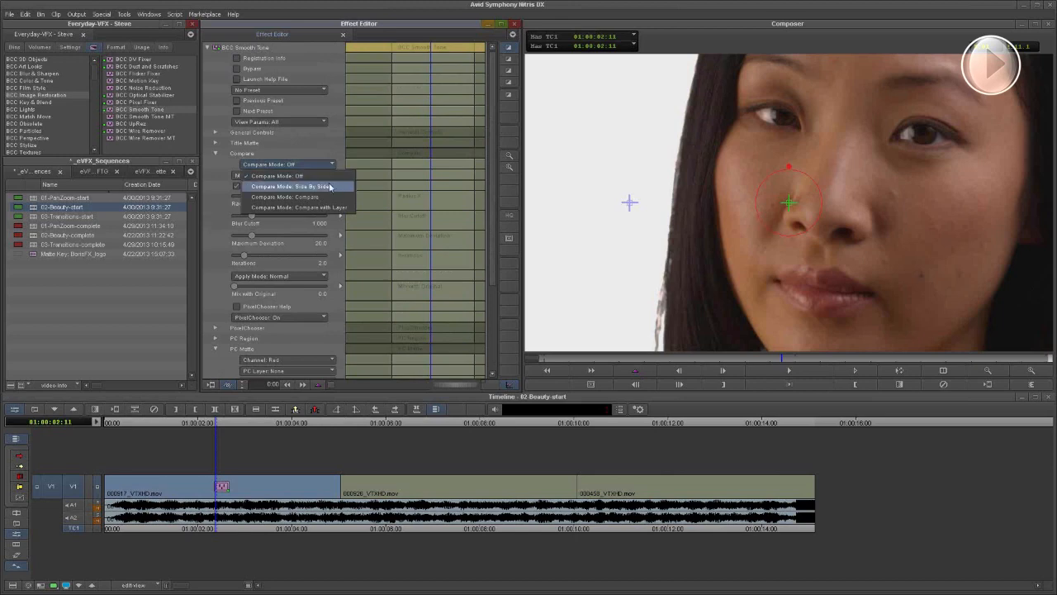
left_click(342, 188)
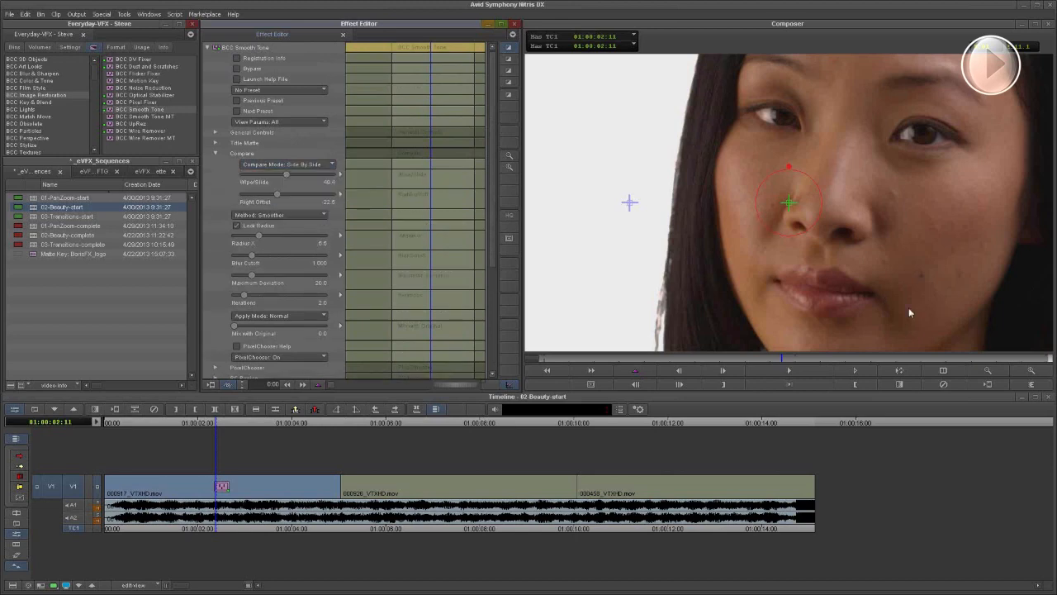
left_click(1037, 376)
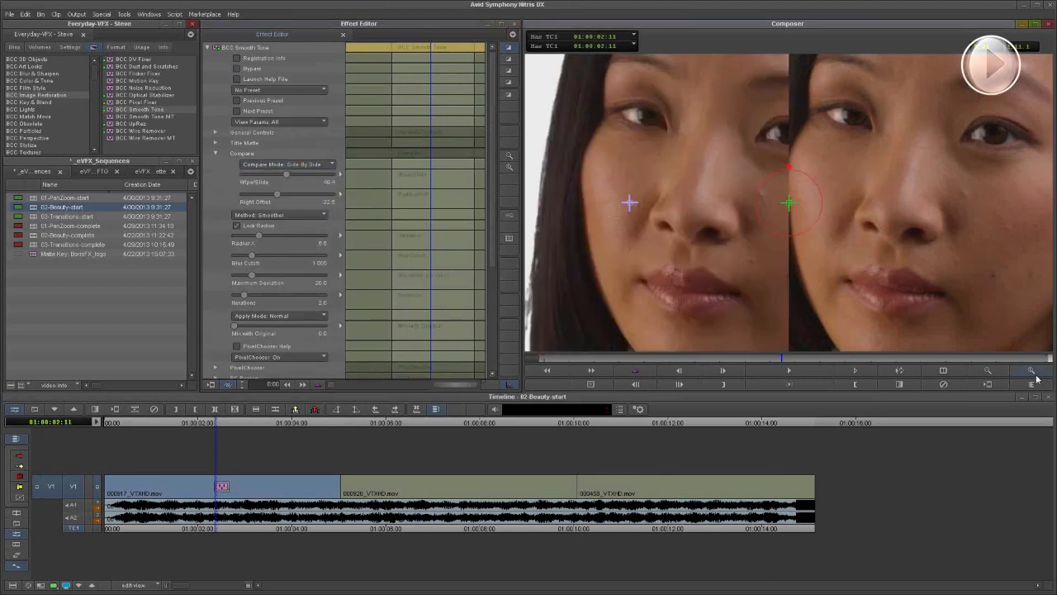
left_click(1031, 370)
left_click_drag(786, 83, 823, 299)
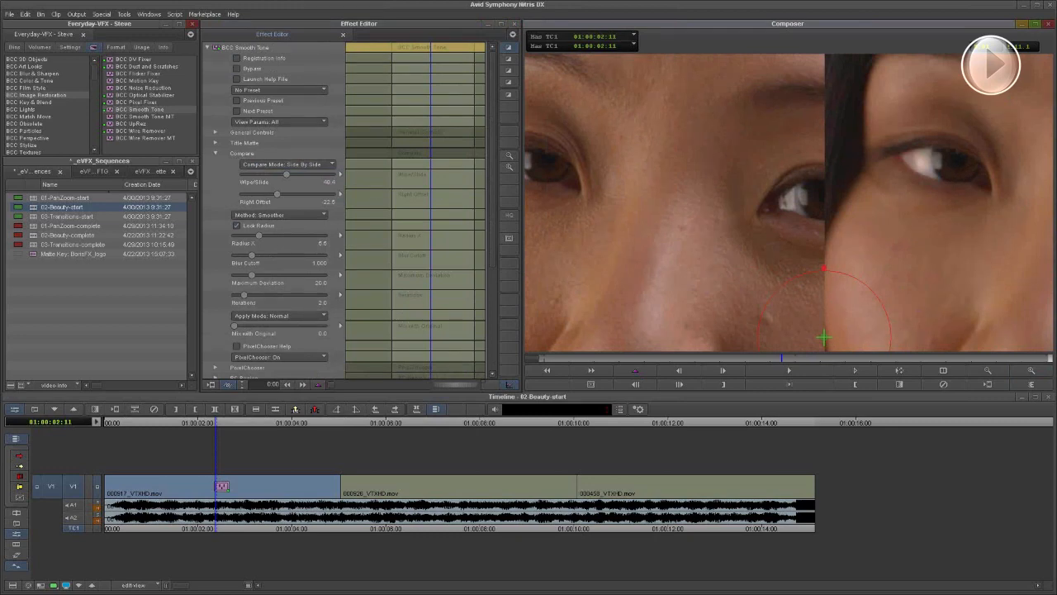
left_click(991, 373)
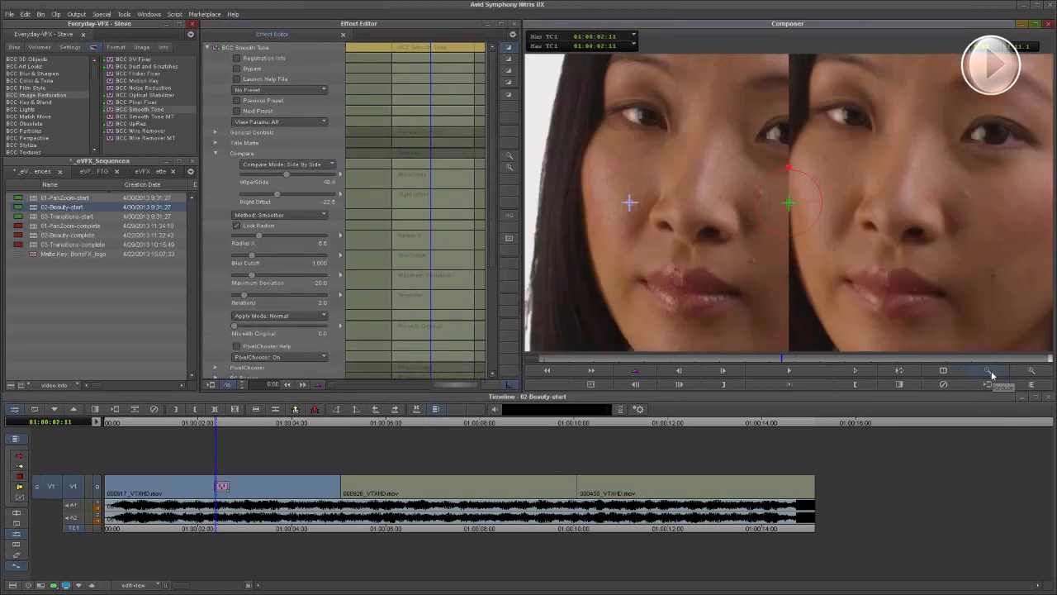
left_click(311, 165)
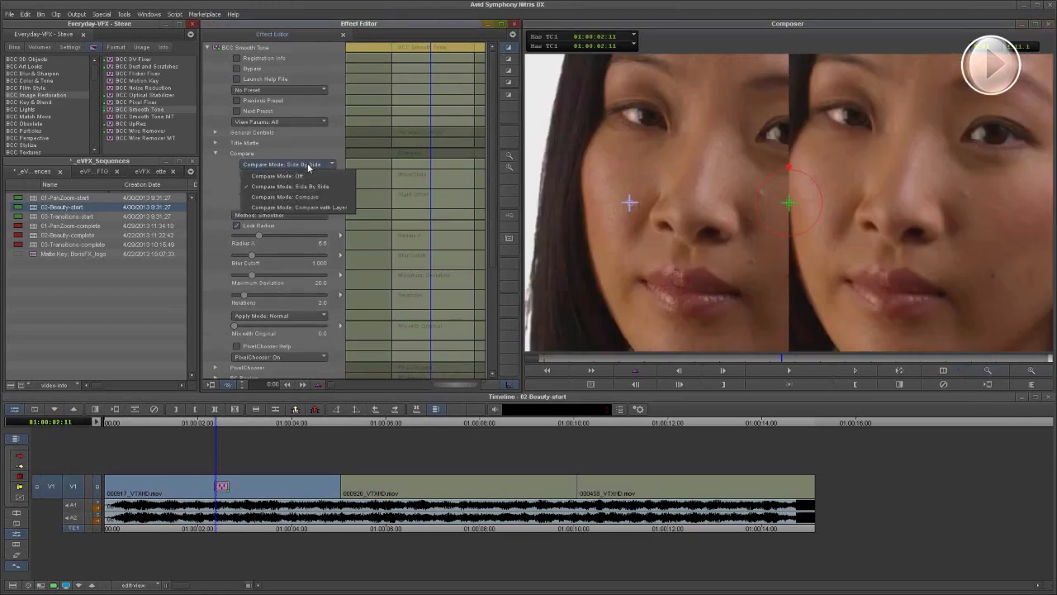
left_click(316, 177)
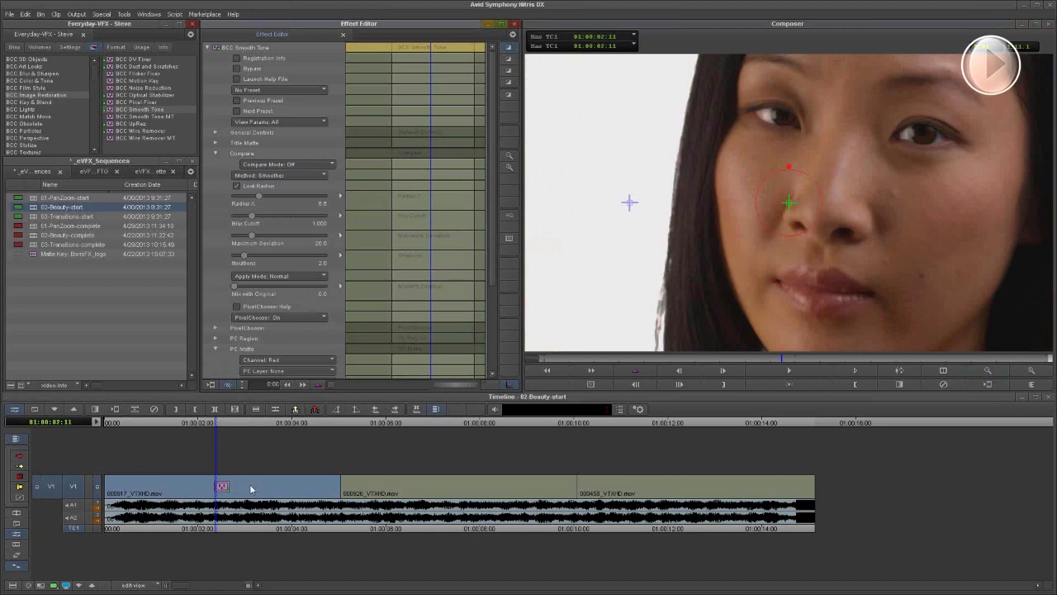
Move the playhead to 01:00:02:23 and look through the Smooth Tone effect's presets without applying any
left_click(221, 488)
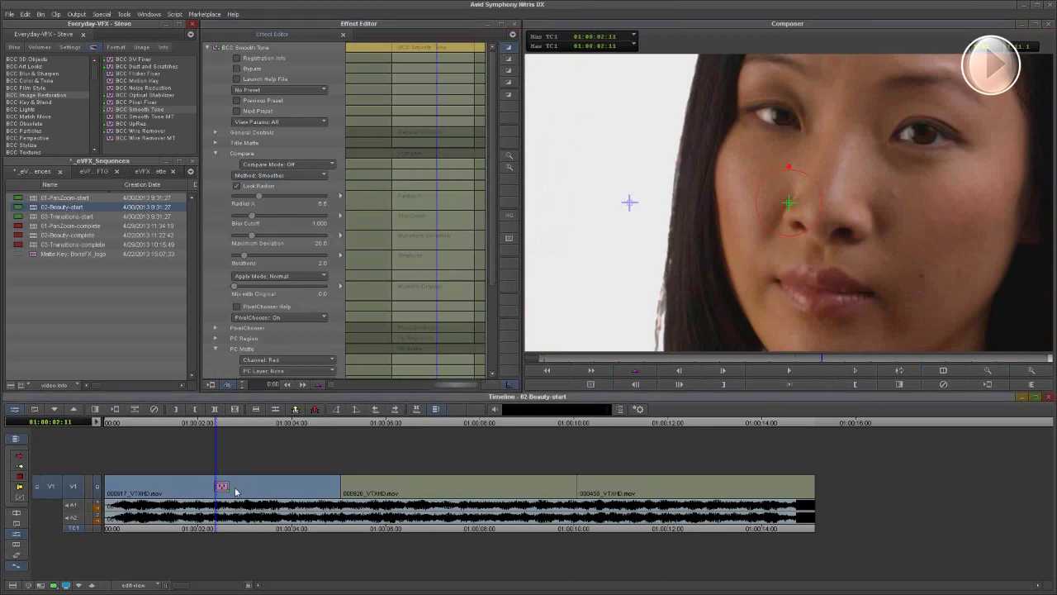
left_click(281, 90)
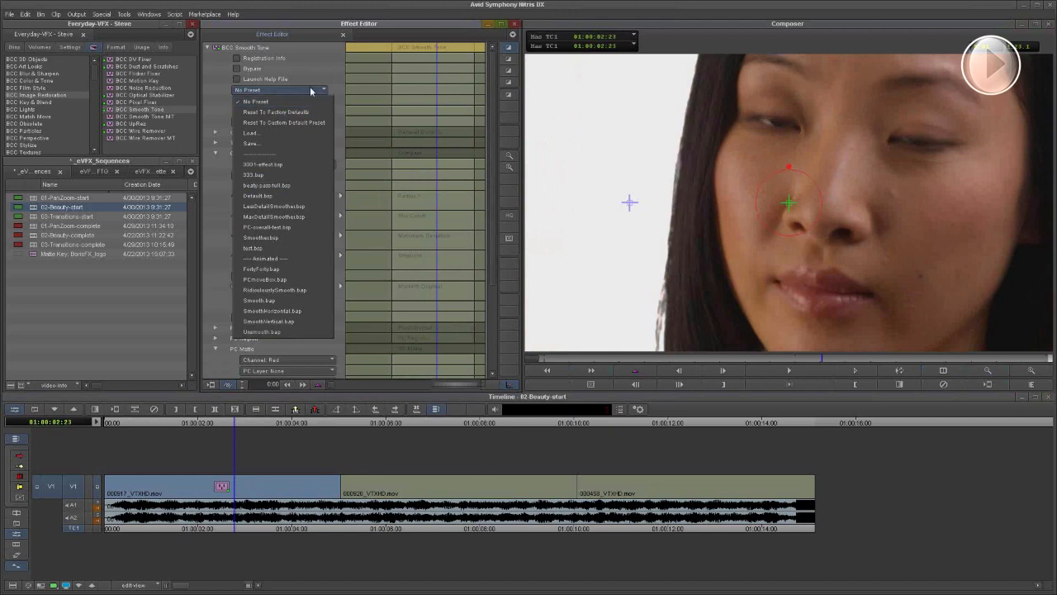
left_click(495, 104)
Save the Smooth Tone effect's PixelChooser matte settings as a static preset named beauty-pass-101-PC
scroll(371, 273, "down", 4)
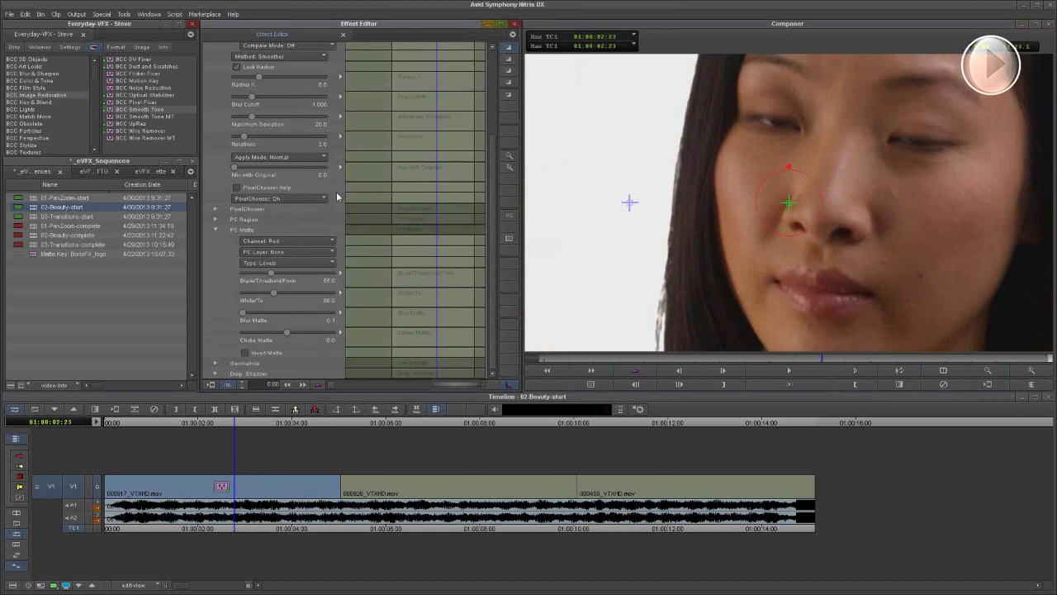
left_click(215, 229)
left_click(215, 210)
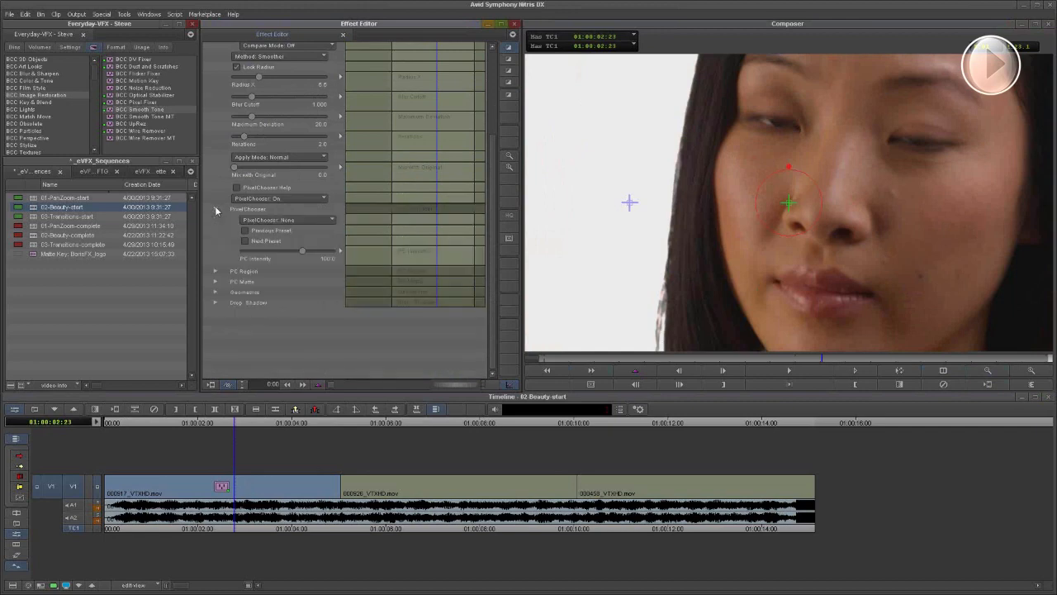
left_click(293, 225)
left_click(322, 28)
type("beaut")
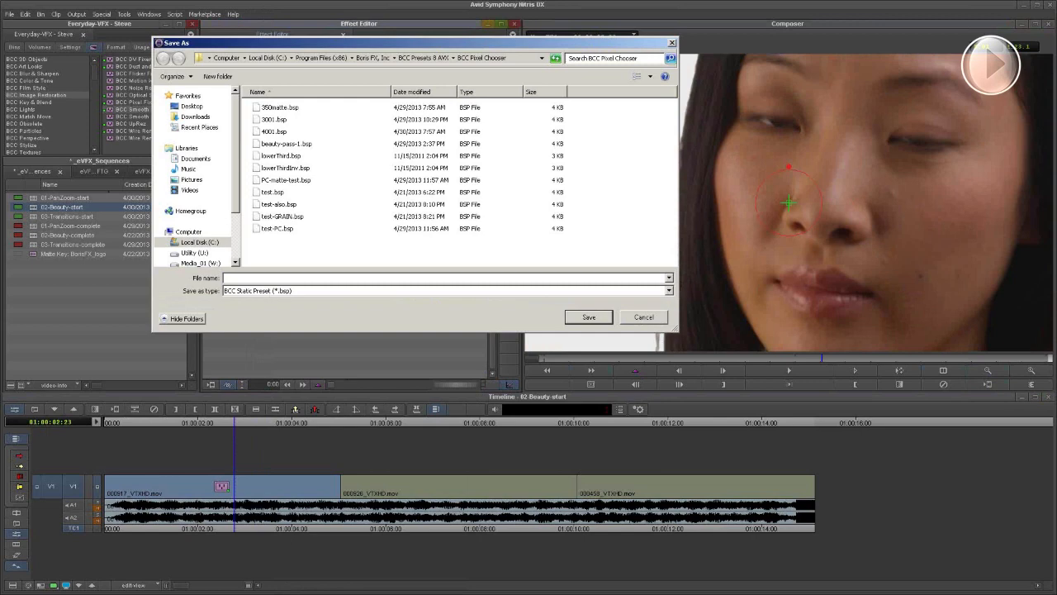
type("y-pass-101")
type("-PC")
left_click(602, 318)
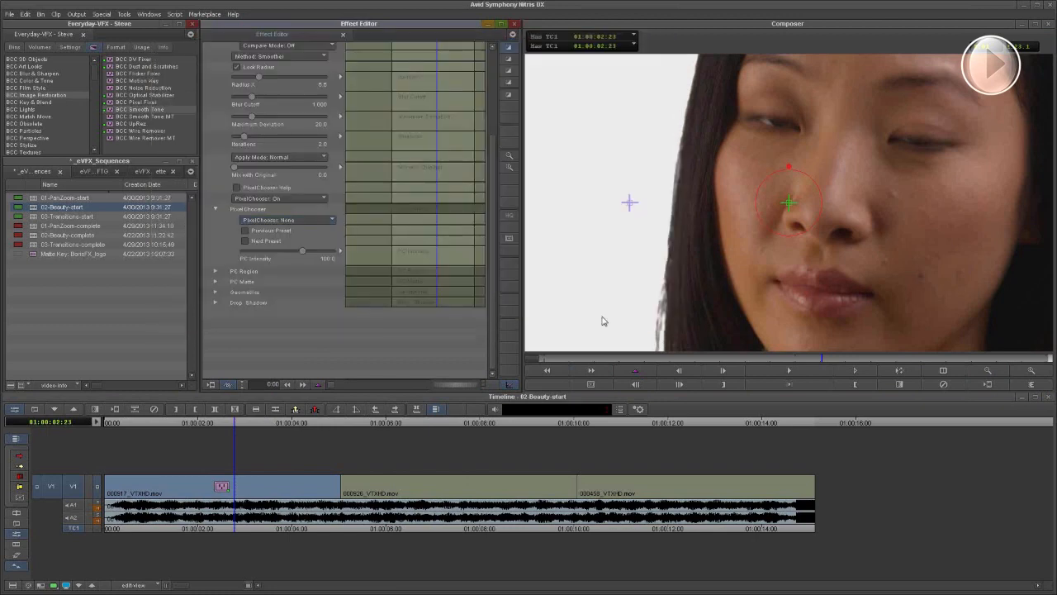
Save the complete BCC Smooth Tone effect settings as a static preset named beauty-pass-101
scroll(494, 296, "up", 5)
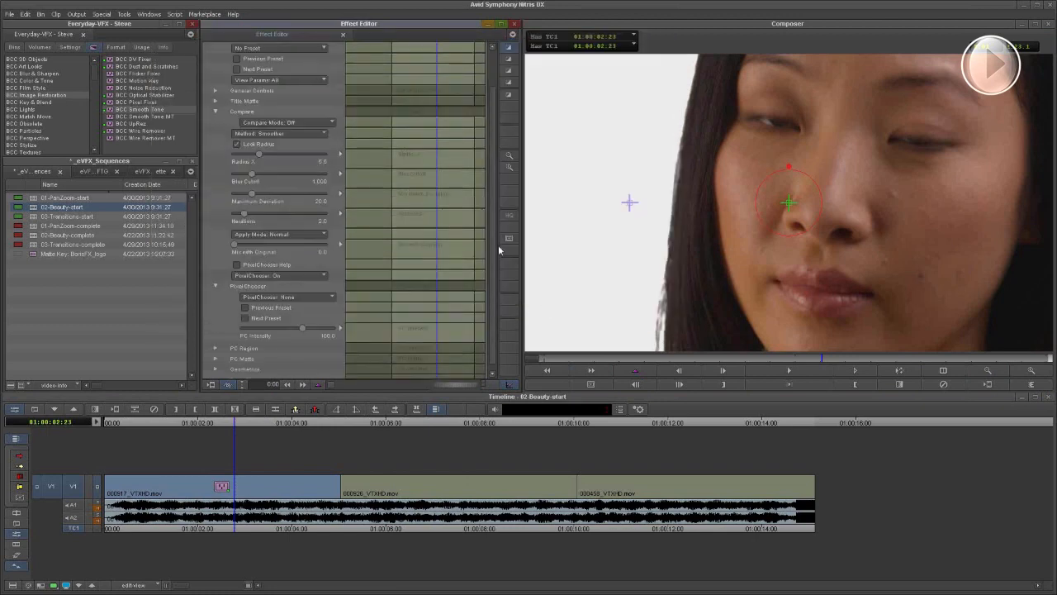
left_click(262, 90)
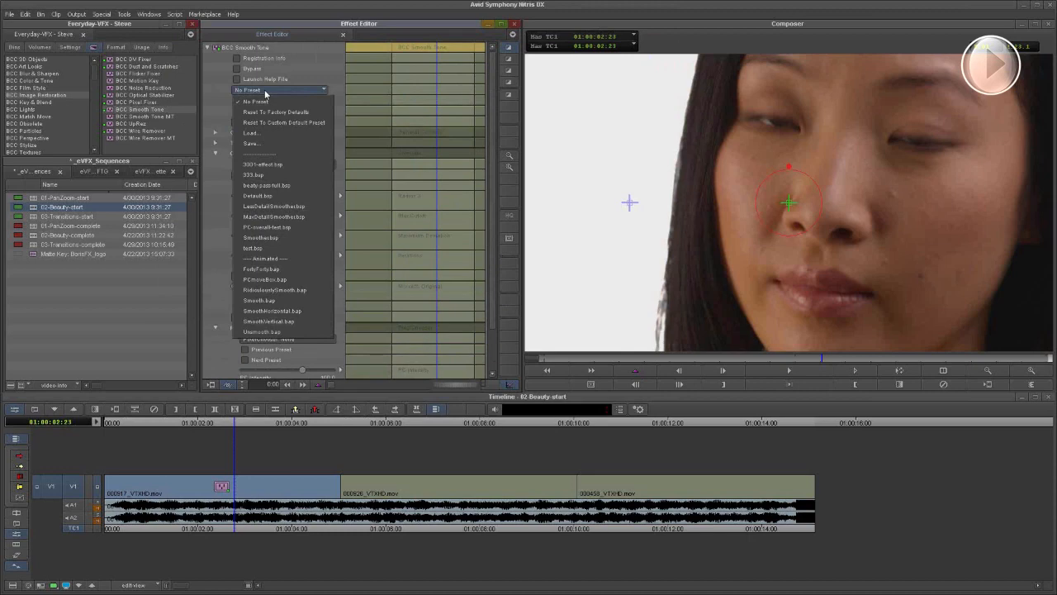
left_click(276, 144)
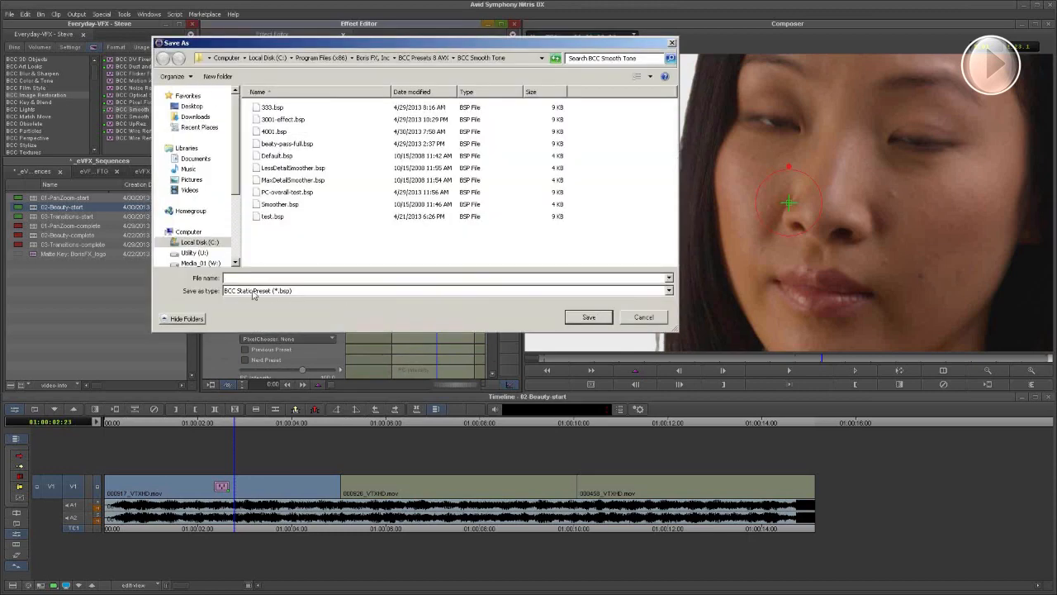
type("beauty-pass-101")
left_click(586, 320)
scroll(495, 248, "down", 2)
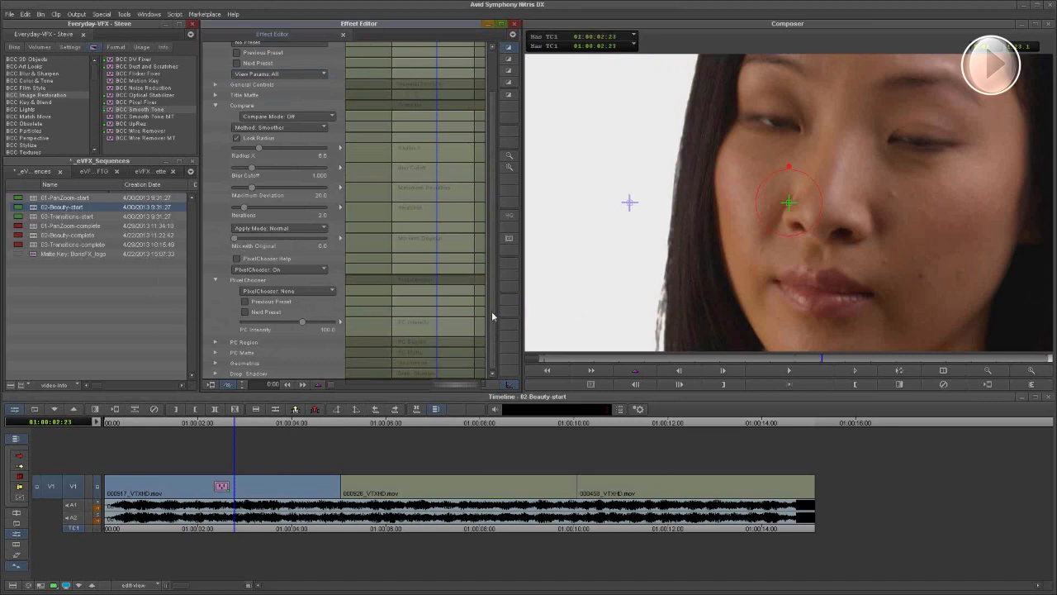
scroll(493, 311, "up", 2)
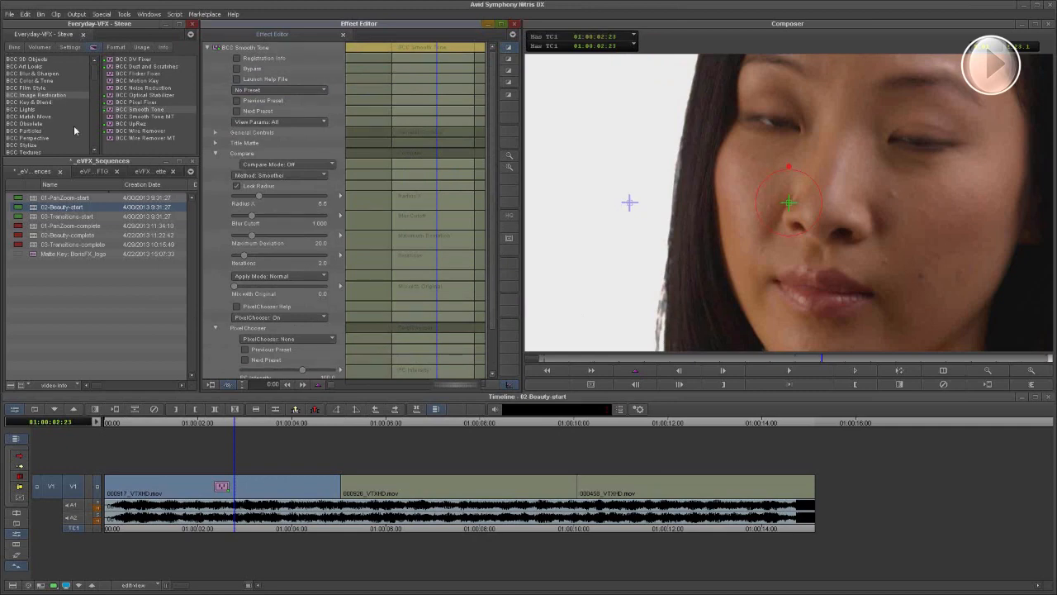
Add the BCC Film Glow effect from BCC Film Style on top of Smooth Tone on the first clip, and check the effect stack
left_click(36, 88)
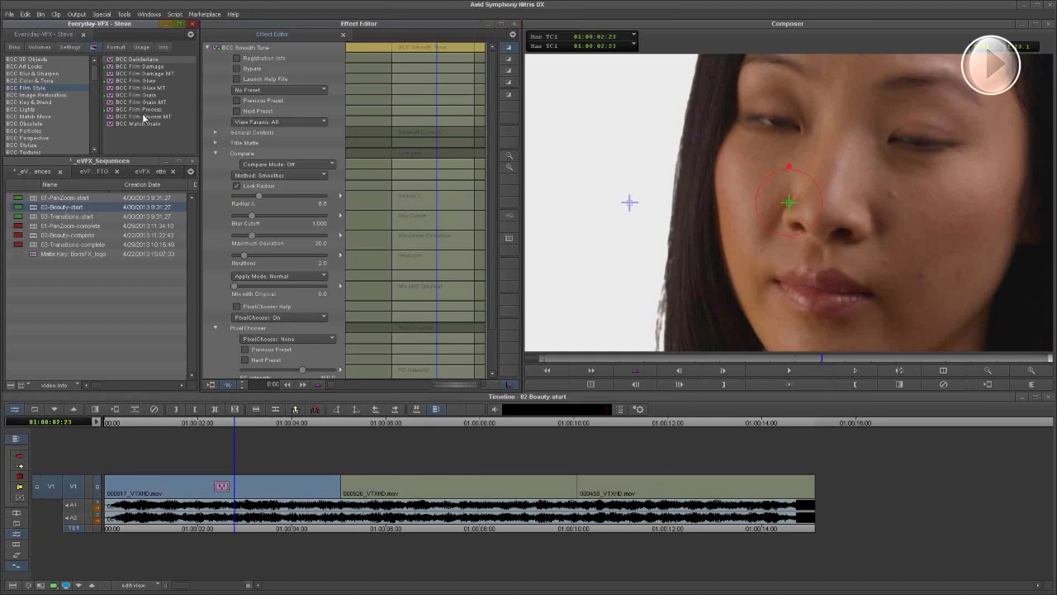
left_click(144, 83)
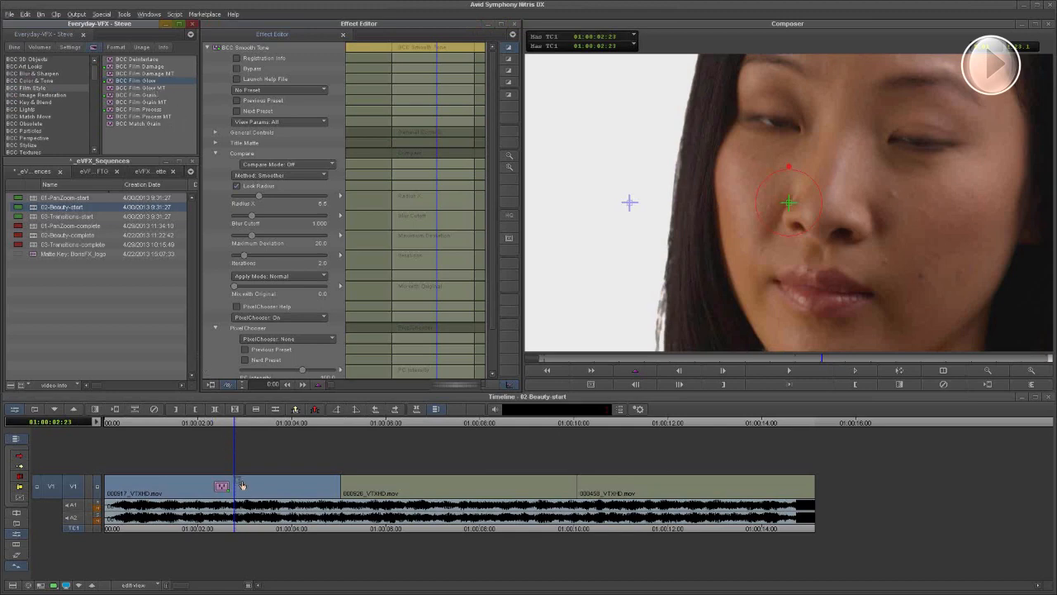
left_click_drag(247, 494, 244, 492)
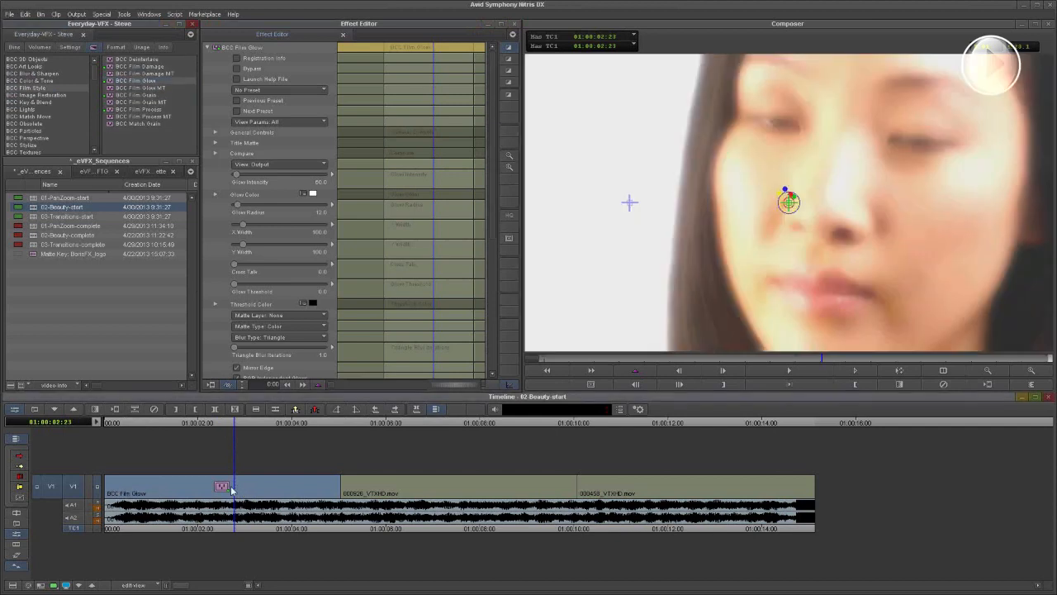
left_click(210, 48)
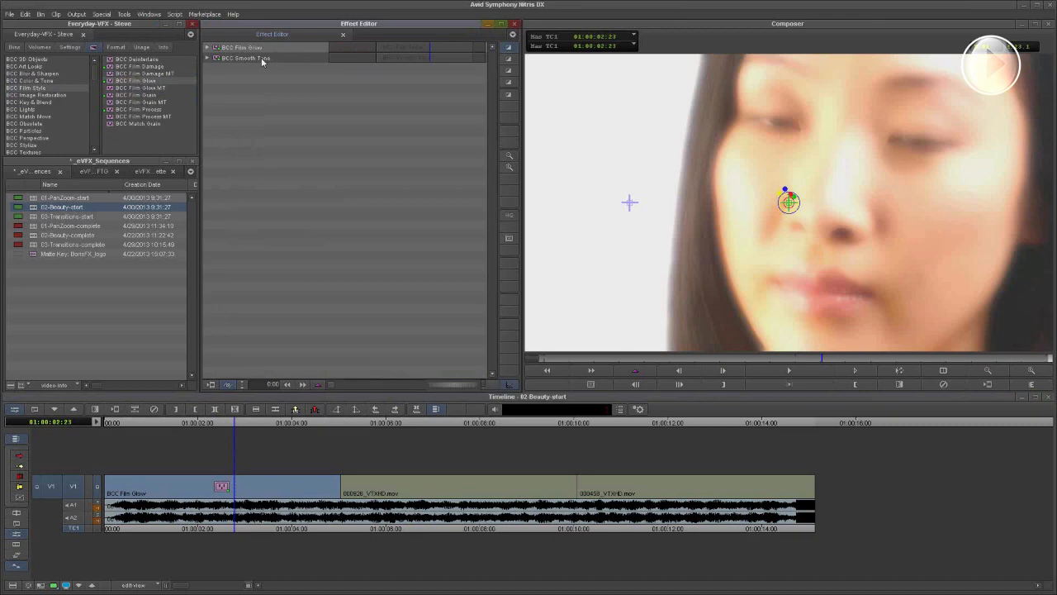
Lower the Film Glow's Glow Intensity and raise its Glow Threshold to about 40
left_click(208, 47)
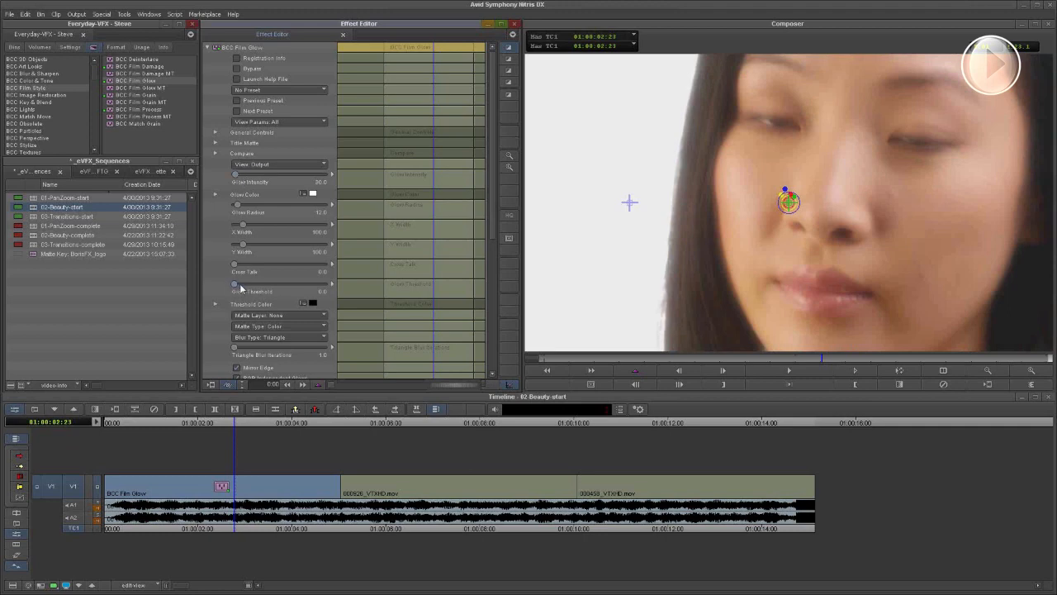
left_click_drag(243, 286, 275, 286)
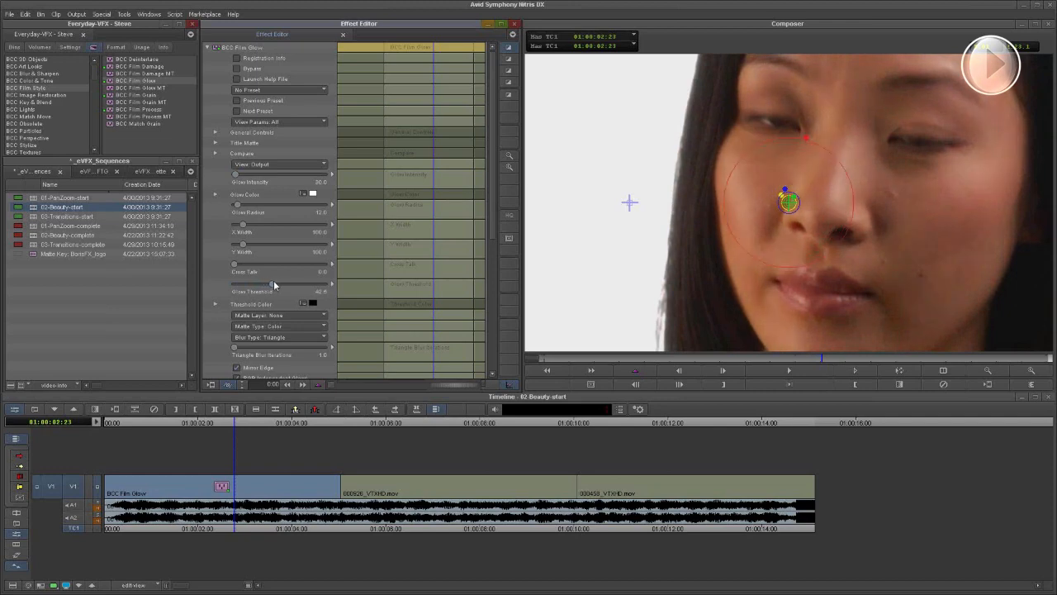
left_click_drag(275, 286, 276, 286)
Compare the face with Film Glow bypassed and active, and move the playhead back to 01:00:01:09 to examine the open eyes
left_click(238, 70)
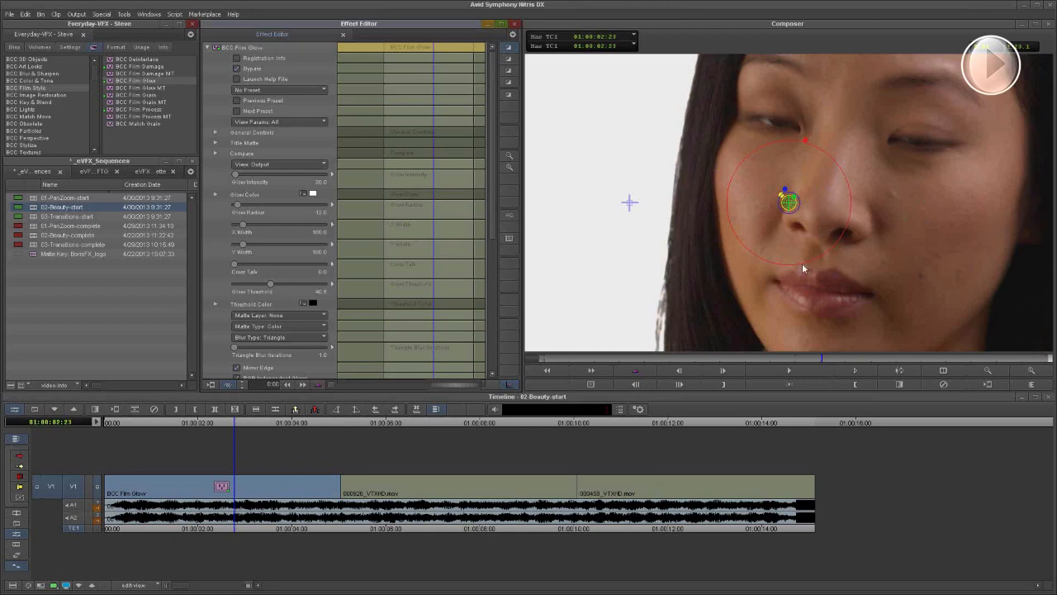
left_click(238, 69)
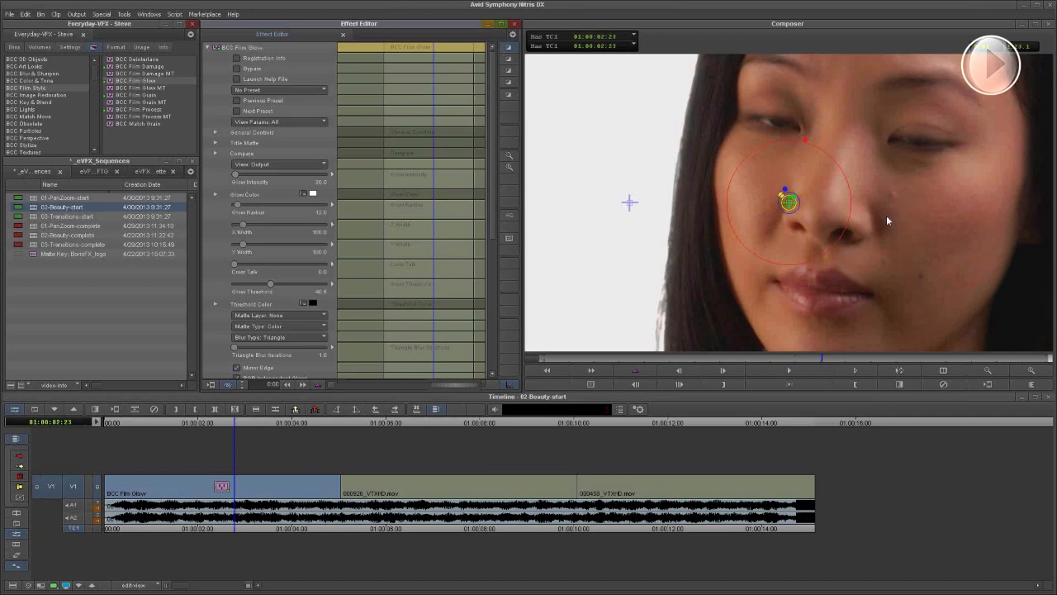
left_click(237, 69)
left_click(862, 359)
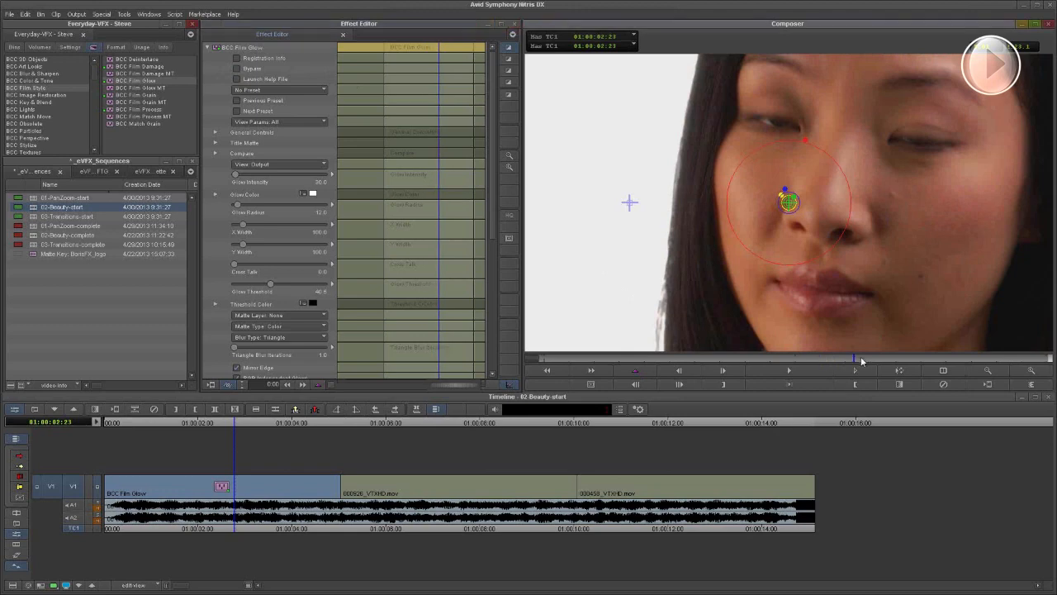
left_click_drag(861, 360, 676, 364)
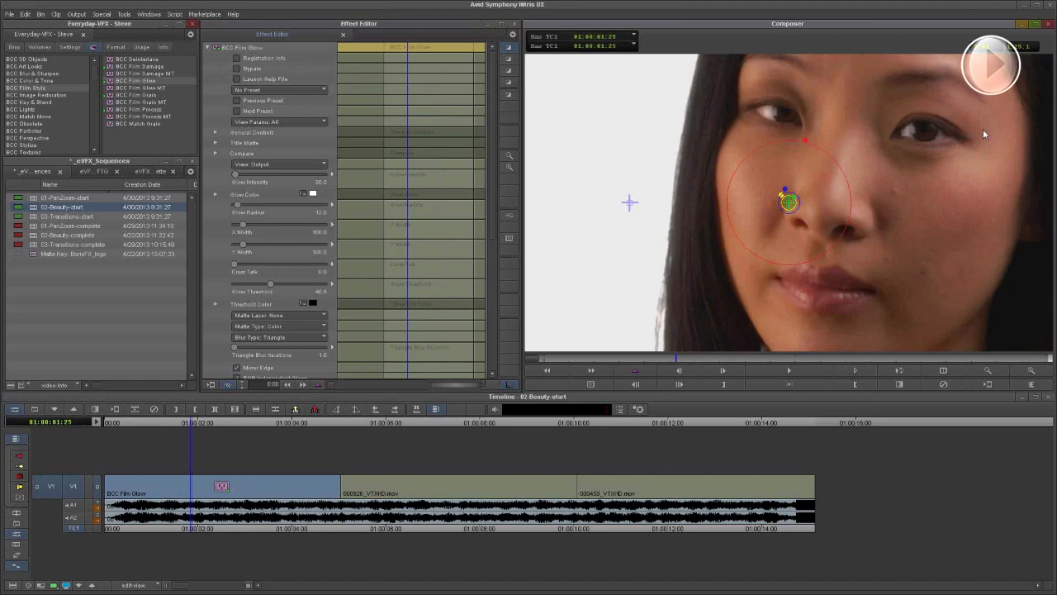
key("j")
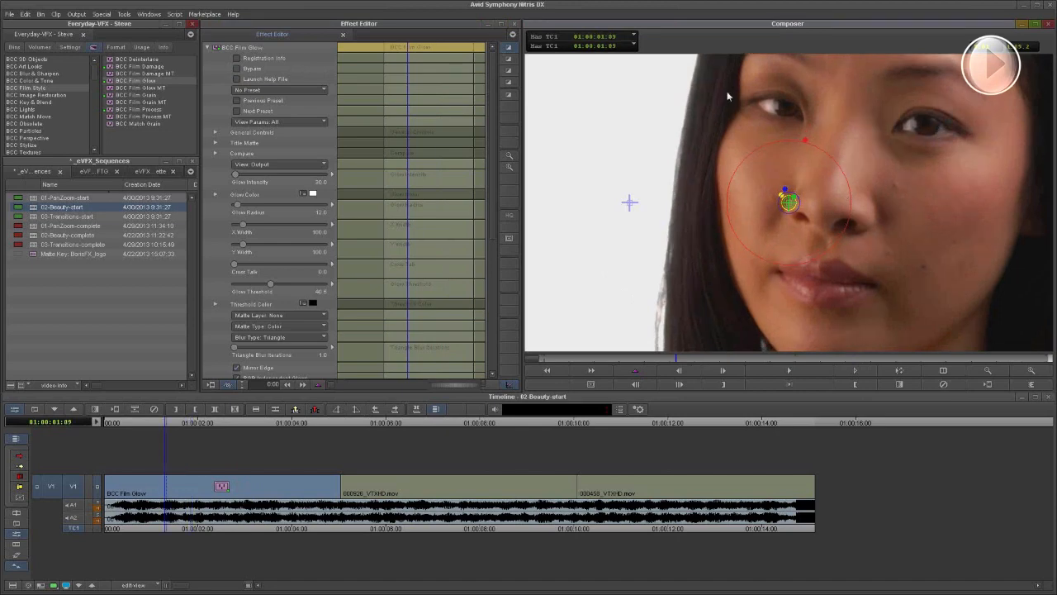
Turn on the Film Glow's PixelChooser and switch it to View Chosen Pixels
left_click_drag(494, 224, 494, 345)
left_click(281, 322)
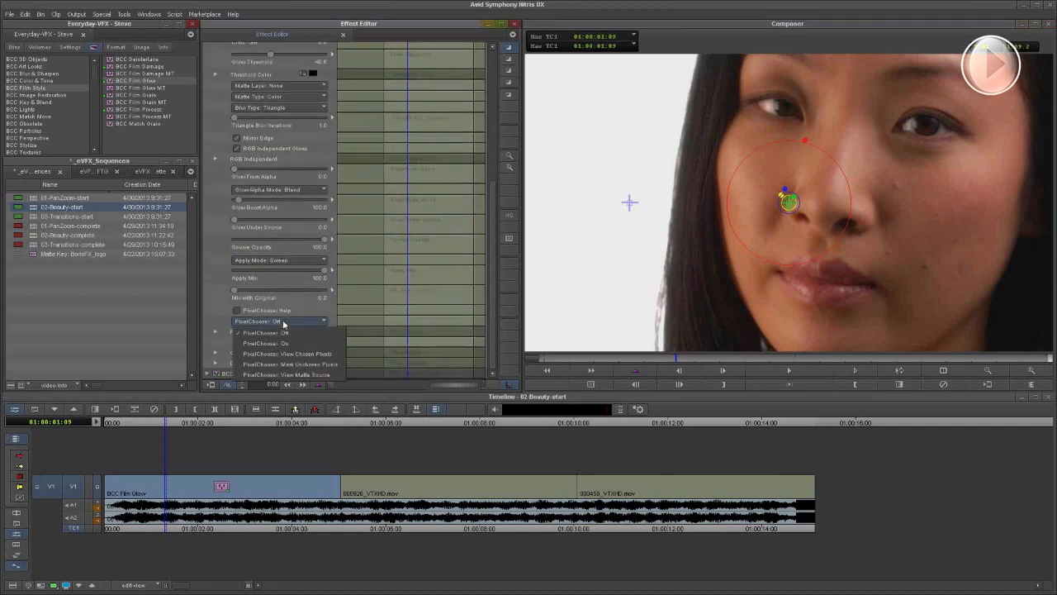
left_click(301, 343)
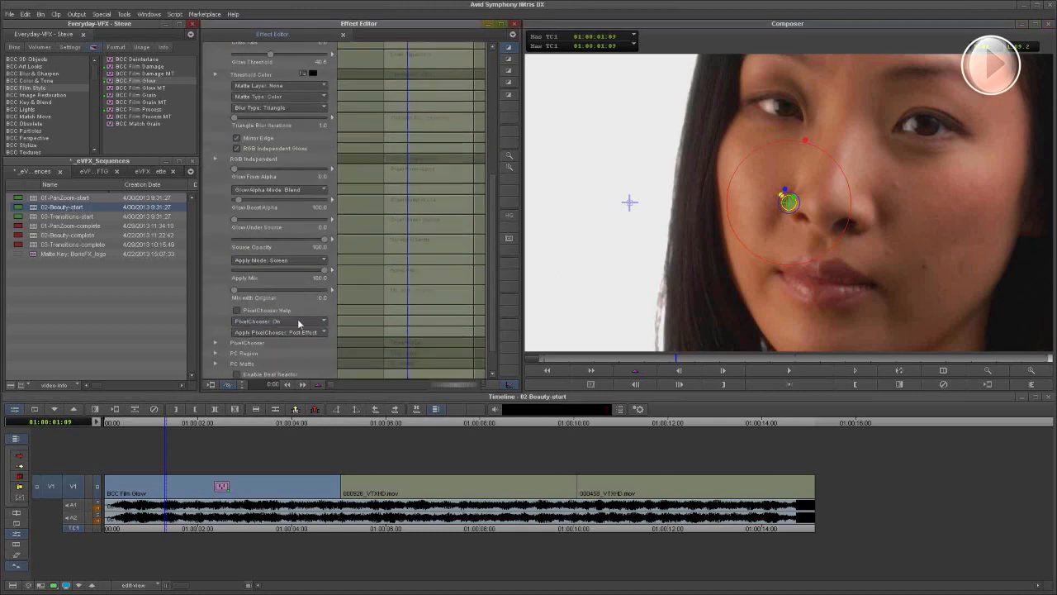
left_click(301, 323)
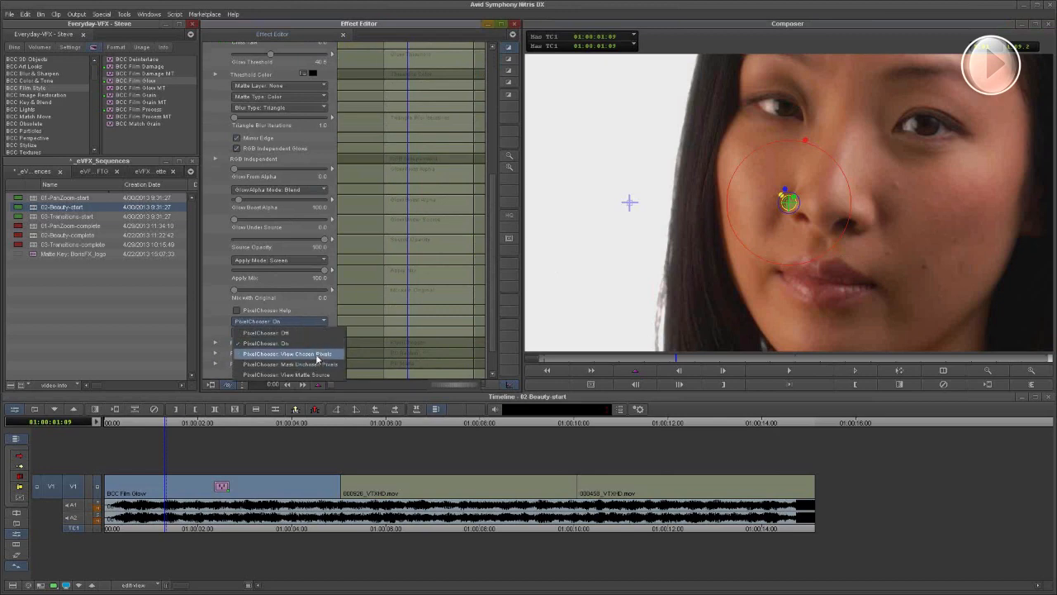
left_click(302, 354)
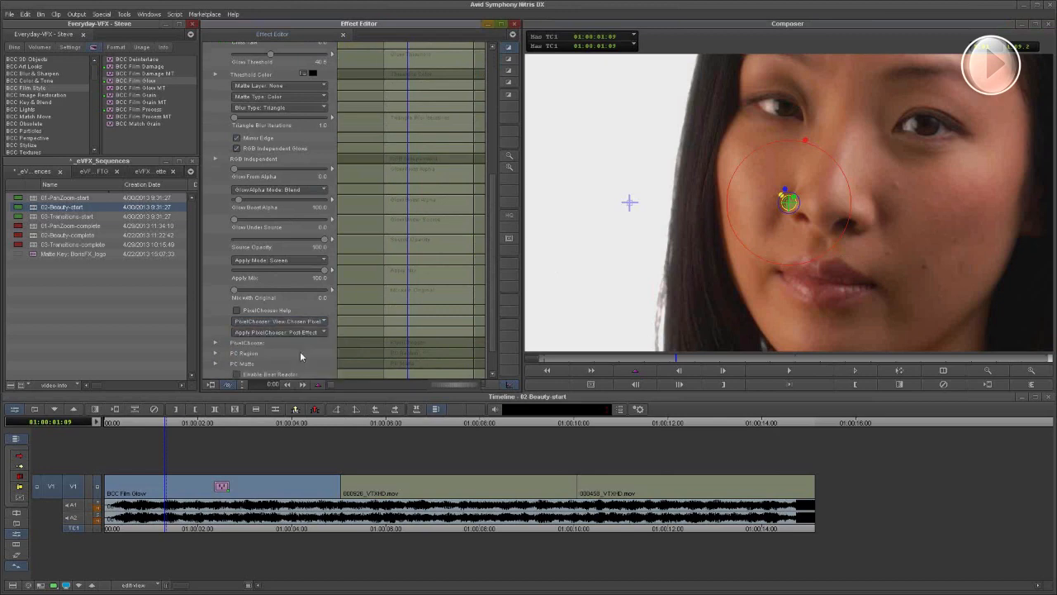
Load the beauty-pass-101-PC.bsp preset into the Film Glow's PixelChooser and set the PixelChooser back to On
left_click(213, 342)
left_click(281, 354)
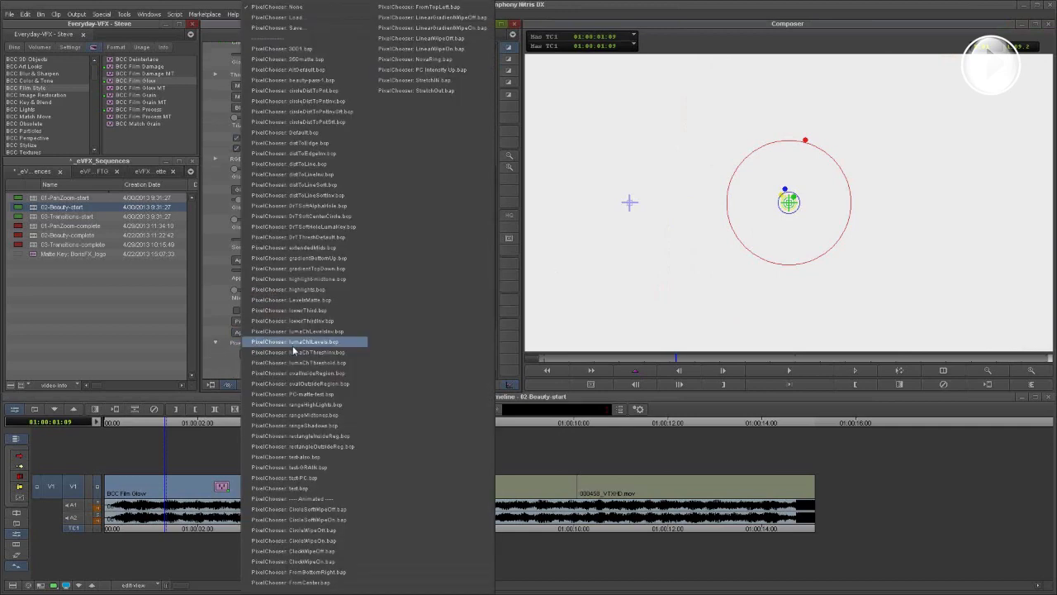
left_click(320, 18)
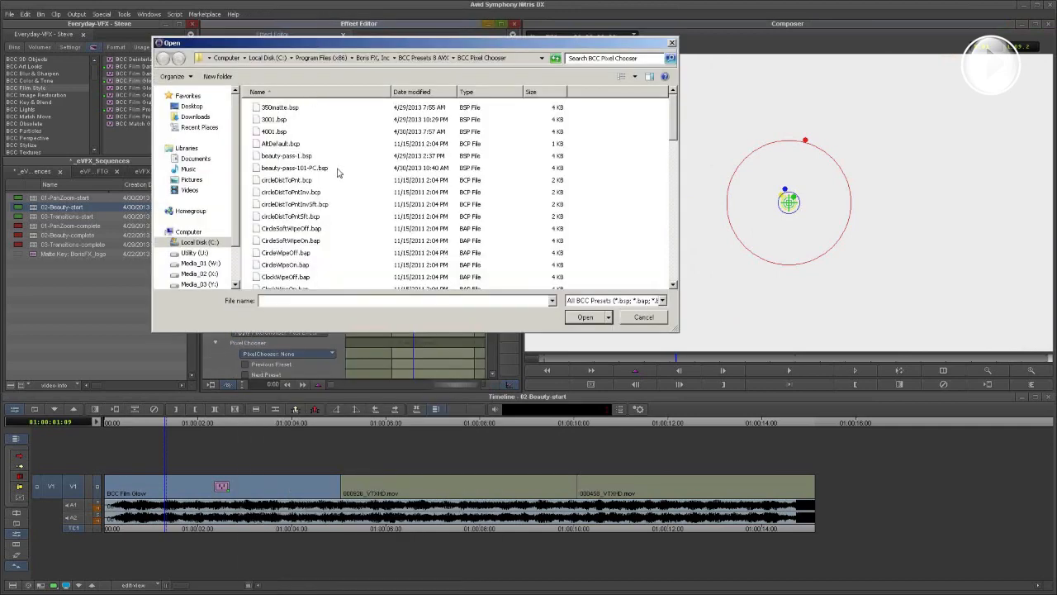
left_click(305, 169)
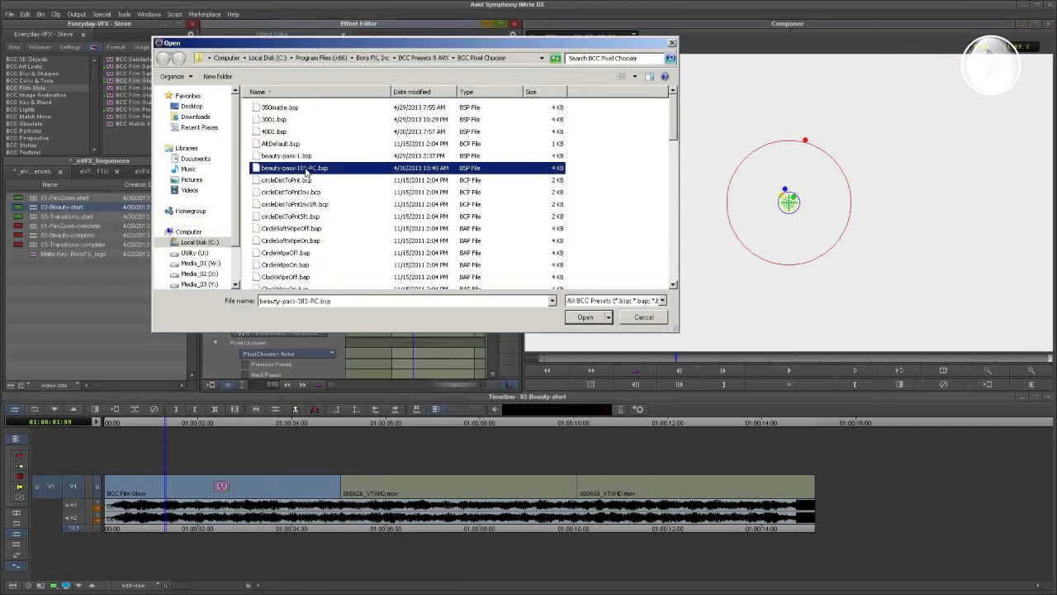
left_click(586, 319)
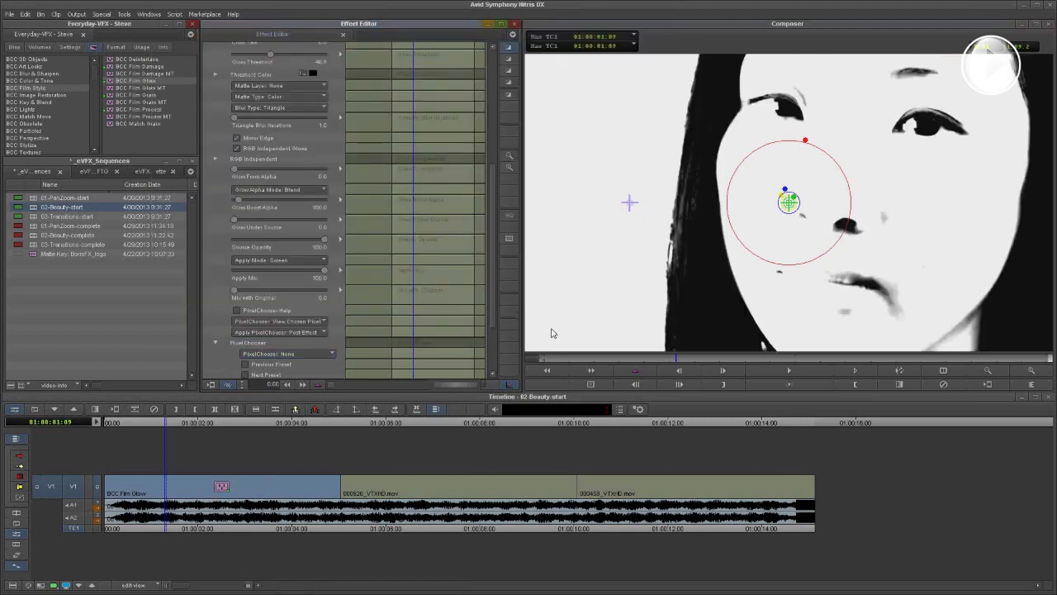
left_click(310, 322)
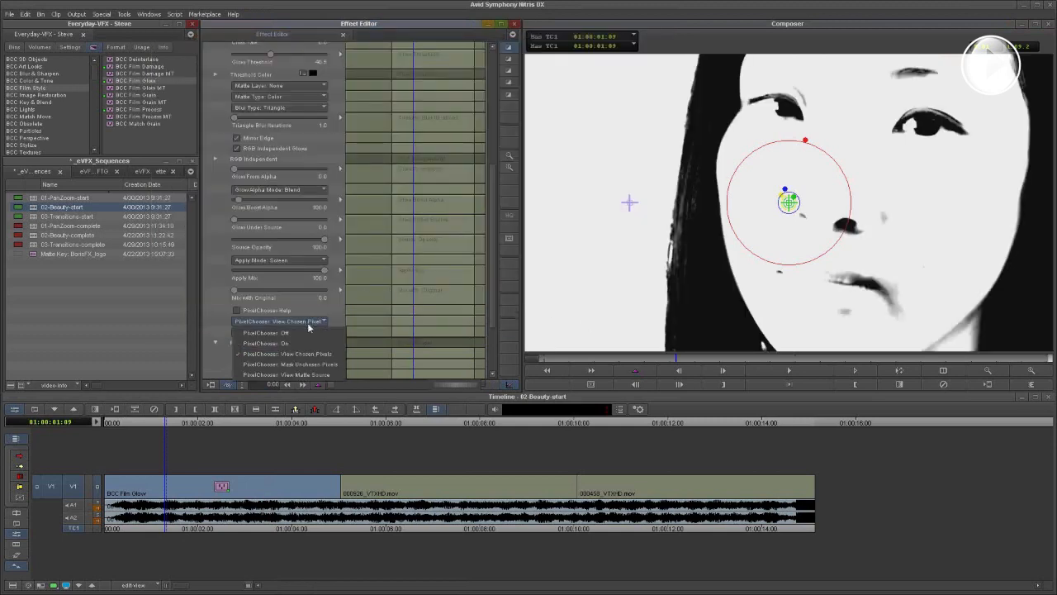
left_click(313, 344)
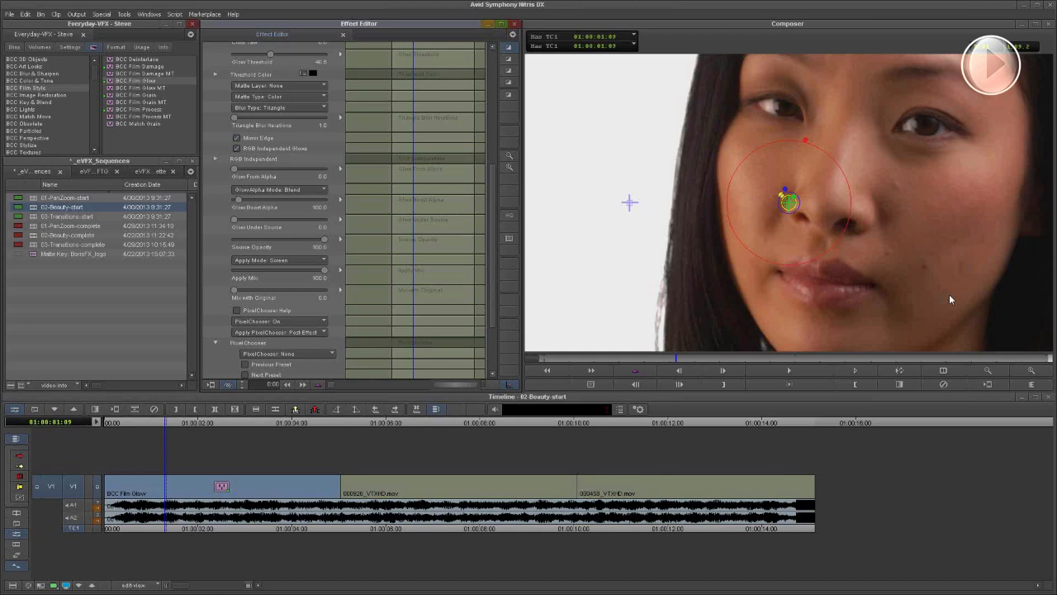
Save the complete BCC Film Glow effect settings as a static preset named beauty-pass-101
scroll(489, 218, "up", 6)
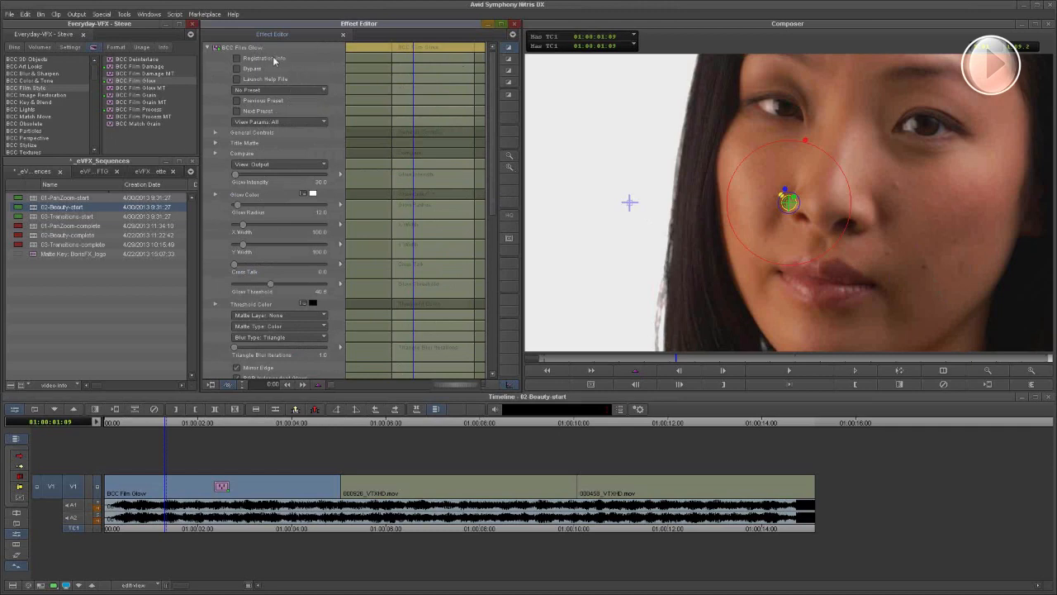
left_click(283, 89)
left_click(282, 144)
type("bea")
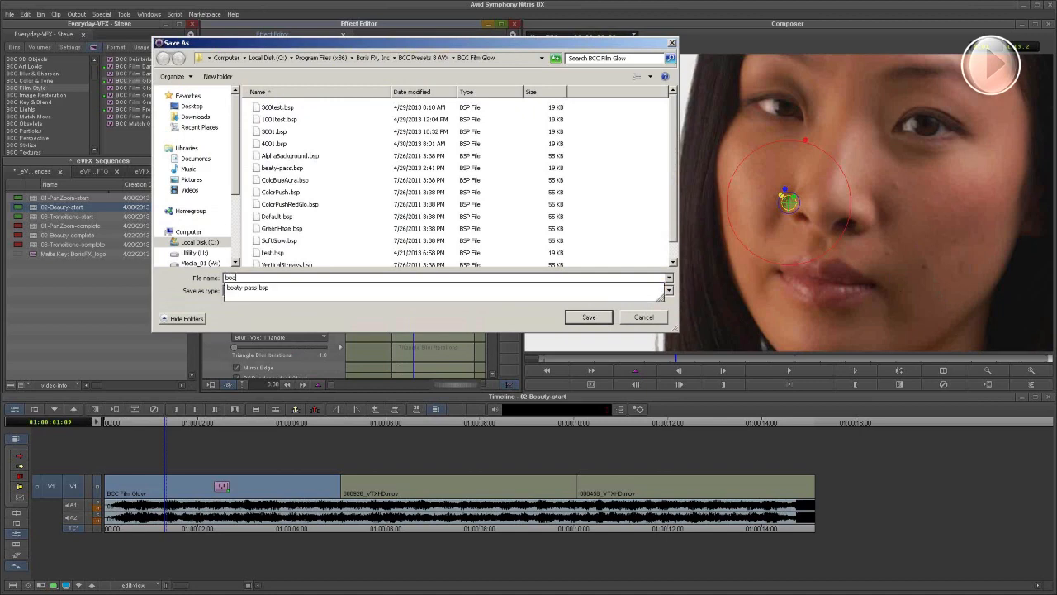
type("uty-pass-1011")
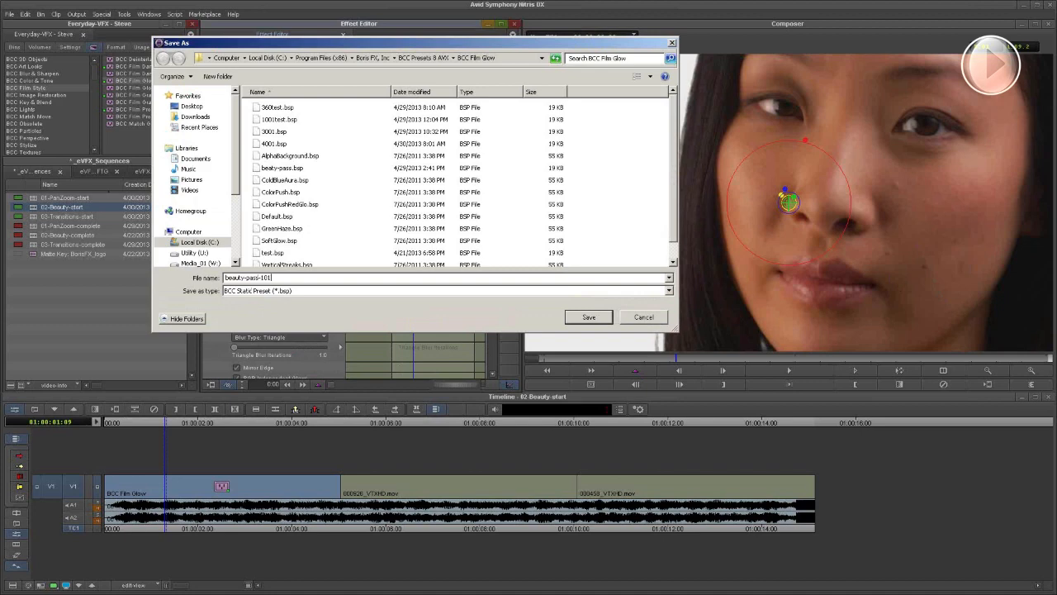
left_click(604, 319)
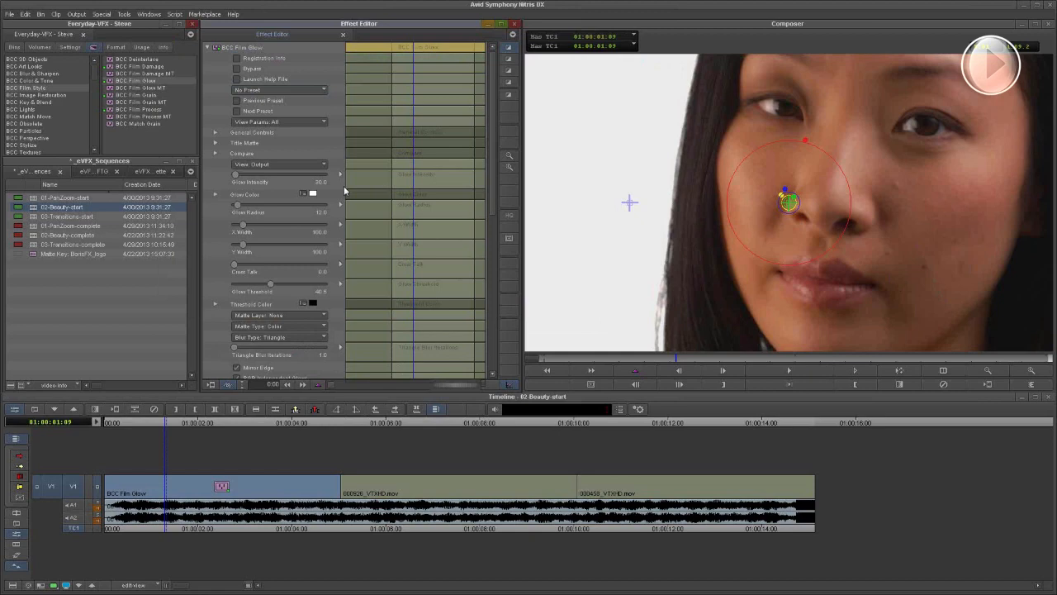
Add BCC Film Grain on top of Film Glow on the woman's clip, leaving only the Film Grain parameters expanded
left_click(146, 96)
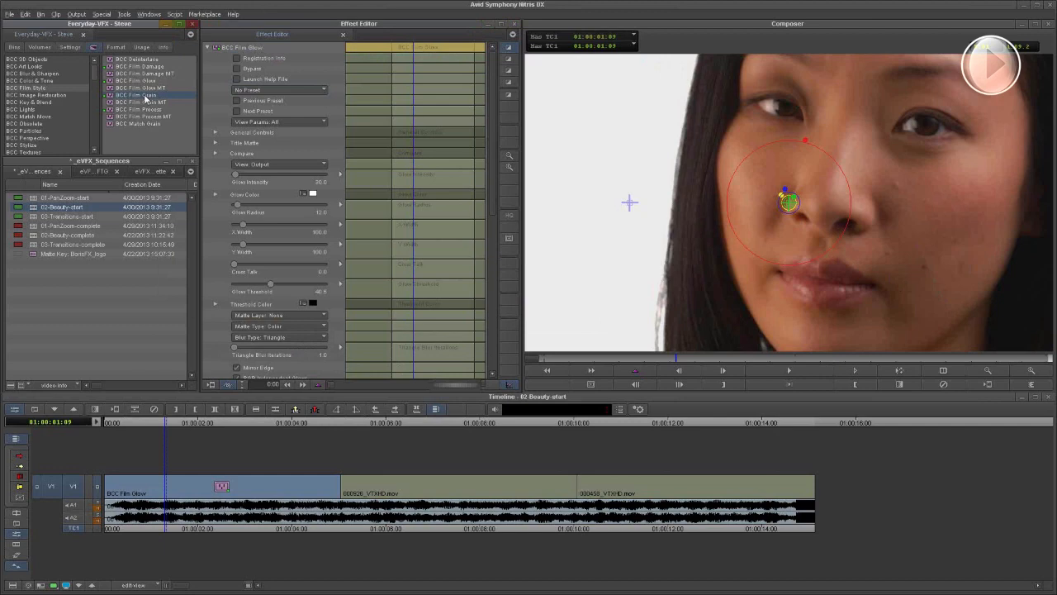
left_click_drag(139, 99, 263, 492)
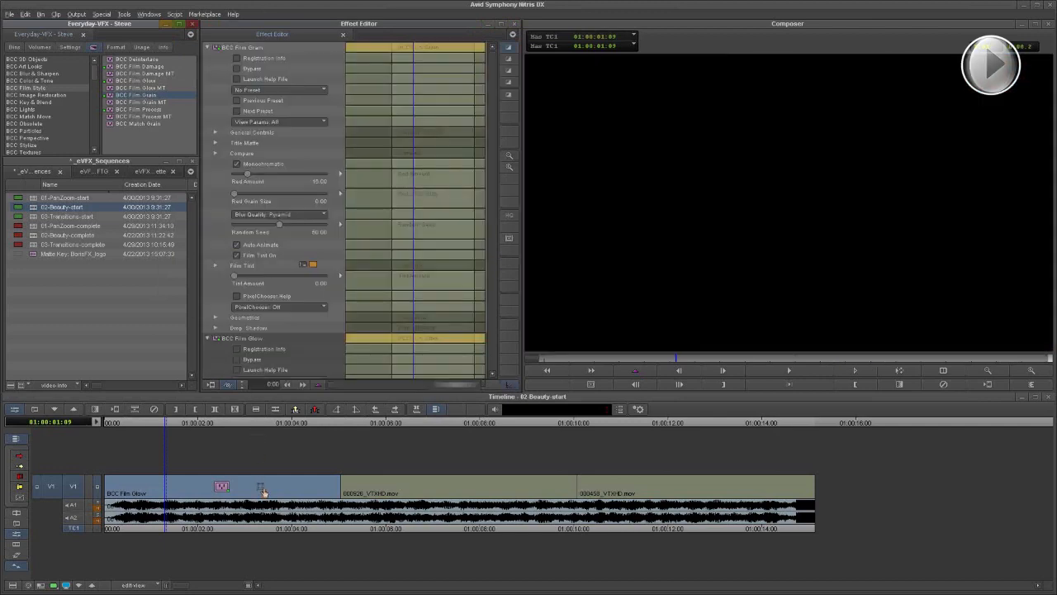
left_click(208, 47)
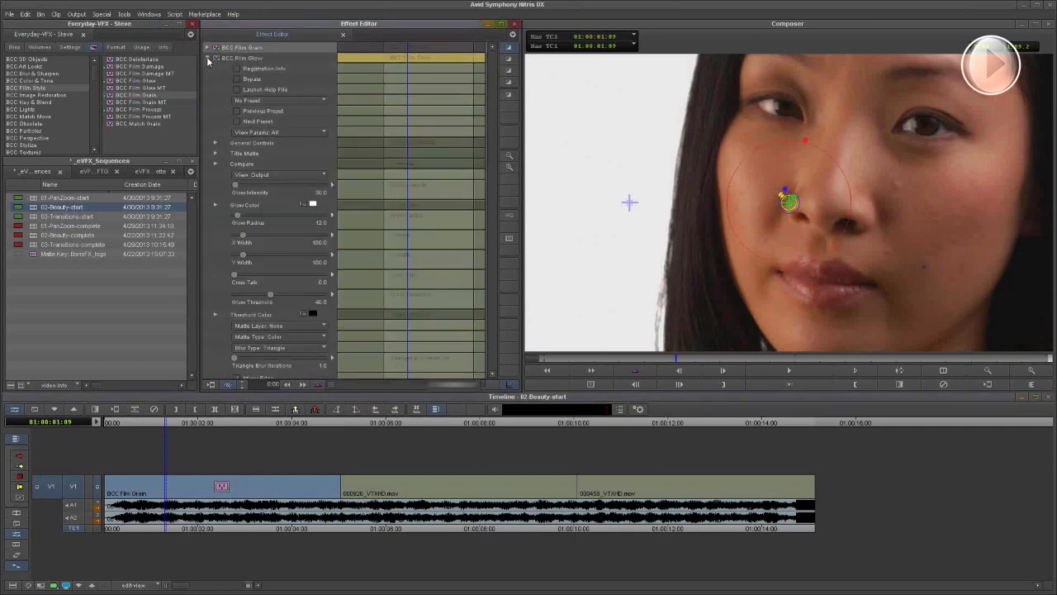
left_click(208, 58)
left_click(246, 58)
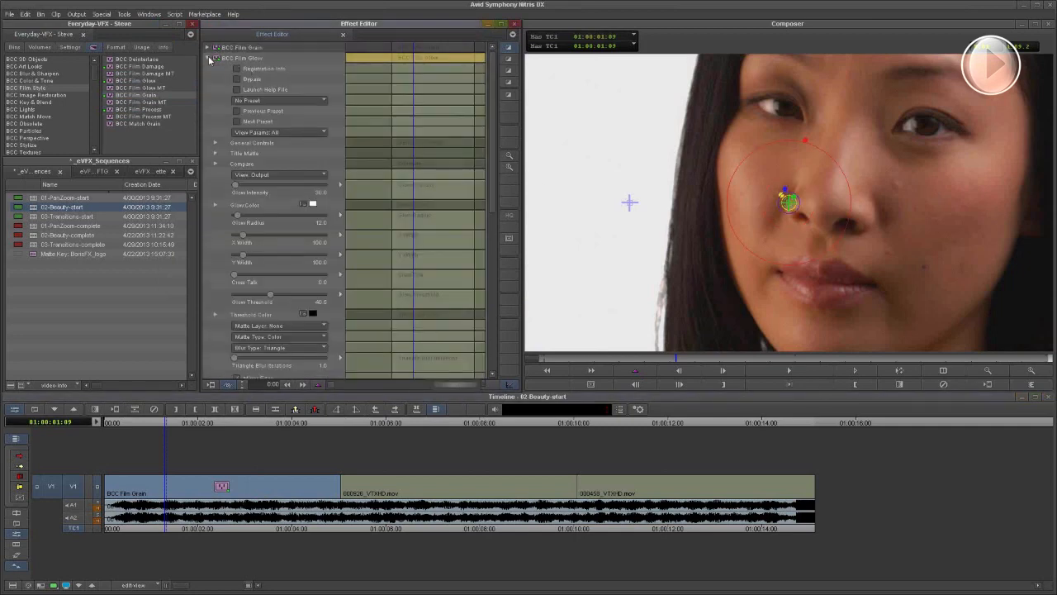
left_click(246, 59)
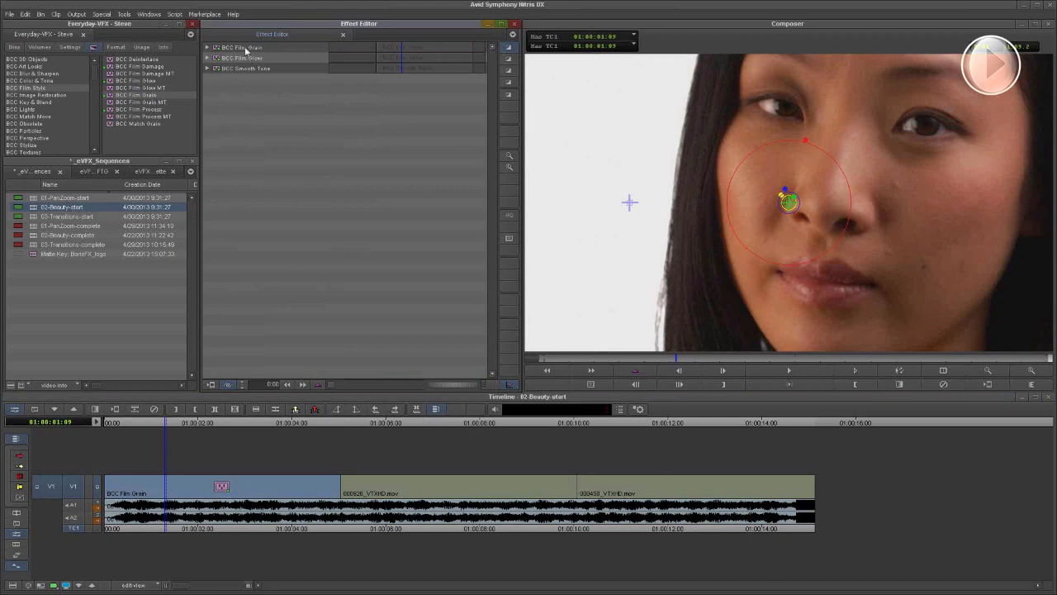
left_click(201, 49)
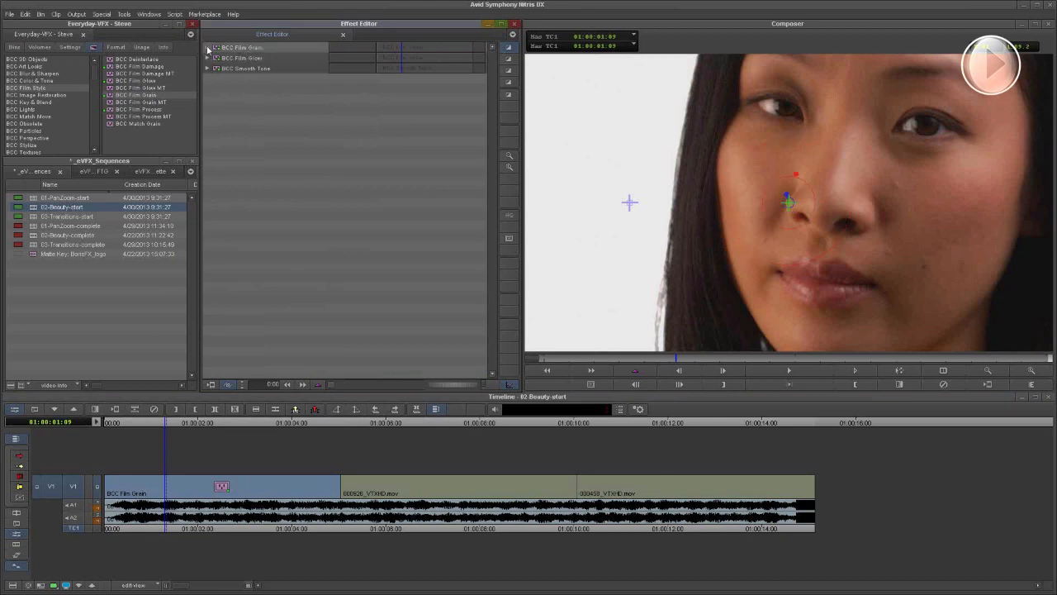
left_click(208, 48)
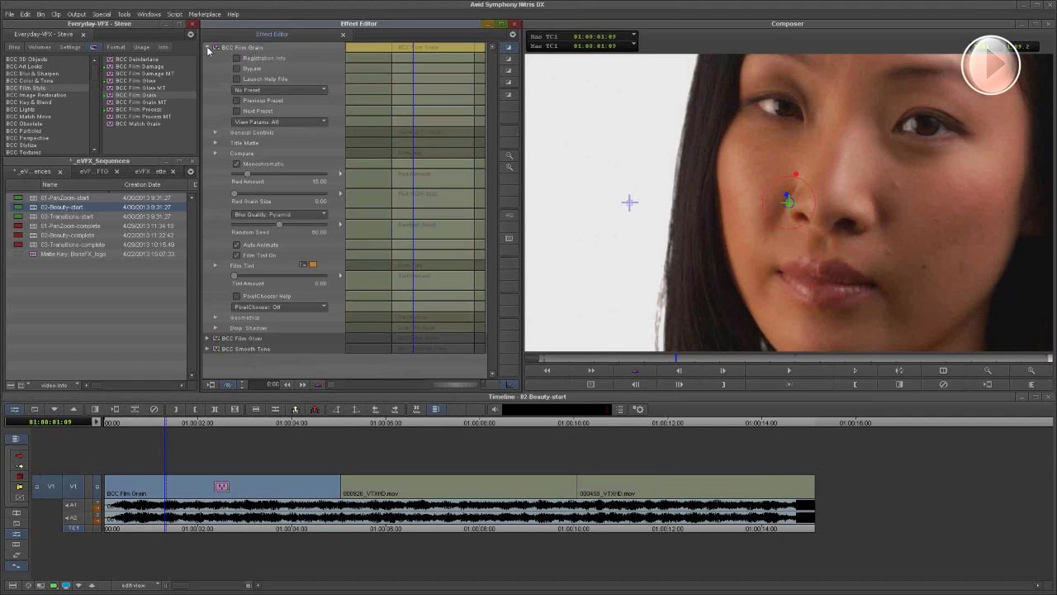
Examine the default grain close up on the white background, hair and face, and compare it with the full-frame view
left_click(1040, 375)
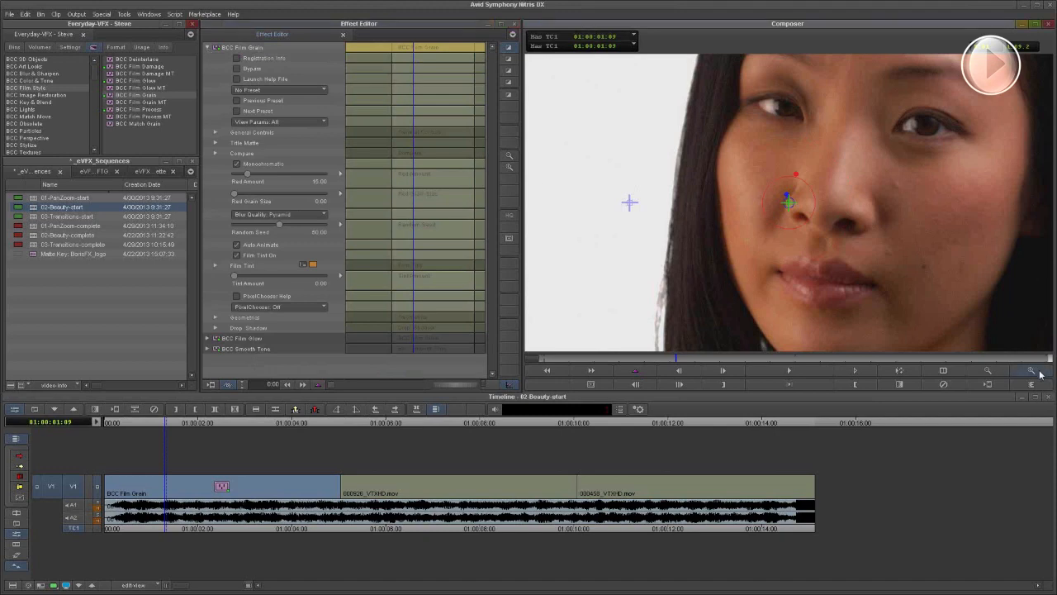
left_click(1040, 374)
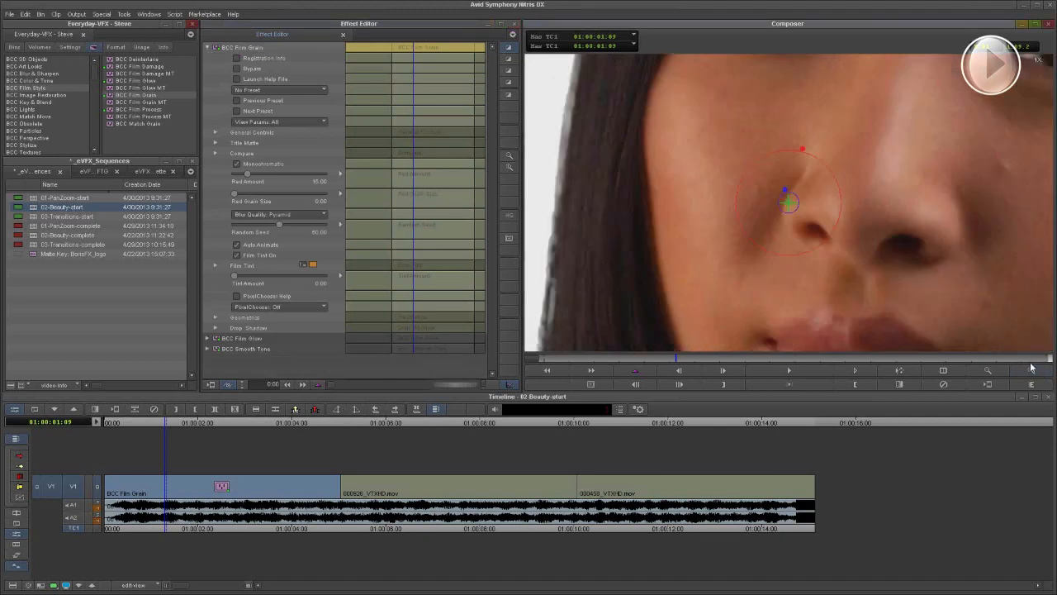
left_click_drag(670, 200, 861, 204)
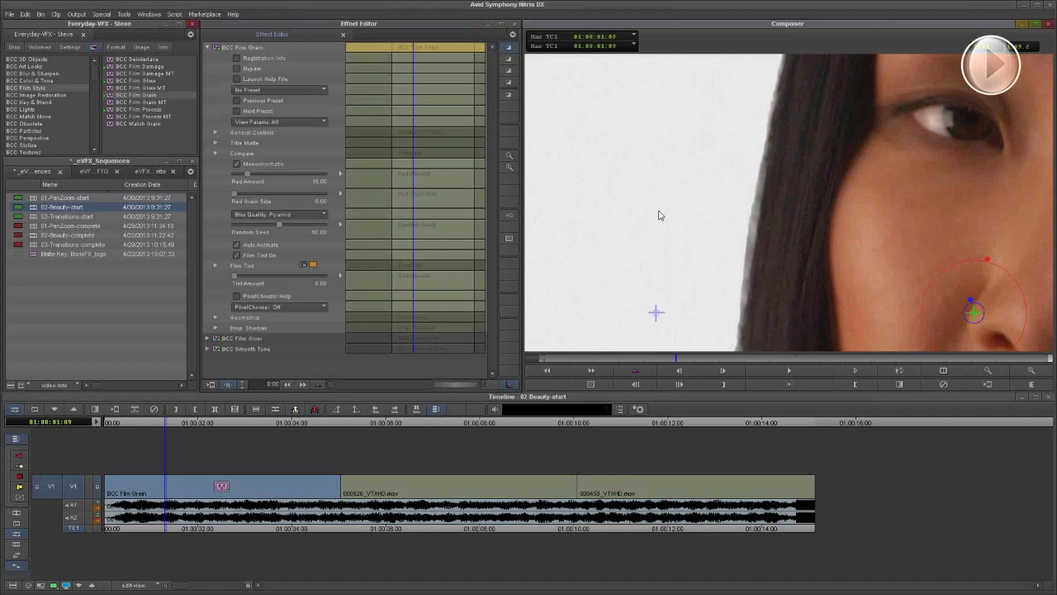
left_click_drag(858, 256, 677, 177)
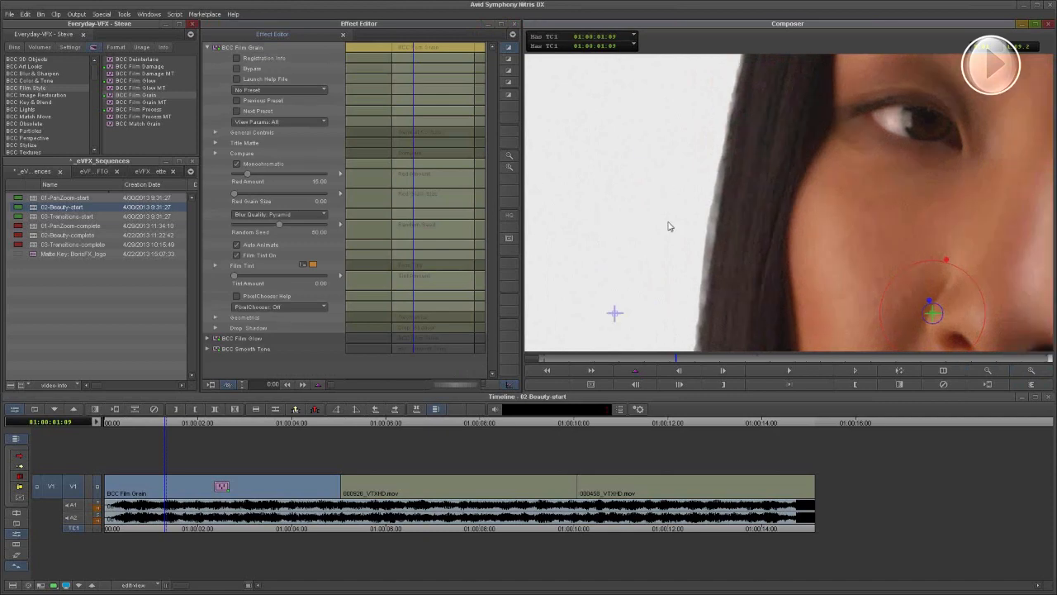
left_click_drag(942, 280, 770, 327)
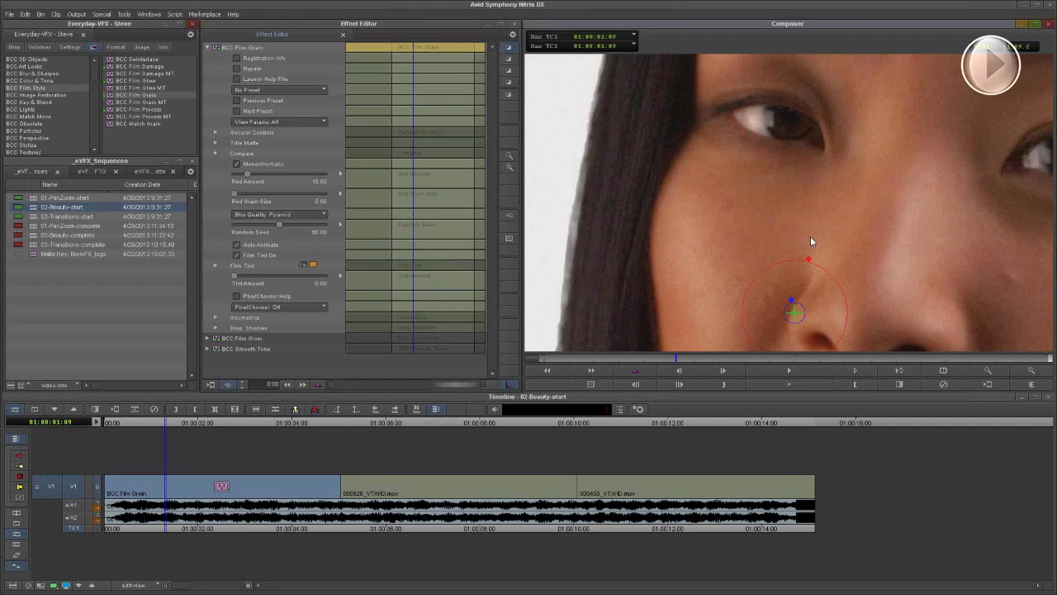
left_click(995, 375)
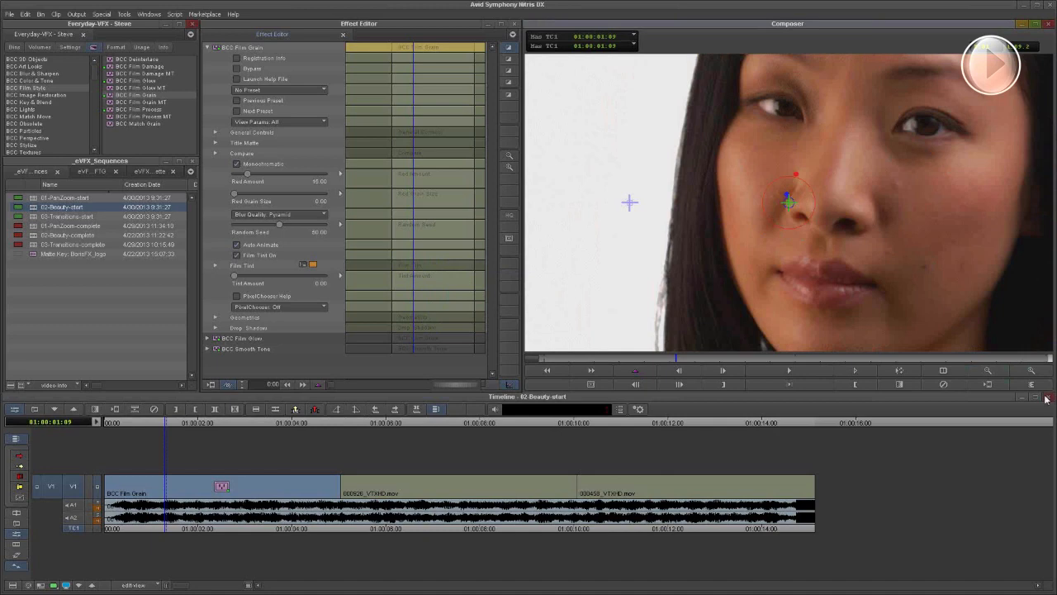
left_click(1030, 372)
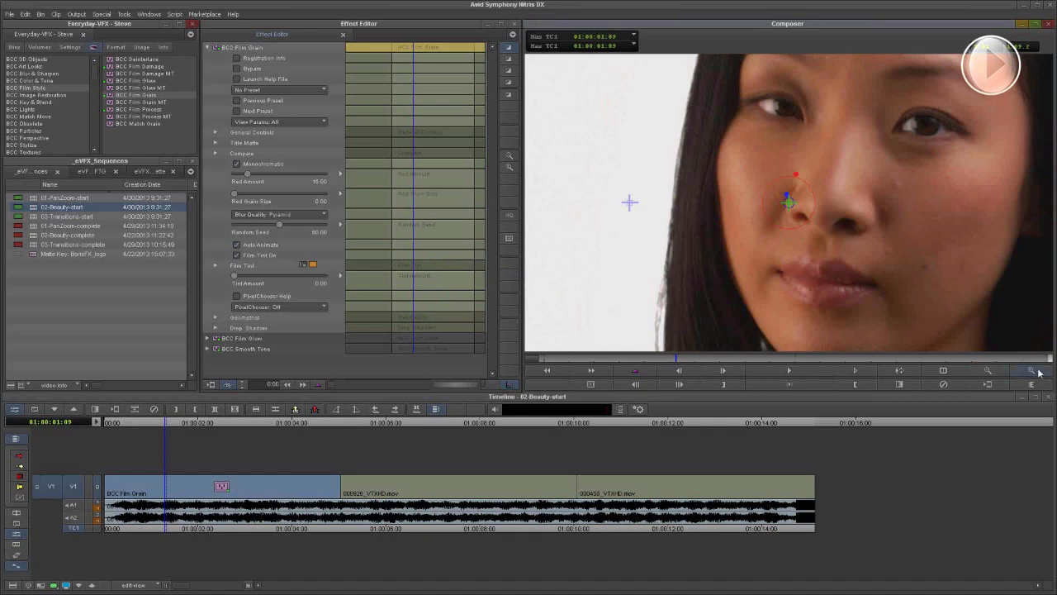
left_click(693, 163)
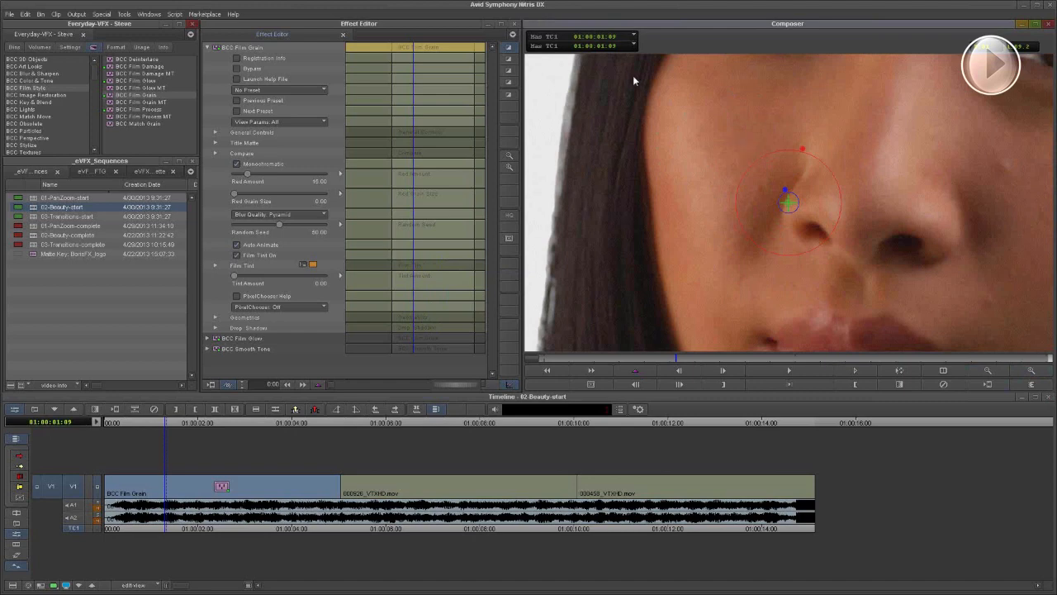
Set the Film Grain's Red Amount to 8 and check the grain in full-frame and enlarged views
left_click(255, 177)
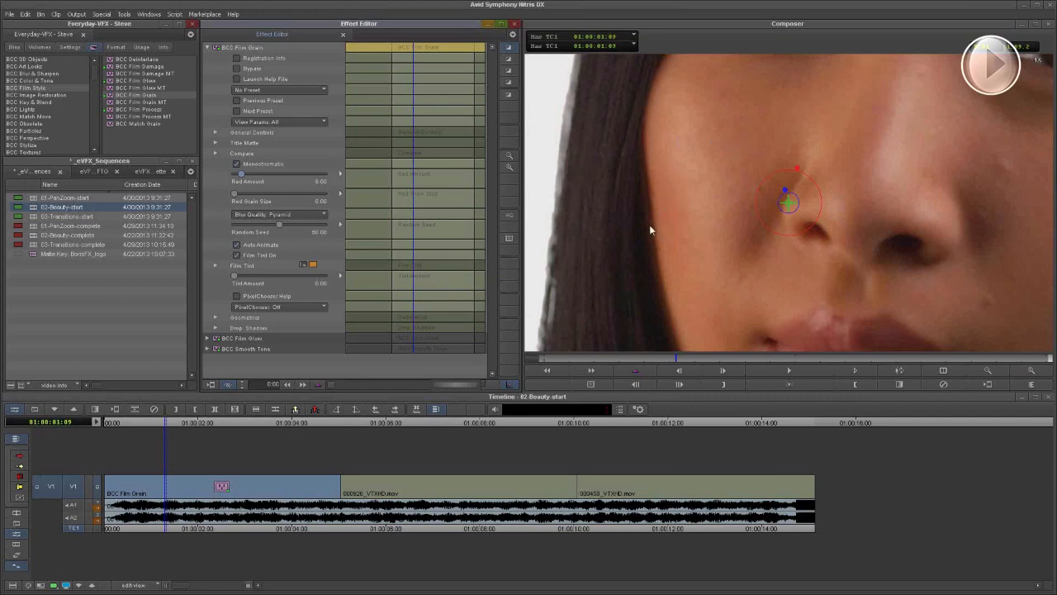
left_click(996, 374)
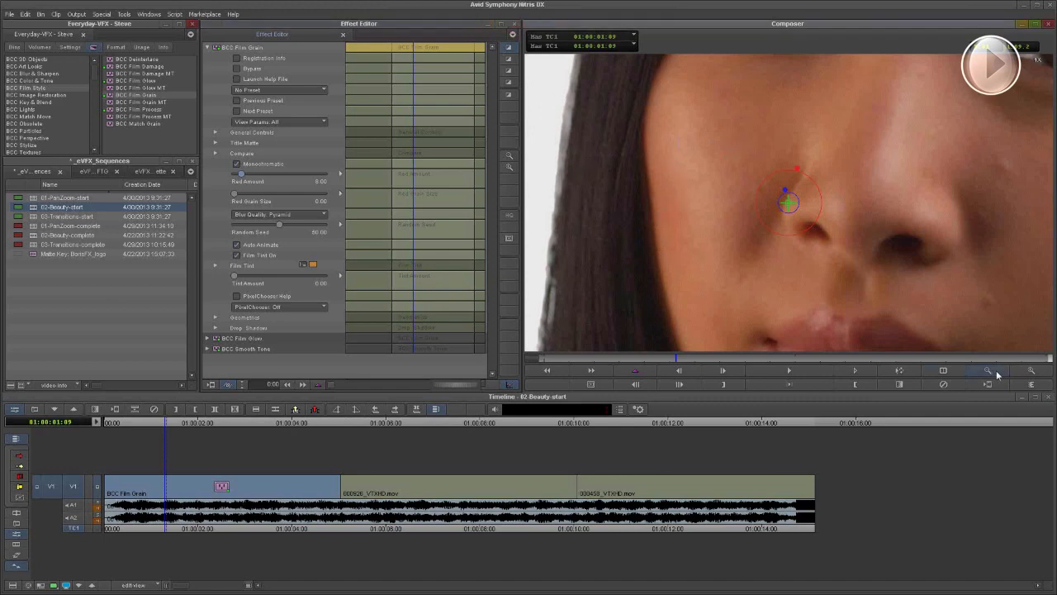
left_click(996, 374)
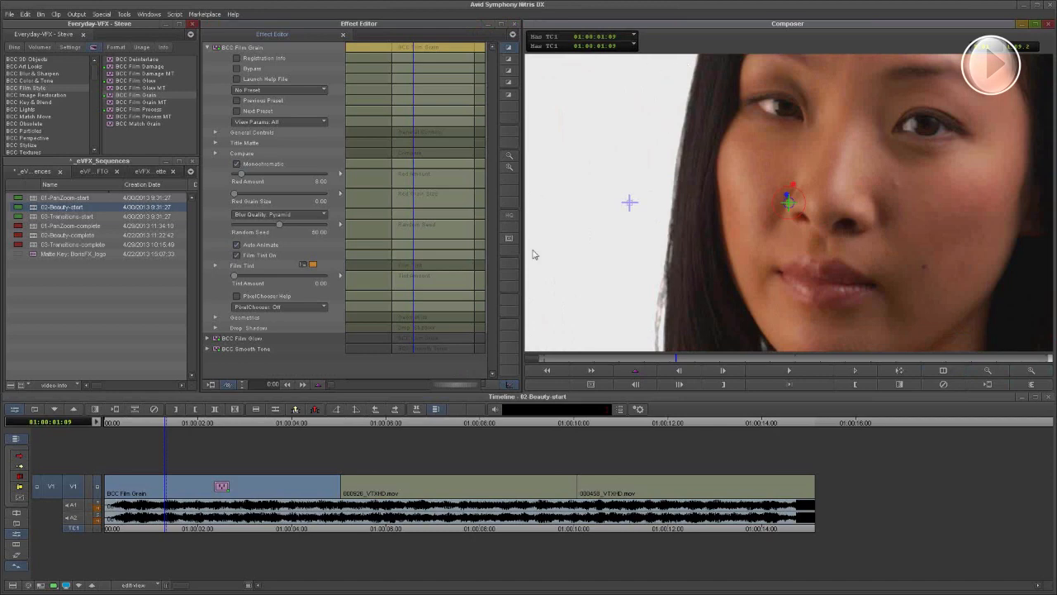
left_click(1029, 372)
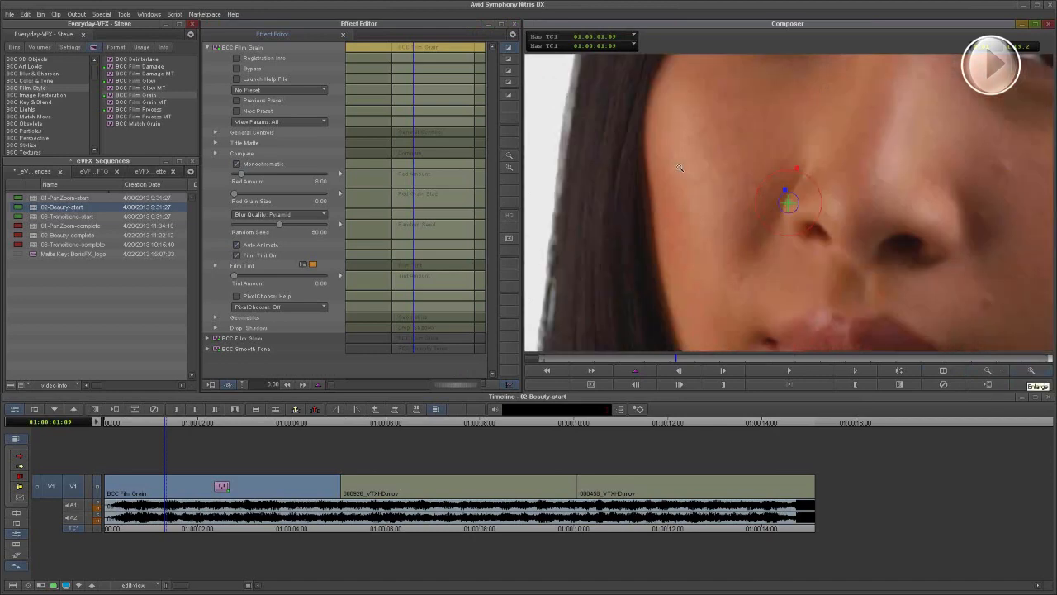
left_click_drag(677, 163, 779, 200)
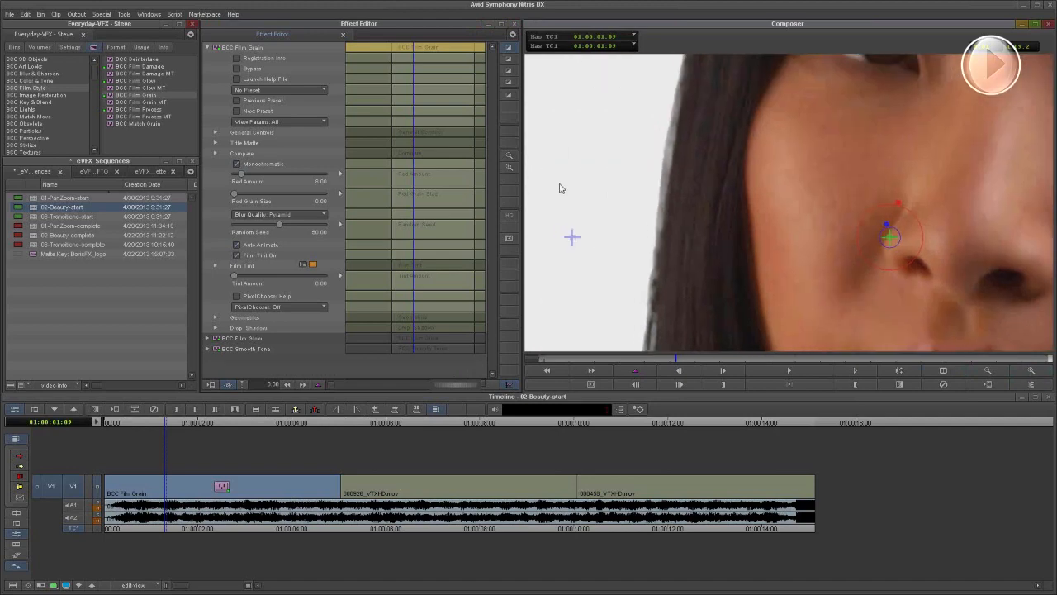
left_click(988, 375)
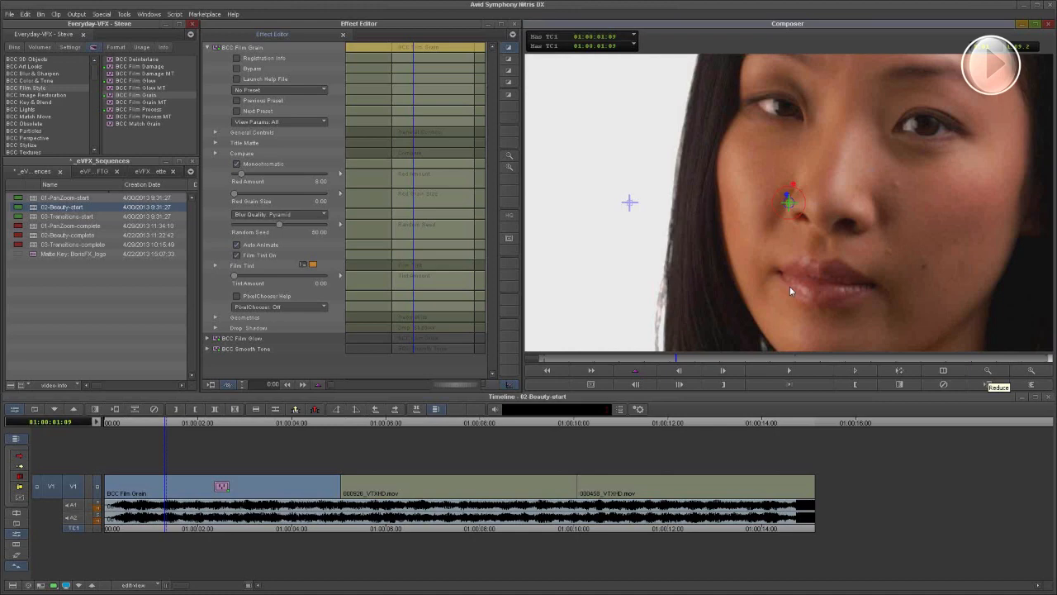
Turn on the Film Grain's PixelChooser and switch it to View Chosen Pixels
left_click(294, 307)
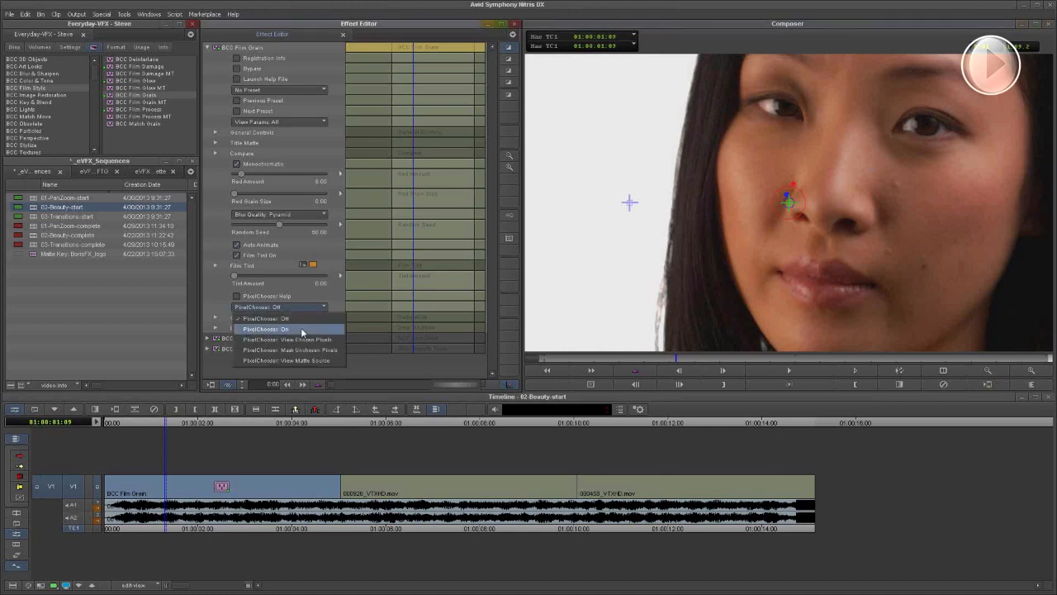
left_click(303, 330)
left_click(300, 308)
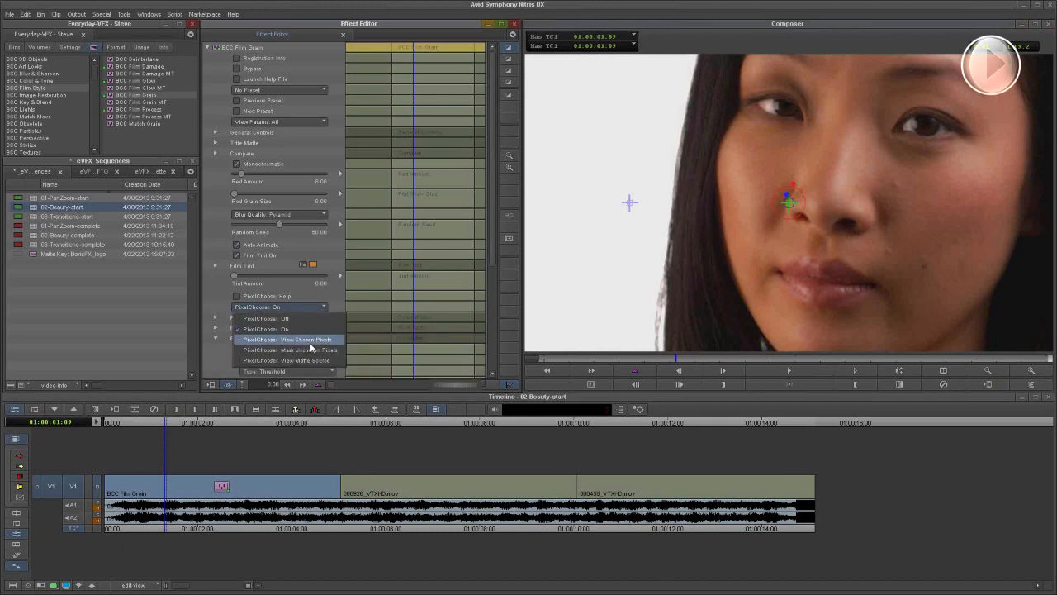
left_click(310, 340)
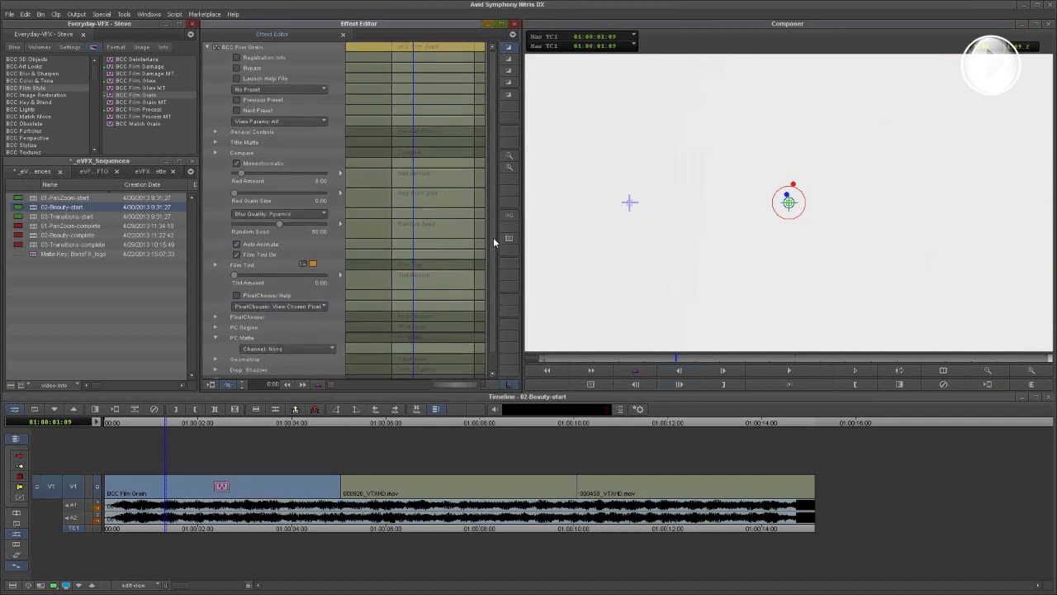
Expand the PC Region settings and set the PC Matte channel to Blue
scroll(493, 237, "down", 1)
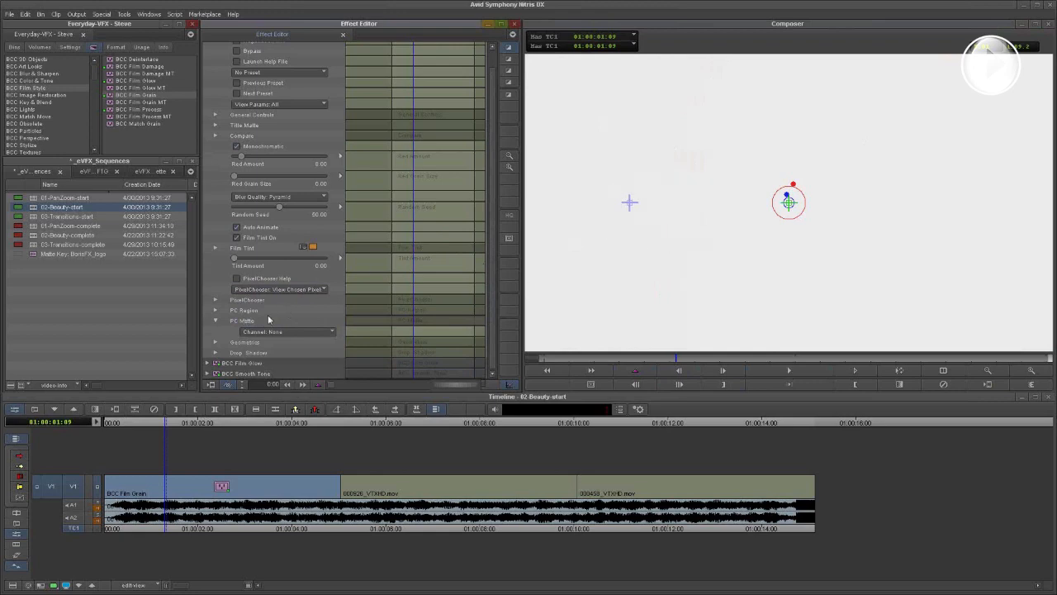
left_click(215, 311)
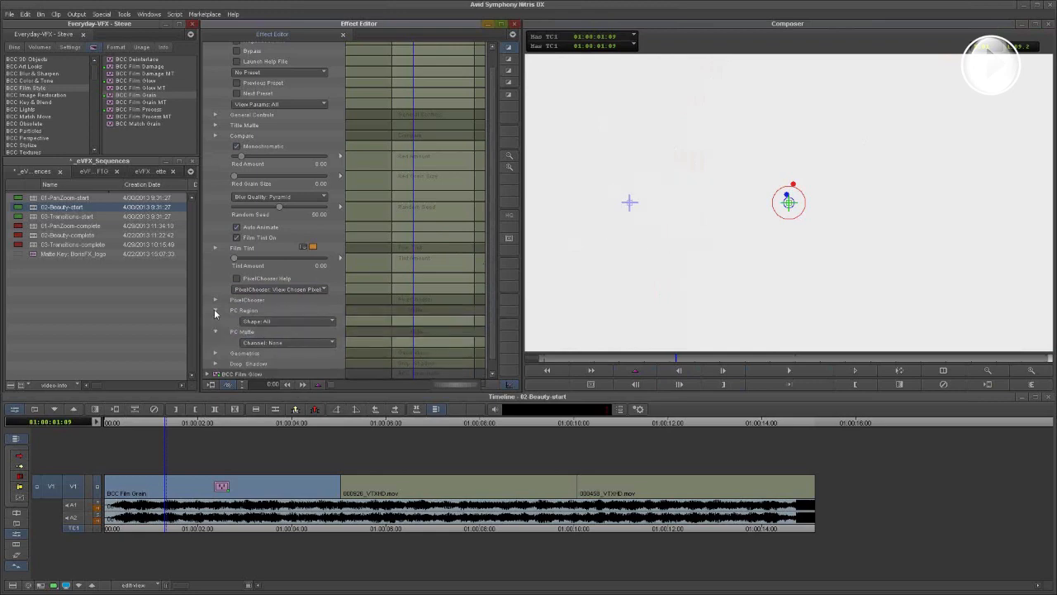
left_click(312, 342)
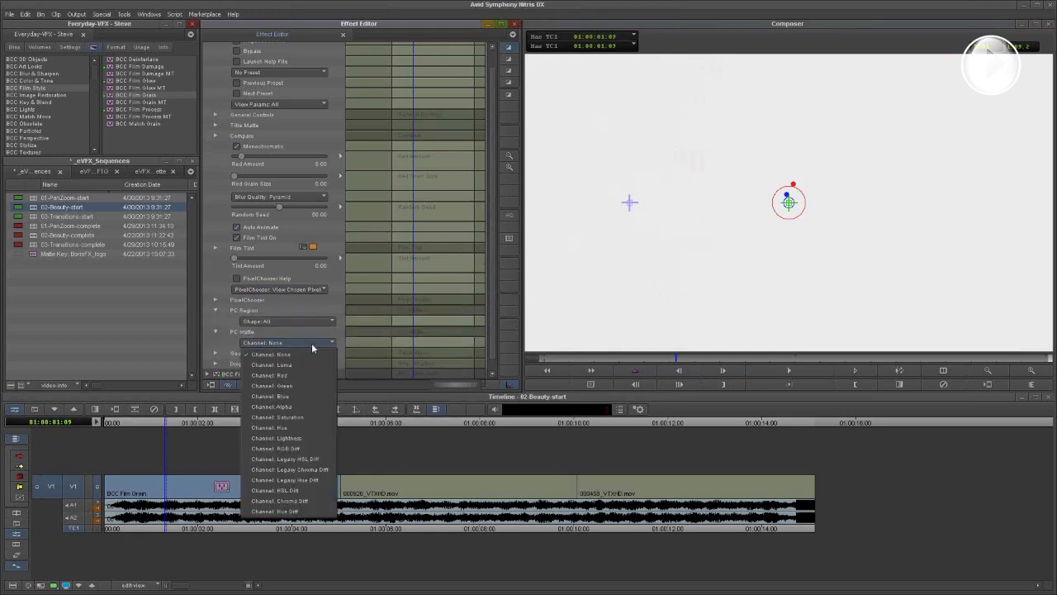
left_click(323, 388)
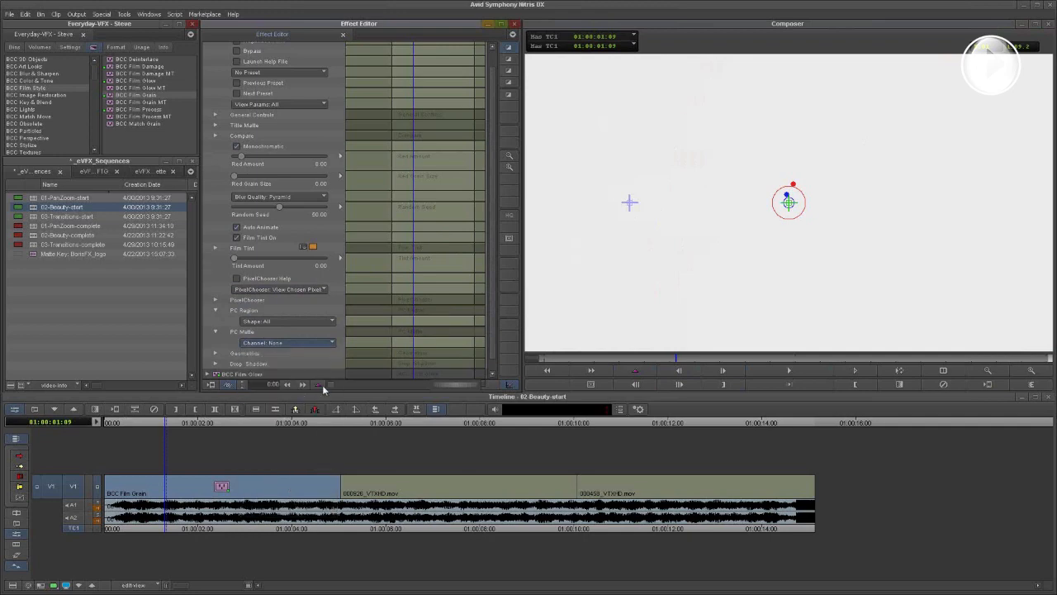
Change the PC Matte type to Levels, with Black/Threshold/From at 150 and White/To at 180
scroll(492, 238, "down", 2)
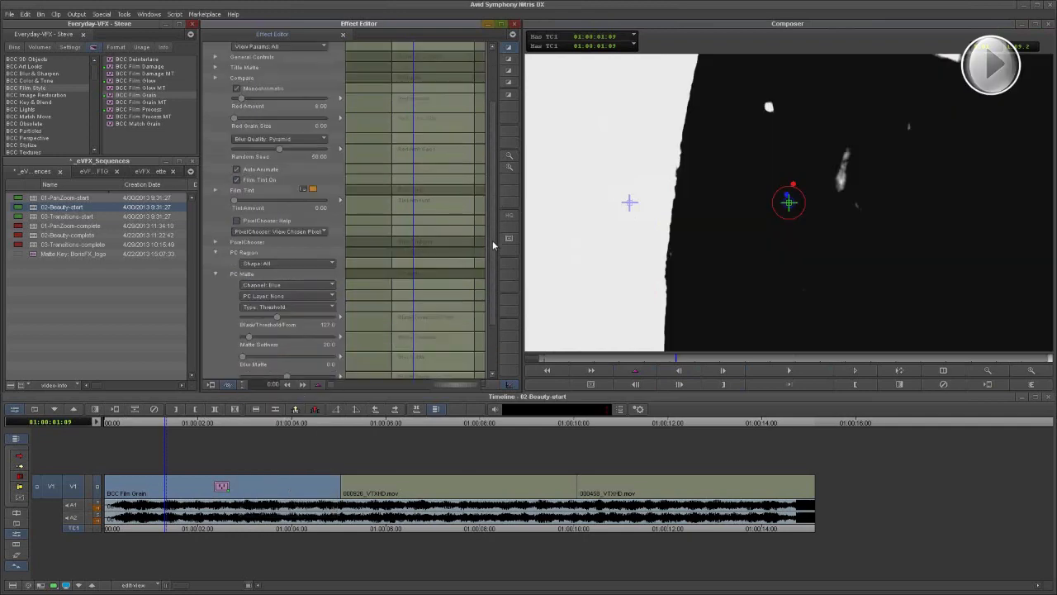
scroll(492, 245, "down", 2)
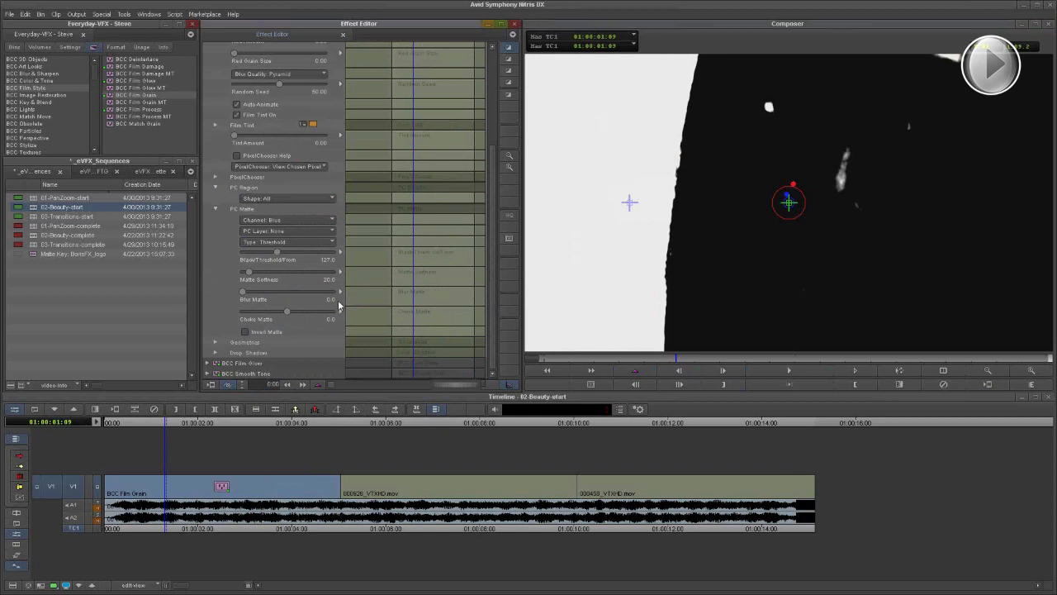
left_click(302, 243)
left_click(296, 254)
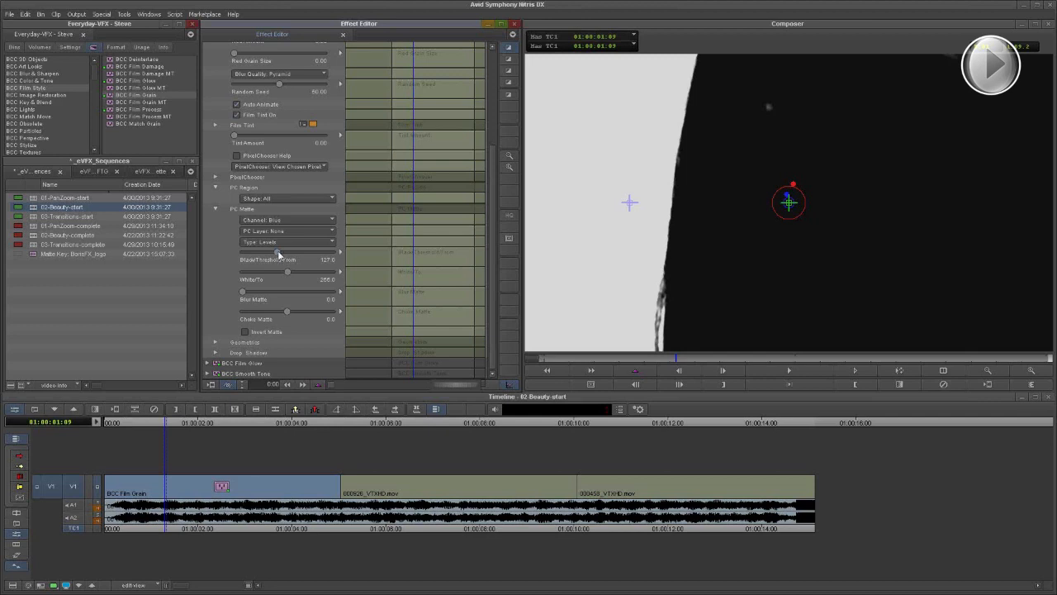
left_click_drag(280, 252, 278, 254)
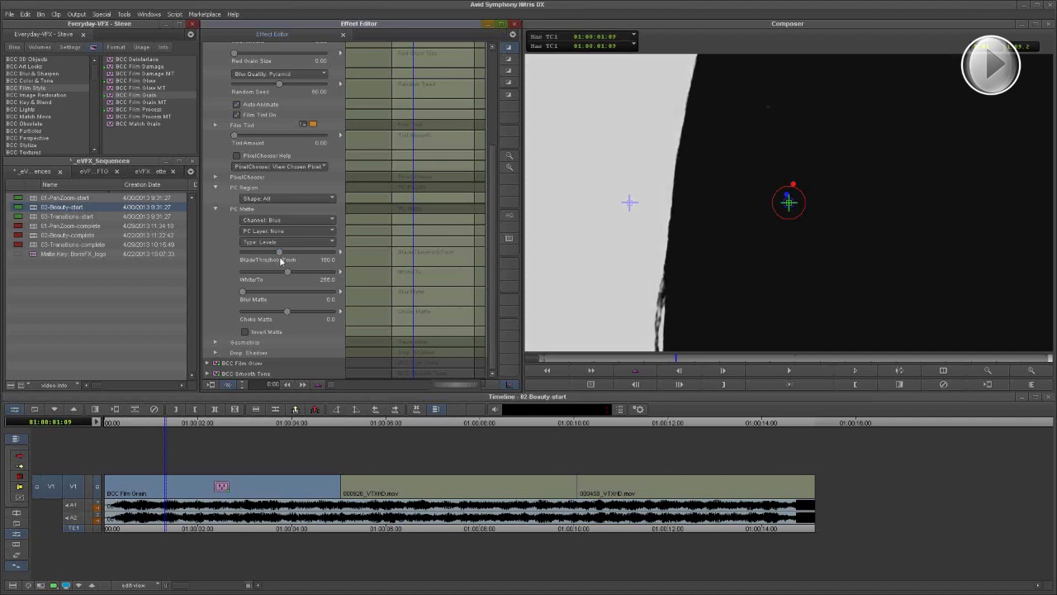
left_click_drag(289, 275, 287, 275)
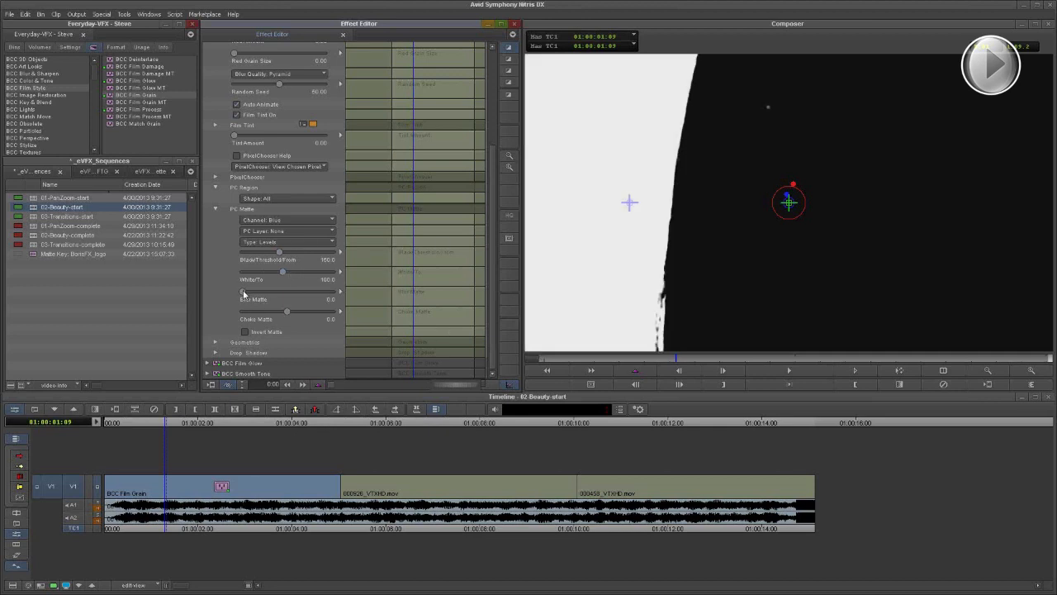
Refine the PC Matte with a 0.2 blur and 0.4 choke, and invert it to select the woman
left_click(287, 312)
left_click_drag(272, 316, 271, 318)
left_click(244, 332)
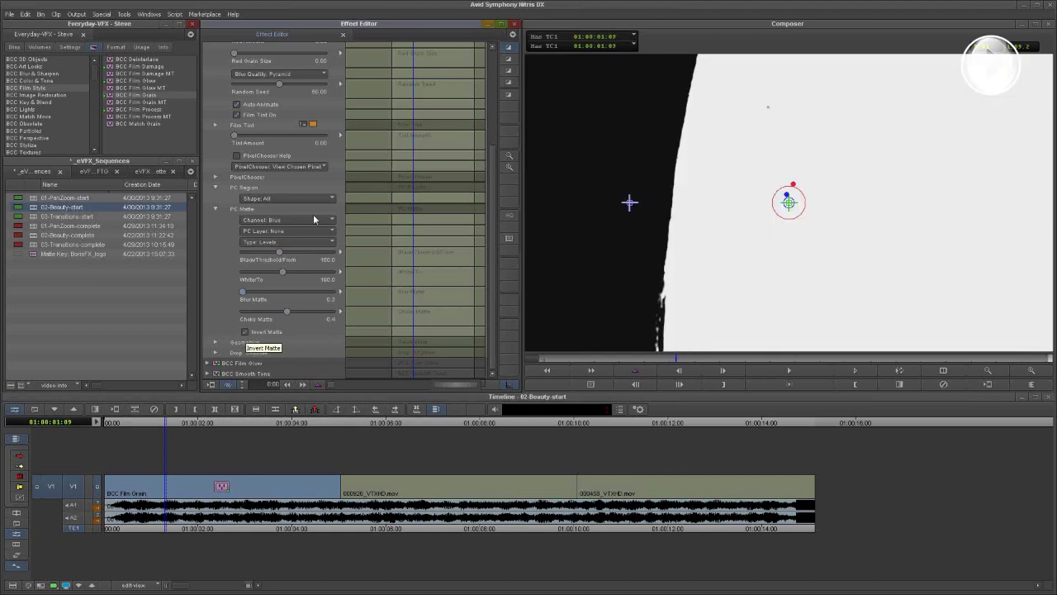
Set the Film Grain's PixelChooser to On and inspect the edge of the woman's hair up close
left_click(319, 168)
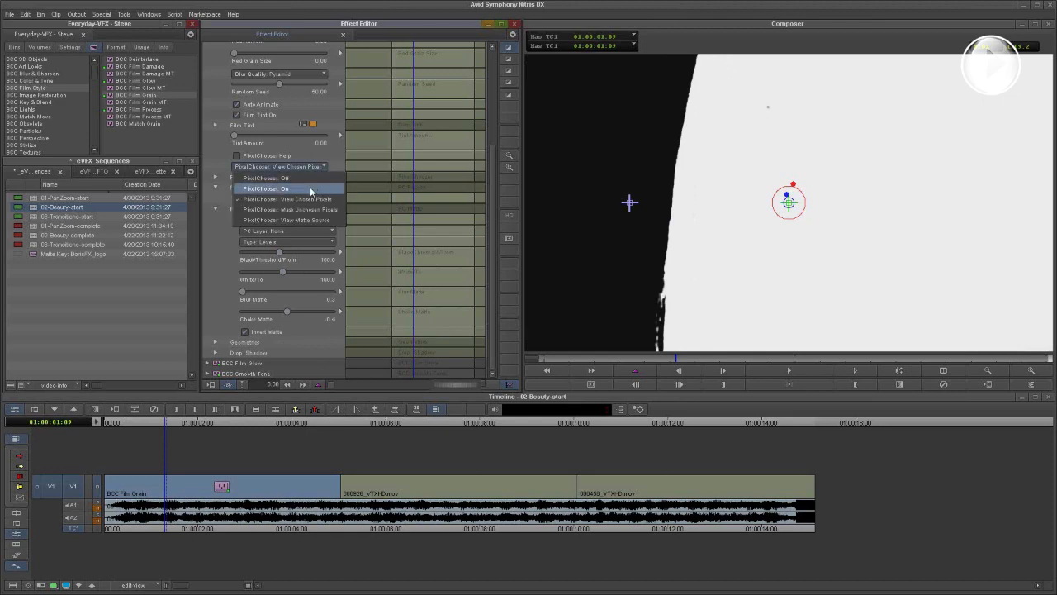
left_click(310, 190)
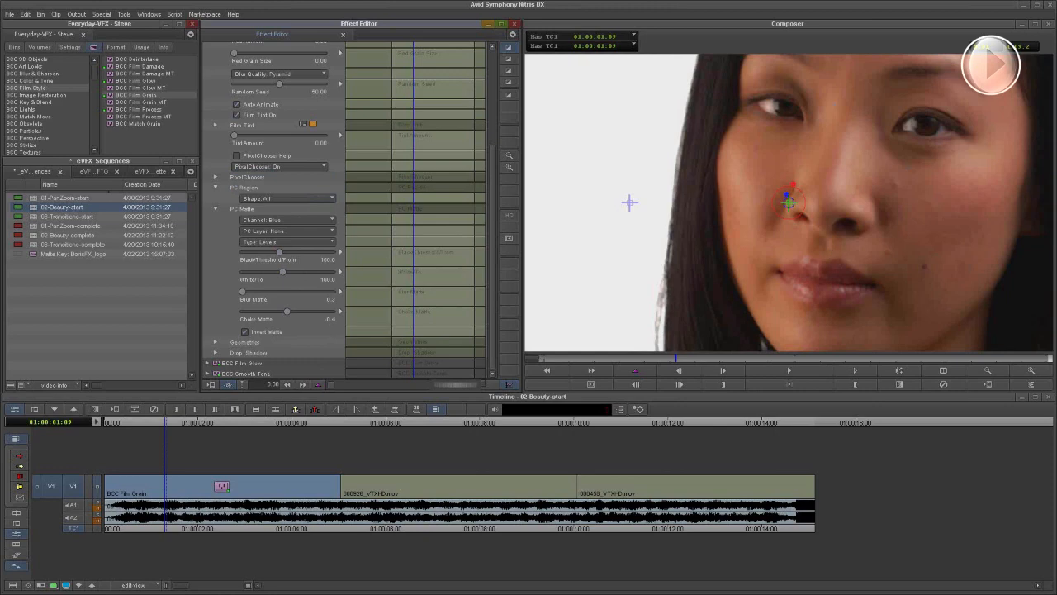
left_click(1032, 372)
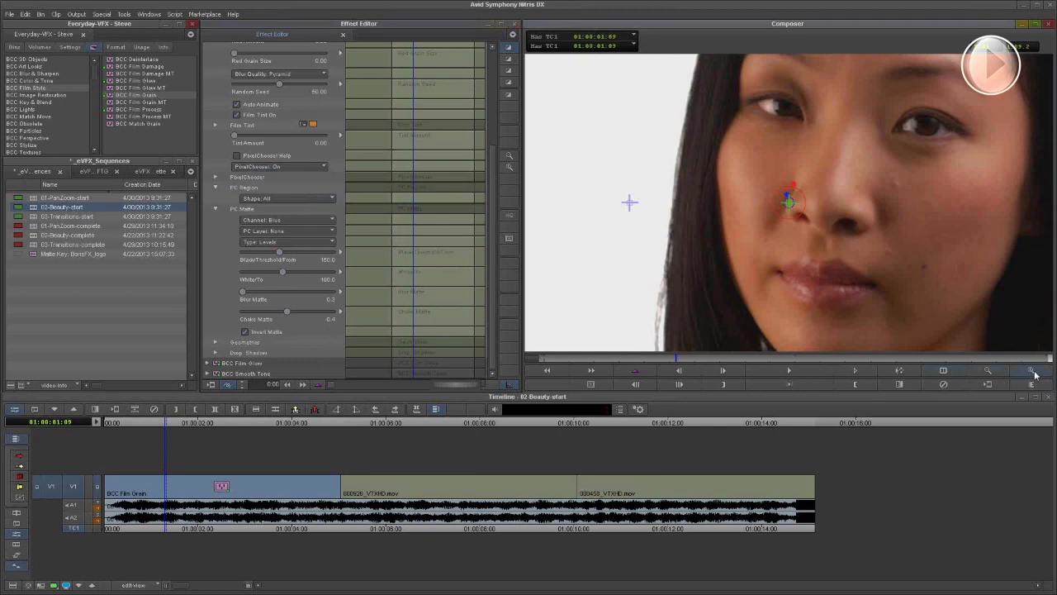
left_click(1033, 371)
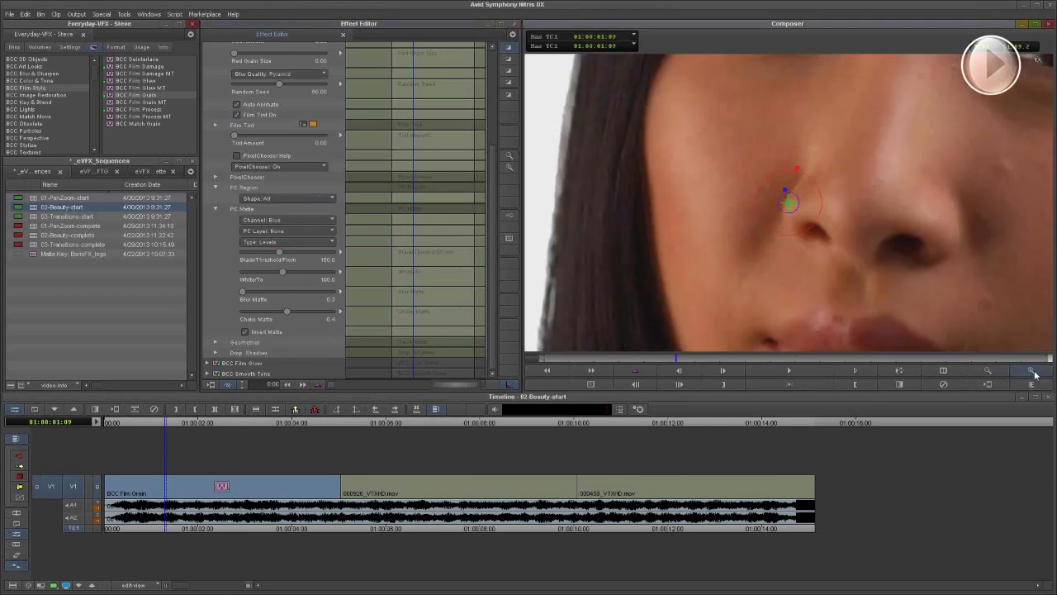
left_click_drag(766, 258, 978, 349)
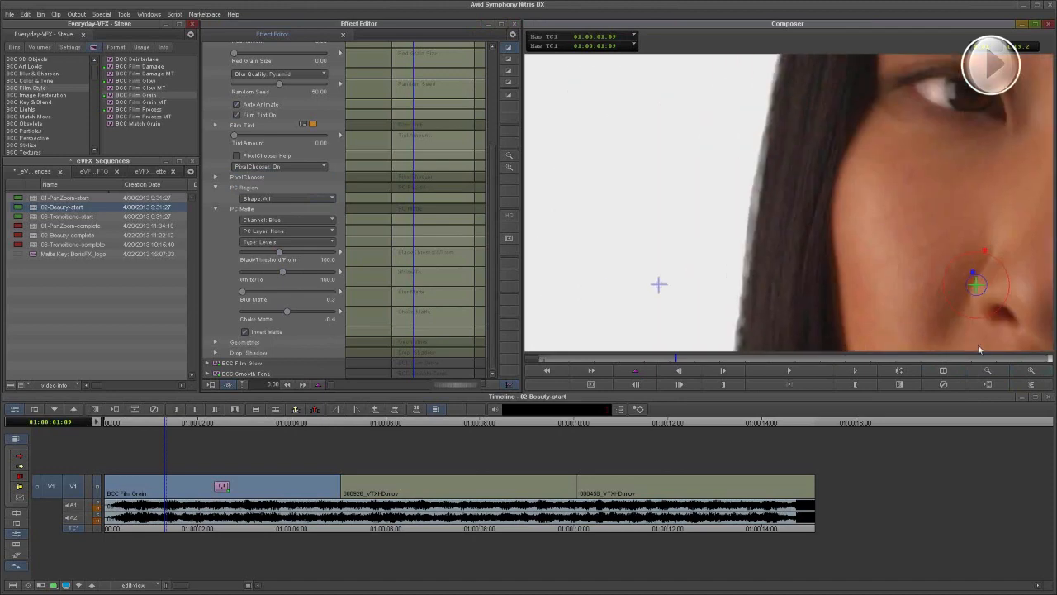
left_click(1036, 371)
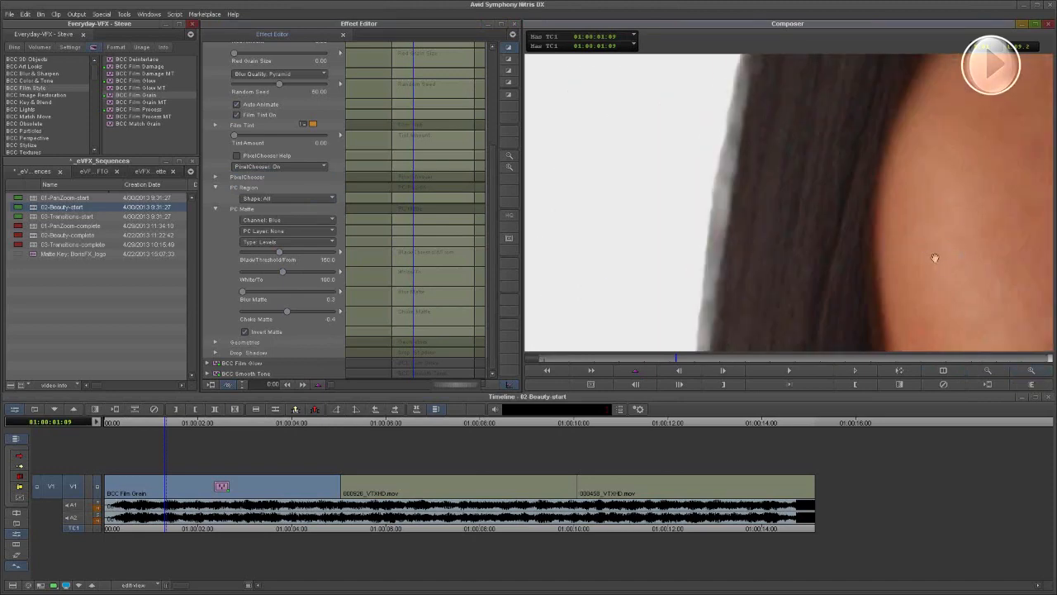
left_click_drag(927, 255, 898, 221)
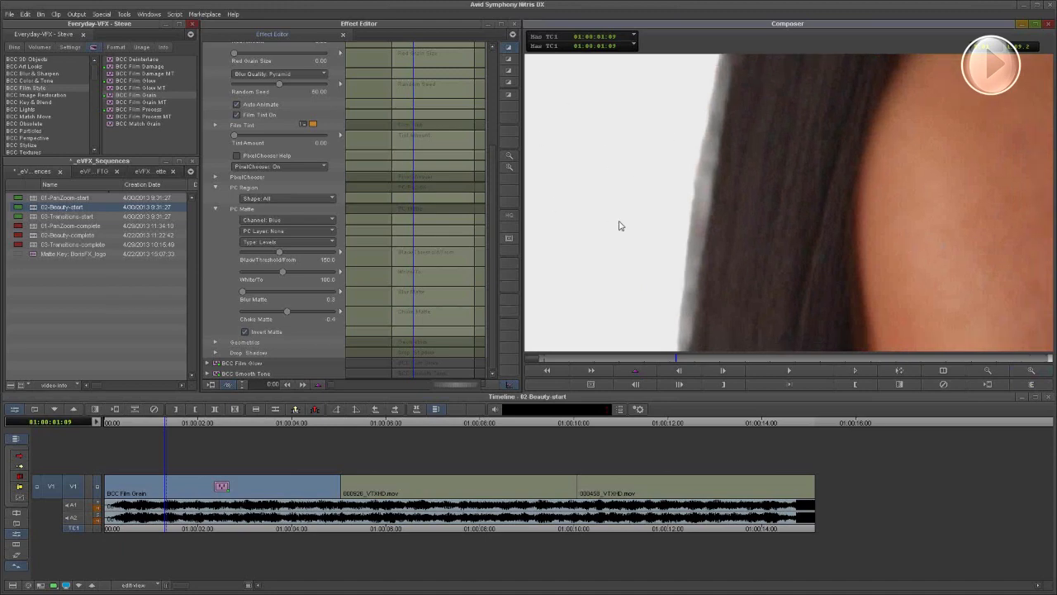
left_click(989, 373)
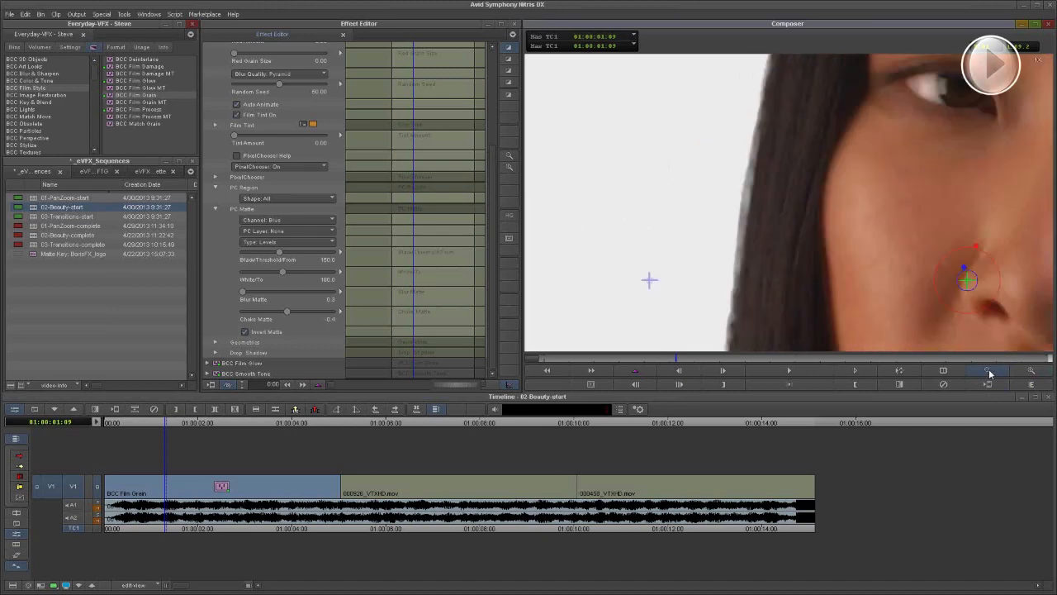
left_click(990, 373)
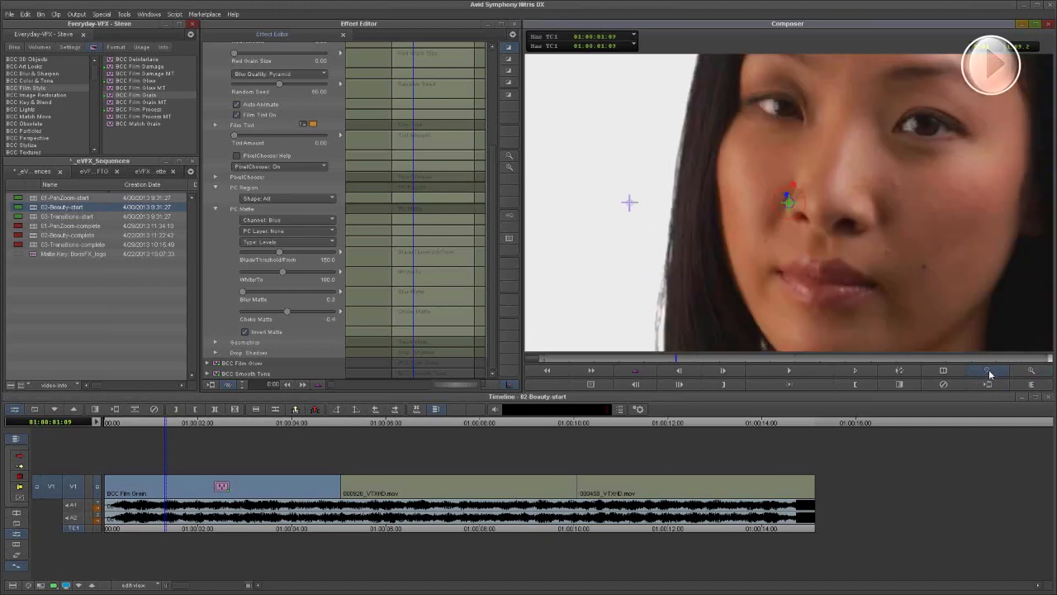
Save the Film Grain settings as a preset named beauty-pass-101
left_click_drag(492, 180, 493, 176)
scroll(493, 176, "up", 10)
left_click(279, 89)
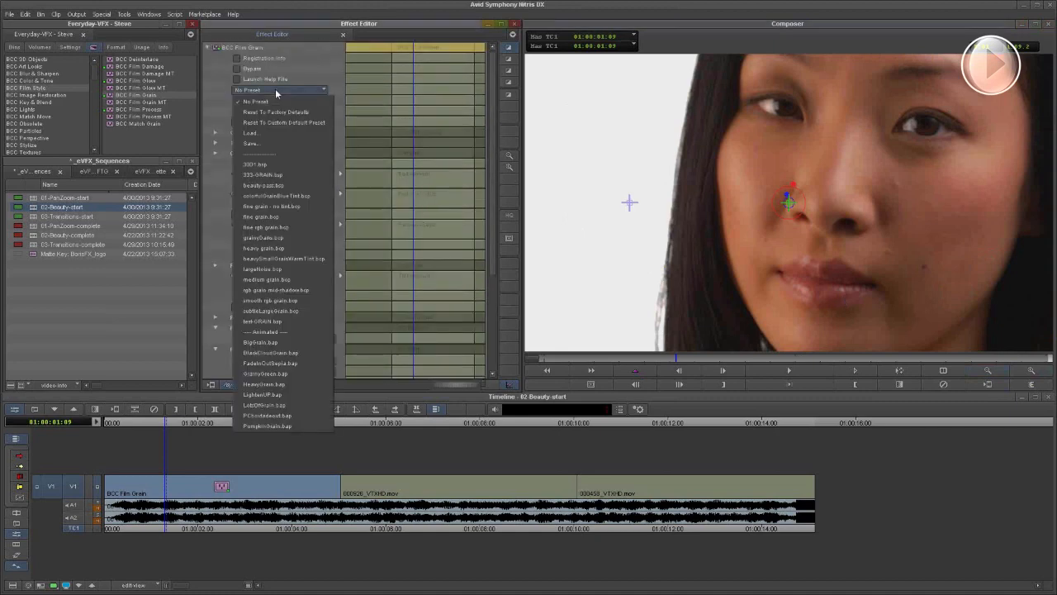
left_click(280, 144)
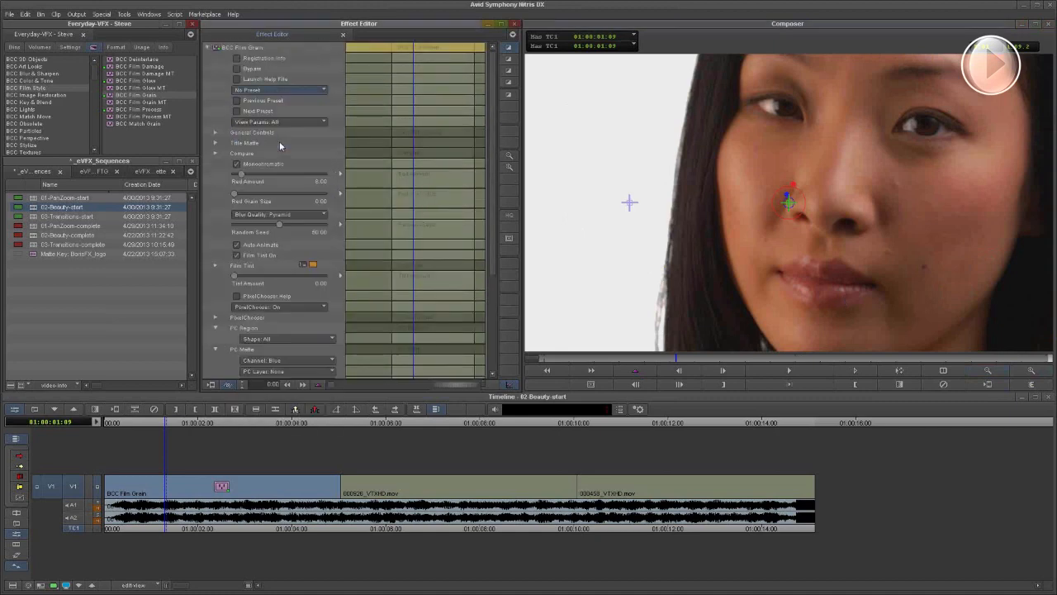
type("bea")
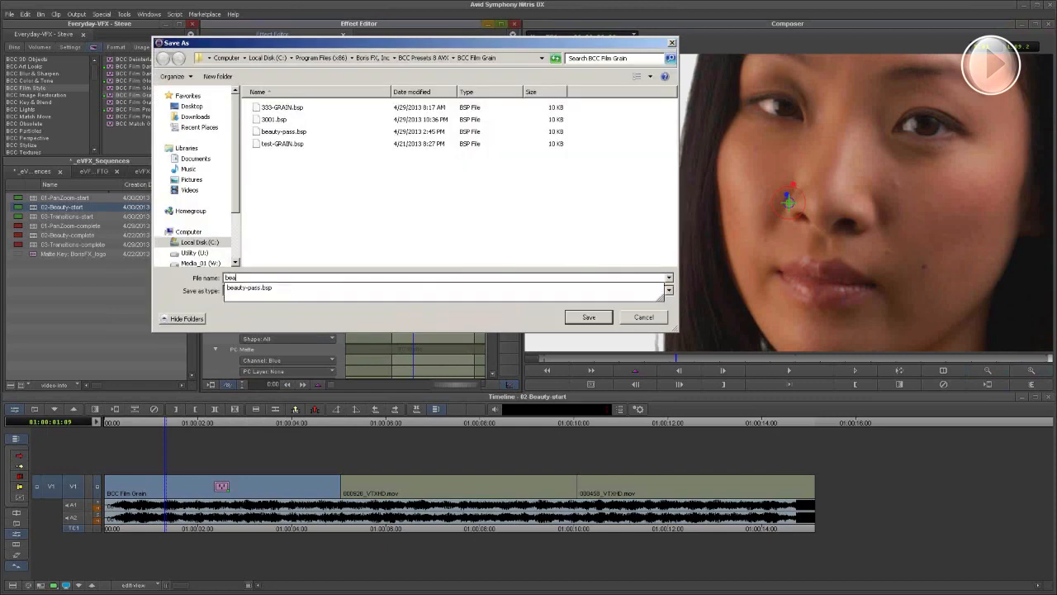
type("uty-pass-101")
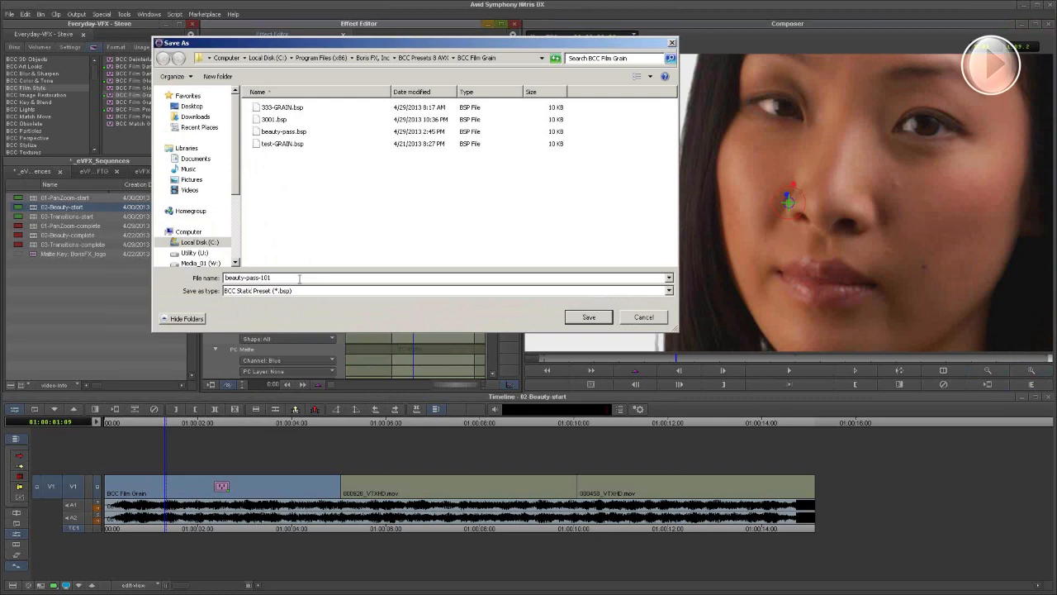
left_click(589, 319)
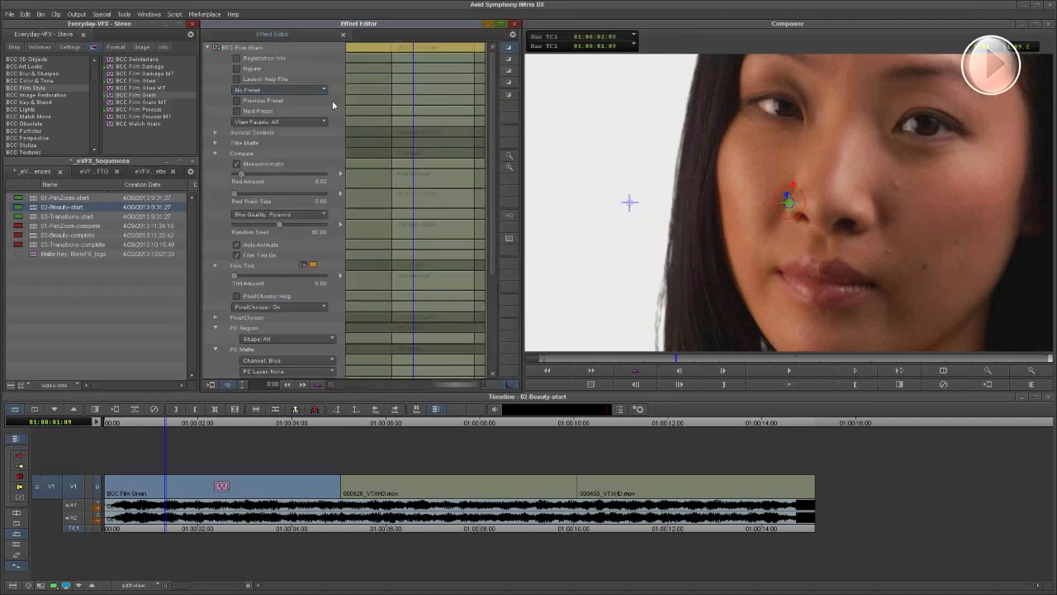
Collapse the Film Grain settings and compare the first clip's effect stack with the second clip
left_click(207, 48)
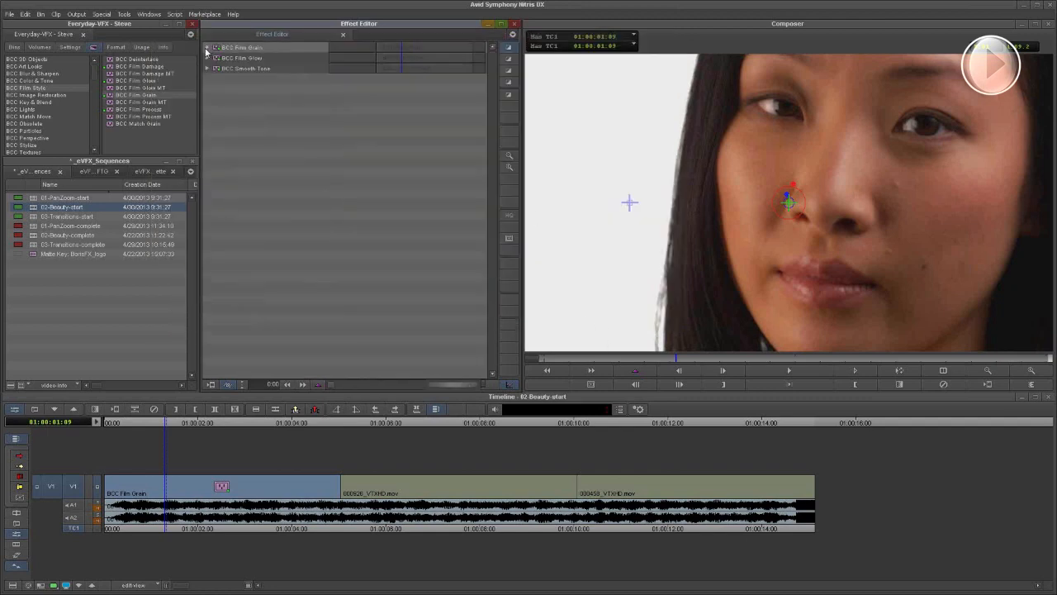
left_click(255, 67)
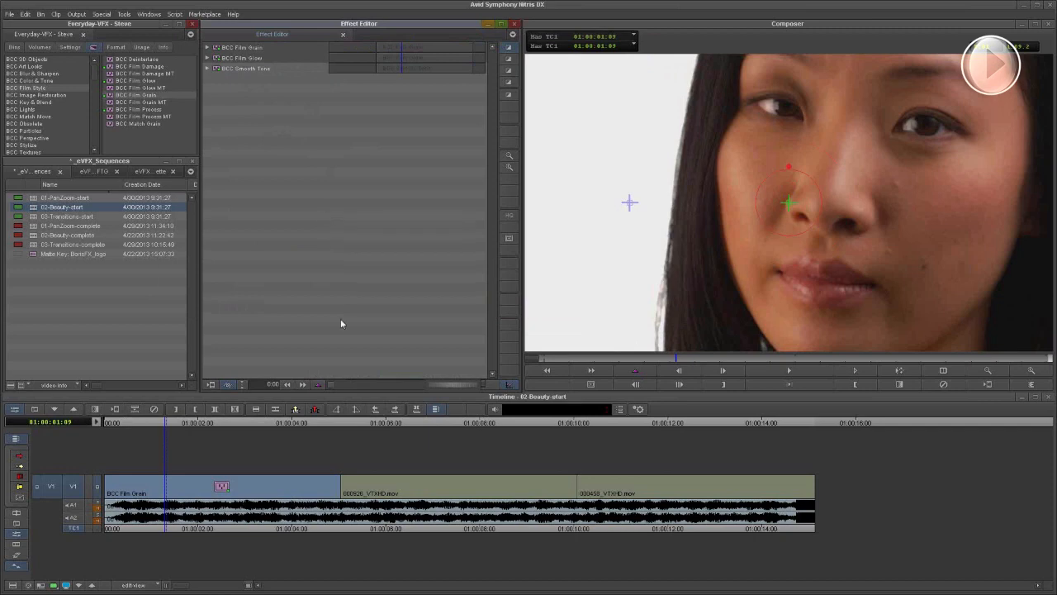
left_click(371, 483)
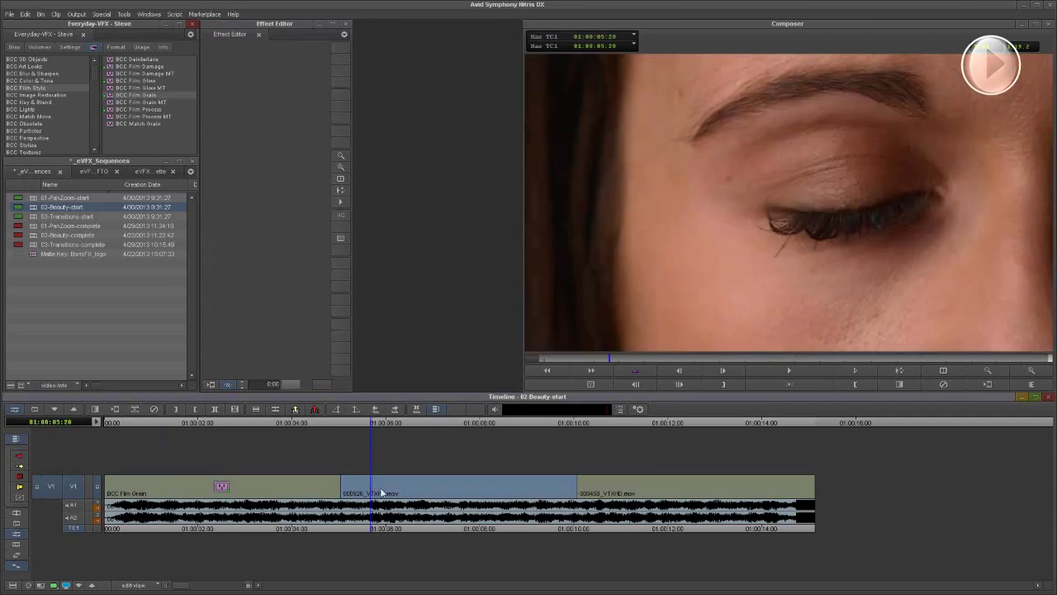
left_click(263, 494)
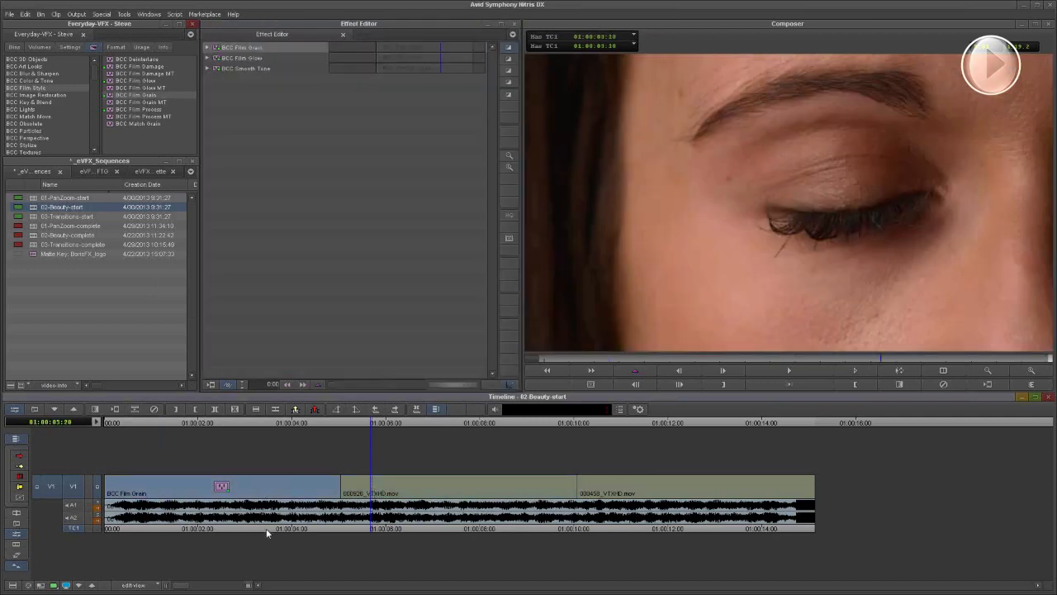
Leave effect editing, undo the accidental audio shift, and park the playhead on the second clip at 01:00:07:20
left_click(266, 533)
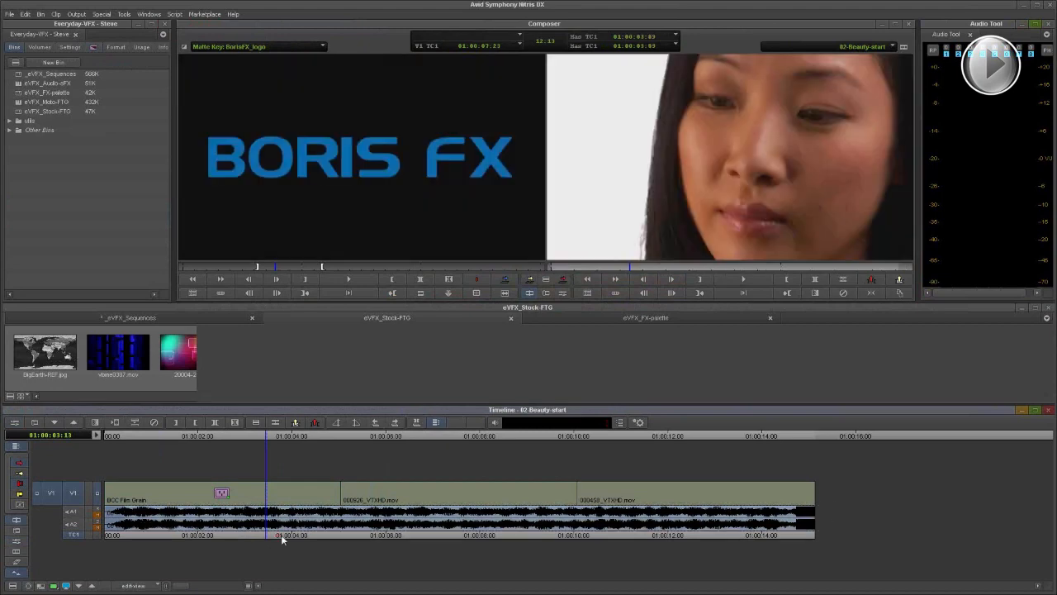
left_click(268, 535)
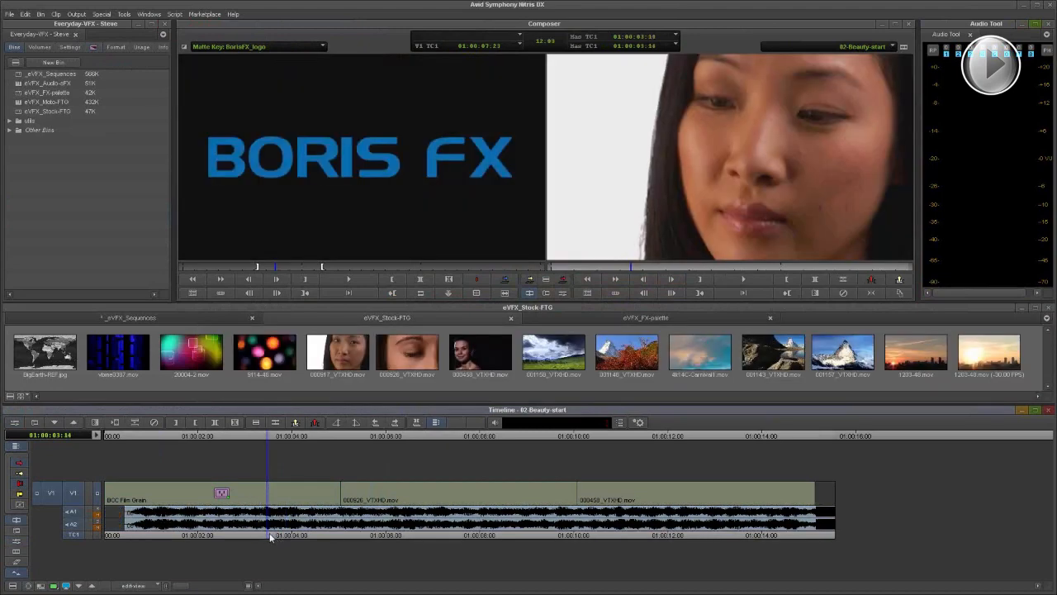
key("ctrl+z")
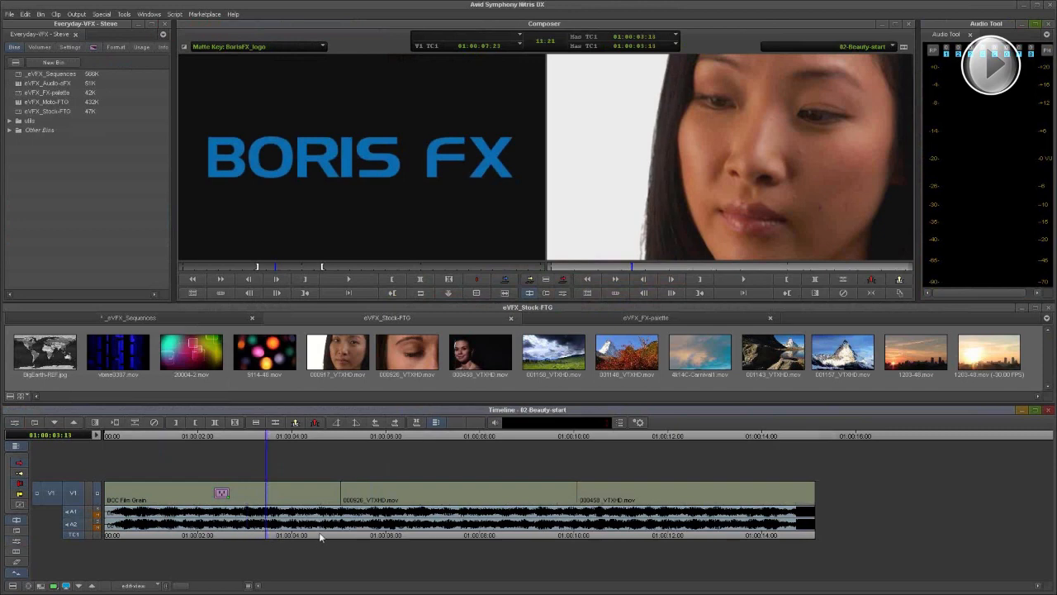
left_click(323, 534)
left_click(332, 534)
left_click(412, 534)
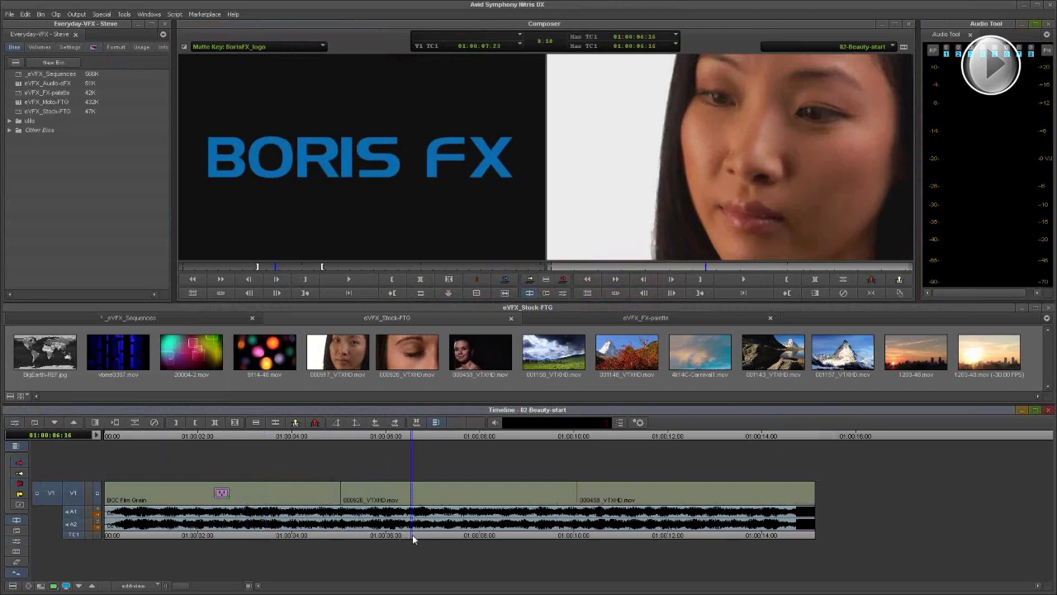
left_click_drag(412, 533, 464, 537)
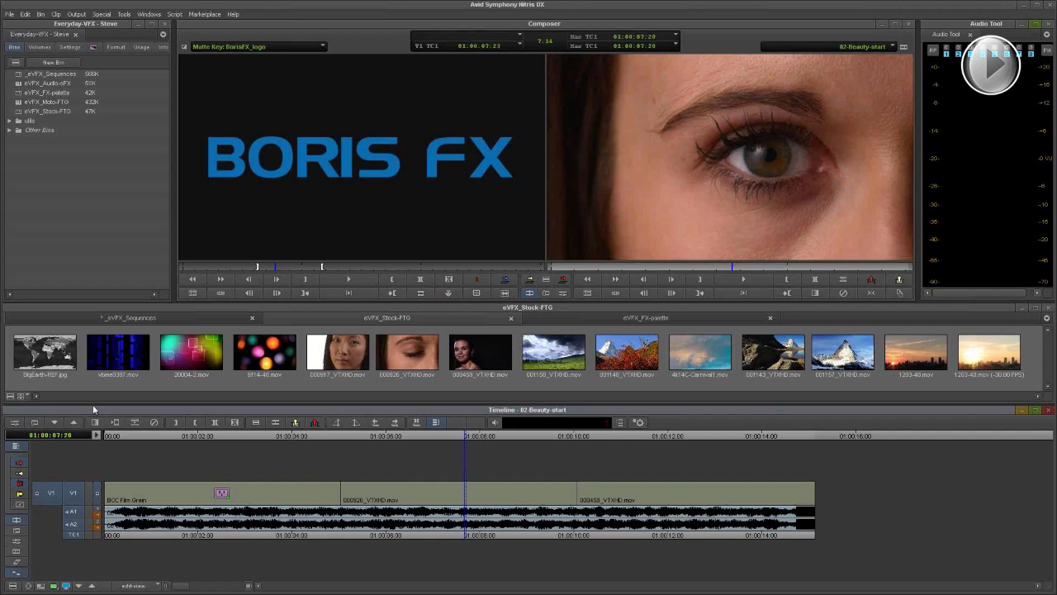
Apply BCC Smooth Tone from BCC Image Restoration to the second clip and open it for effect editing
left_click(93, 47)
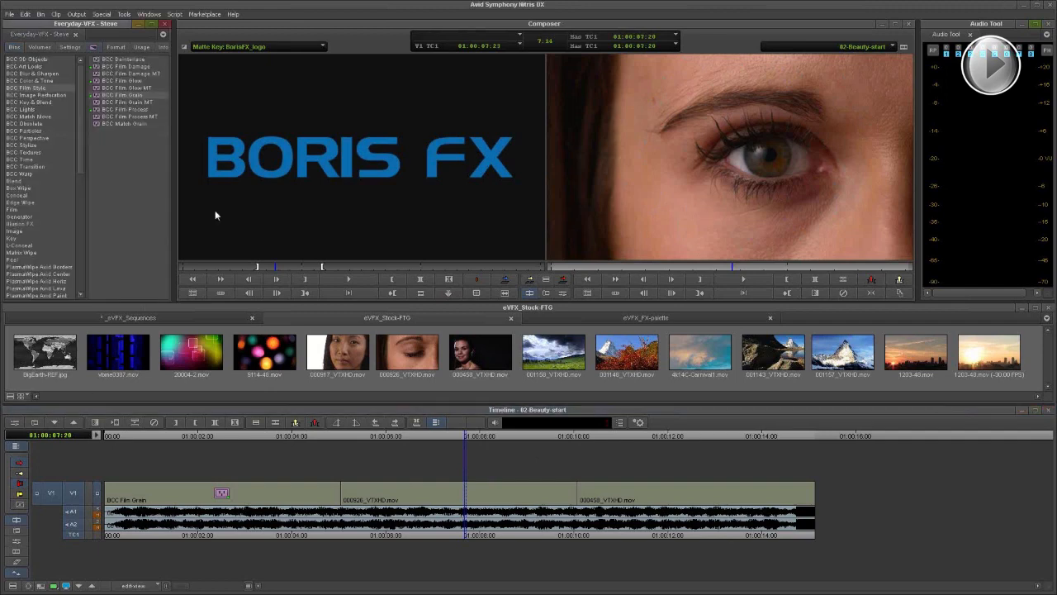
left_click(43, 96)
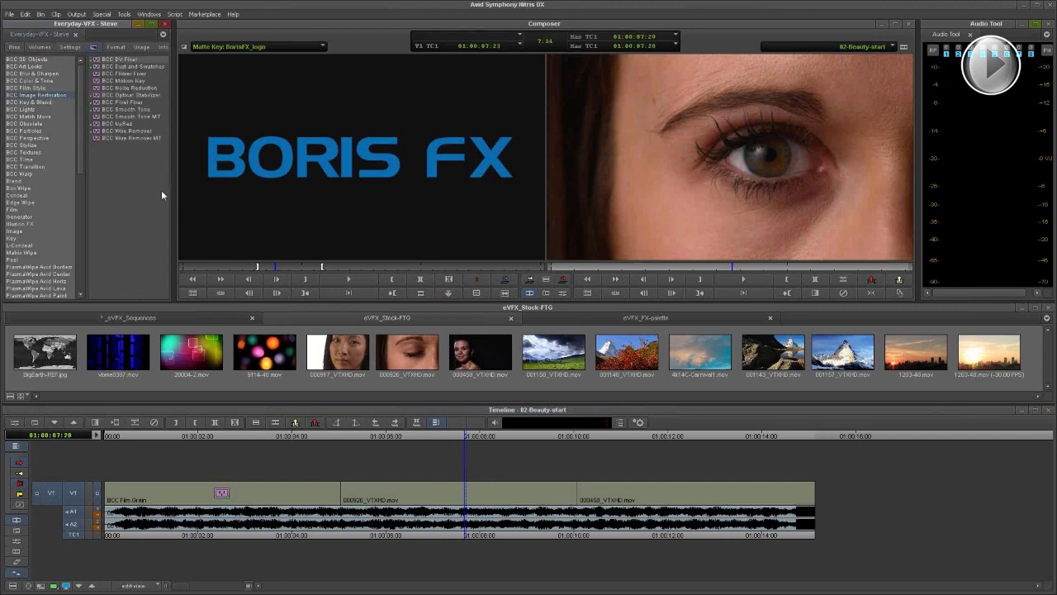
left_click_drag(148, 111, 447, 496)
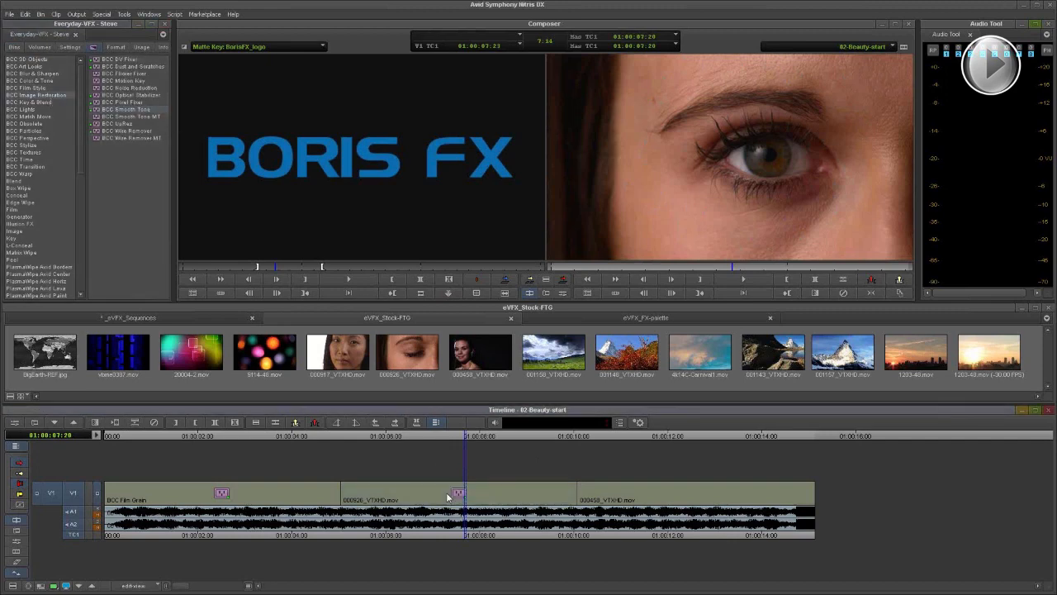
left_click(17, 424)
Load the beauty-pass-101.bsp preset into the second clip's Smooth Tone effect
left_click(269, 89)
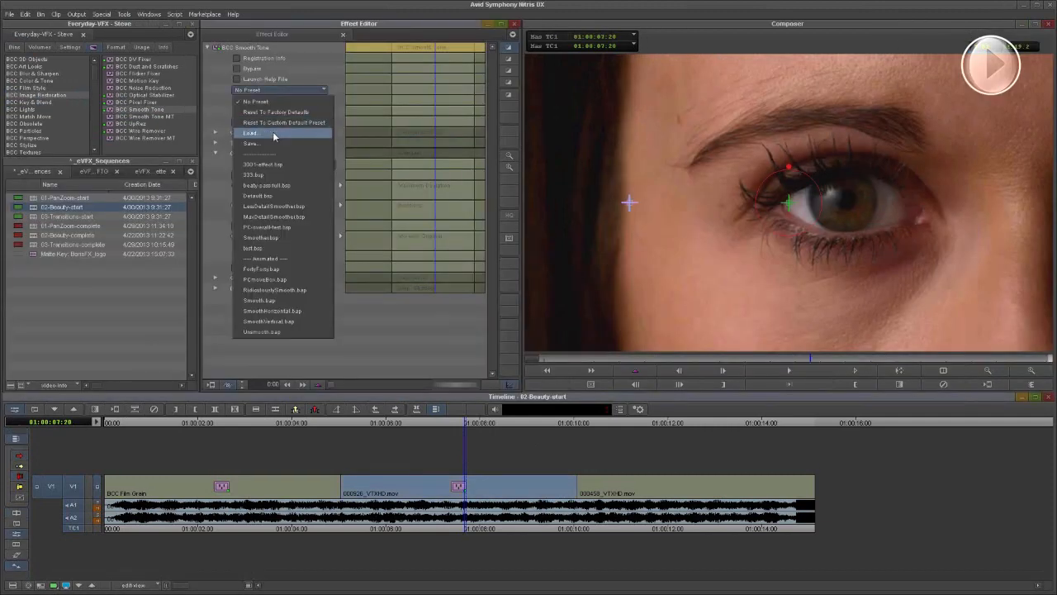
left_click(274, 135)
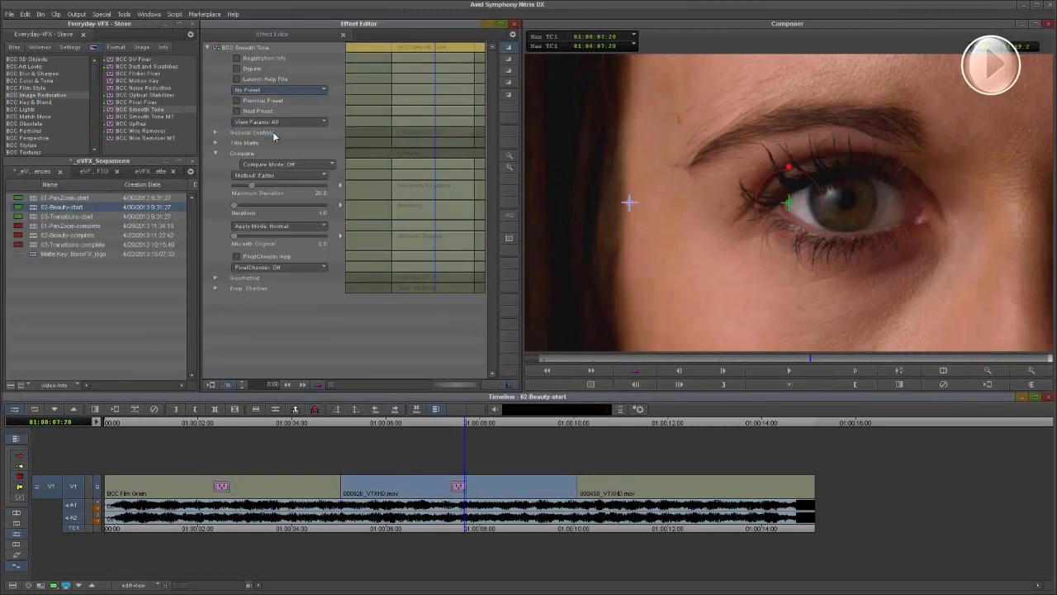
left_click(301, 157)
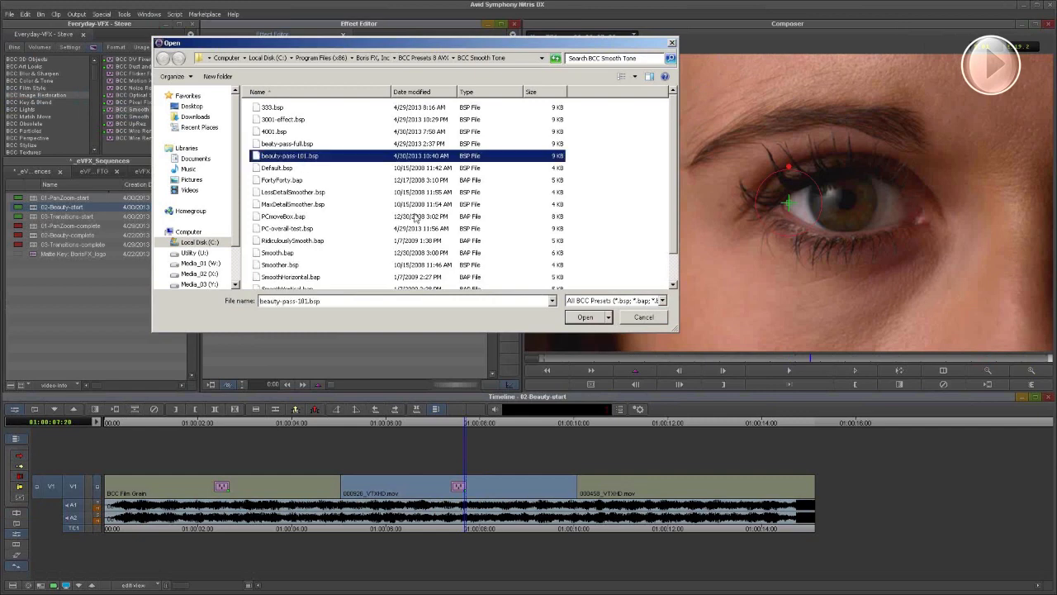
left_click(597, 318)
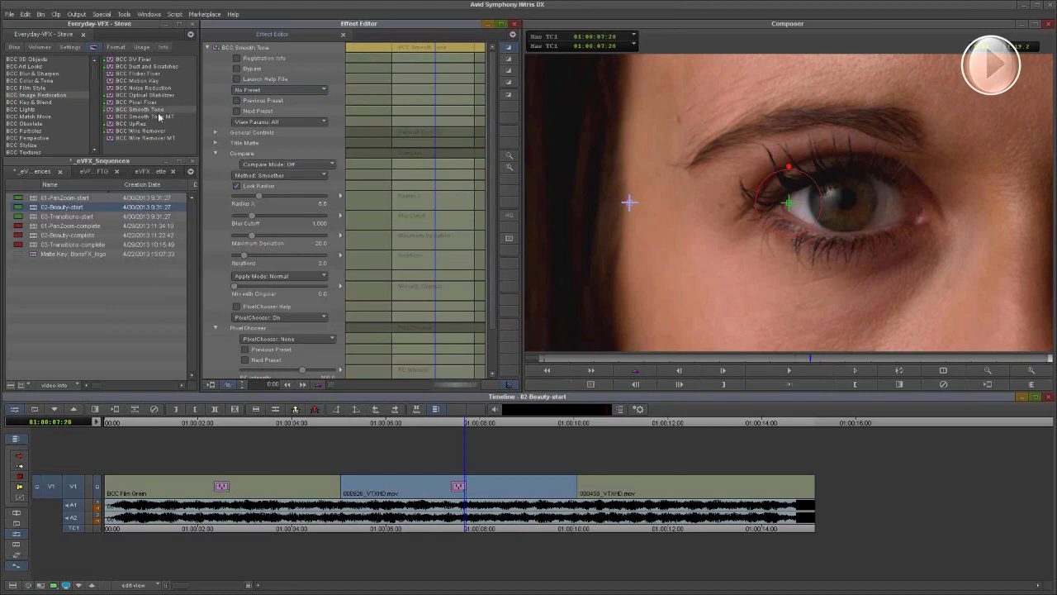
Stack BCC Film Glow on the second clip's Smooth Tone and load its beauty-pass-101.bsp preset
left_click(41, 90)
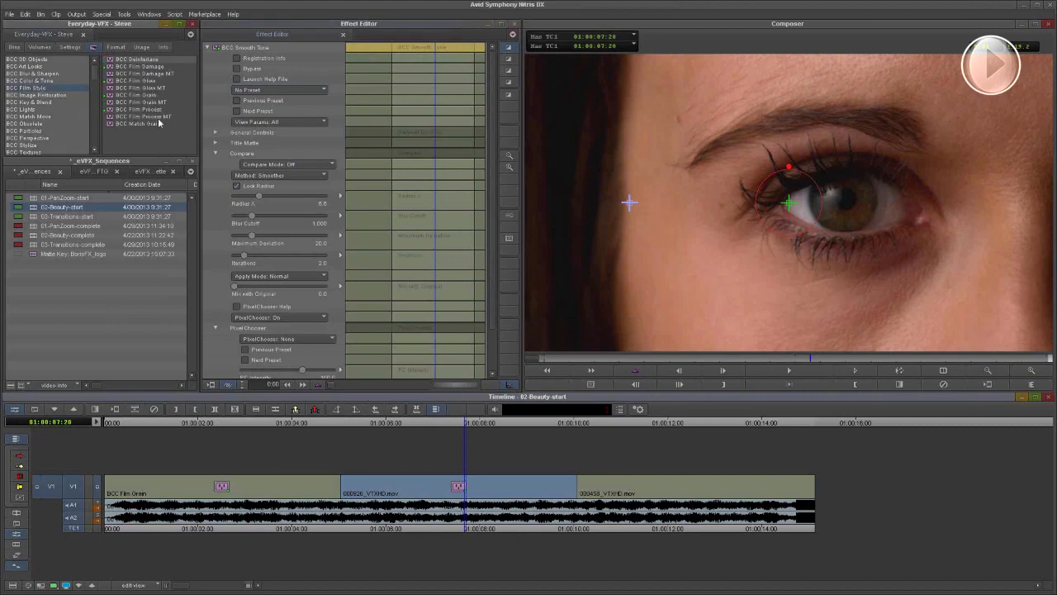
left_click_drag(151, 86, 408, 496)
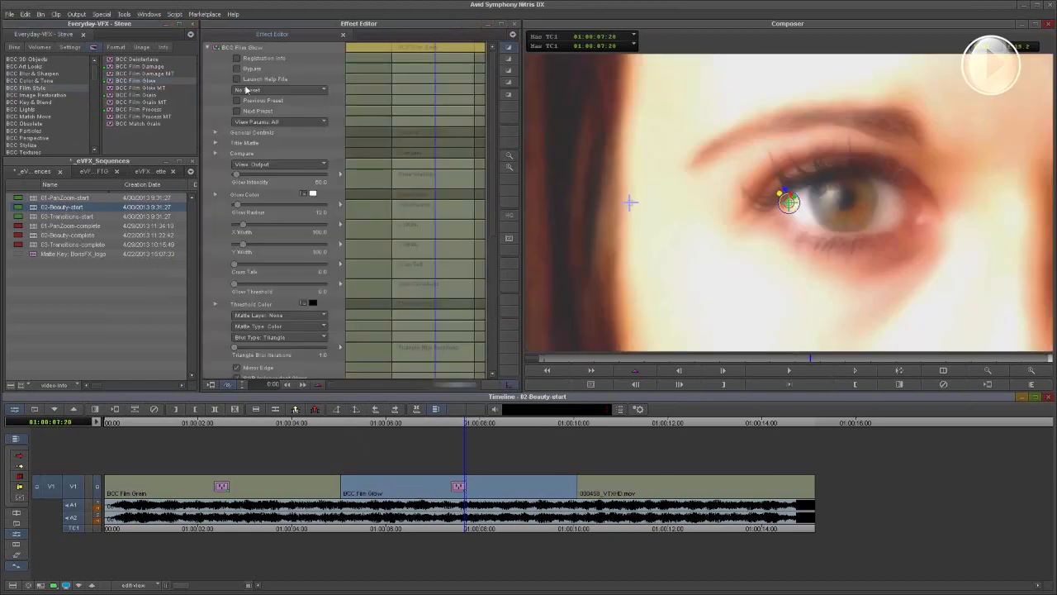
left_click(246, 89)
left_click(263, 132)
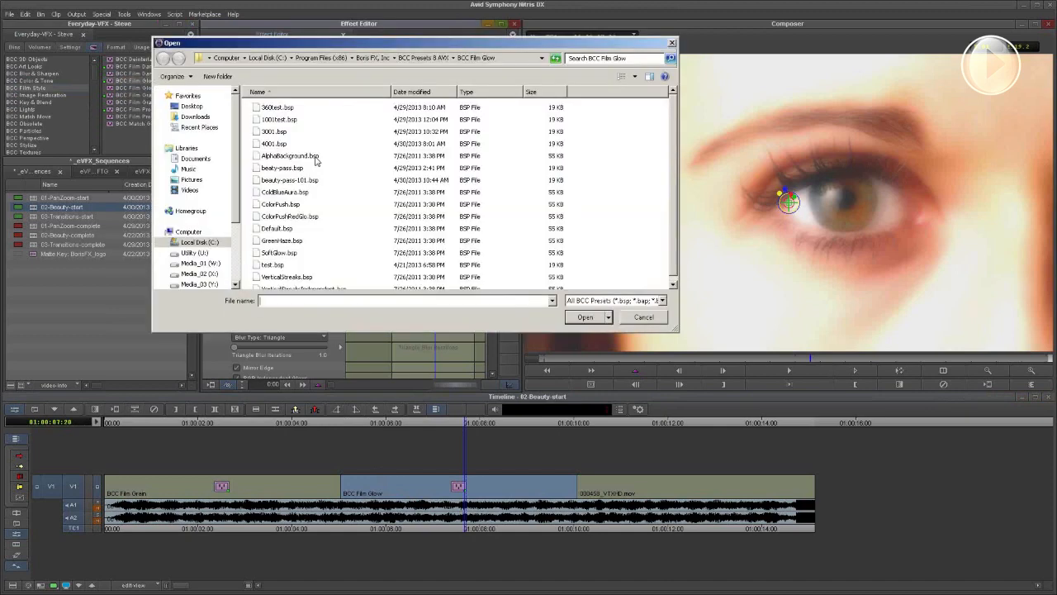
left_click(302, 181)
left_click(576, 316)
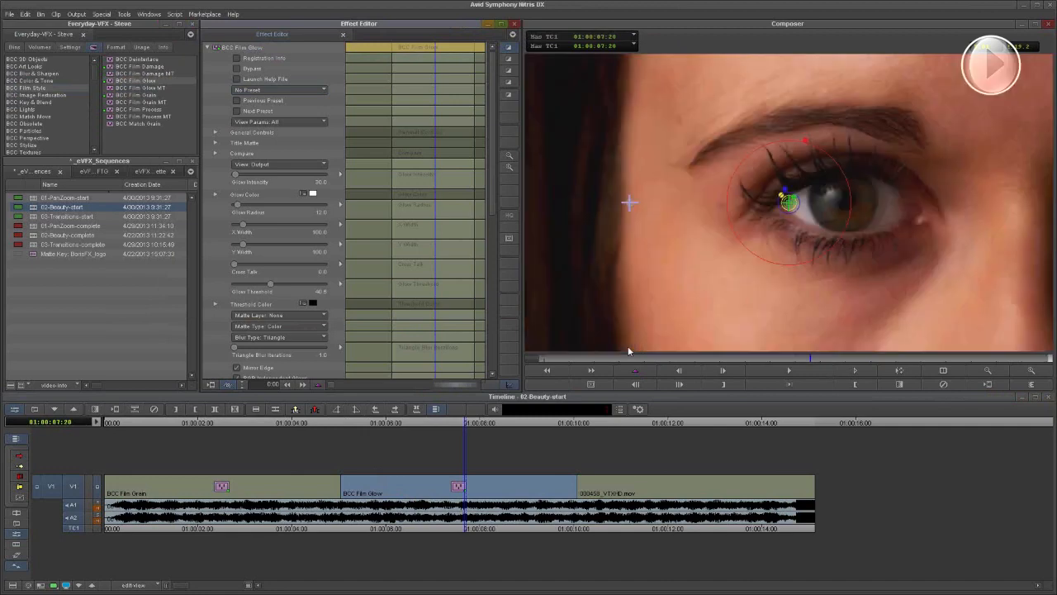
Stack BCC Film Grain on the second clip's effects and load its beauty-pass-101.bsp preset
left_click(153, 97)
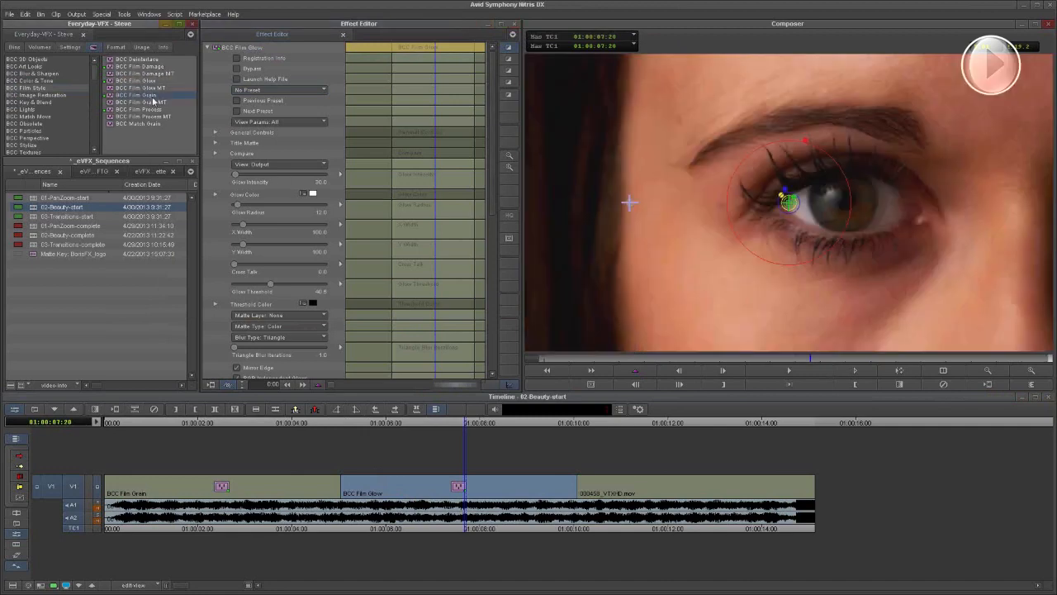
left_click_drag(155, 100, 443, 491)
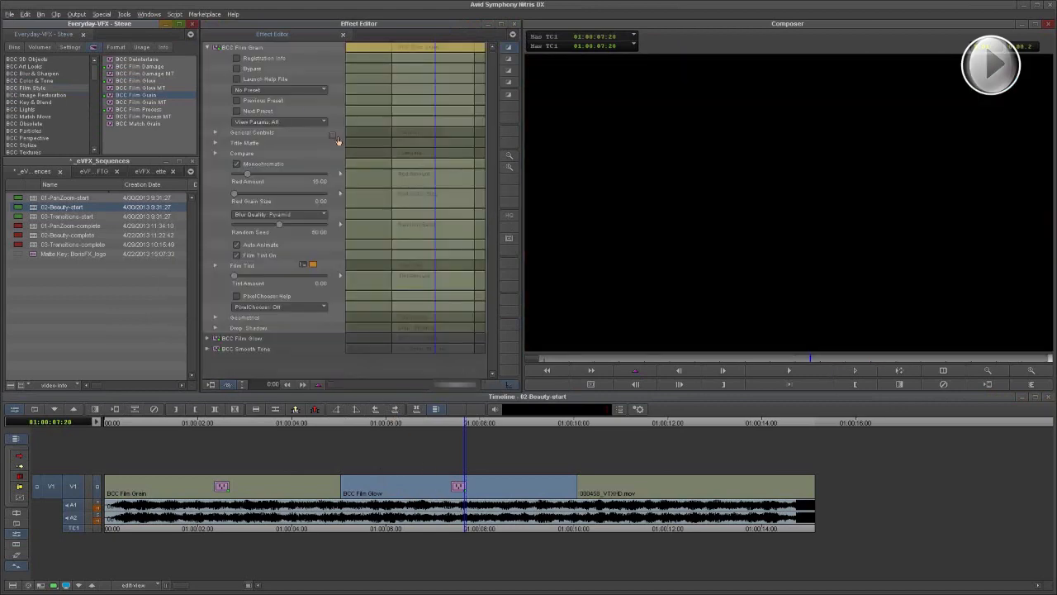
left_click(279, 88)
left_click(285, 130)
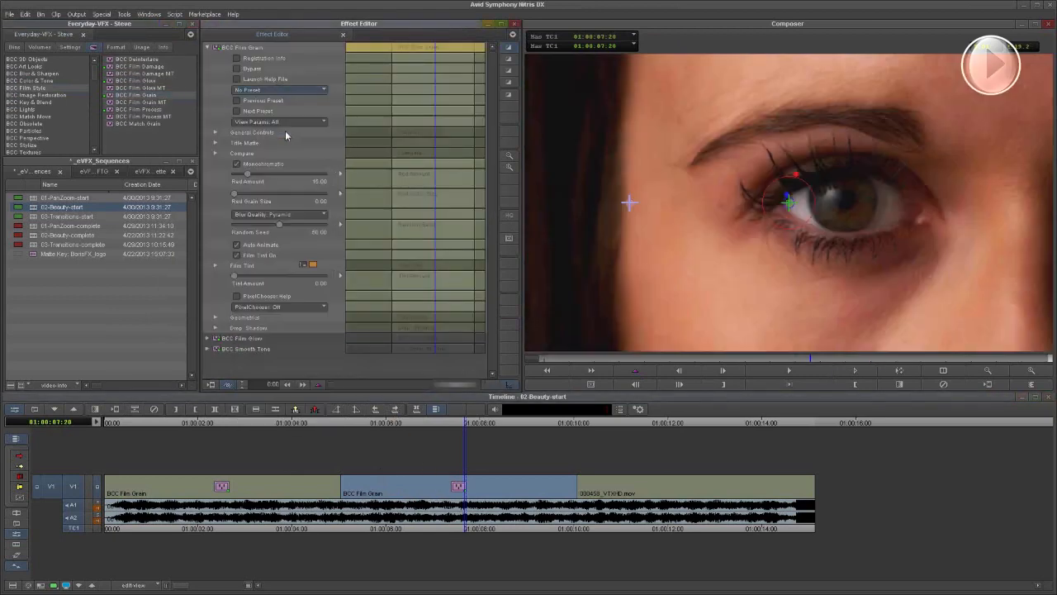
left_click(308, 145)
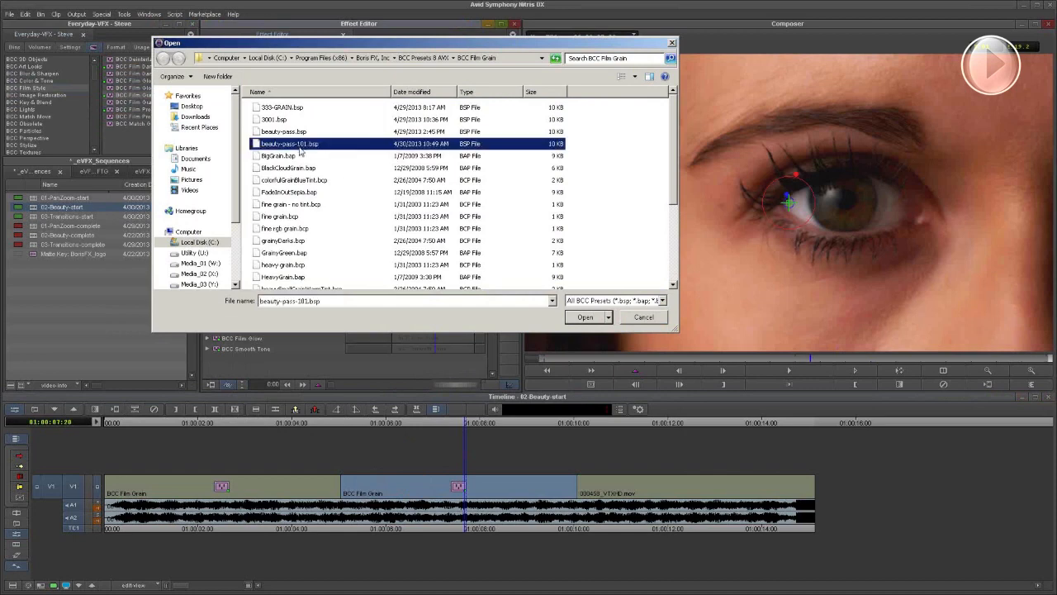
left_click(587, 318)
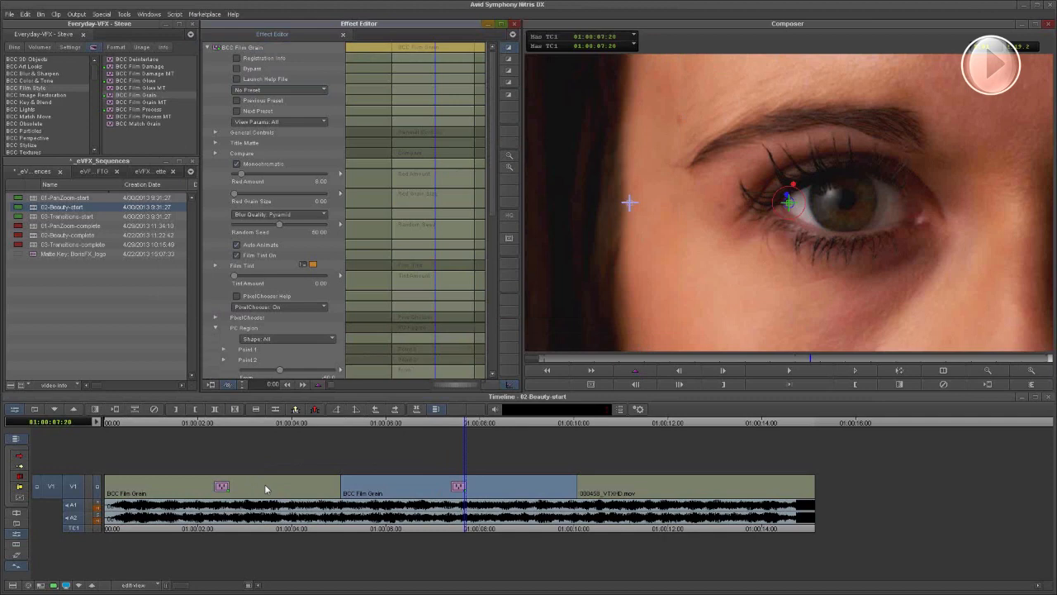
Leave effect editing, park the playhead at the third clip's start, and load 000458_VTXHD.mov into the source monitor
left_click(589, 530)
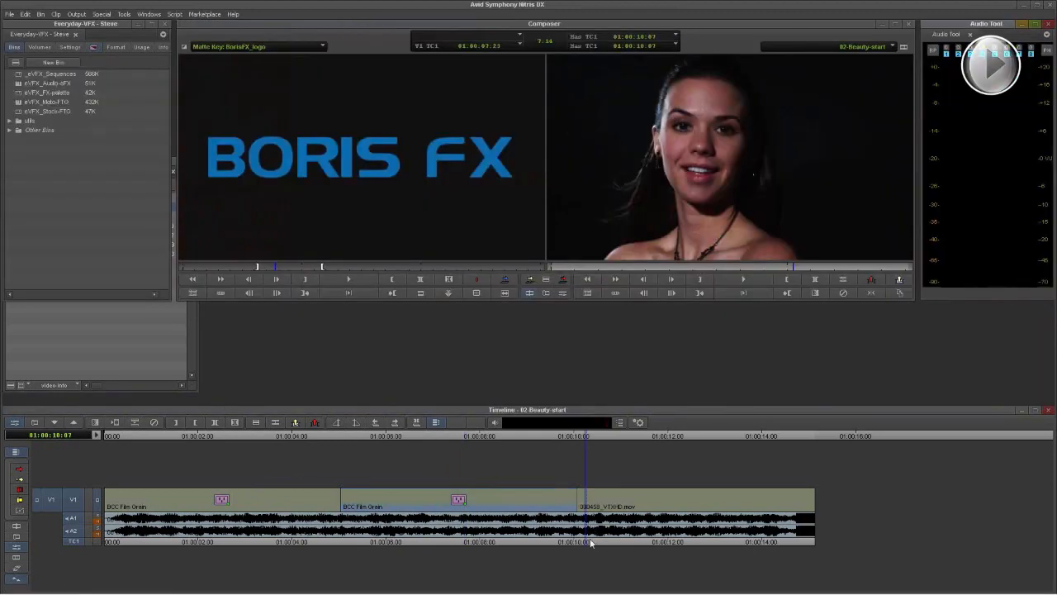
left_click_drag(588, 538, 669, 535)
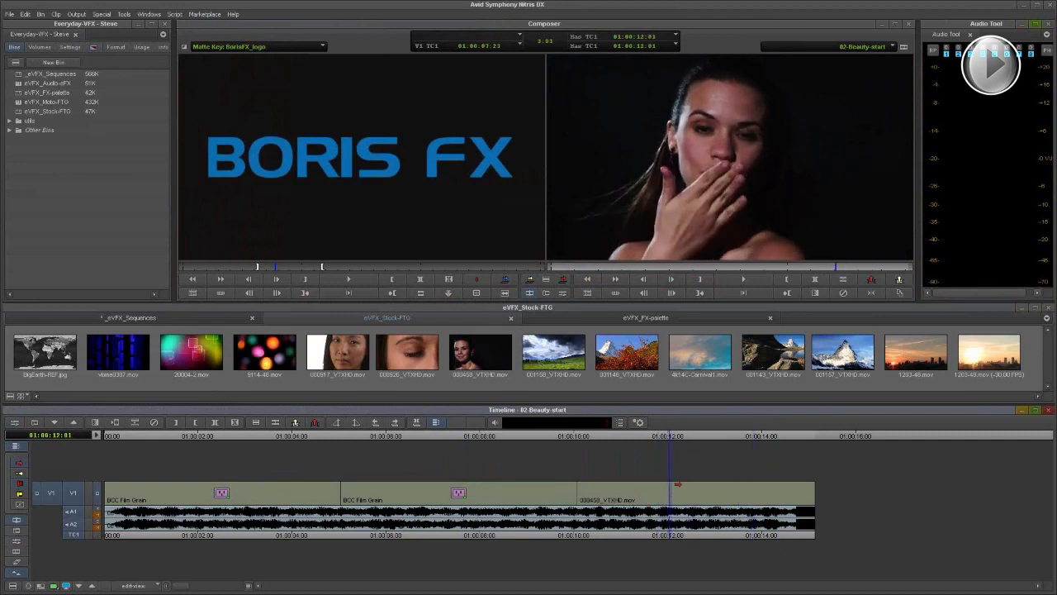
key("a")
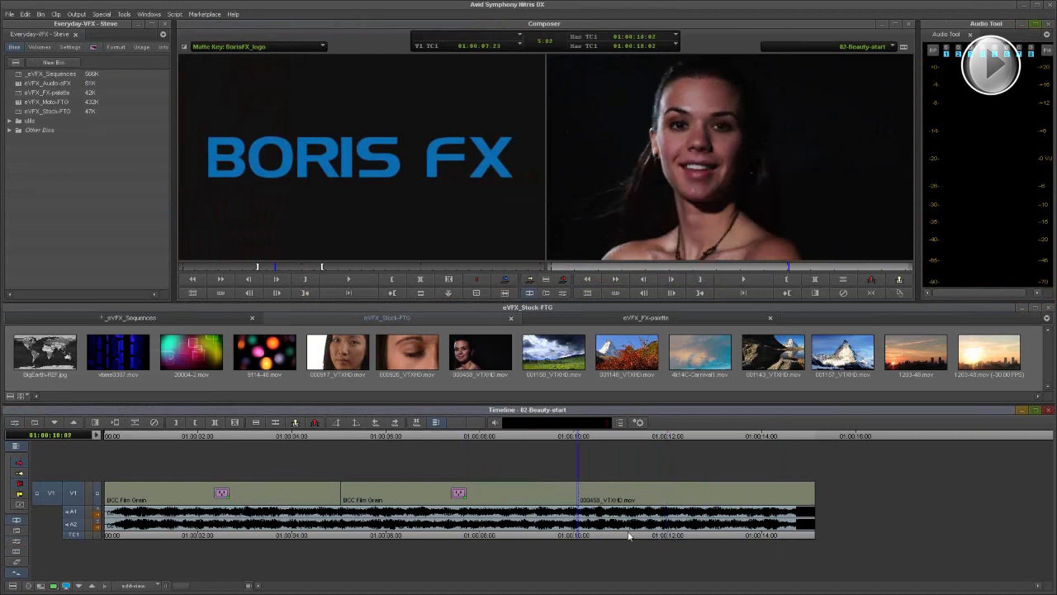
right_click(69, 493)
left_click(124, 502)
left_click_drag(124, 502, 343, 112)
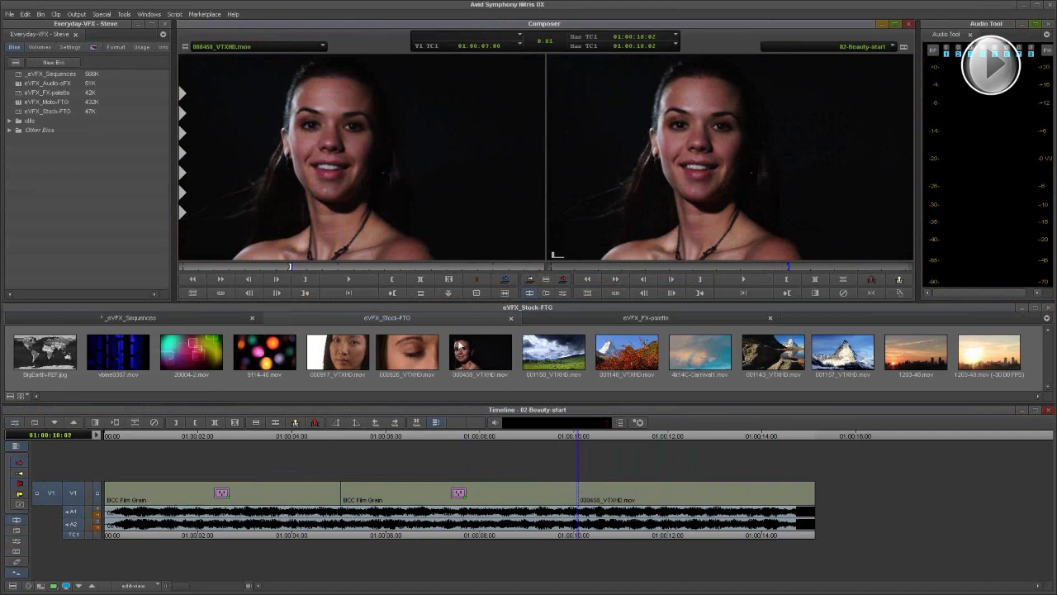
Copy the second clip with its full effect stack and overwrite the third clip with that copy
left_click(448, 534)
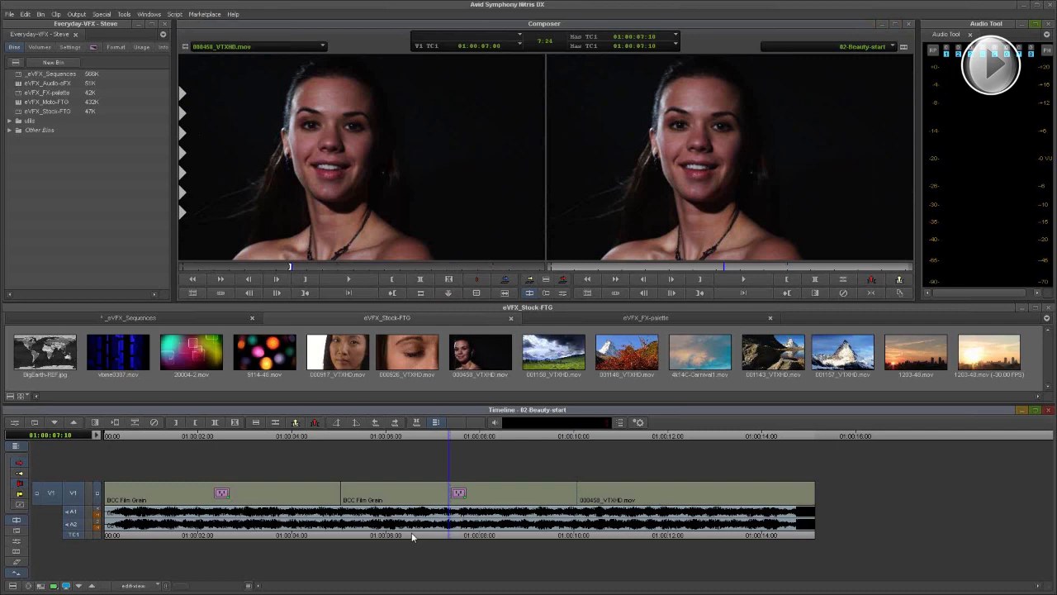
key("Left")
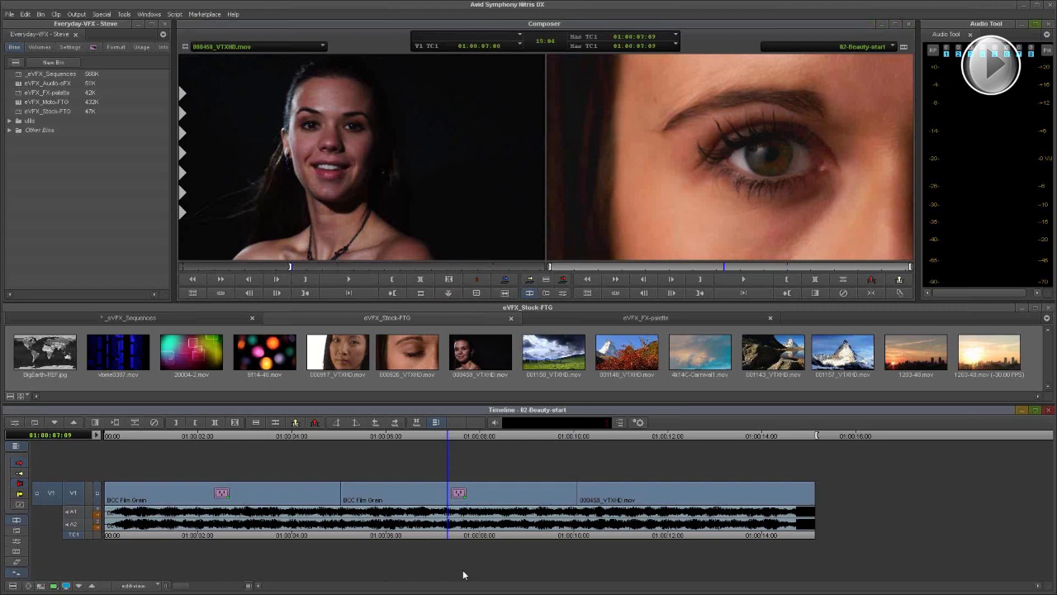
left_click(391, 535)
key("t")
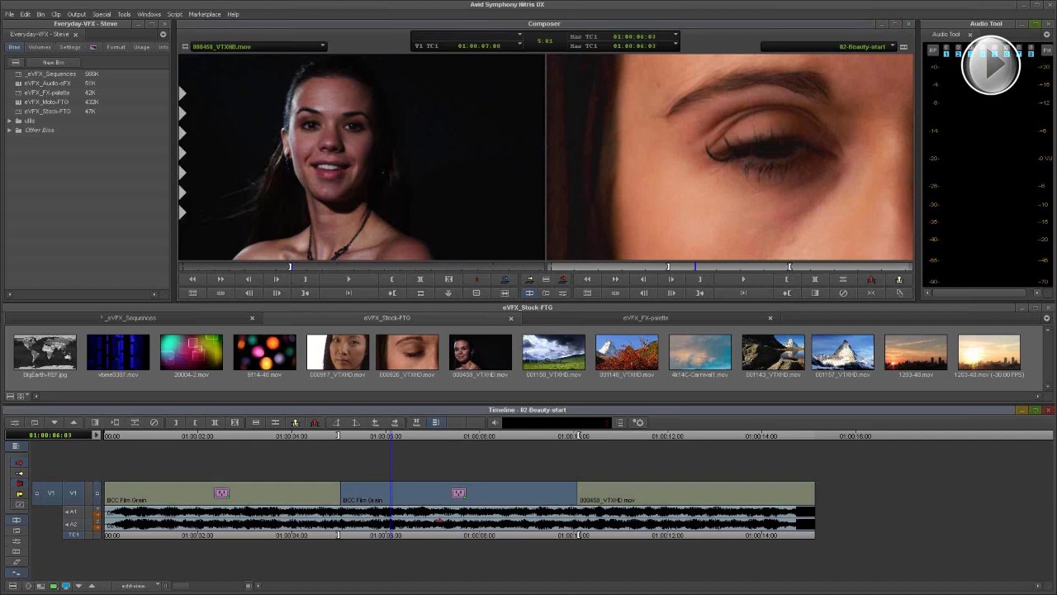
key("g")
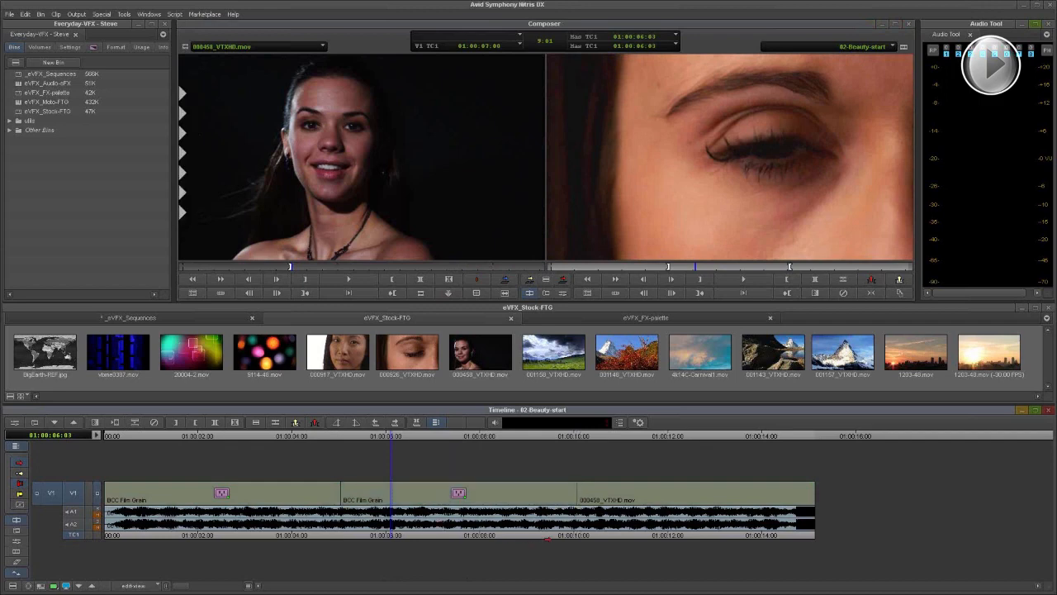
key("s")
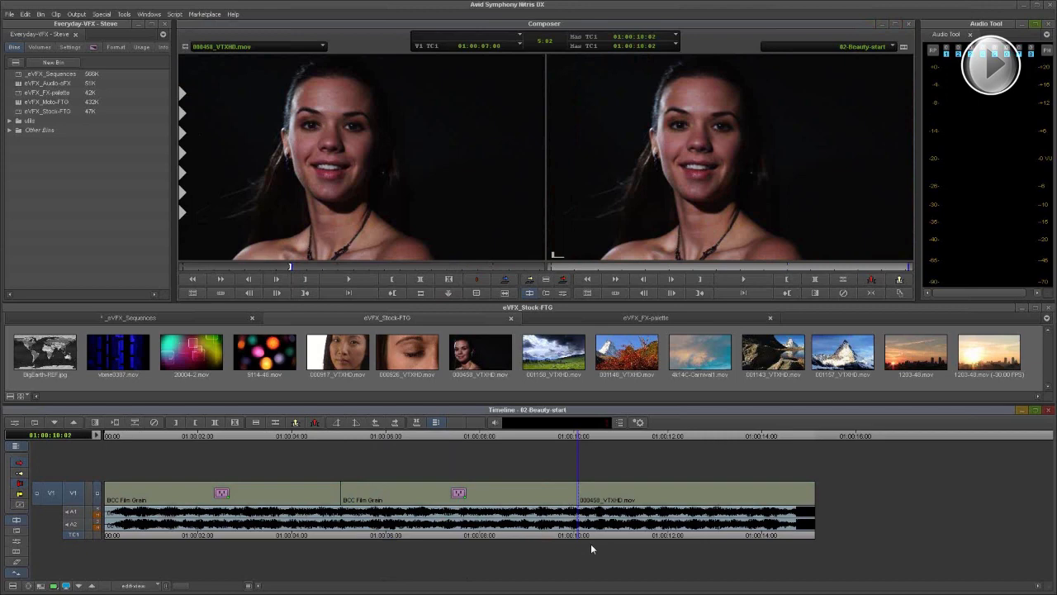
key("F5")
key("s")
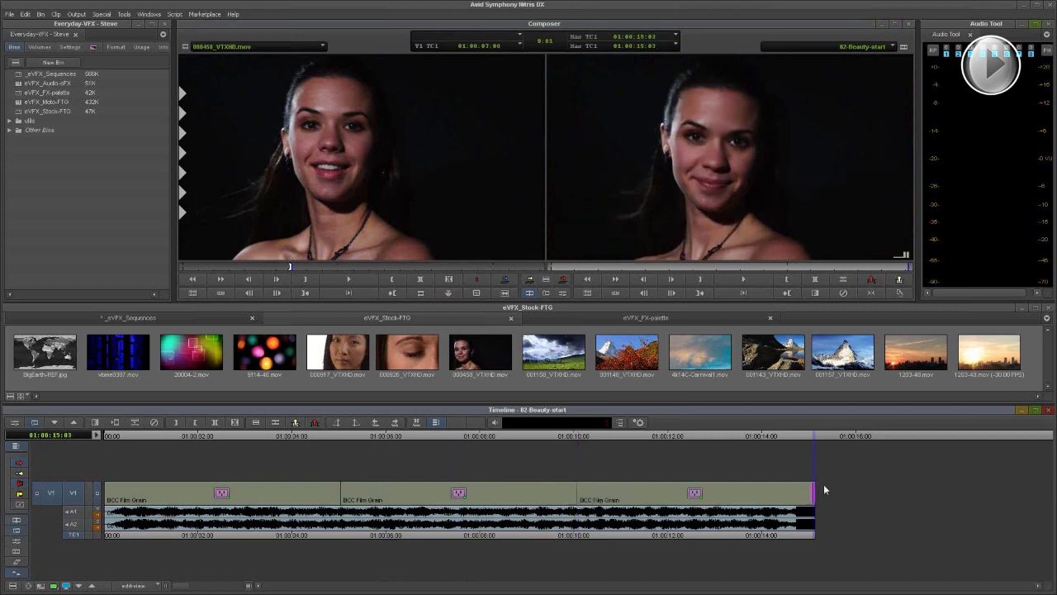
Step into the third clip's nested effects down to the 000926_VTXHD.mov layer and patch source V1 to V3
left_click(687, 535)
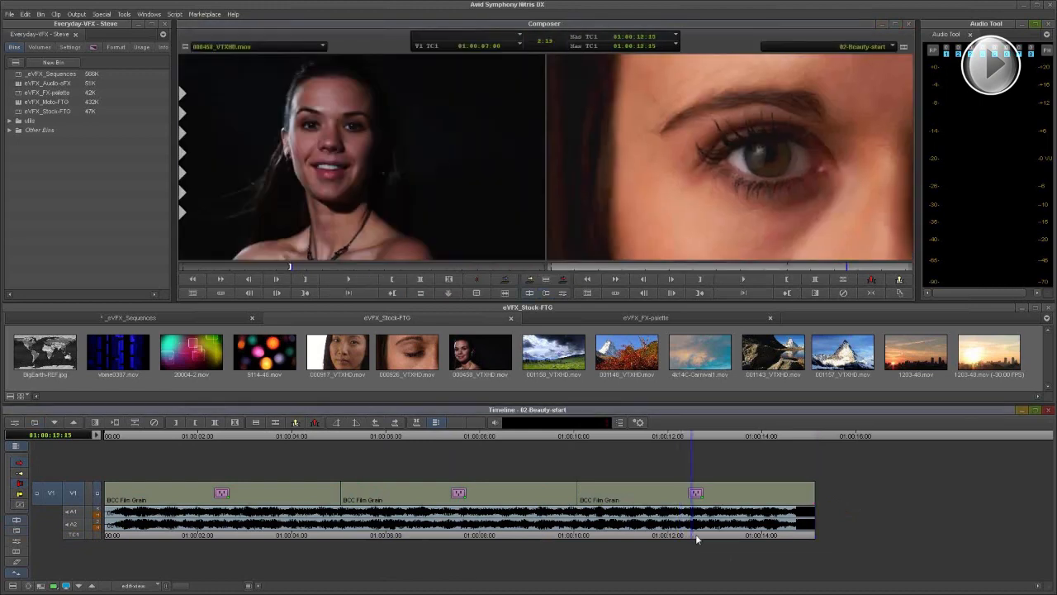
left_click(79, 587)
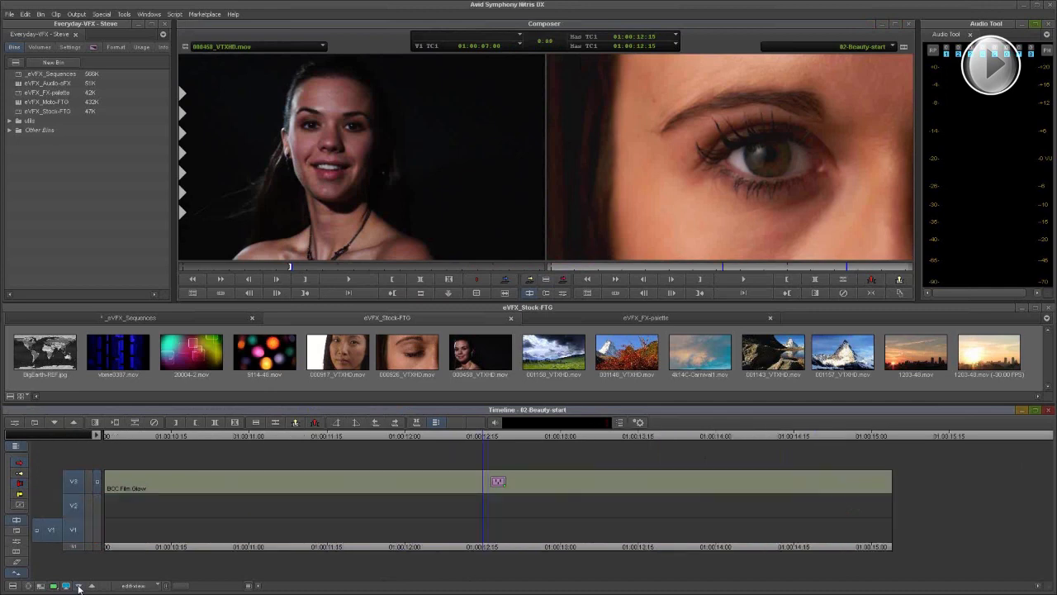
left_click(78, 587)
left_click(78, 588)
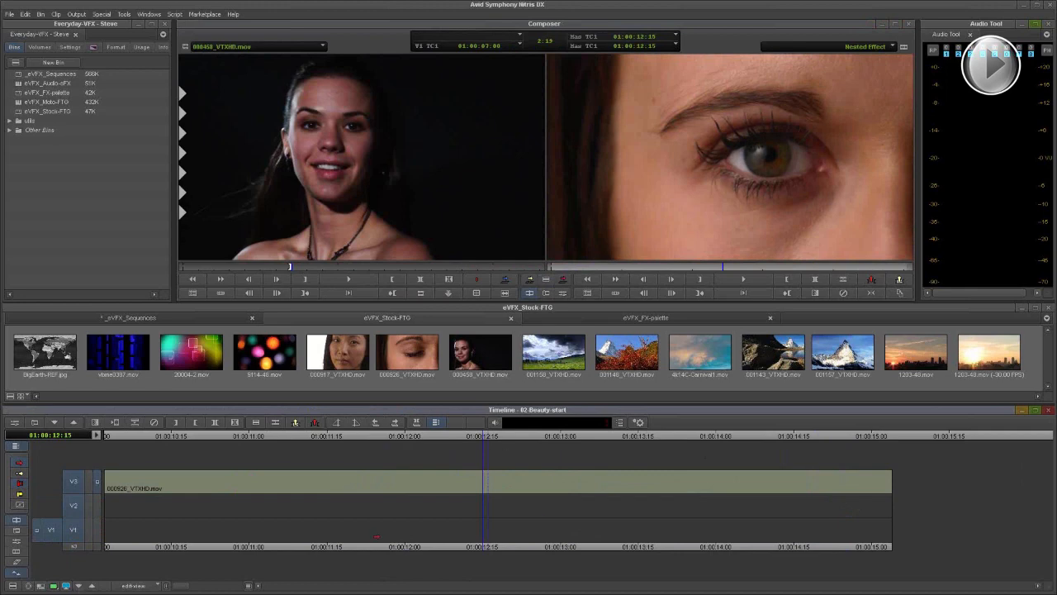
left_click_drag(43, 536, 73, 481)
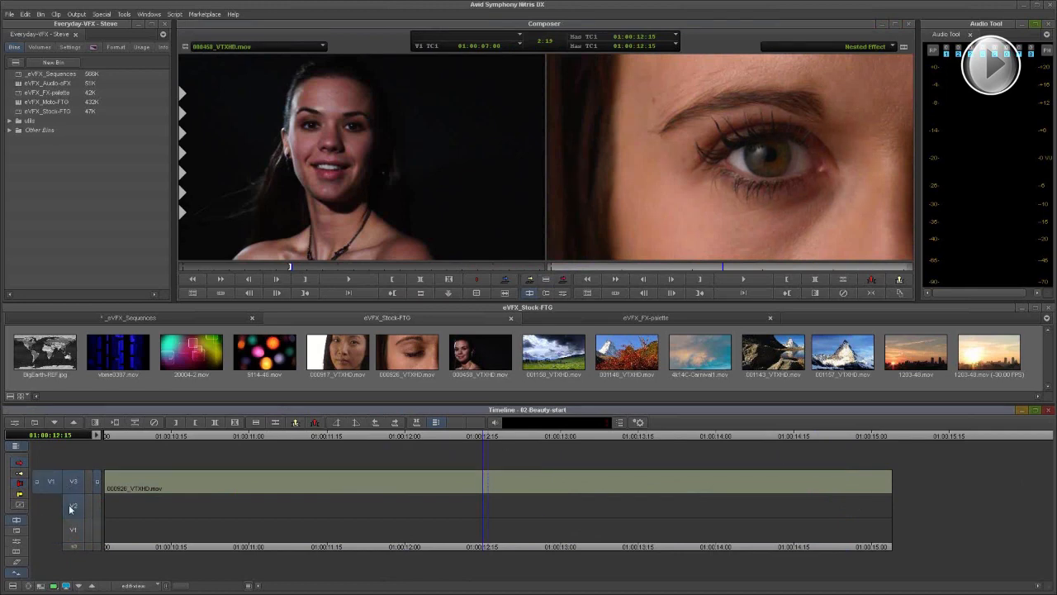
Overwrite the nested 000926_VTXHD.mov media with 000458_VTXHD.mov and step back out to the main sequence
left_click_drag(413, 547, 184, 529)
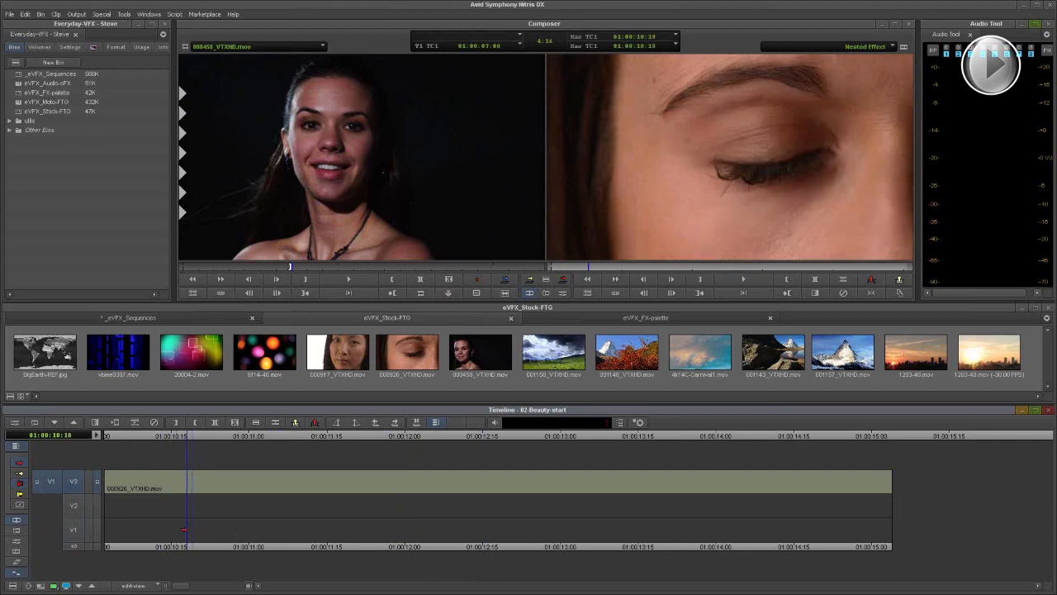
left_click(379, 145)
left_click(565, 280)
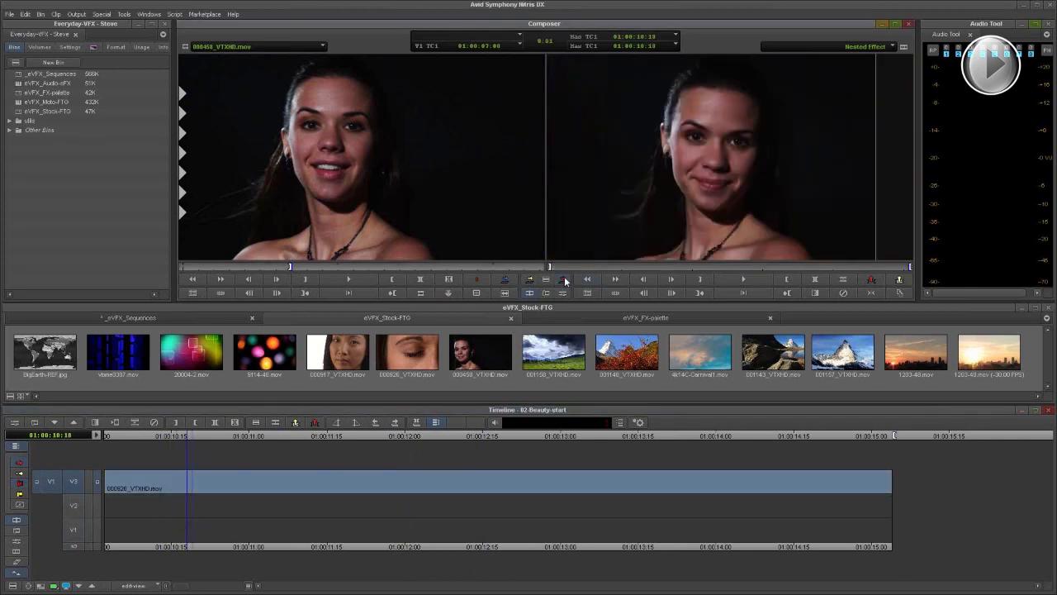
left_click(218, 547)
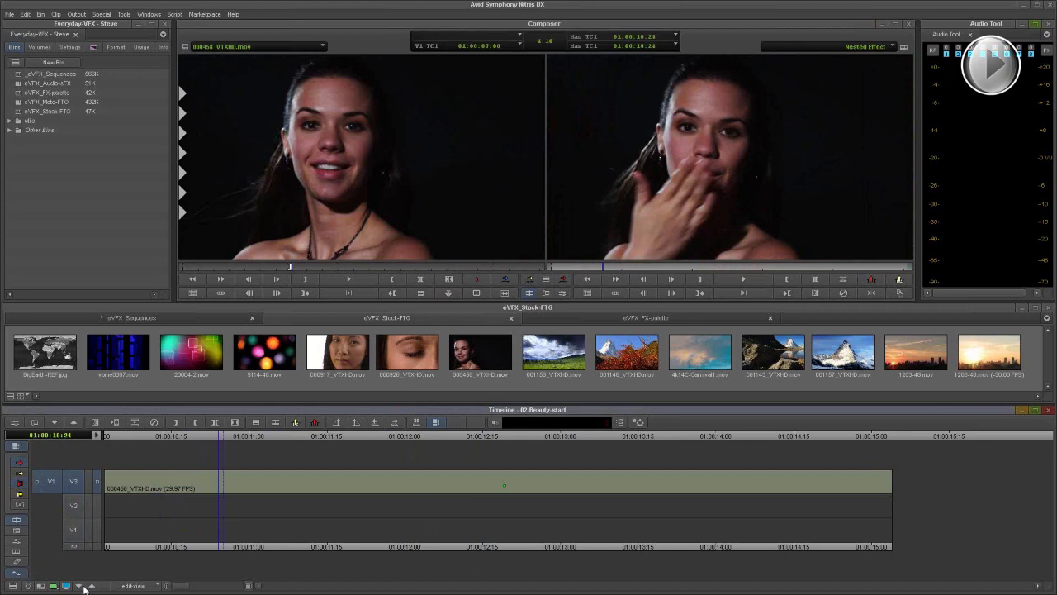
left_click(91, 586)
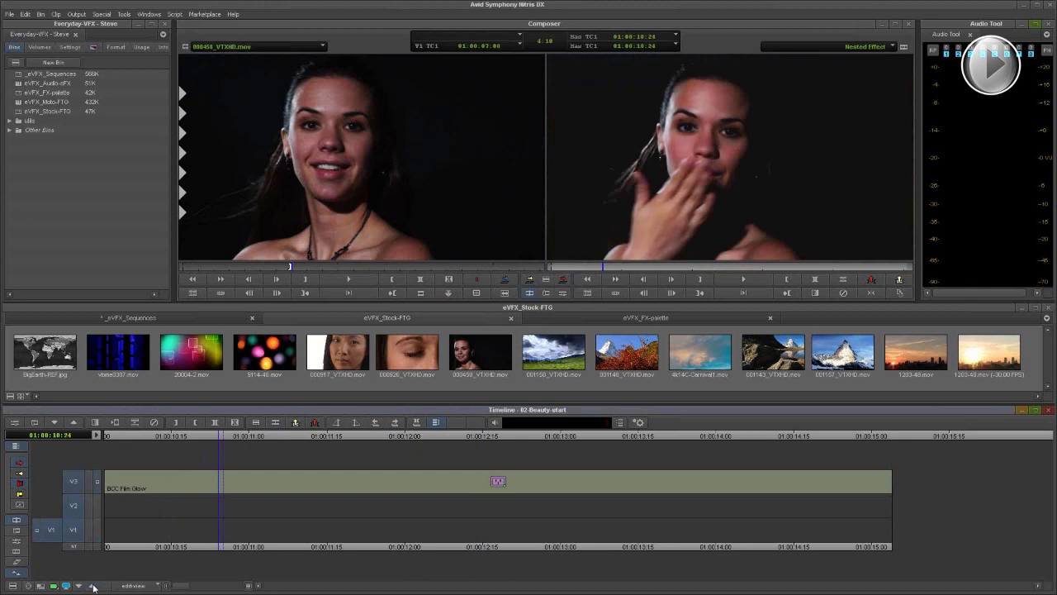
left_click(94, 586)
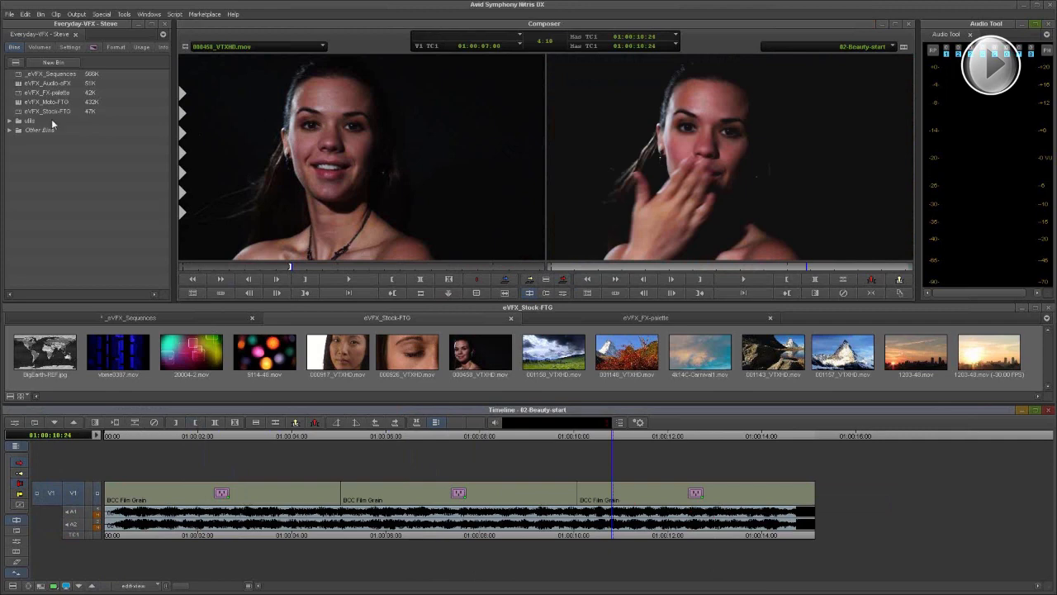
Load the 03-Transitions-start sequence and park the playhead at 01:00:04:29, by the first cut
left_click(131, 317)
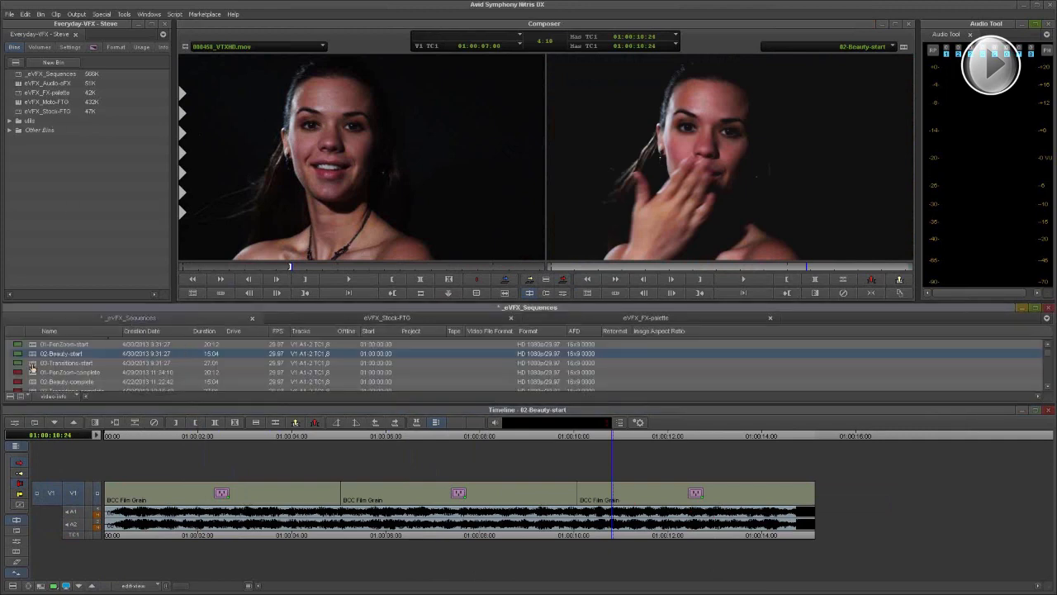
left_click_drag(31, 369, 378, 458)
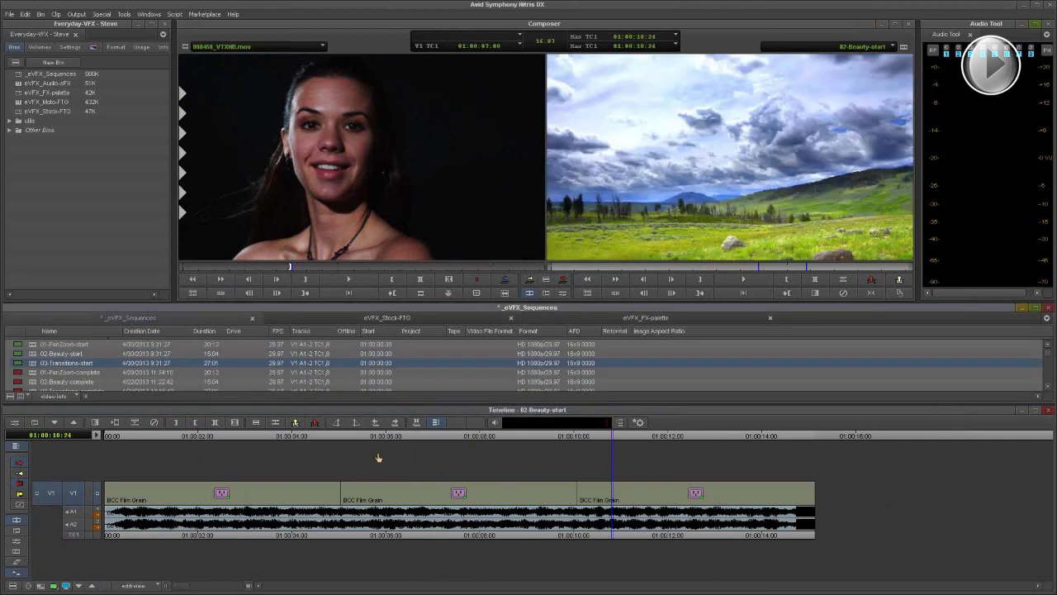
left_click_drag(450, 536, 198, 535)
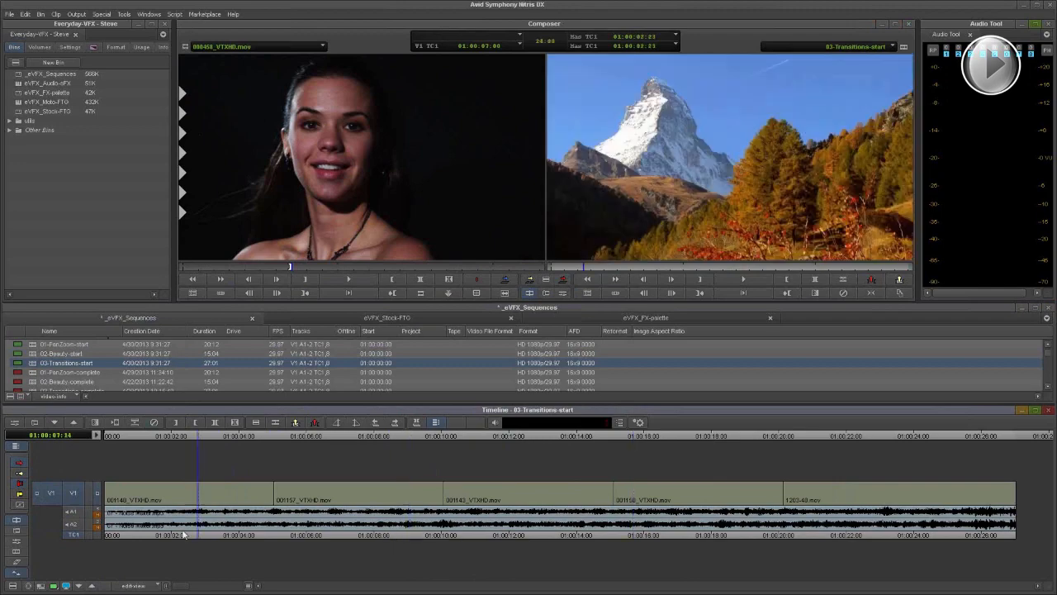
left_click(906, 522)
left_click_drag(879, 522, 272, 528)
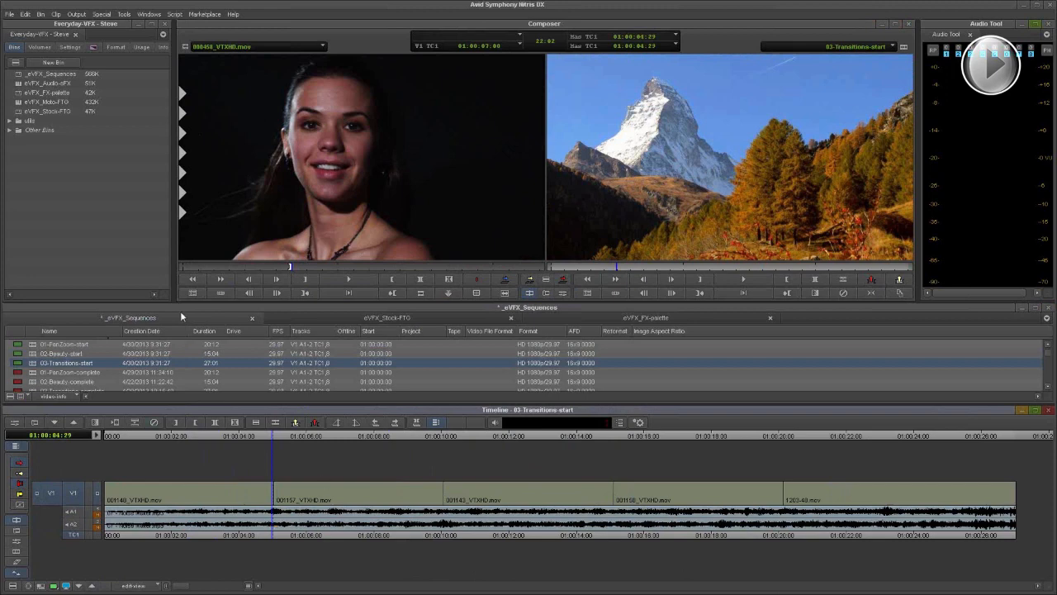
Apply BCC Swish Pan from BCC Transition to the cut between the first two clips
left_click(95, 49)
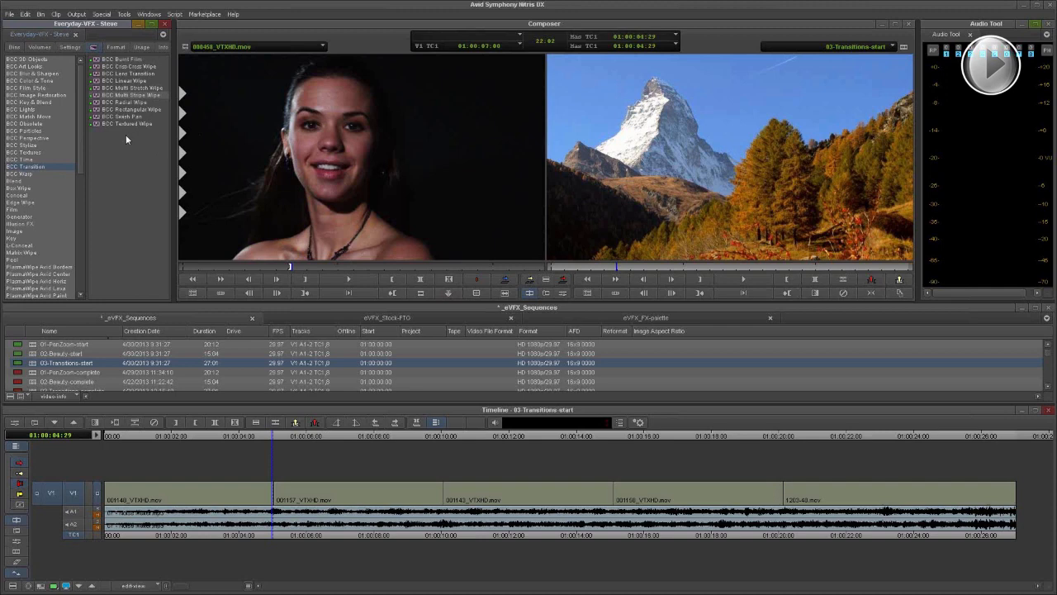
left_click(140, 119)
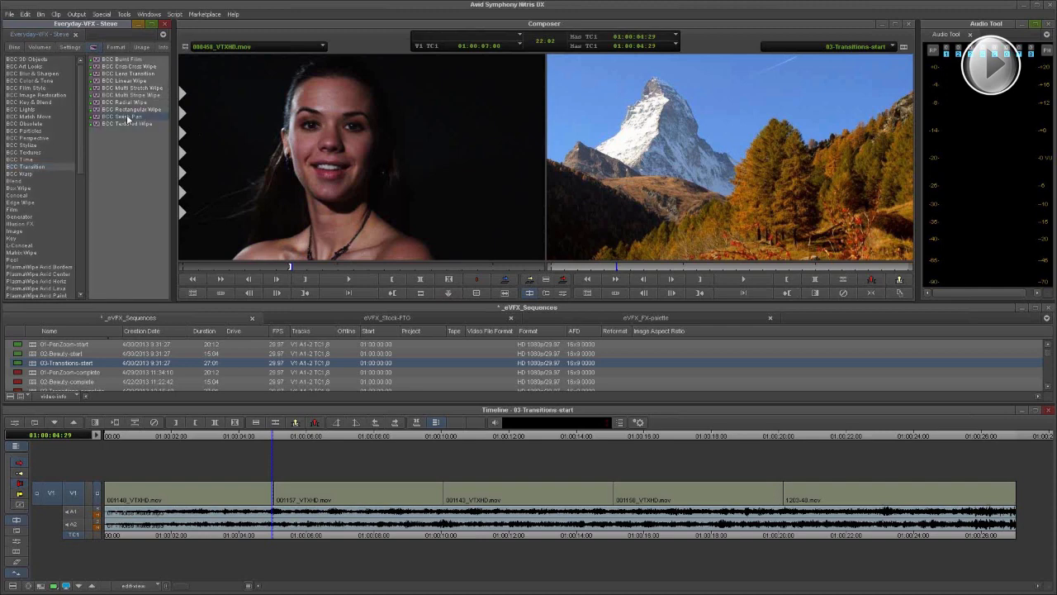
left_click_drag(195, 480, 227, 498)
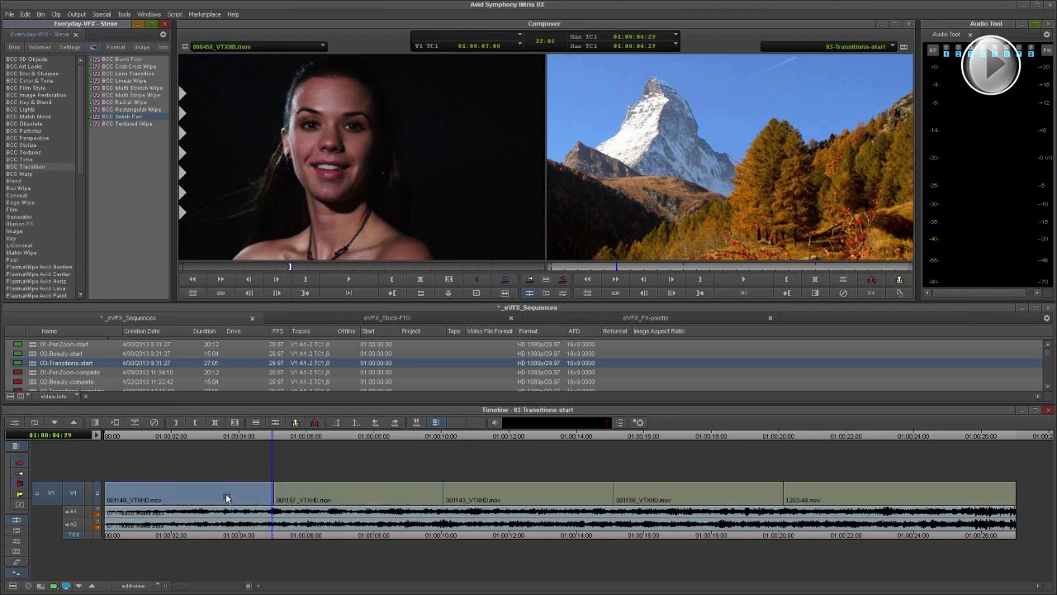
left_click_drag(321, 493, 276, 501)
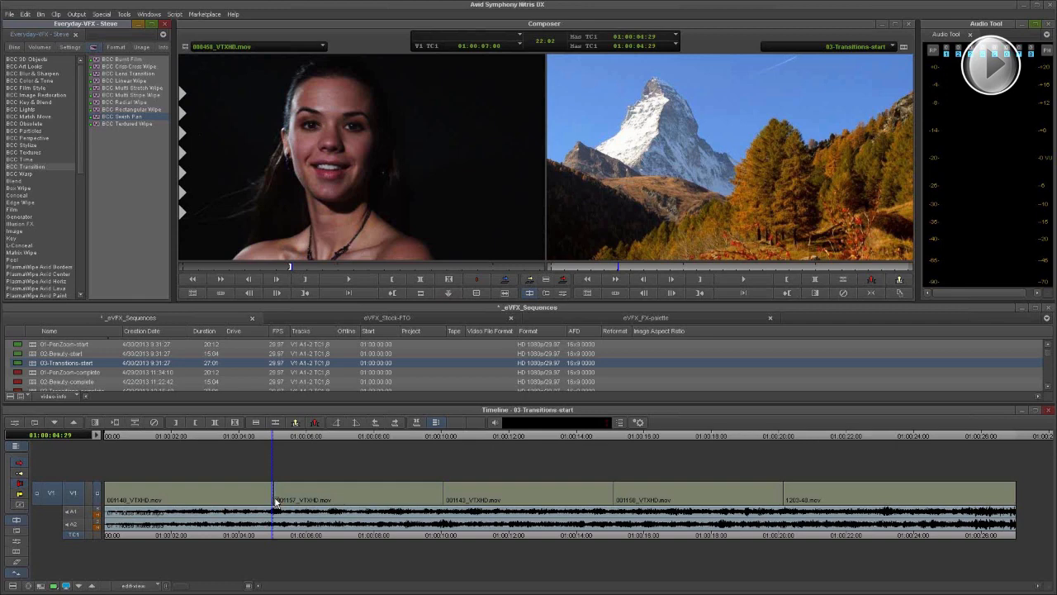
left_click_drag(276, 500, 276, 500)
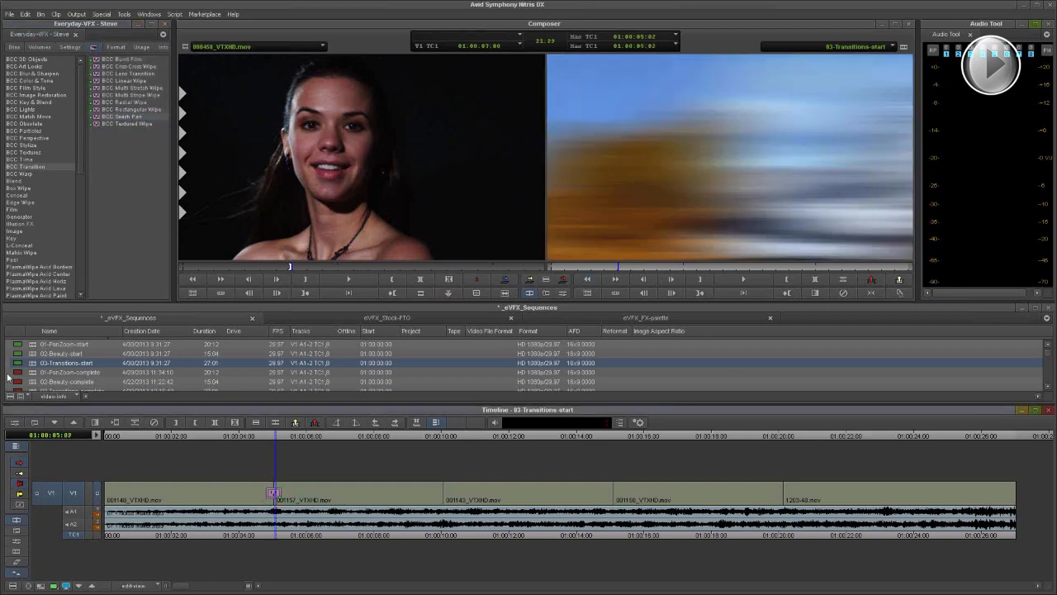
Open the Swish Pan transition for effect editing and preview it from its start
left_click(13, 423)
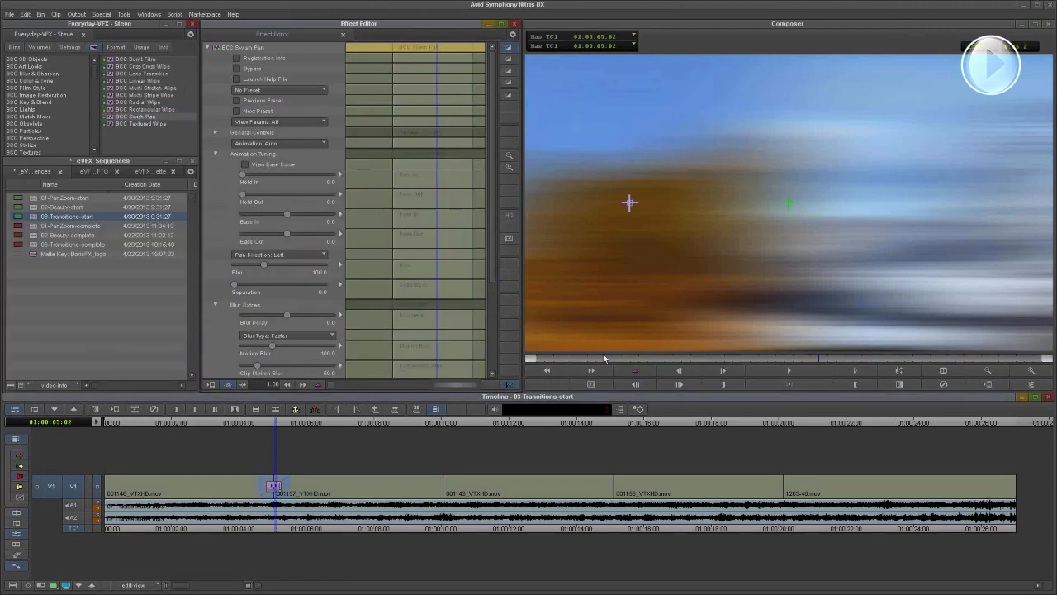
left_click(535, 359)
left_click(855, 371)
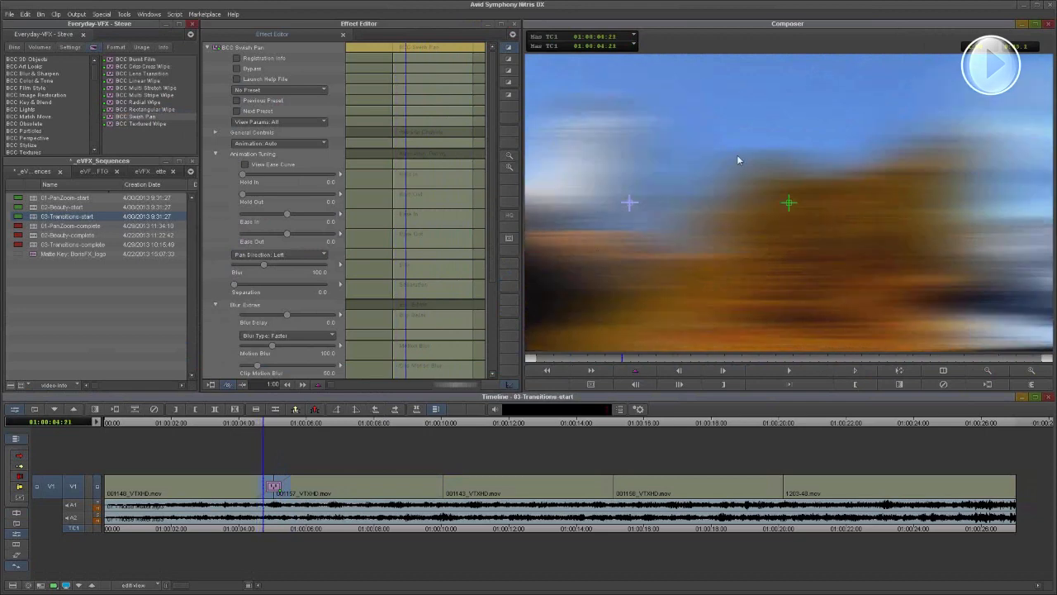
Using the ease curve preview, set the Swish Pan's Ease In to about 40 and Ease Out to about 38, and scrub the transition
left_click(626, 361)
left_click(761, 363)
left_click(297, 196)
left_click(246, 164)
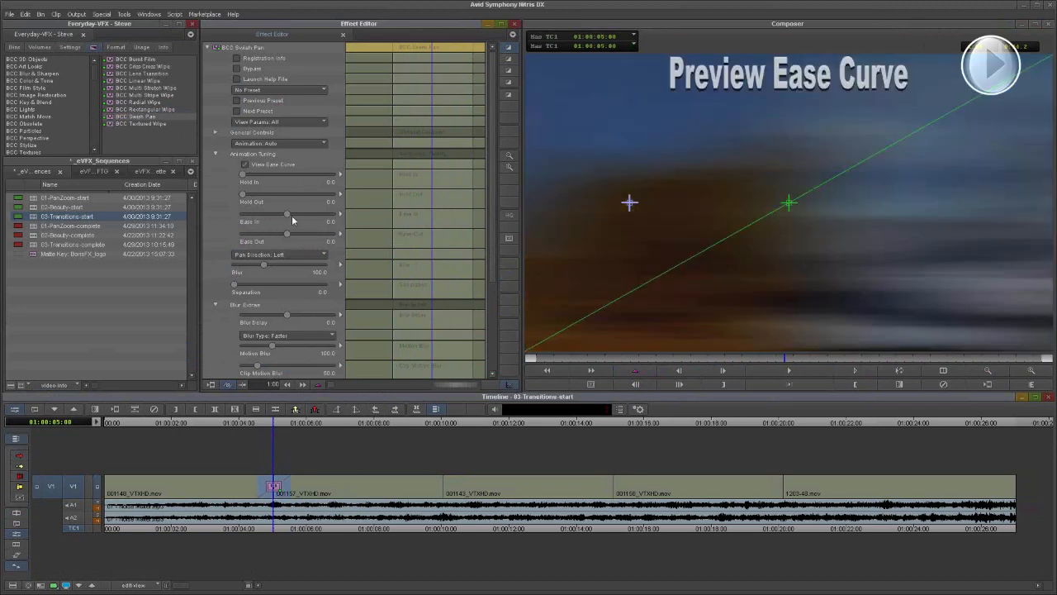
left_click_drag(288, 213, 304, 235)
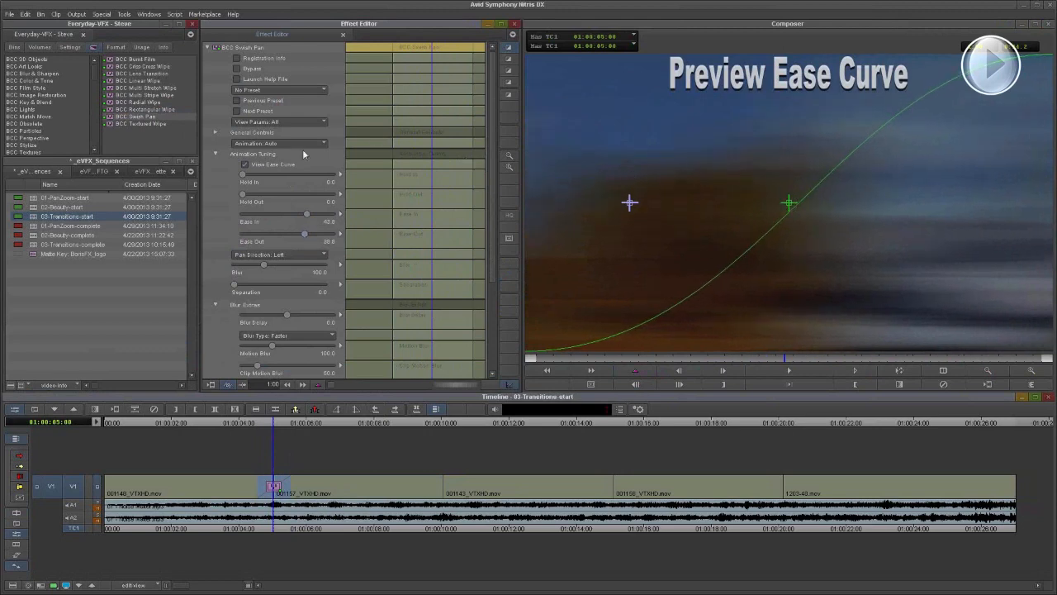
left_click(244, 164)
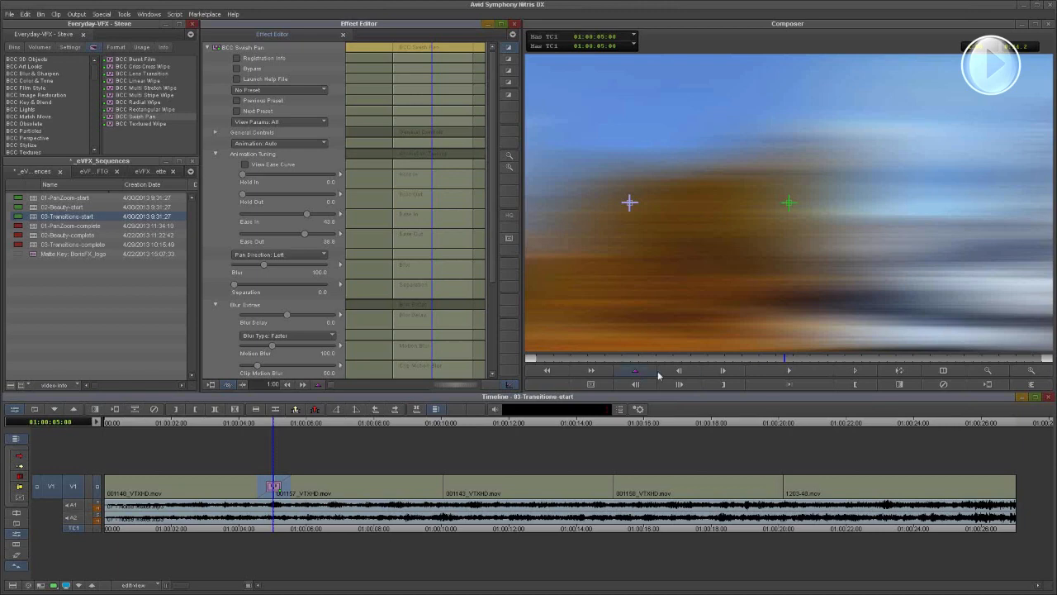
left_click(658, 361)
left_click_drag(658, 362, 785, 377)
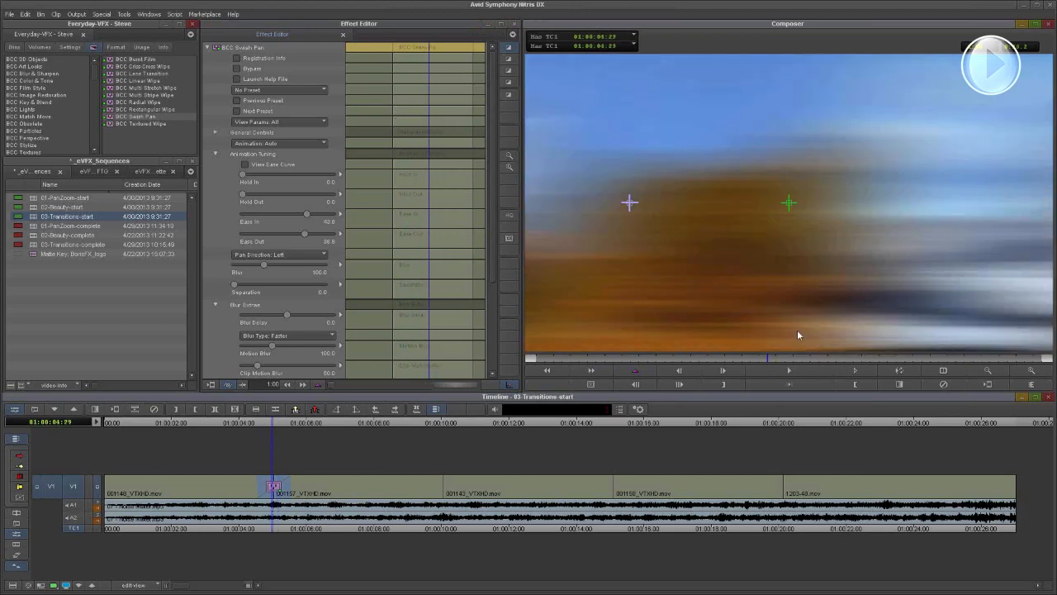
left_click_drag(779, 348, 570, 357)
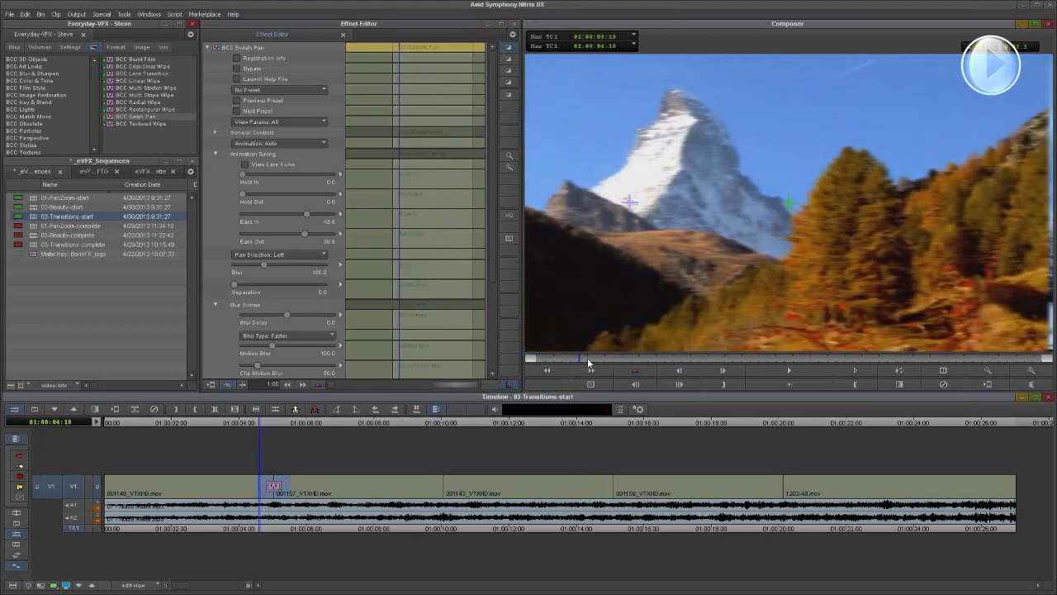
Change the Swish Pan's Pan Direction to Top and scrub through the transition to preview the vertical pan
left_click(295, 253)
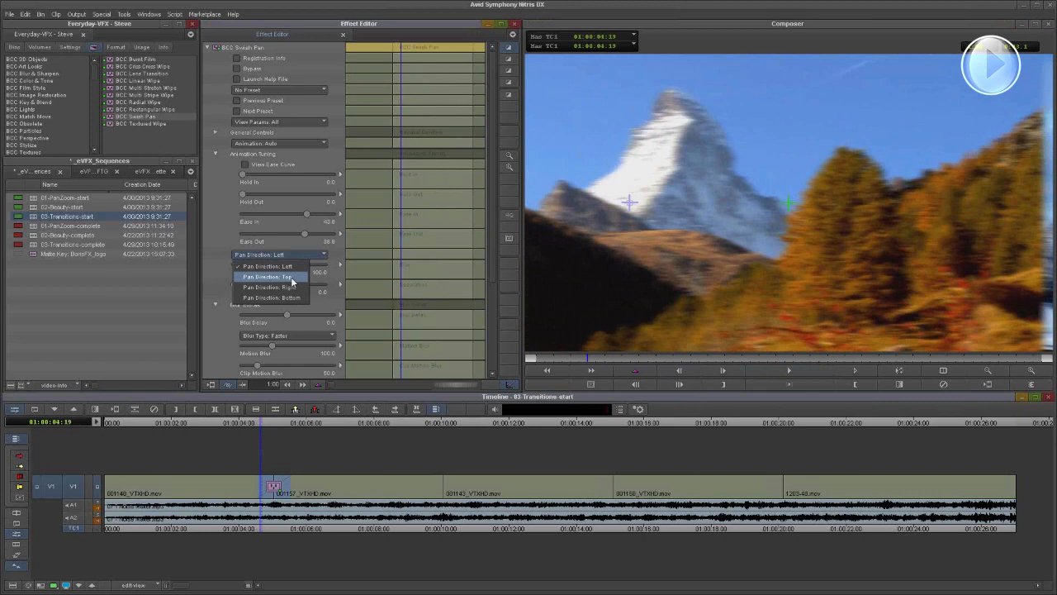
left_click(291, 277)
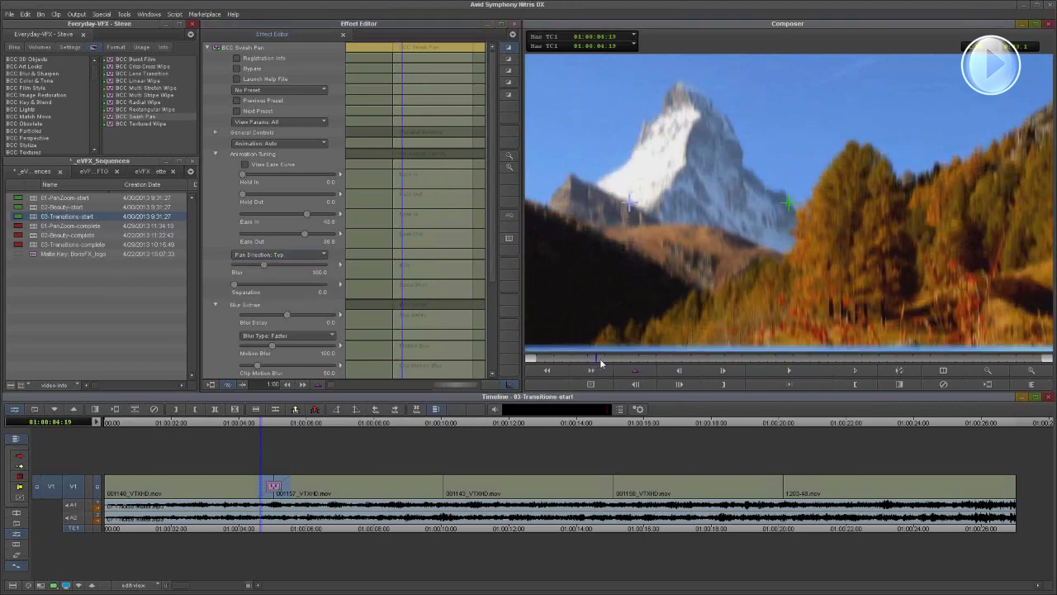
left_click_drag(600, 362, 836, 387)
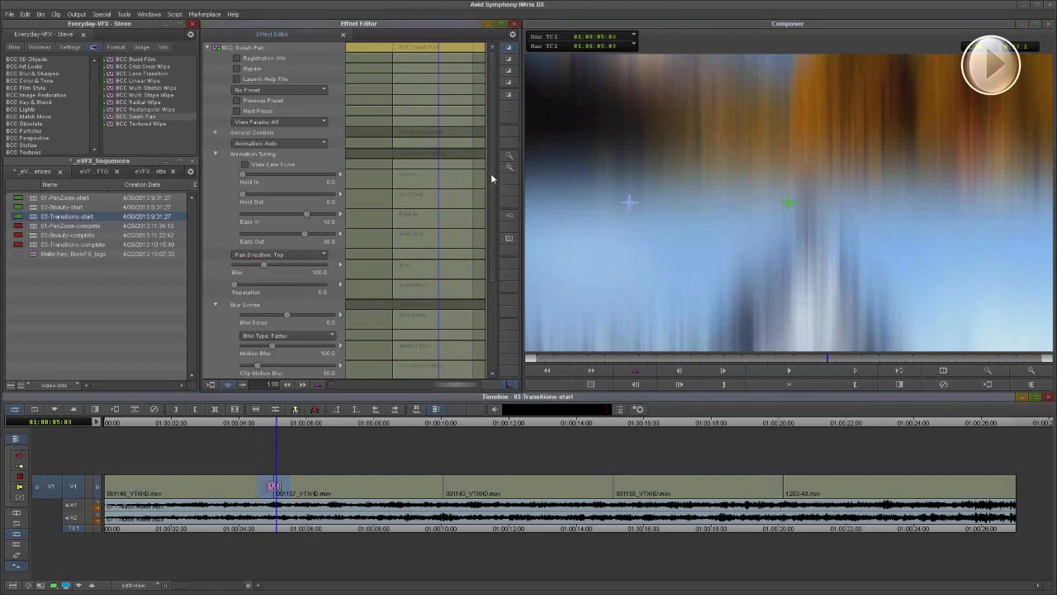
Raise the Swish Pan's Motion Blur to about 160 and Clip Motion Blur to about 95, and preview from the start
scroll(490, 173, "down", 5)
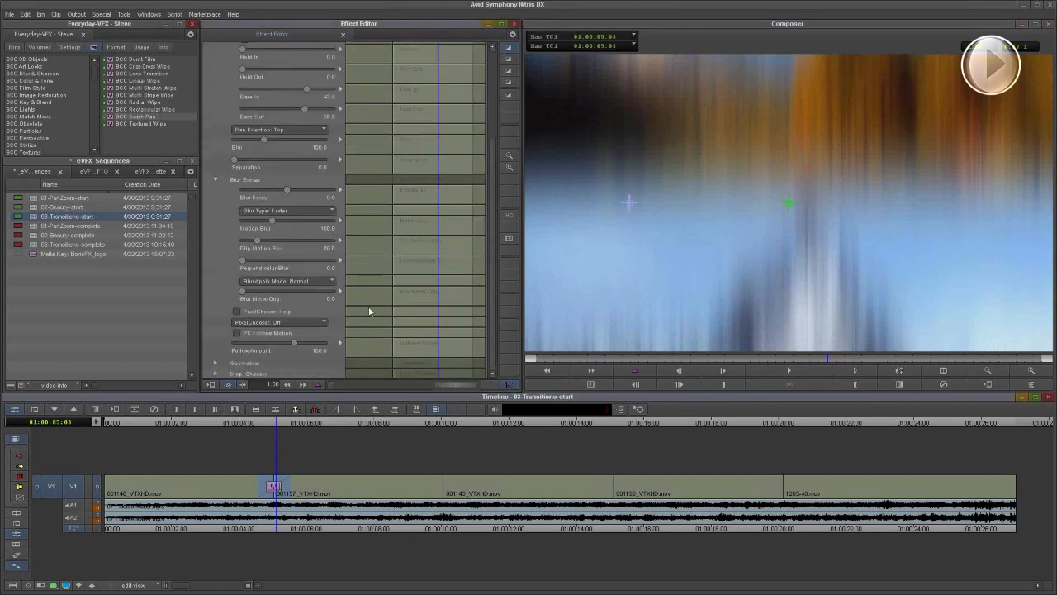
left_click(215, 180)
left_click(214, 180)
left_click_drag(263, 241, 290, 221)
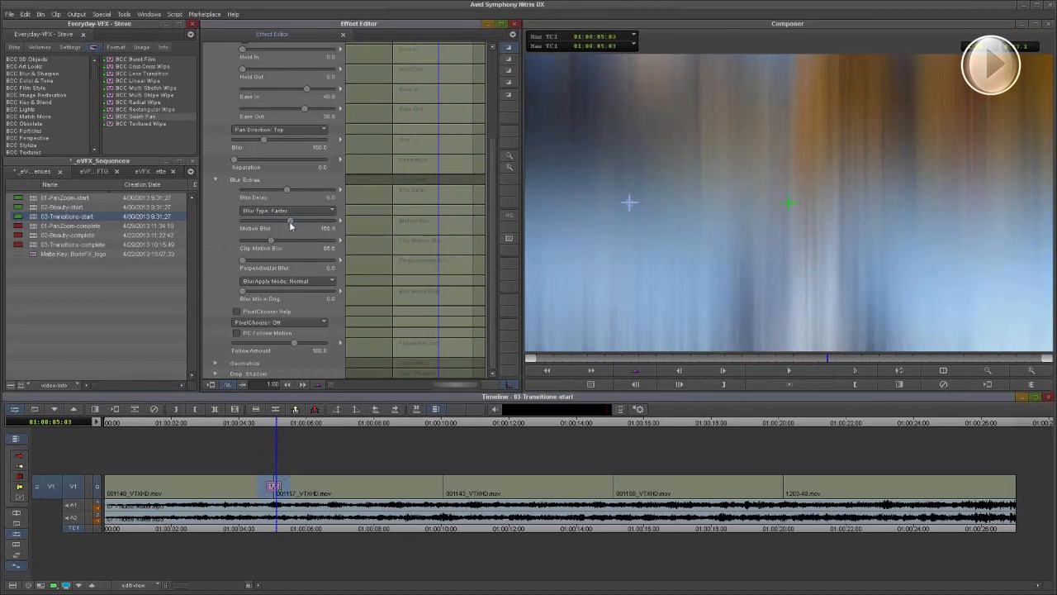
left_click(557, 360)
left_click(532, 360)
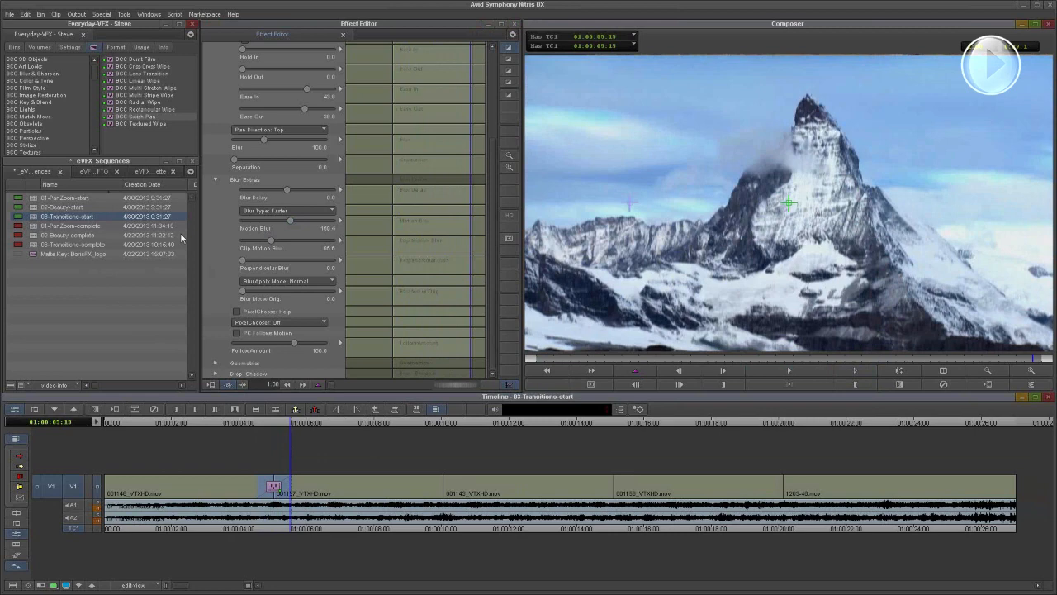
Apply BCC Lens Transition to the cut between the second and third clips and scrub through it
left_click(156, 74)
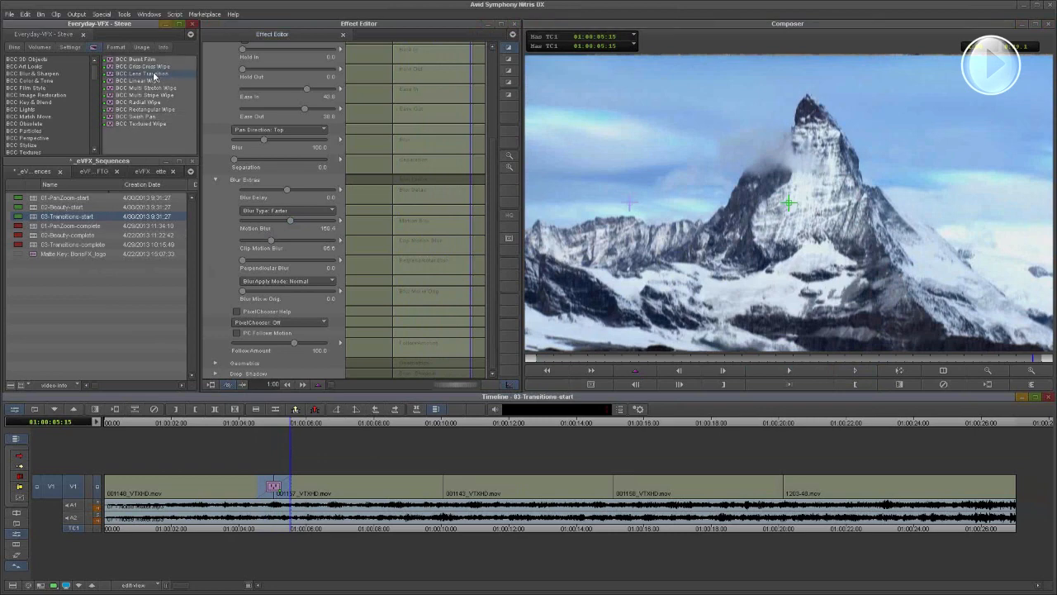
left_click_drag(155, 76, 450, 495)
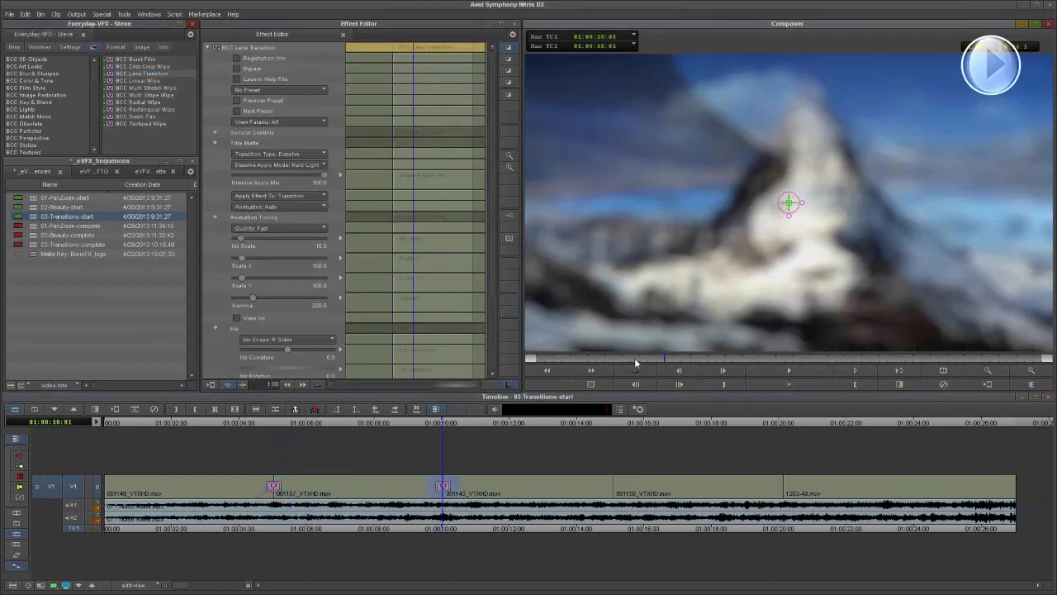
left_click(631, 359)
left_click_drag(590, 361, 922, 361)
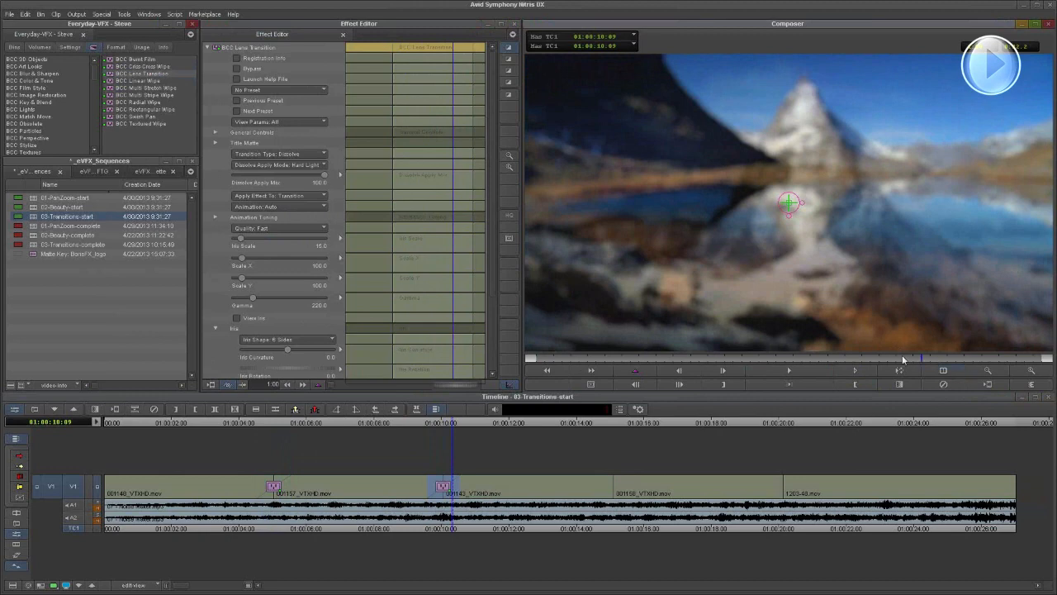
left_click_drag(886, 359, 853, 360)
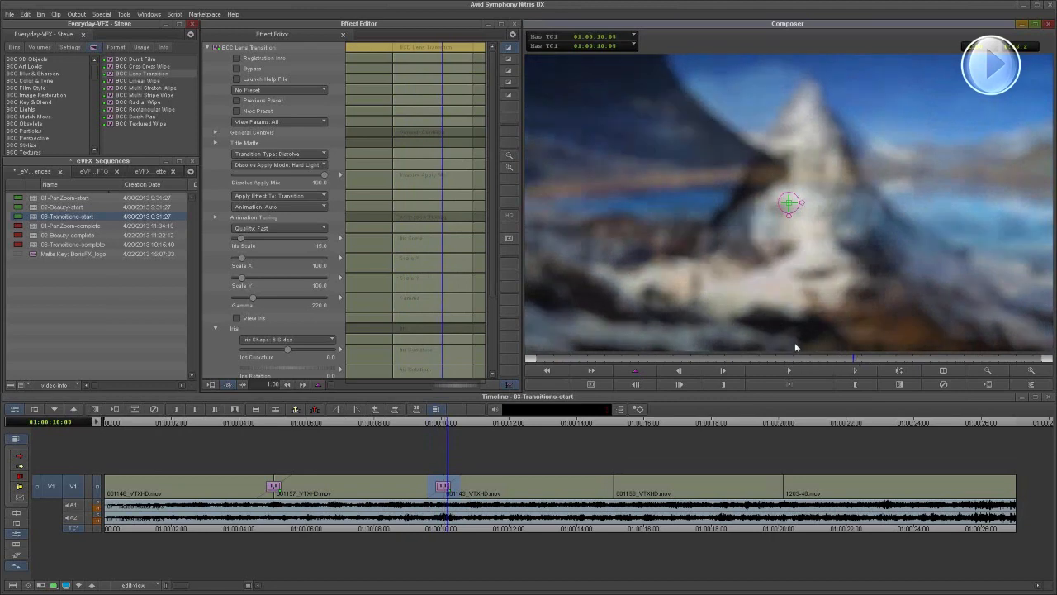
Increase the Lens Transition's Iris Scale to about 40 and Gamma to about 488
left_click(240, 238)
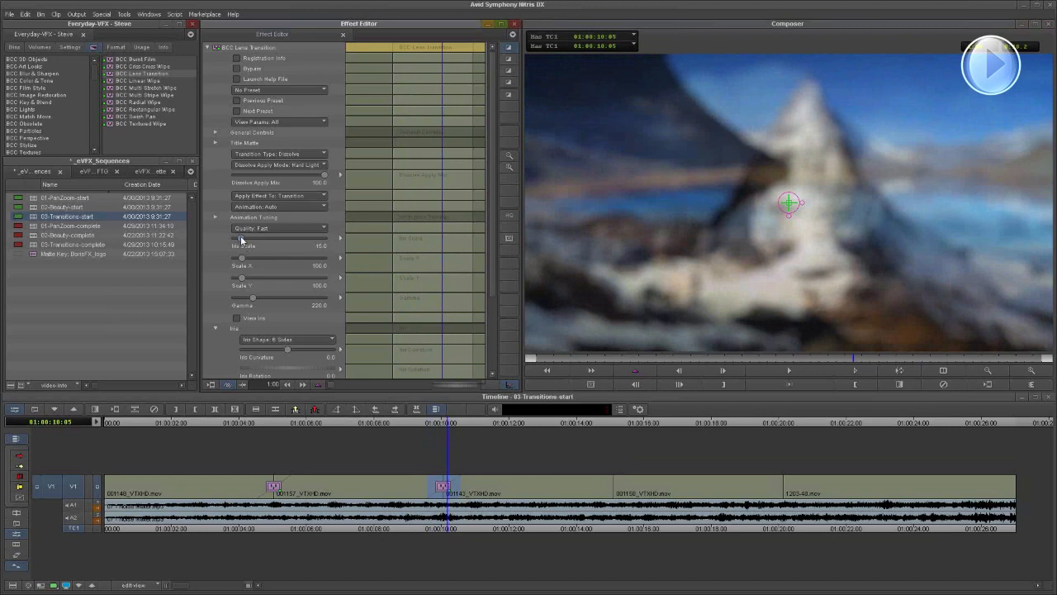
left_click_drag(247, 239, 255, 241)
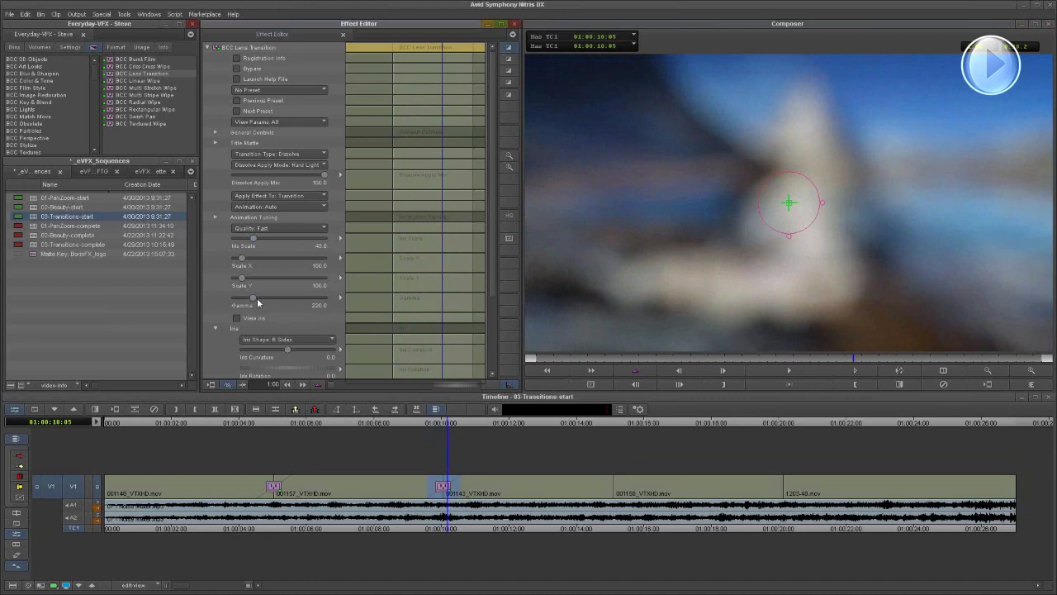
left_click_drag(259, 304, 269, 302)
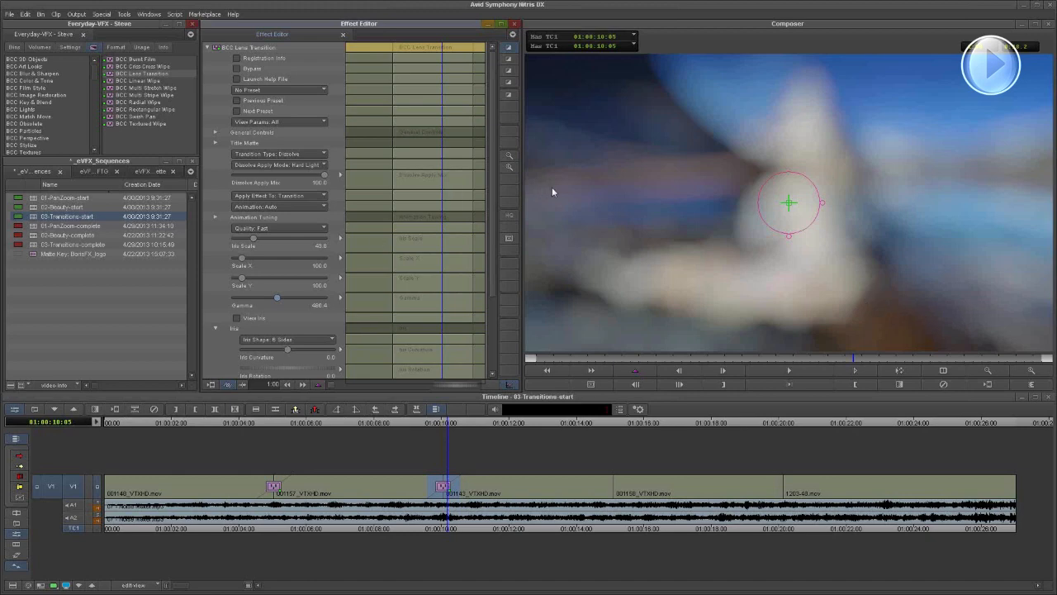
Show the Lens Transition's iris on its own, set its shape to 13 Sides, and return to the normal image view
left_click_drag(492, 181, 493, 276)
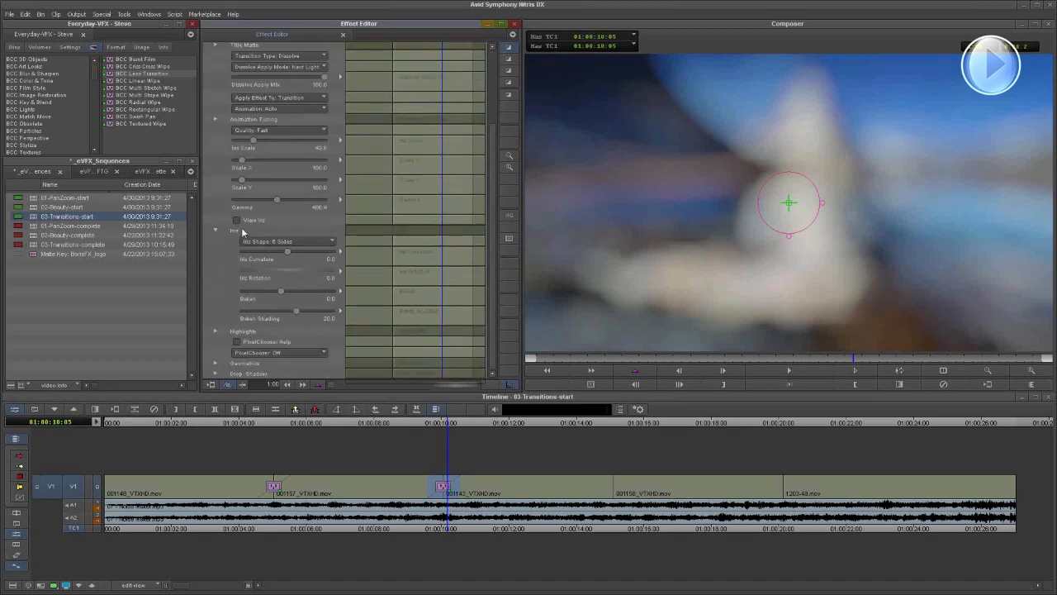
left_click(237, 221)
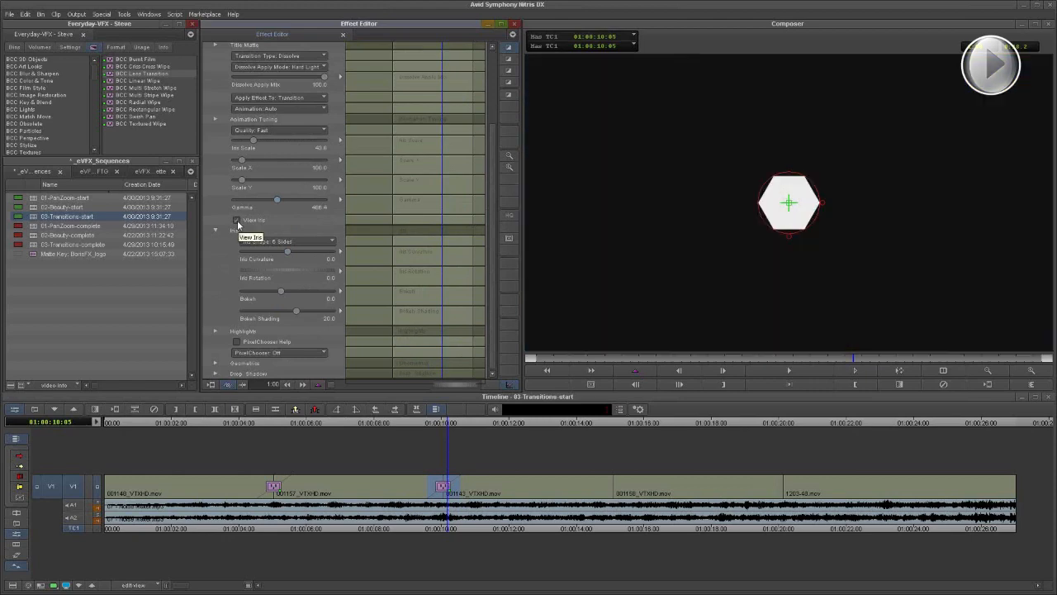
left_click(311, 243)
left_click(302, 364)
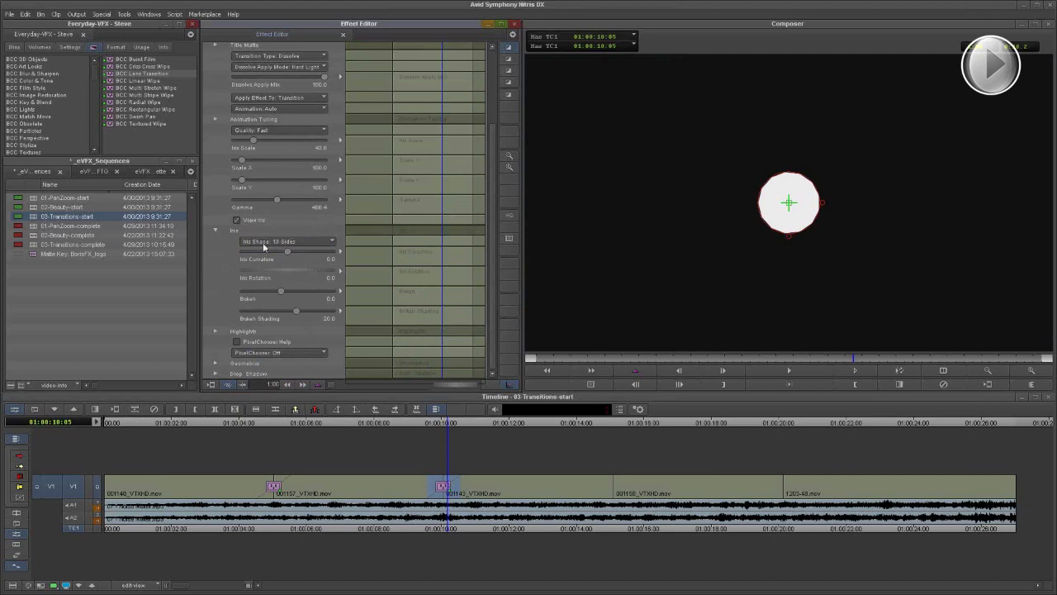
left_click(308, 241)
left_click(308, 241)
Try a 3 Sides iris shape on the Lens Transition and settle on Circle
left_click(330, 244)
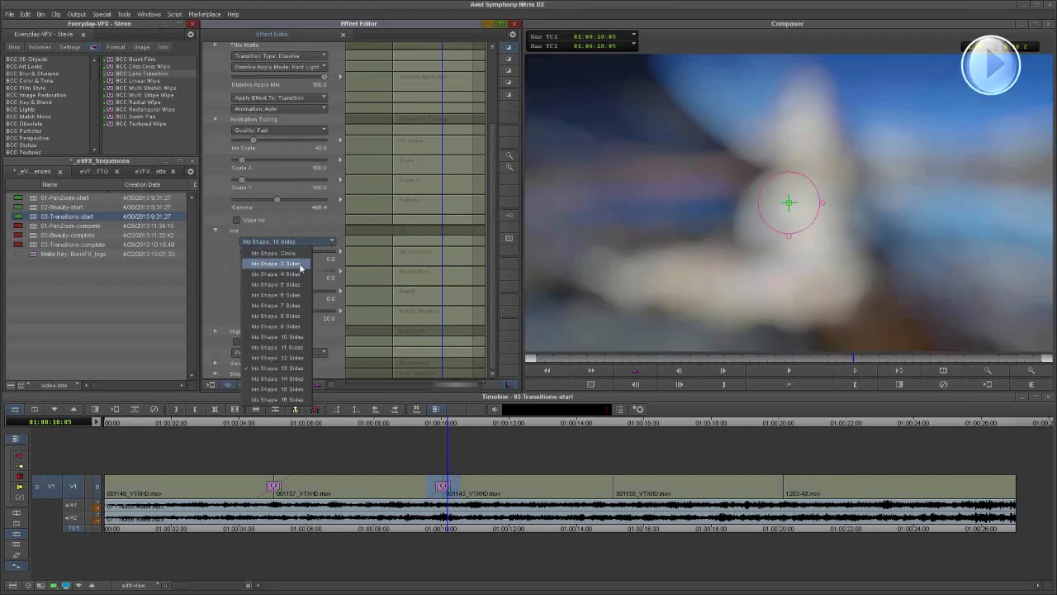
left_click(299, 265)
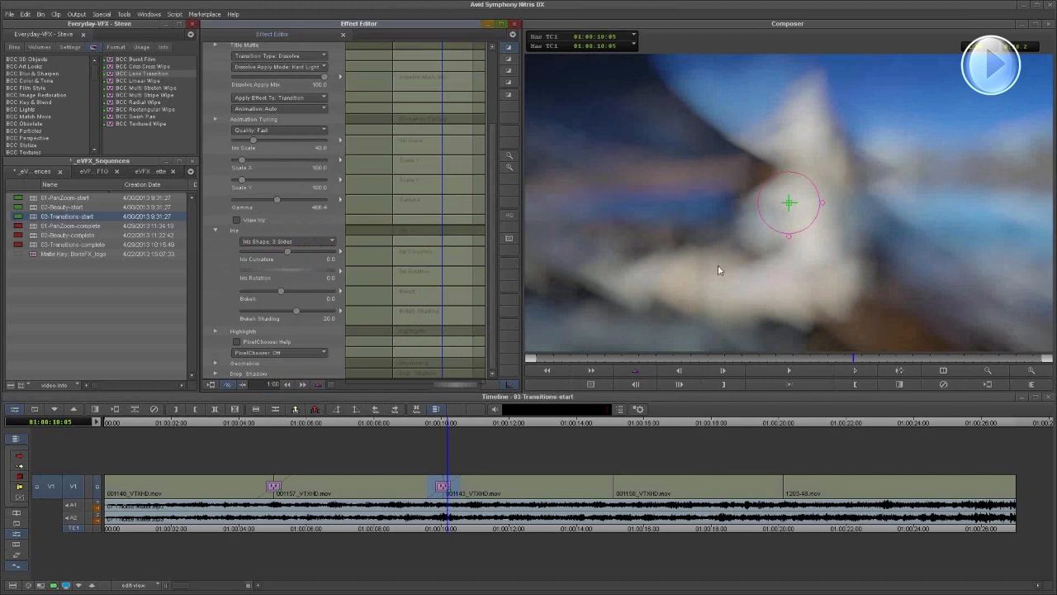
left_click(322, 242)
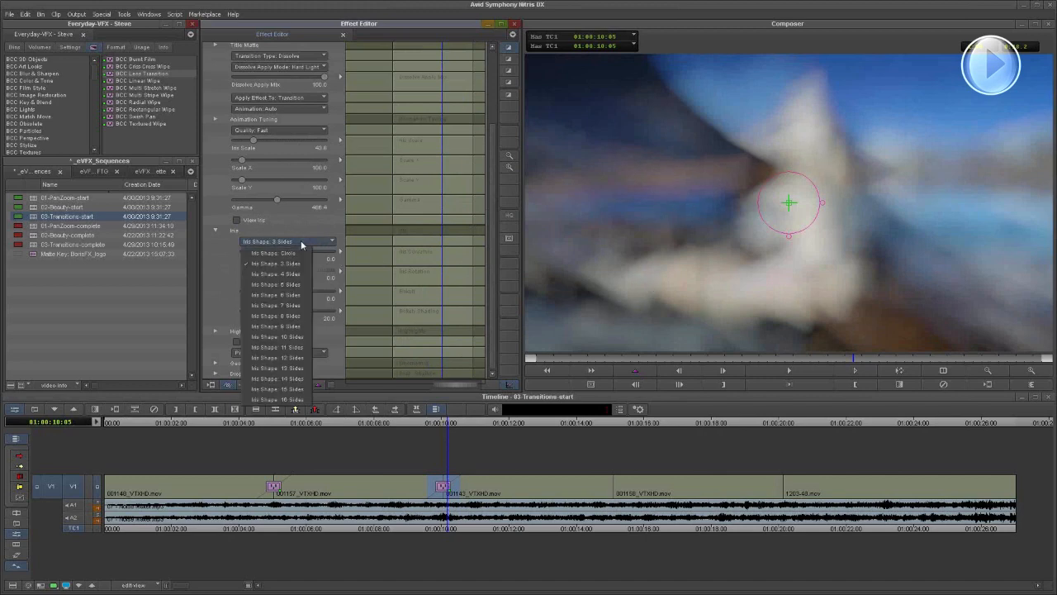
left_click(294, 251)
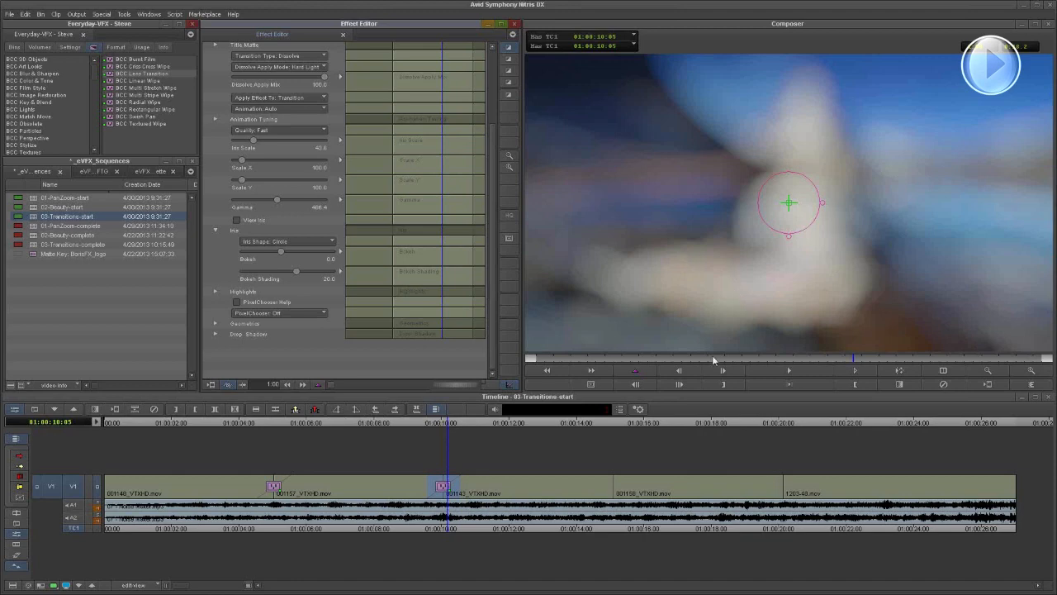
Return to the start of the Lens Transition and play it through to preview the defocus
left_click(579, 361)
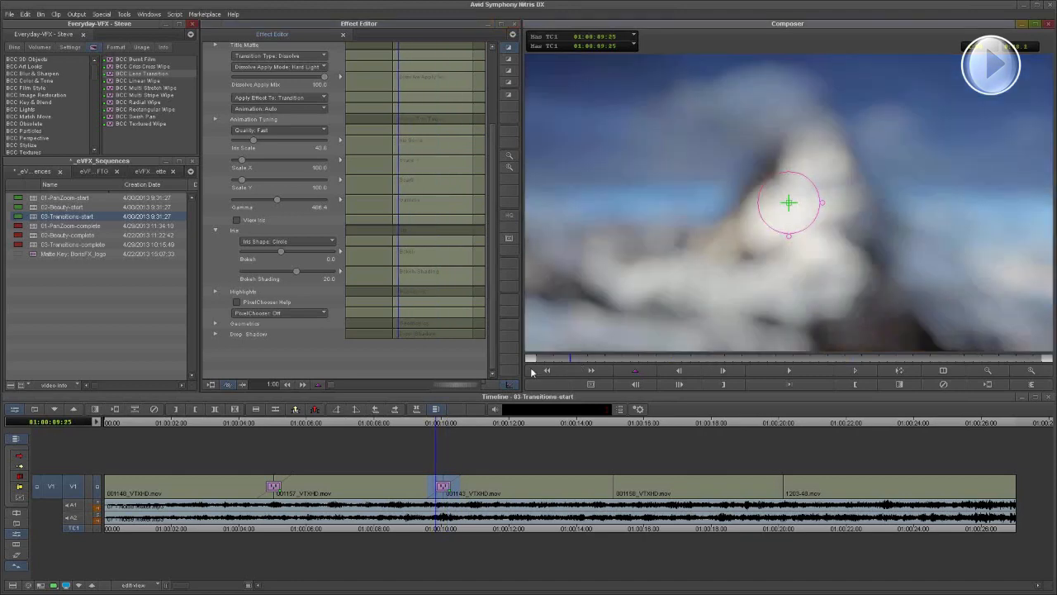
left_click_drag(532, 372, 528, 373)
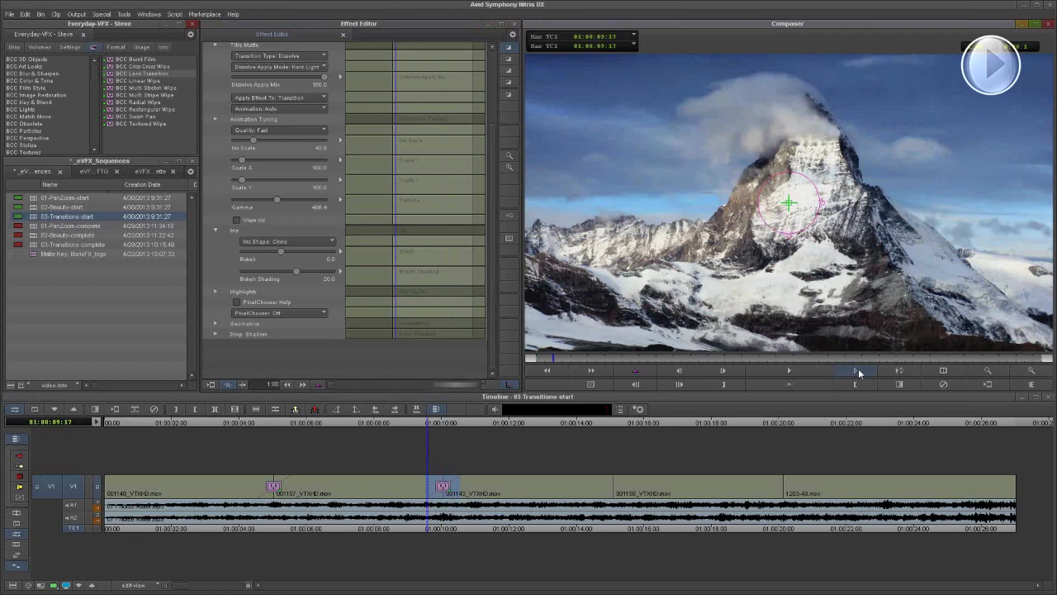
left_click(858, 371)
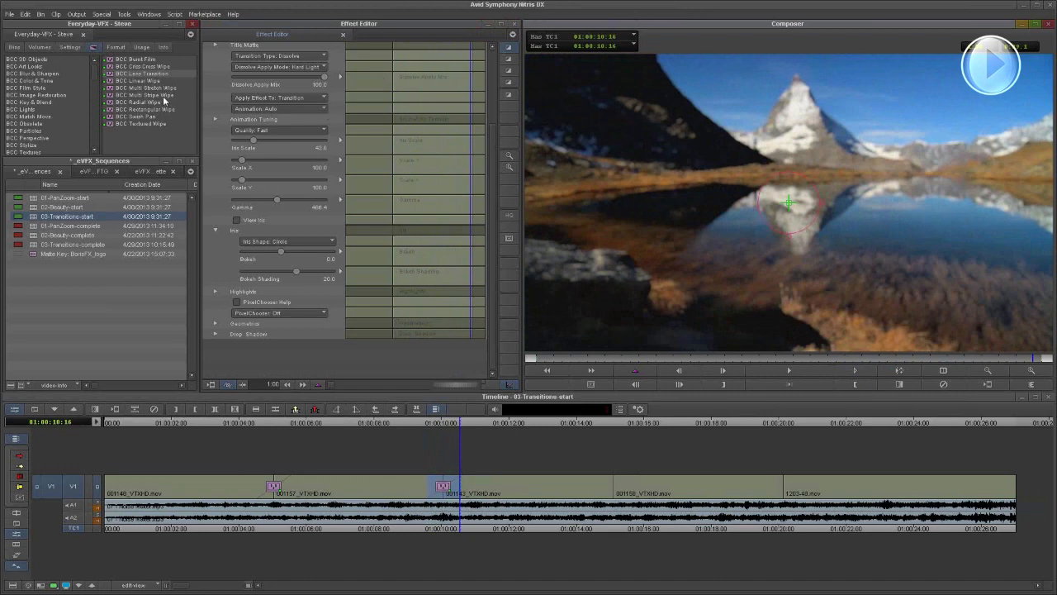
Apply BCC Multi Stripe Wipe to the cut between the third and fourth clips and park the playhead within it
left_click(163, 96)
left_click_drag(157, 99, 620, 495)
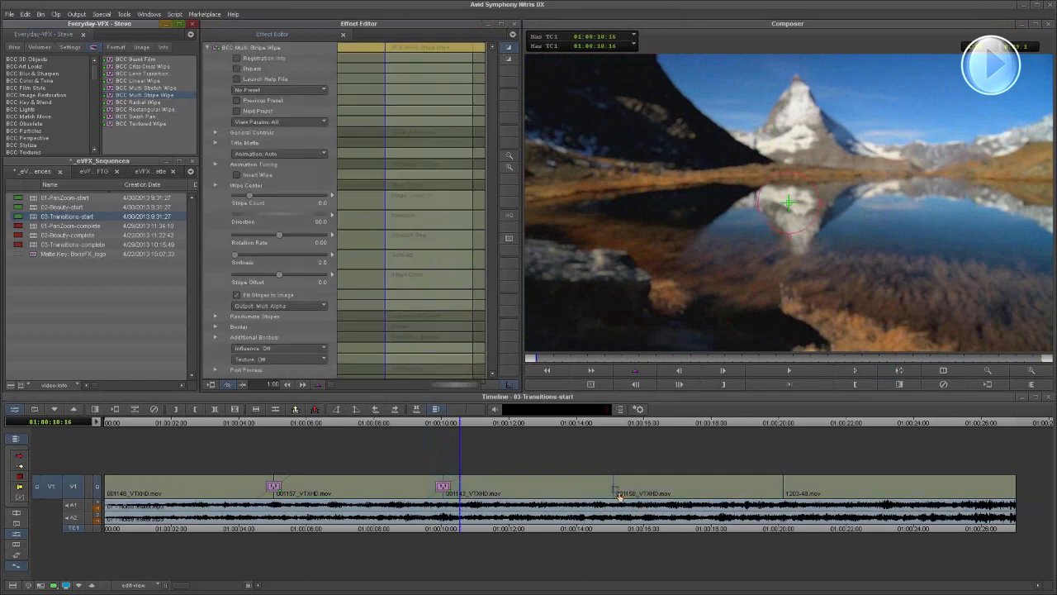
left_click(619, 496)
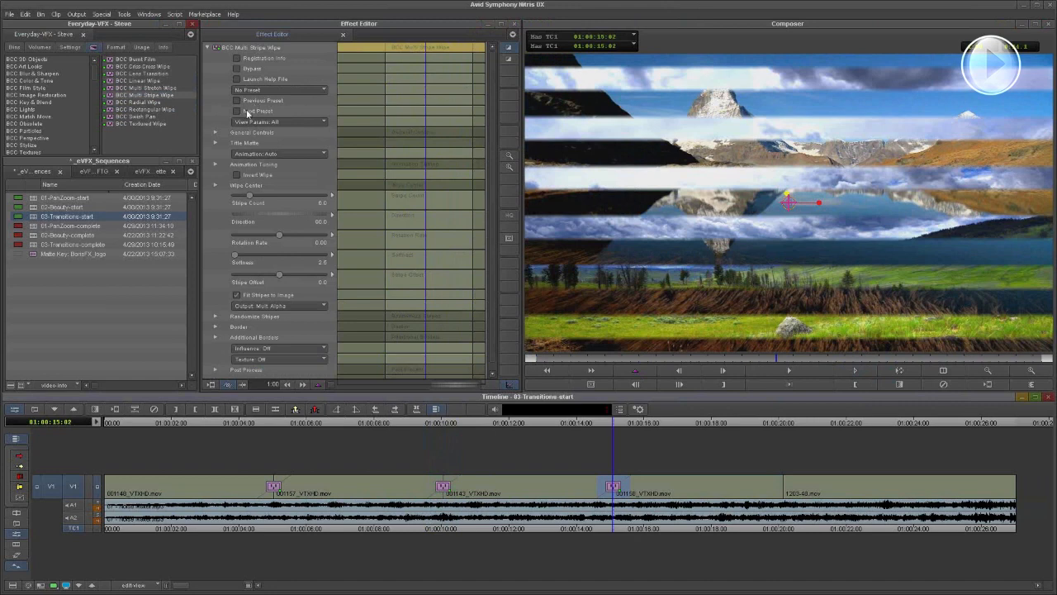
Cycle through the Multi Stripe Wipe presets and settle on randomizeSoftBlendLighter
left_click(237, 112)
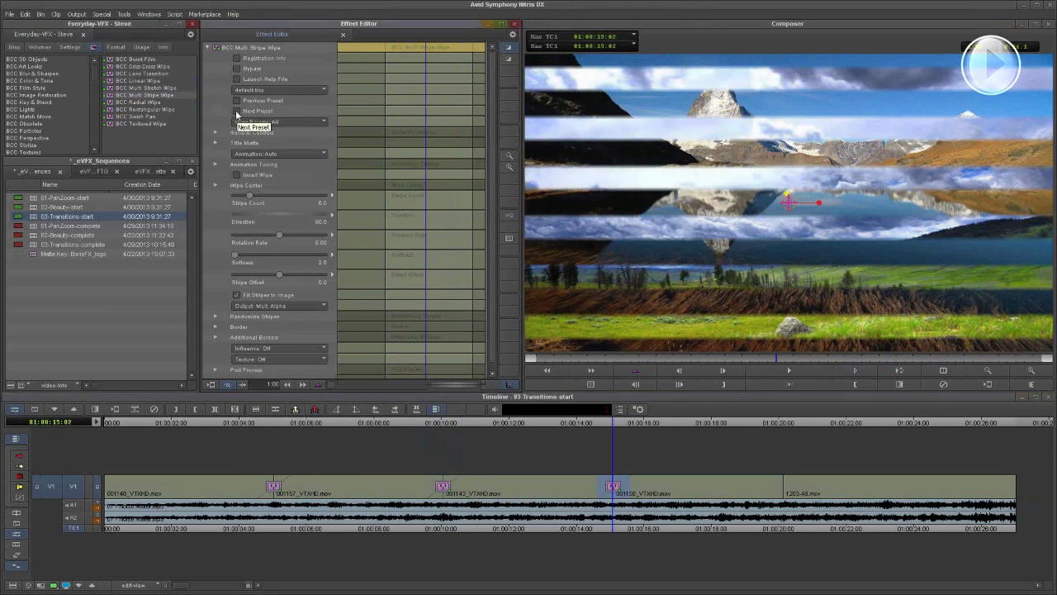
left_click(237, 112)
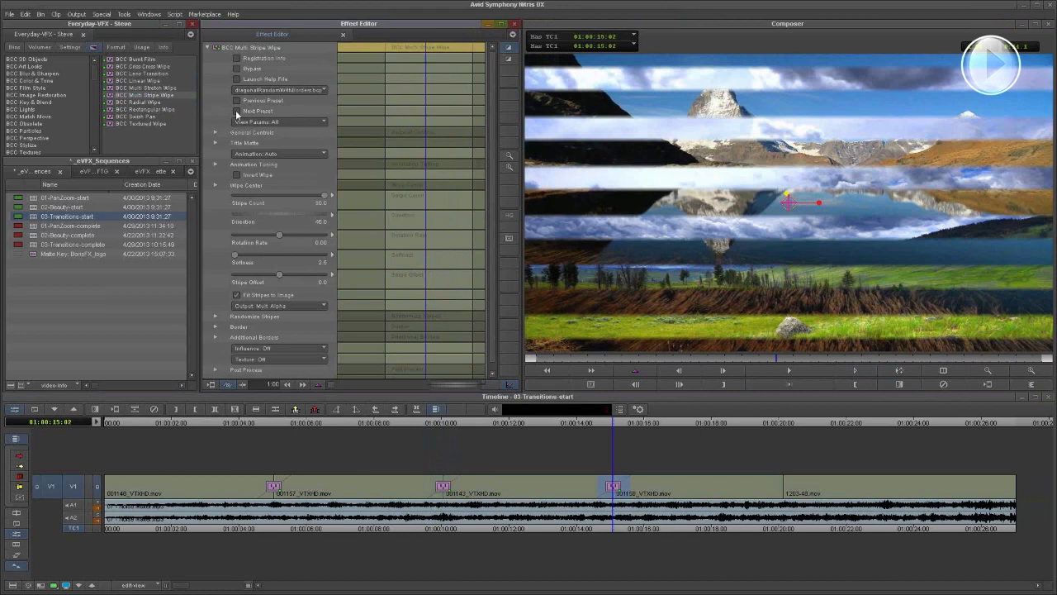
left_click(237, 111)
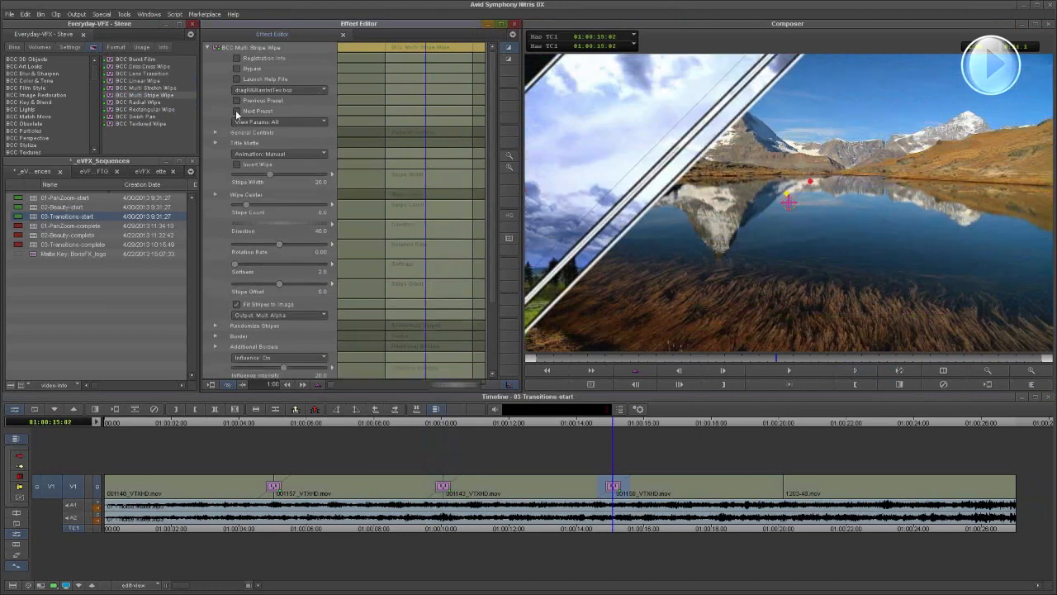
left_click(237, 112)
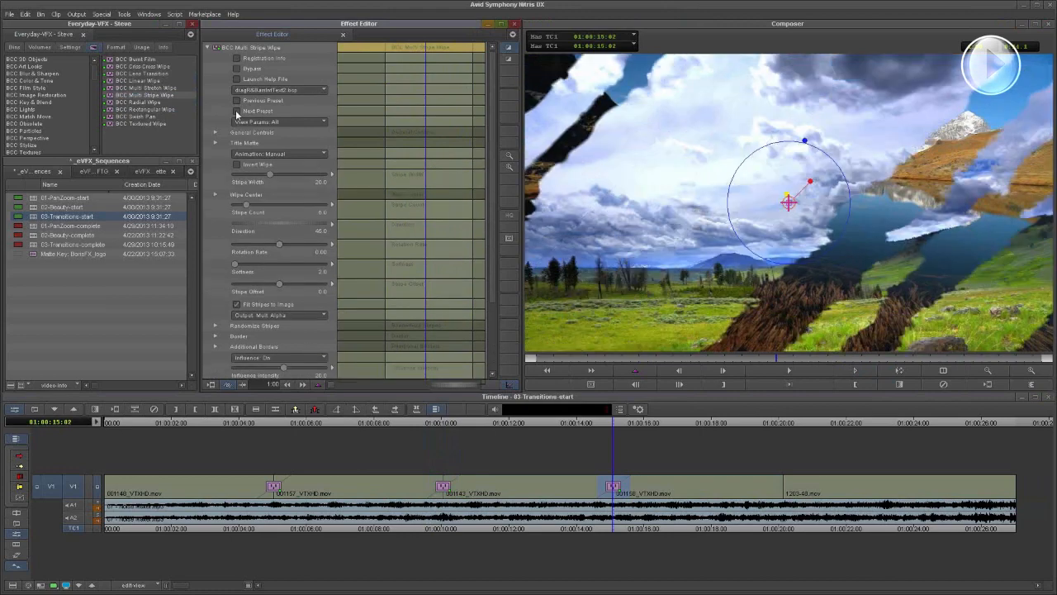
left_click(237, 111)
left_click(237, 112)
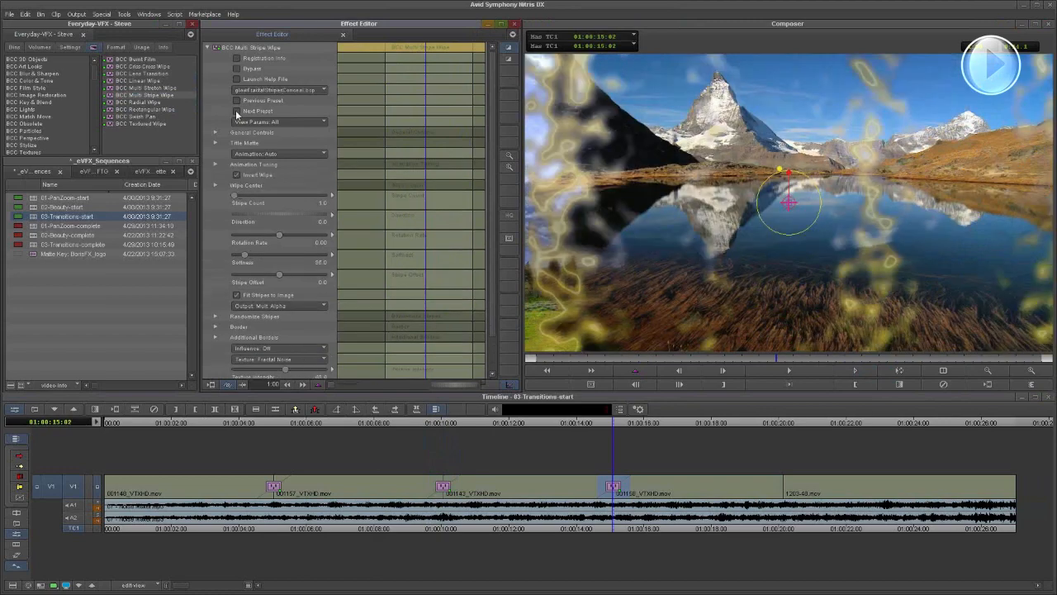
left_click(238, 112)
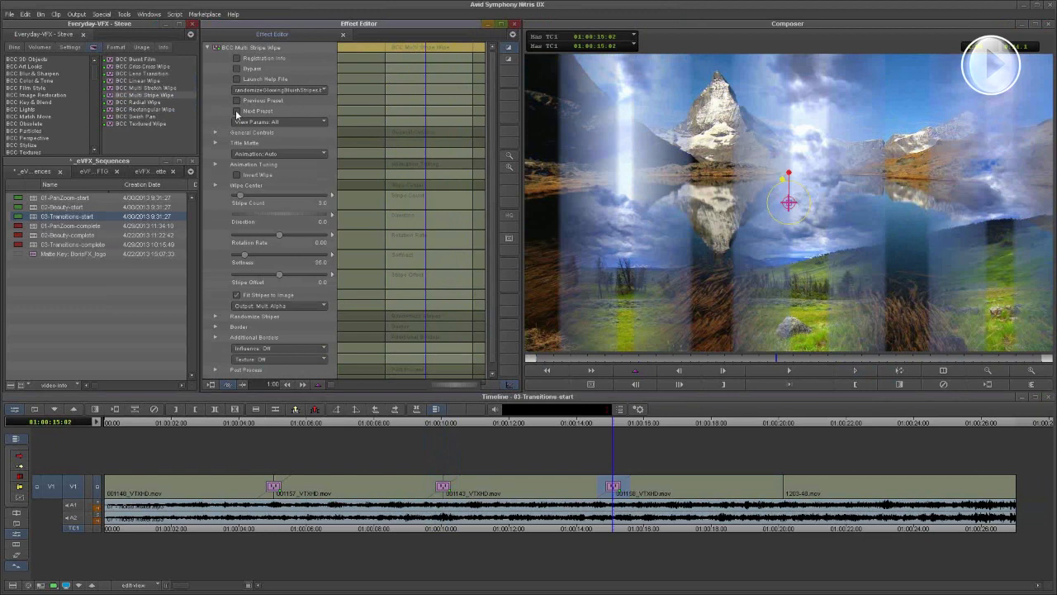
left_click(237, 112)
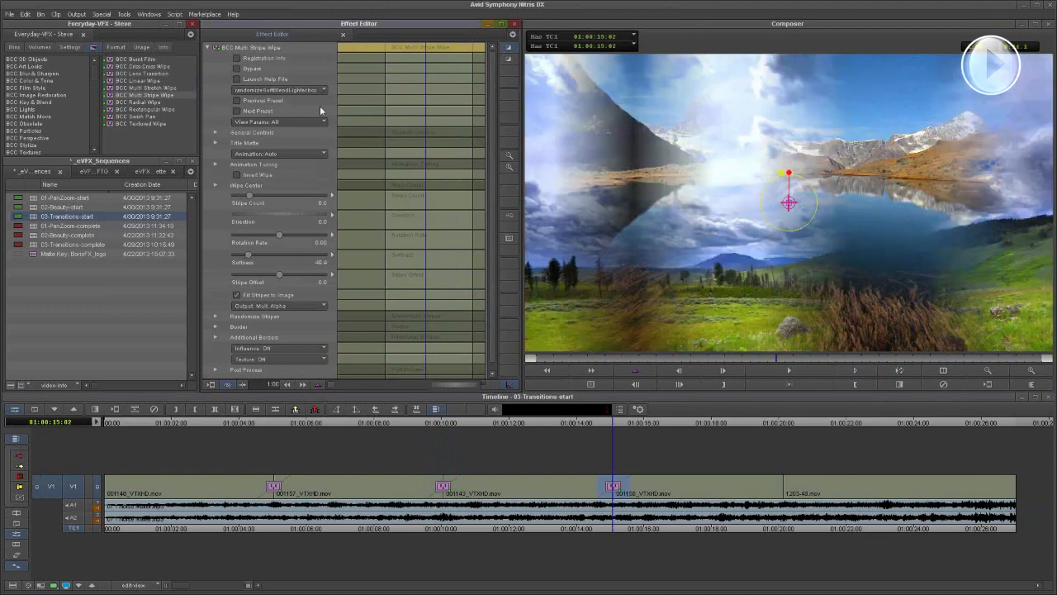
Raise the Multi Stripe Wipe's stripe count to about 7 and turn its direction to about 90 degrees
left_click(256, 193)
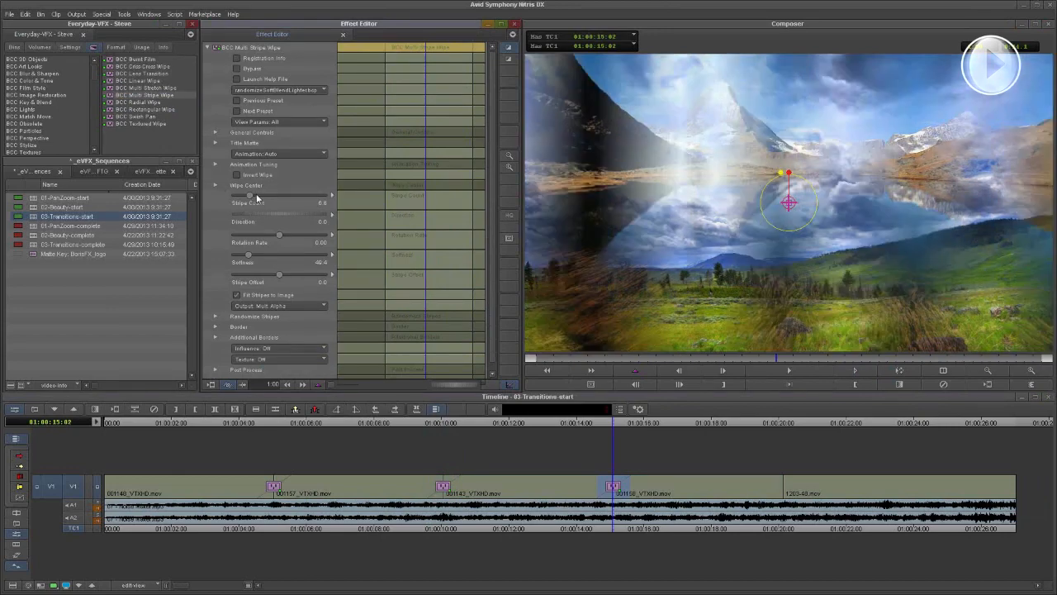
left_click_drag(256, 193, 260, 194)
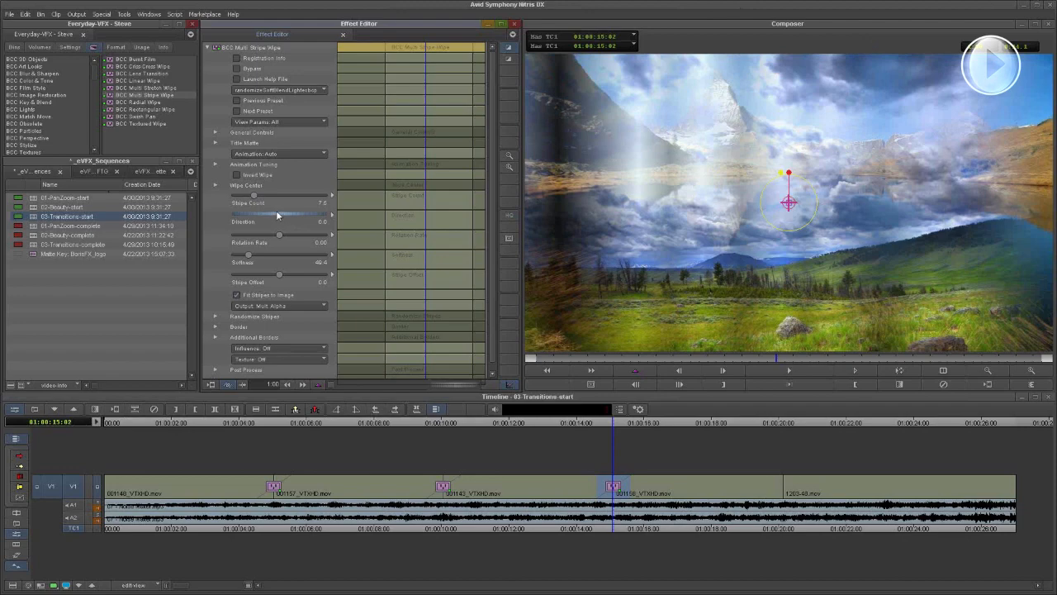
left_click_drag(284, 211, 324, 212)
Return to the start of the Multi Stripe Wipe and step through it frame by frame to preview the blend
left_click(553, 359)
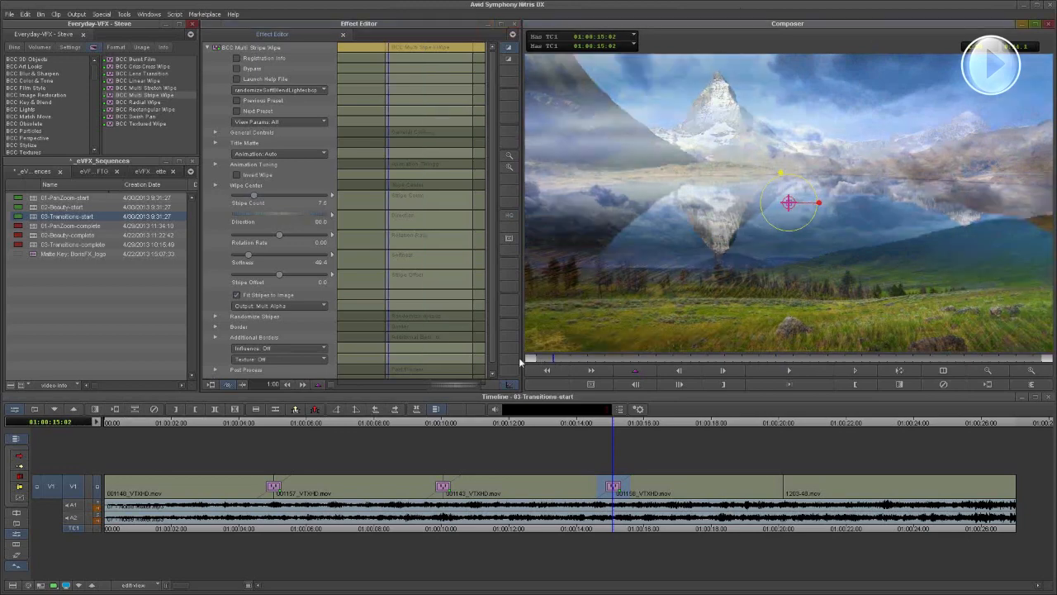
left_click(520, 361)
key("Right")
key("Right")
key("Right")
key("Right")
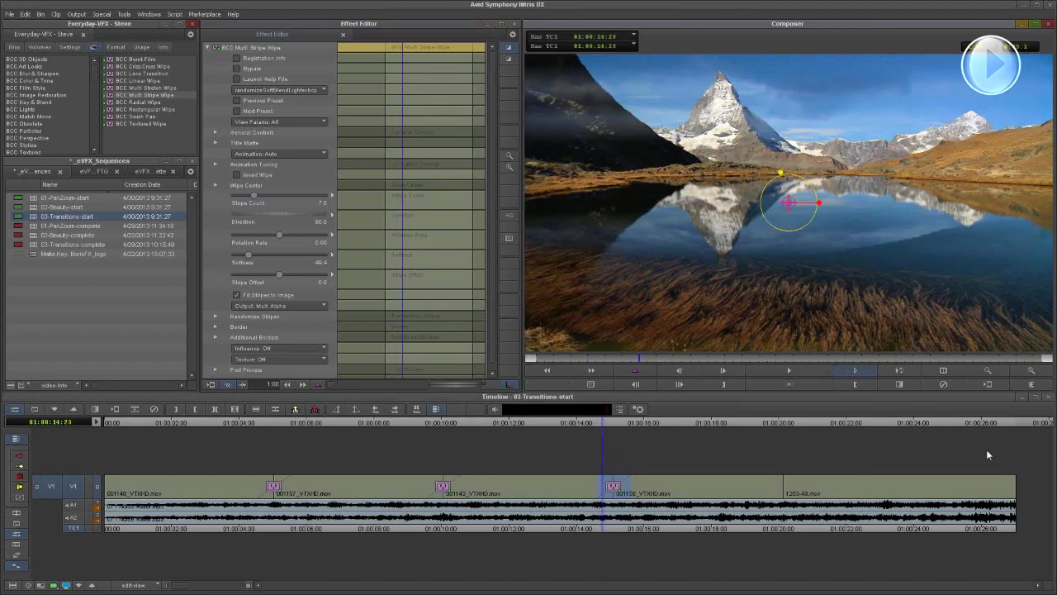
key("Right")
key("Right")
key("Right")
key("Right")
key("Right")
key("Right")
key("Right")
key("Right")
key("Right")
key("Right")
key("Right")
key("Right")
key("Right")
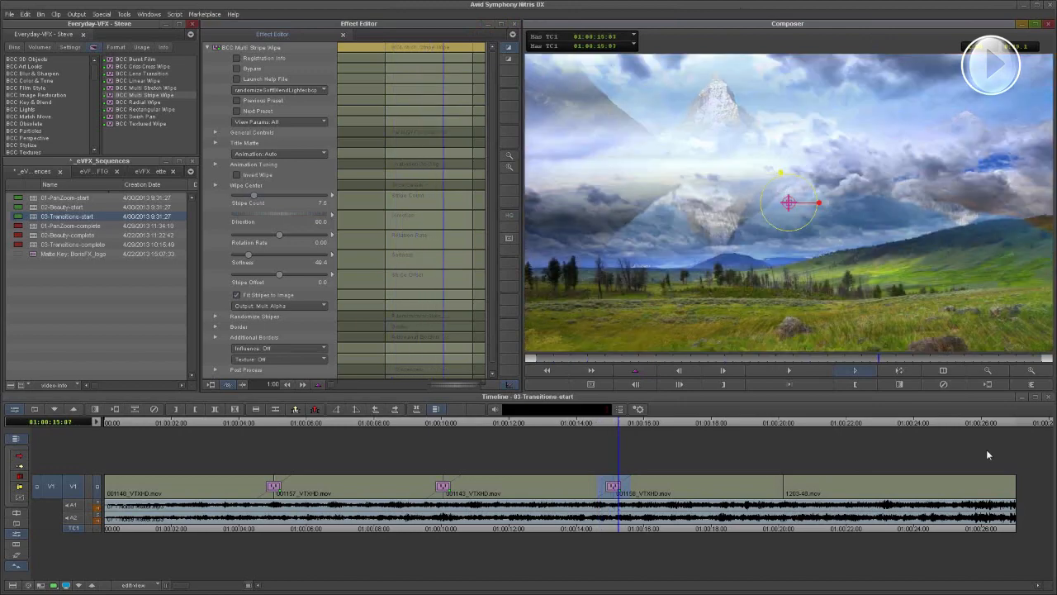
key("Right")
key("Right")
key("Right")
key("Right")
key("Right")
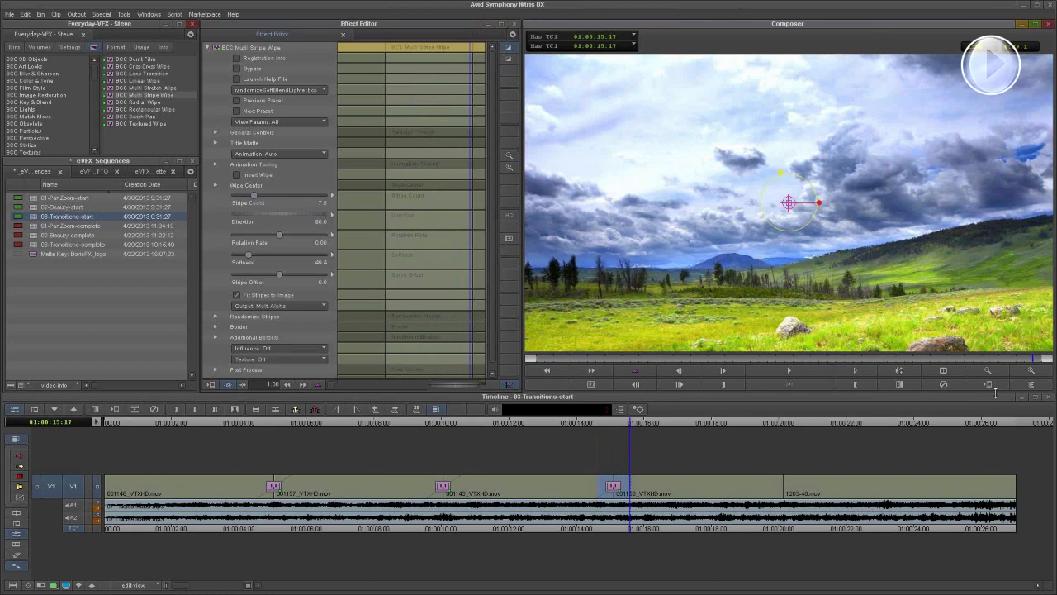
Apply BCC Textured Wipe to the cut between the fourth and fifth clips and park the playhead early in the transition
left_click_drag(160, 125, 778, 493)
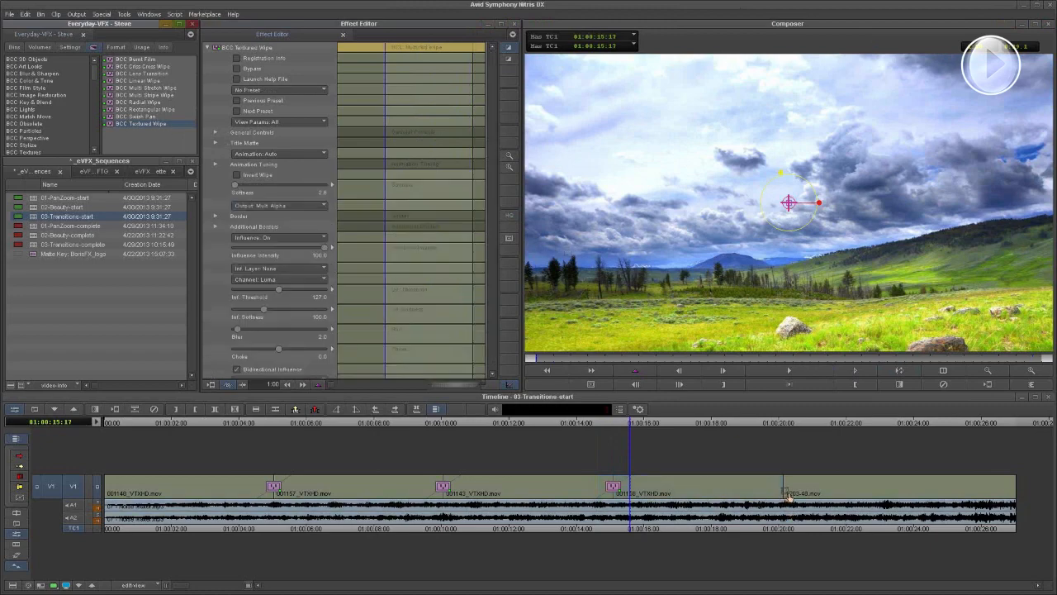
left_click(786, 491)
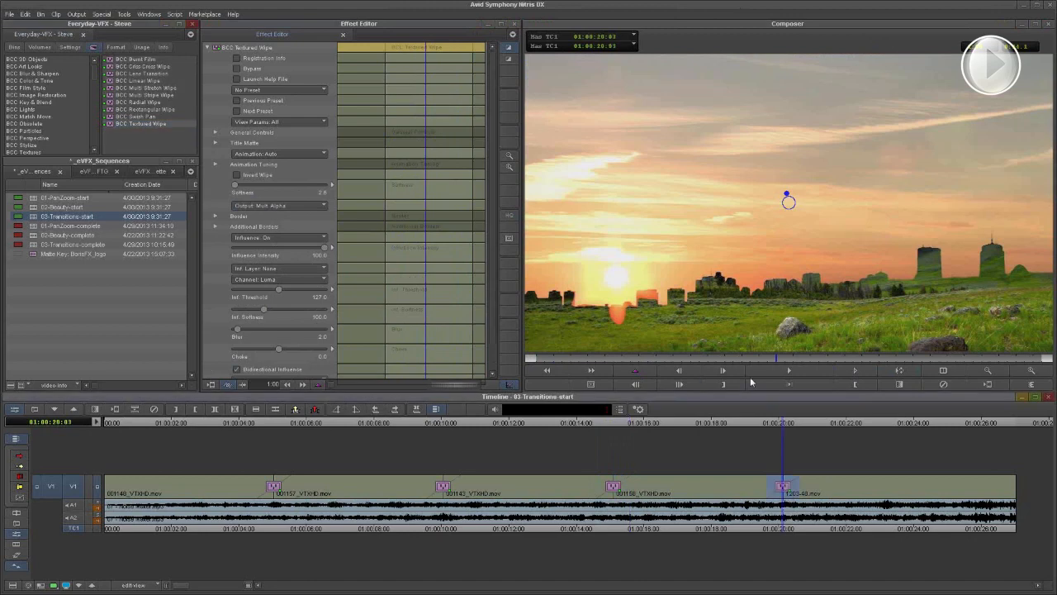
left_click(725, 356)
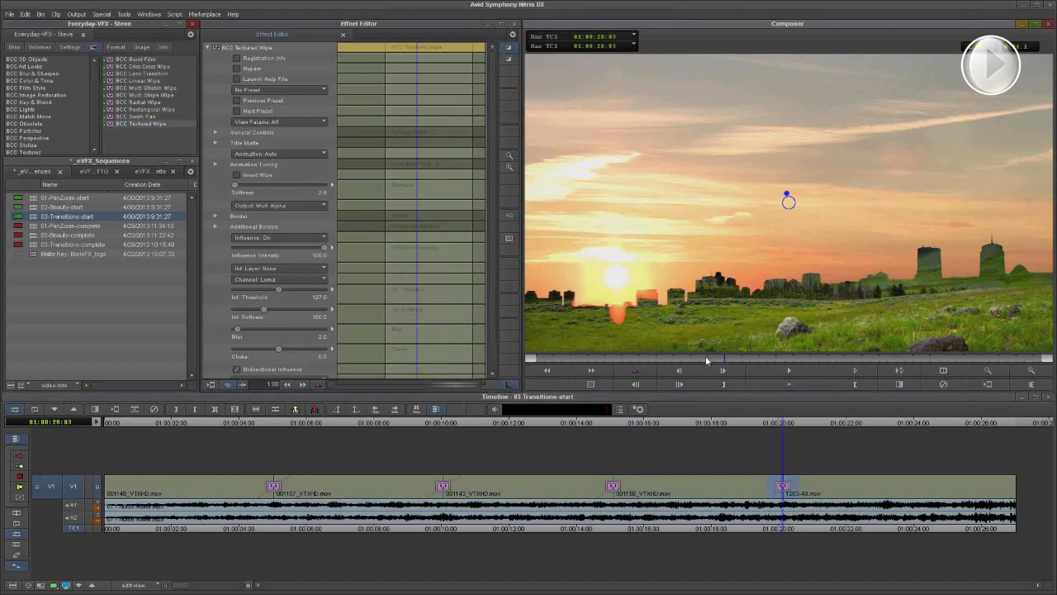
mouse_move(675, 362)
left_mouse_down()
mouse_move(556, 365)
mouse_move(666, 371)
left_mouse_up()
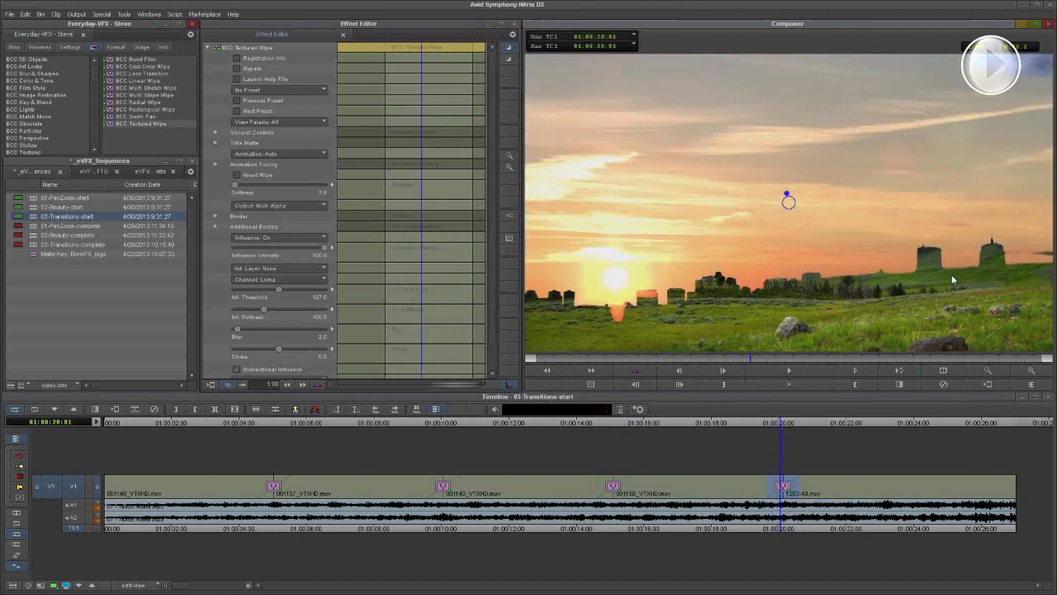
left_click_drag(754, 358, 570, 374)
Set the Textured Wipe's softness to about 35 and influence threshold to about 132, and raise its blur slightly
scroll(494, 137, "down", 2)
left_click_drag(244, 159, 245, 160)
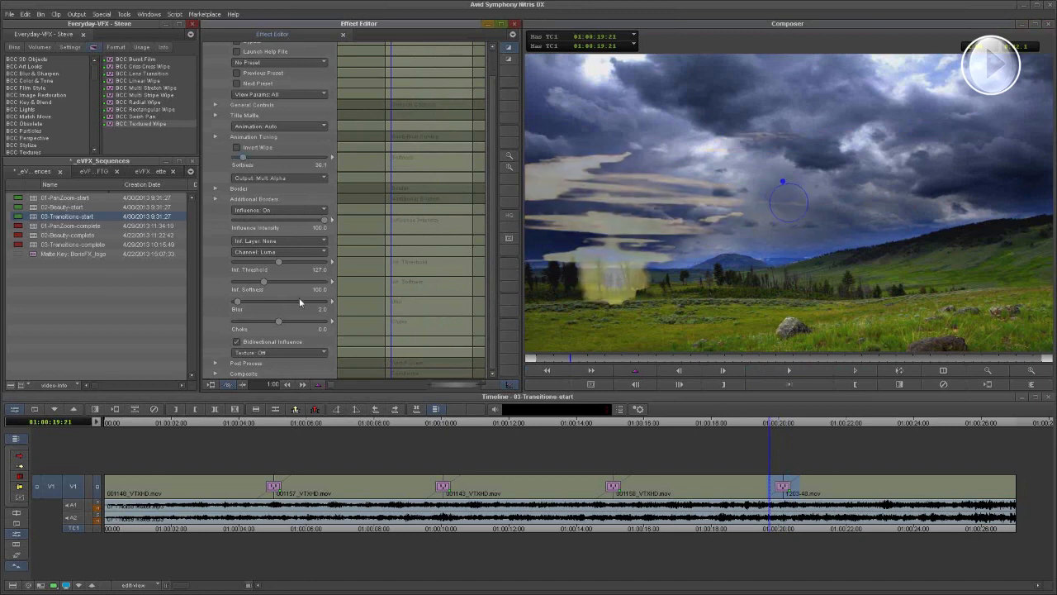
left_click_drag(285, 263, 286, 262)
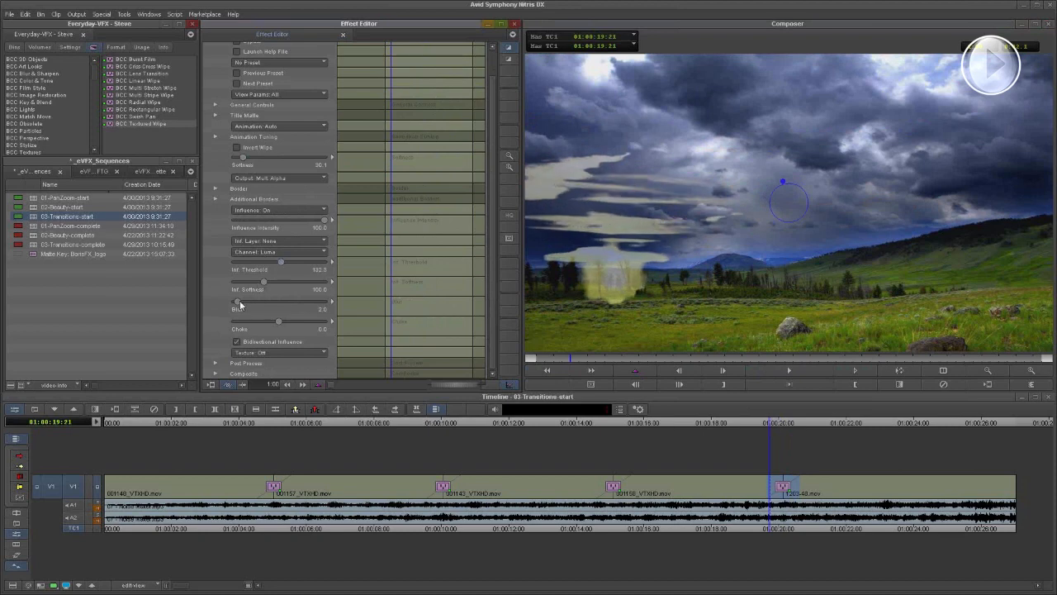
left_click_drag(239, 304, 243, 306)
Return to the start of the Textured Wipe and step through it frame by frame to preview the effect
left_click(536, 360)
left_click_drag(536, 360, 521, 361)
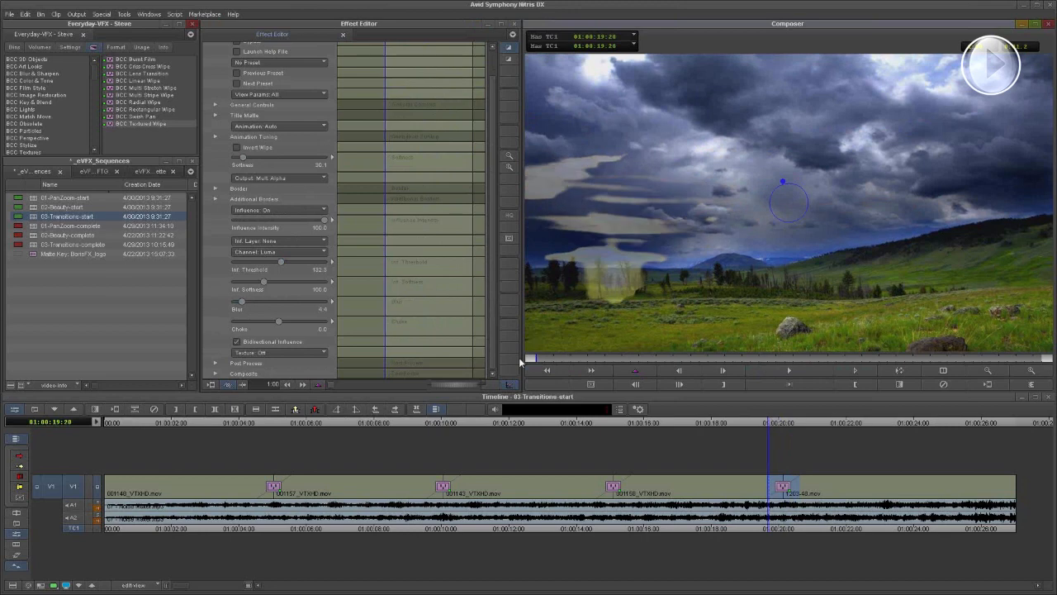
key("Right")
key("Right")
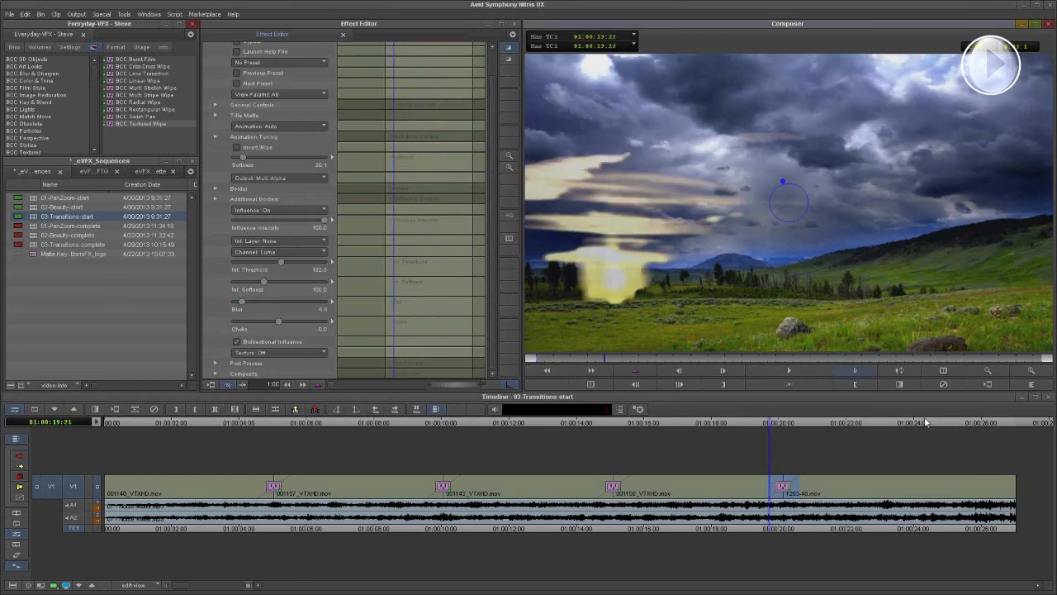
key("Right")
key("Right")
key("Right")
key("Right")
key("Right")
key("Right")
key("Right")
key("Right")
key("Right")
key("Right")
key("Right")
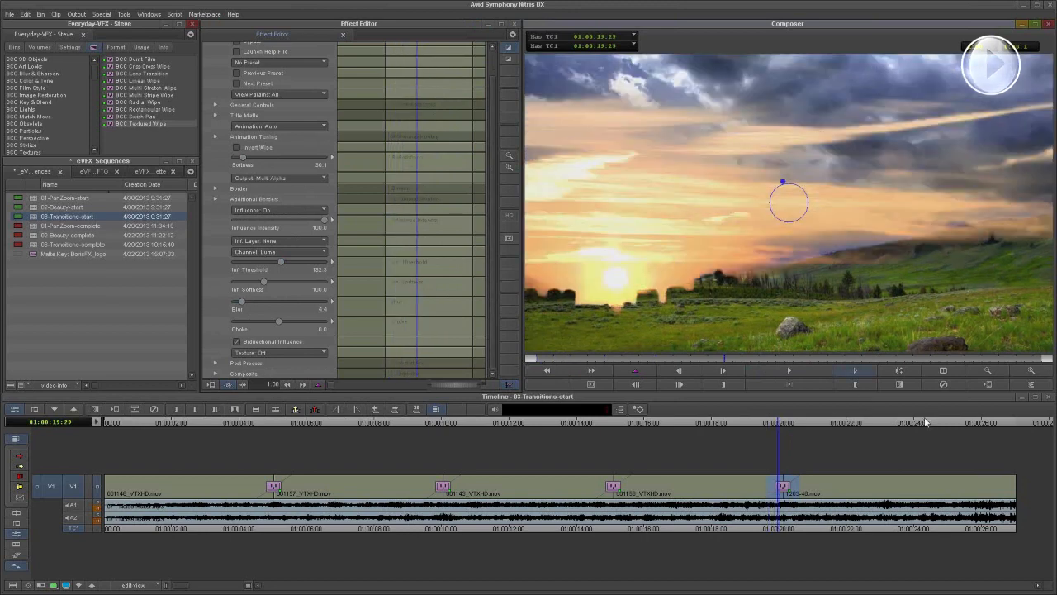
key("Right")
key("Right")
key("Right")
key("Right")
key("Right")
key("Right")
key("Right")
key("Right")
key("Right")
key("Right")
key("Right")
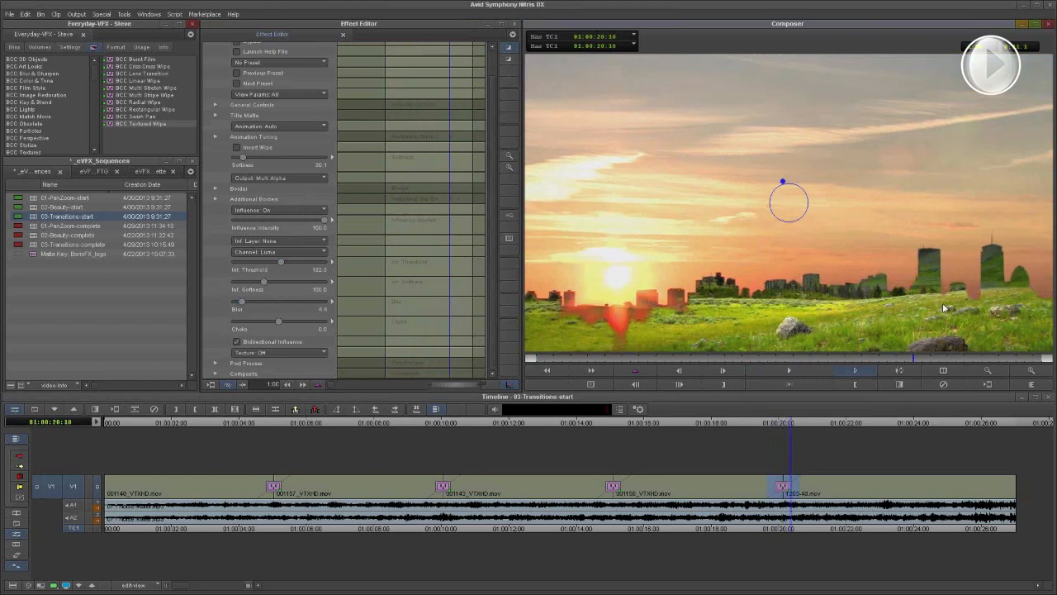
key("Right")
key("Right")
key("Right")
key("Right")
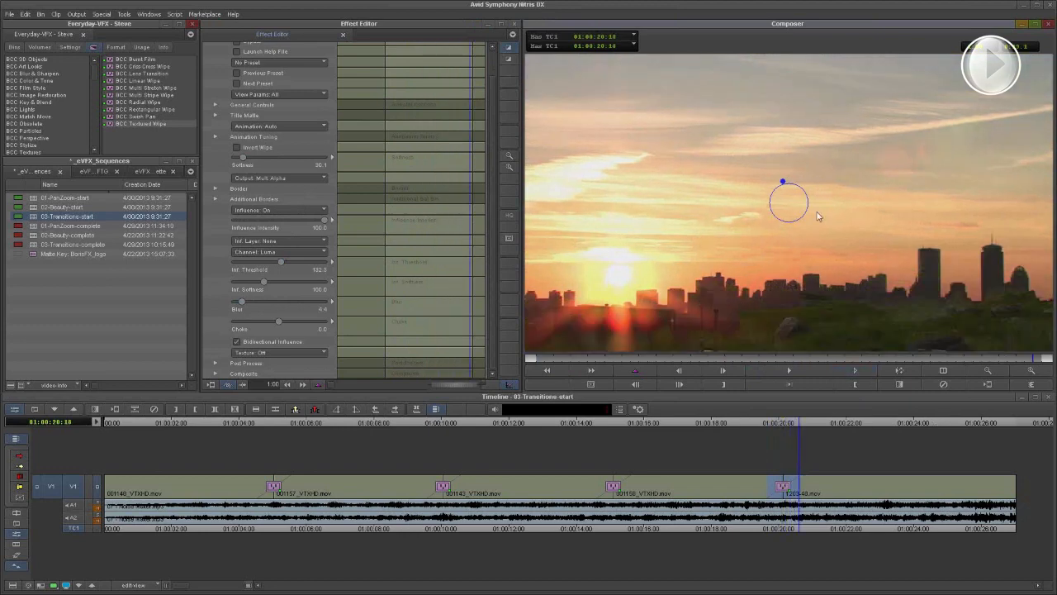
Load the 01-PanZoom-complete sequence and scrub through it to review the pan and zoom moves
left_click(36, 226)
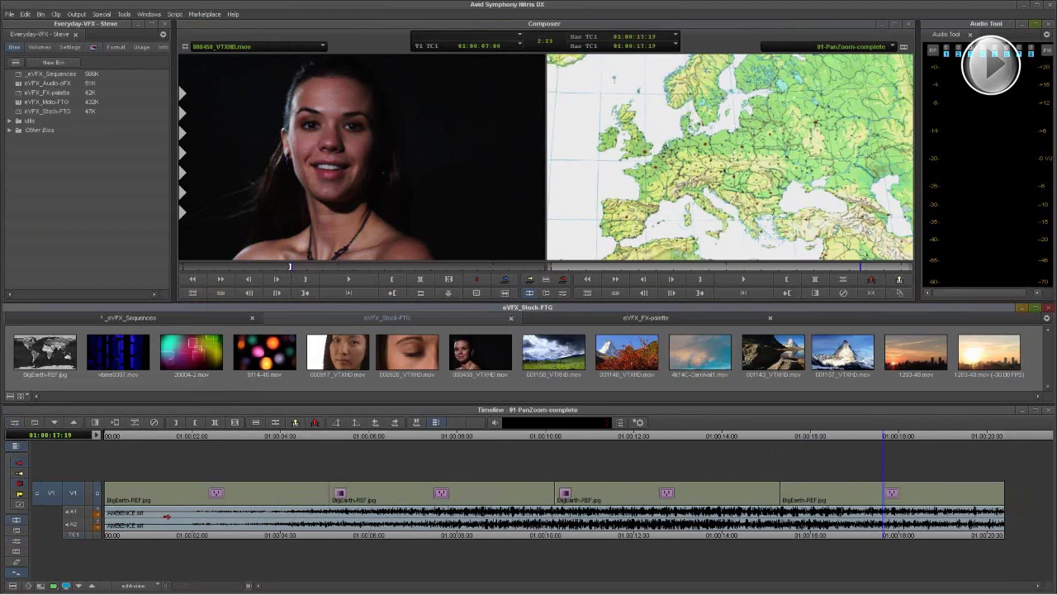
left_click_drag(330, 546, 725, 537)
Load the 02-Beauty-complete sequence from the _eVFX_Sequences bin and play it to review the finished beauty shots
left_click(121, 317)
left_click(35, 382)
left_click_drag(35, 384, 422, 501)
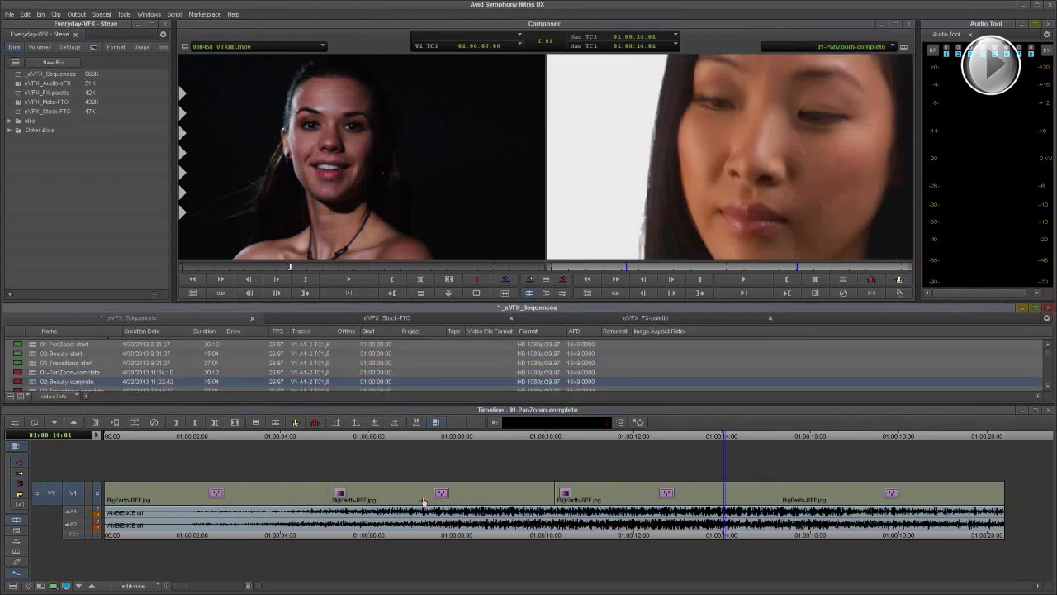
key("space")
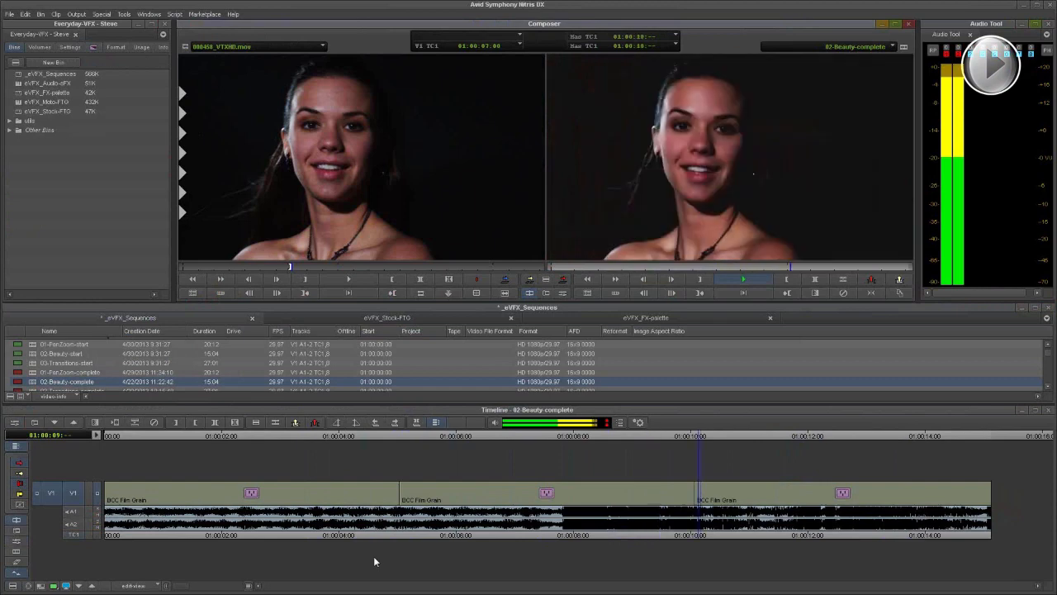
Load the 03-Transitions-complete sequence and play it to review the finished transitions
left_click(34, 391)
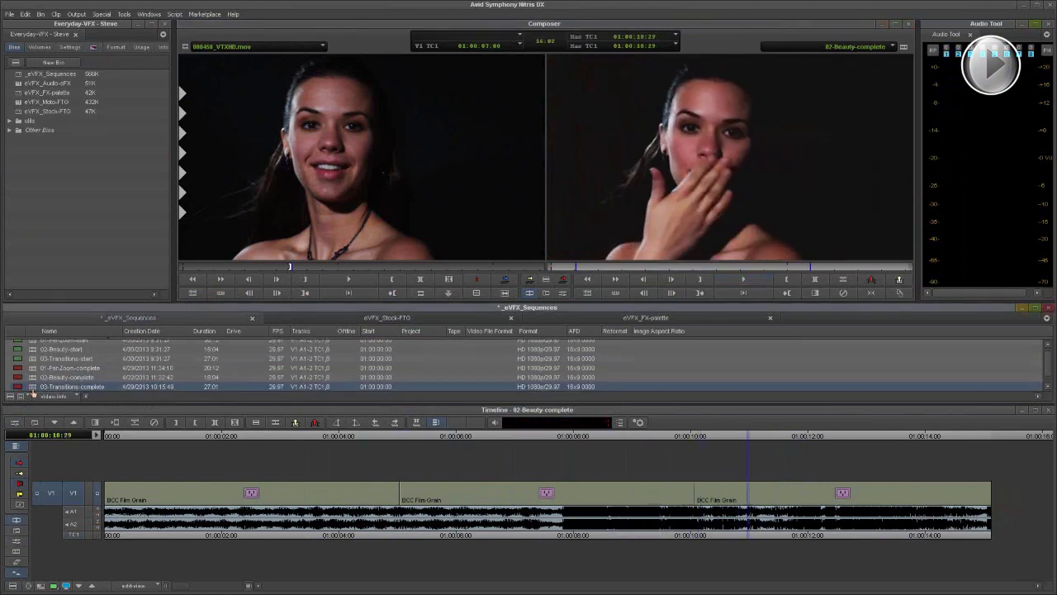
double_click(33, 393)
key("space")
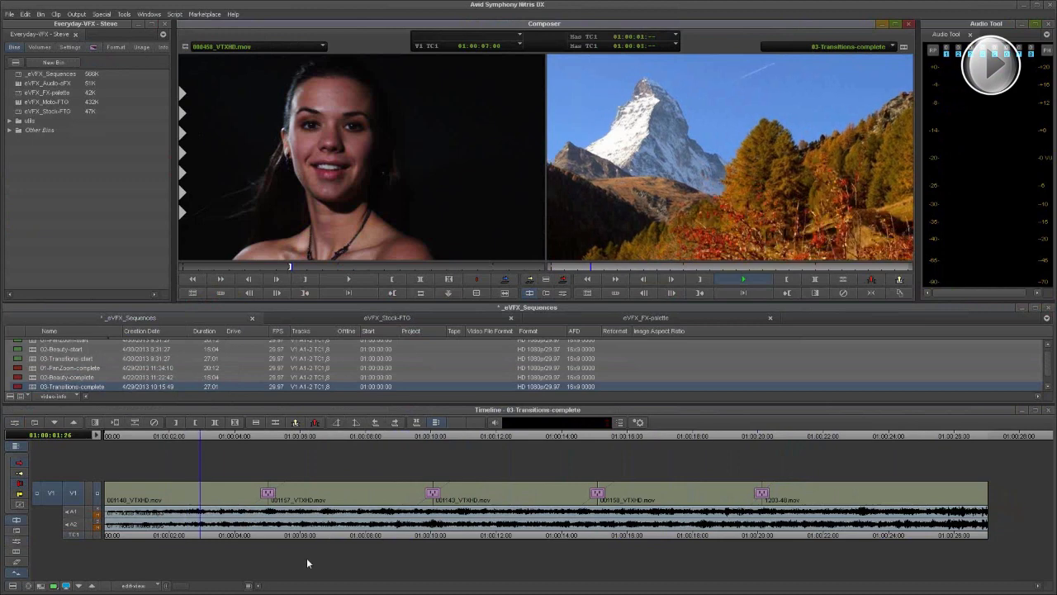